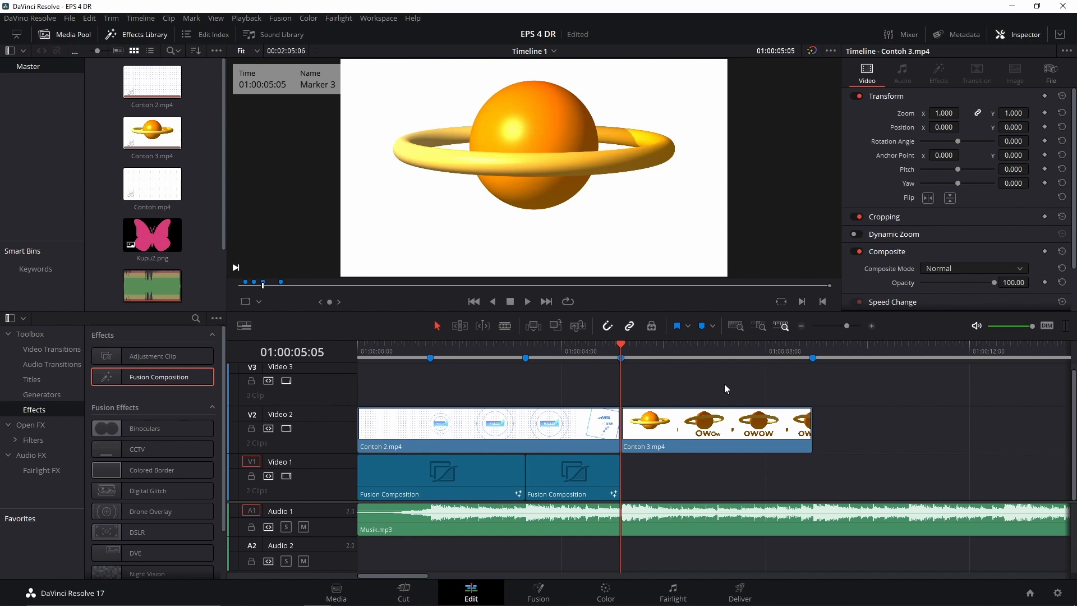
Play back the Contoh 3.mp4 clip from Marker 3, stop near its end, and return the playhead to that marker.
{"action": "key", "text": "space"}
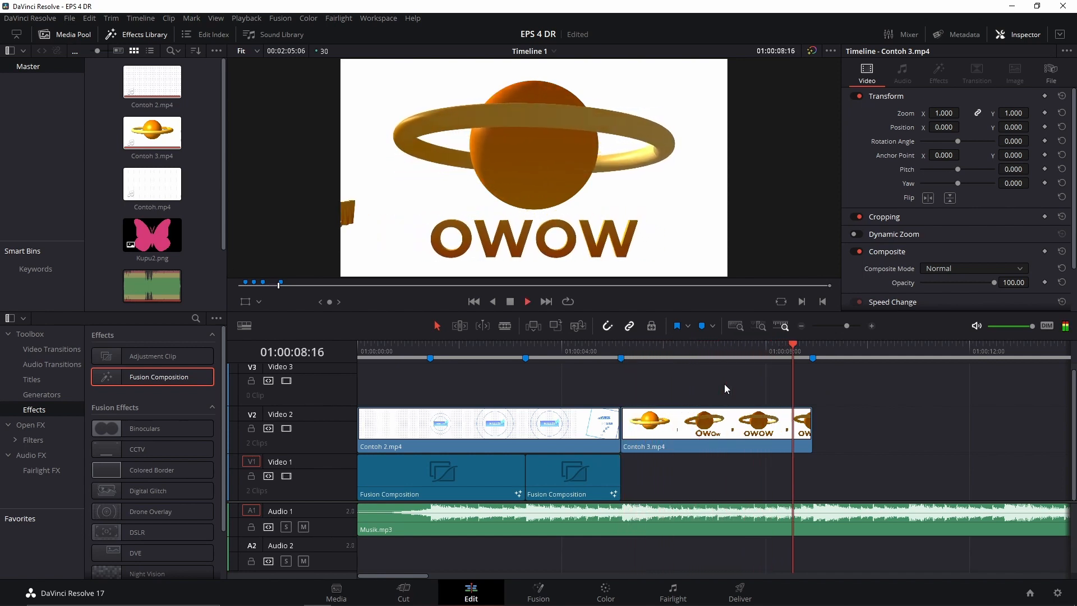
{"action": "key", "text": "space"}
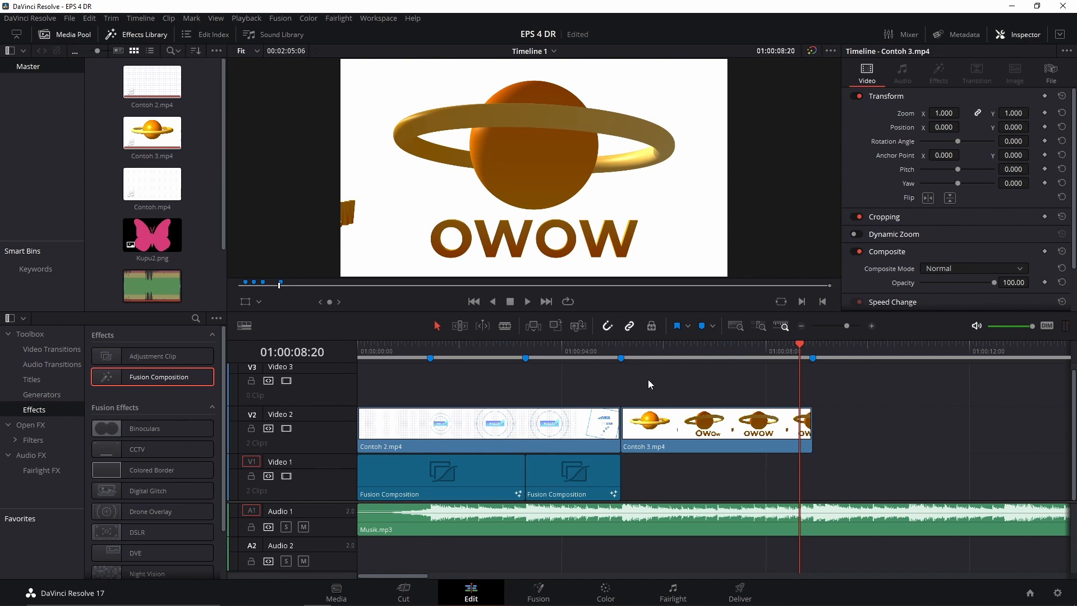
{"action": "left_click", "coordinate": [626, 348]}
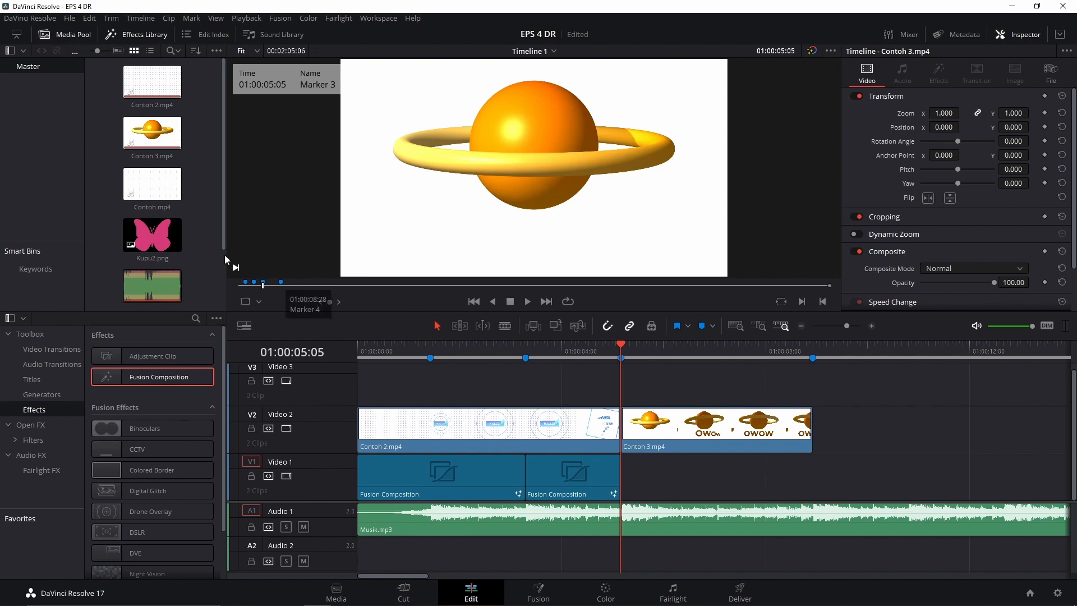
Place a Fusion Composition on Video 1 beneath Contoh 3.mp4, trimmed to the same length, and disable the Contoh 3.mp4 clip.
{"action": "left_click_drag", "start_coordinate": [136, 381], "coordinate": [626, 477]}
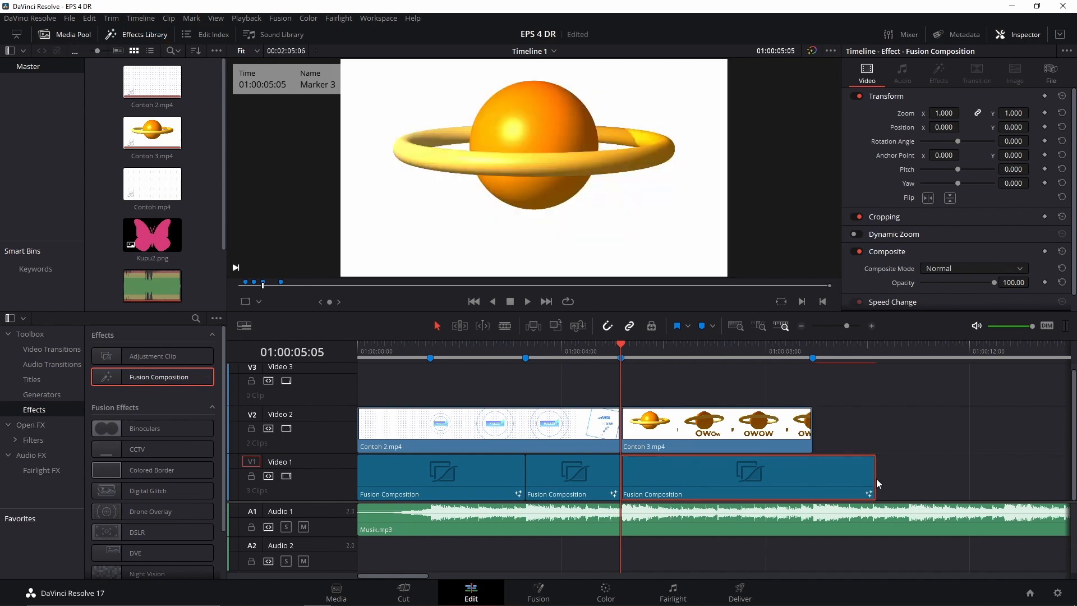
{"action": "left_click_drag", "start_coordinate": [875, 478], "coordinate": [812, 478]}
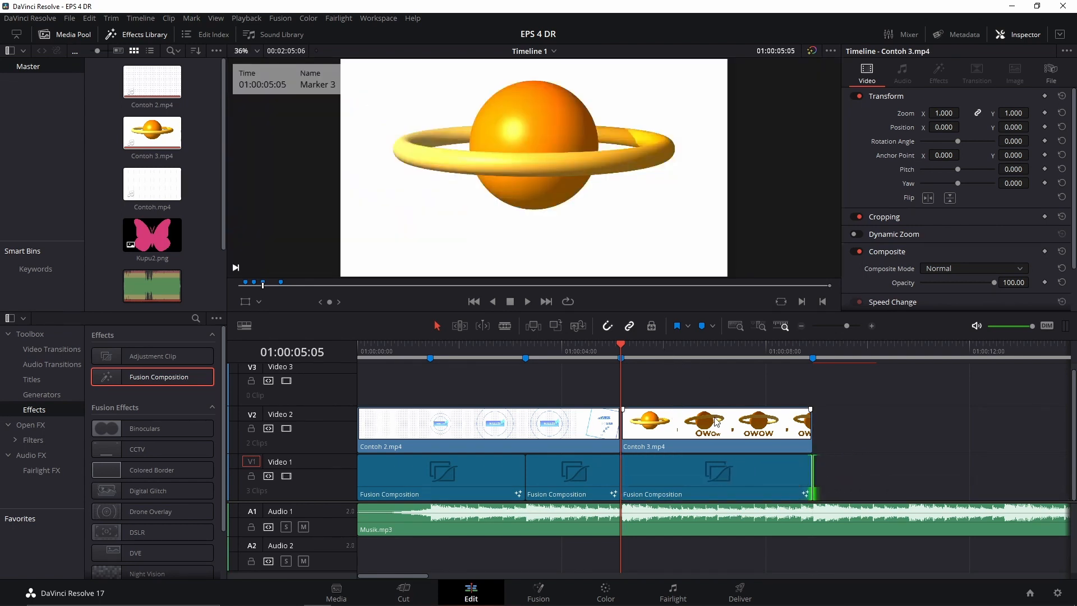
{"action": "left_click", "coordinate": [673, 430]}
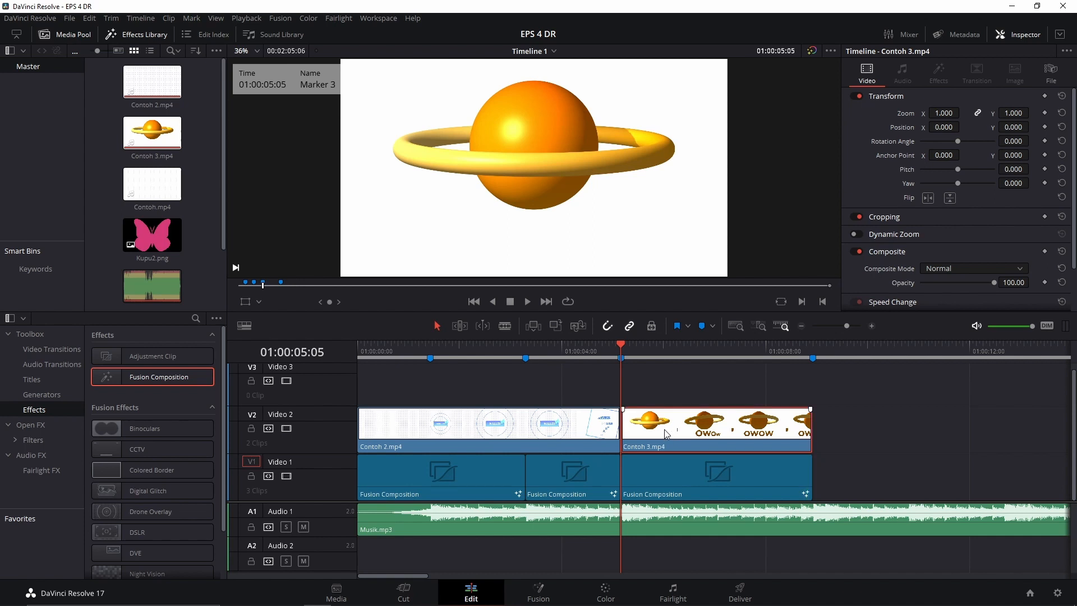
{"action": "key", "text": "d"}
Save the project and open the new Fusion Composition on the Fusion page with the playhead at 01:00:05:25.
{"action": "left_click", "coordinate": [655, 466]}
{"action": "left_click", "coordinate": [654, 352]}
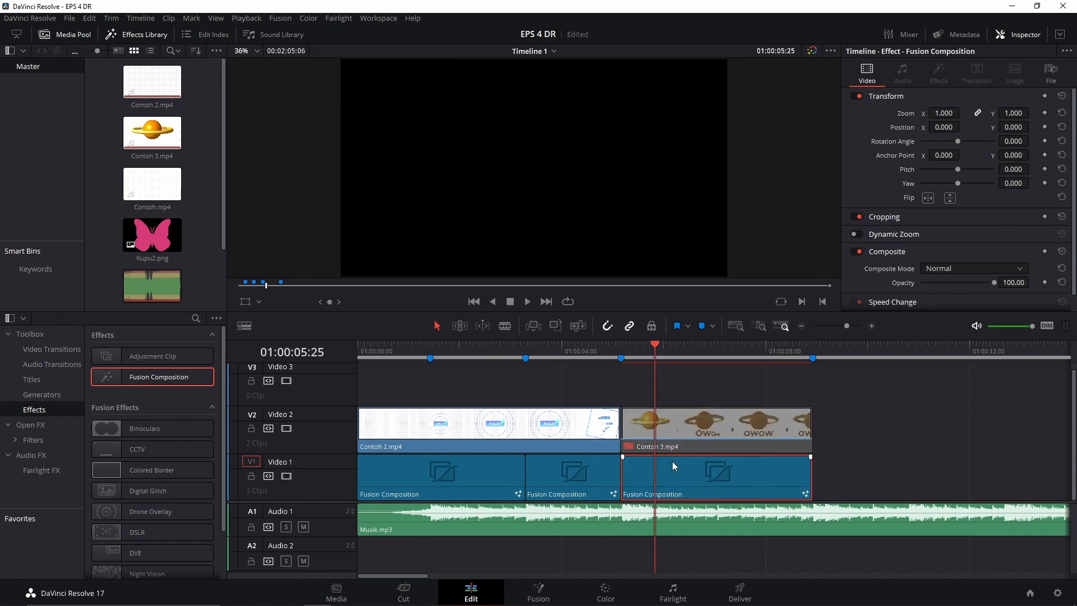
{"action": "key", "text": "ctrl+s"}
{"action": "left_click", "coordinate": [543, 596]}
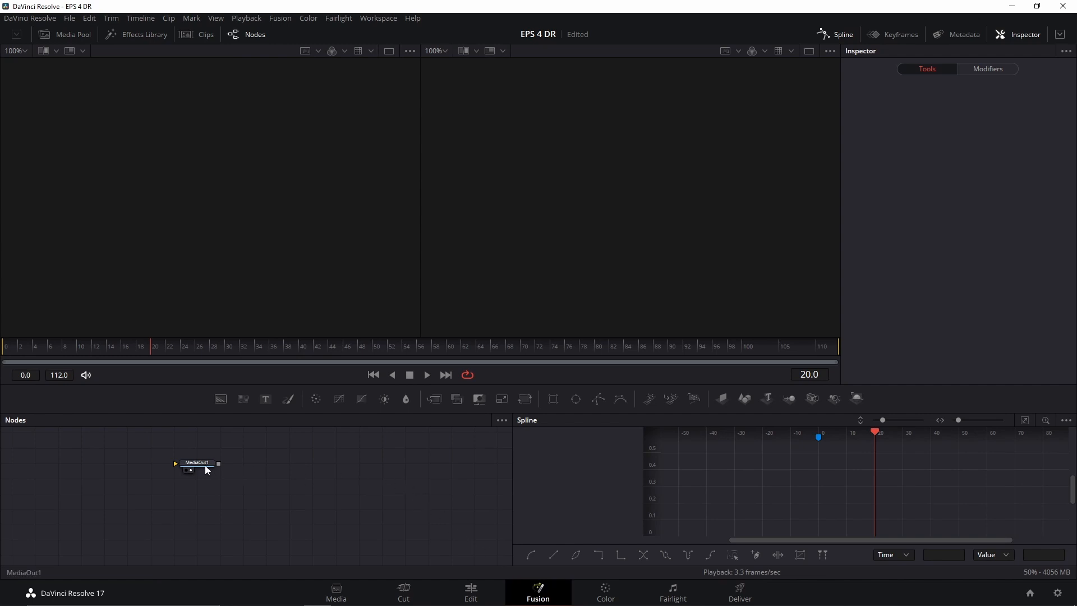
Widen the node editor area and add a Background node connected to MediaOut1.
{"action": "left_click_drag", "start_coordinate": [204, 466], "coordinate": [817, 489]}
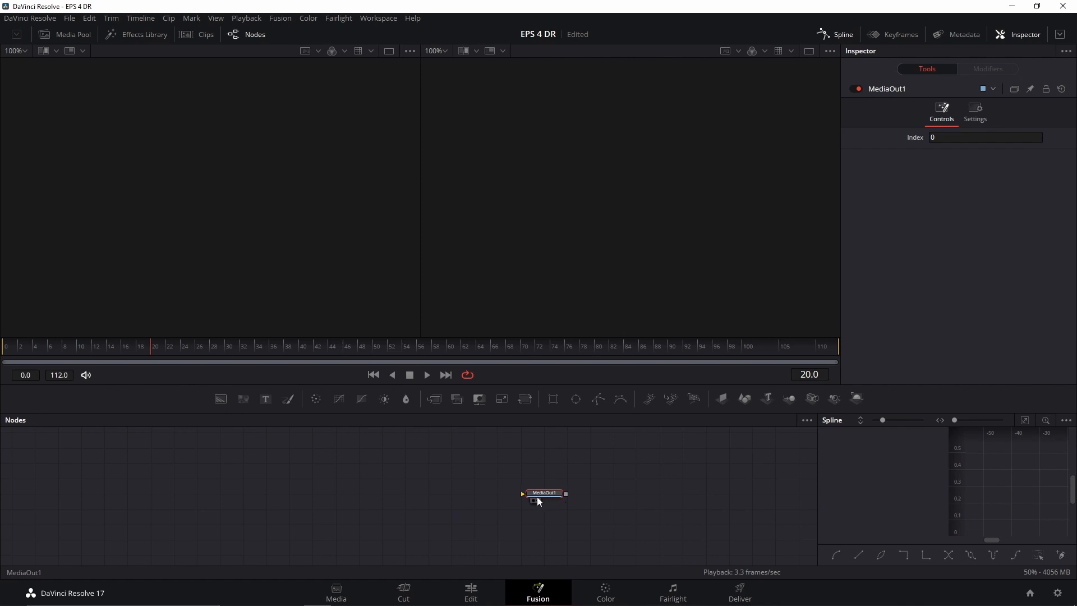
{"action": "scroll", "coordinate": [438, 485], "scroll_direction": "up", "scroll_amount": 3}
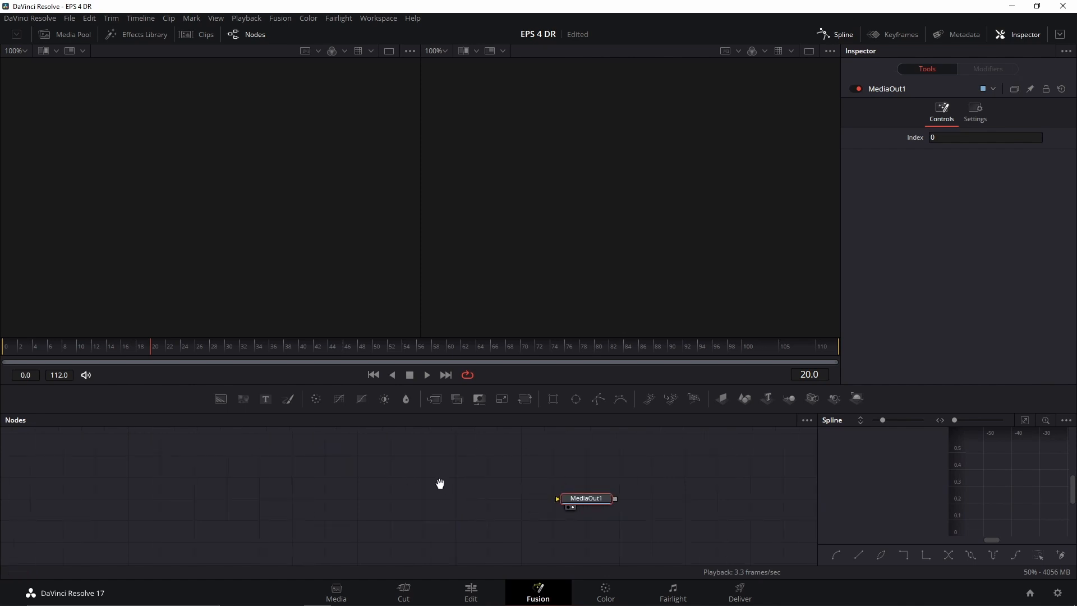
{"action": "left_click_drag", "start_coordinate": [305, 484], "coordinate": [362, 476]}
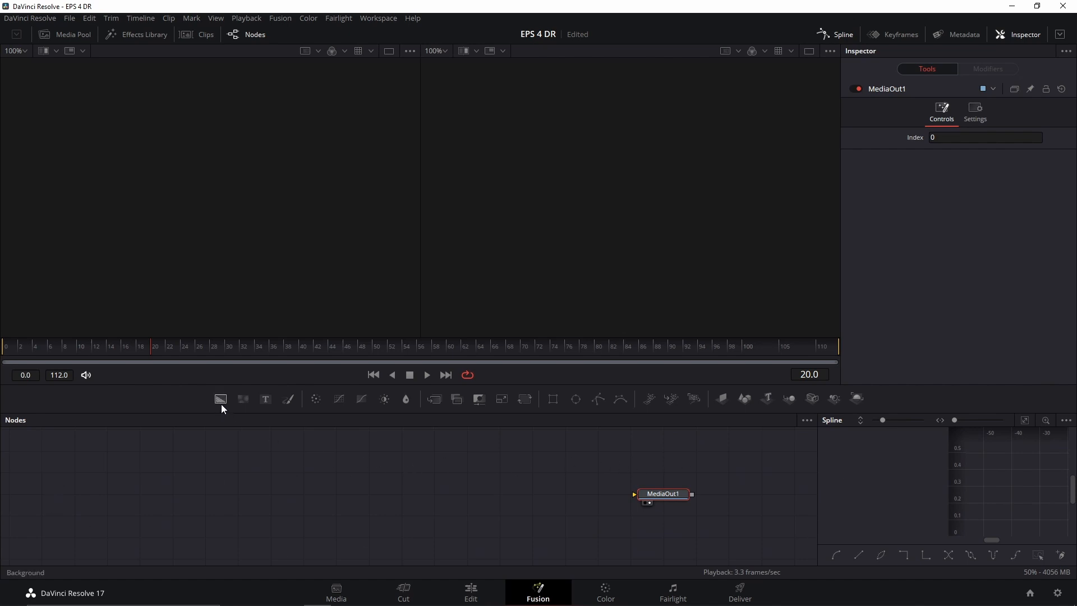
{"action": "left_click_drag", "start_coordinate": [221, 404], "coordinate": [665, 493]}
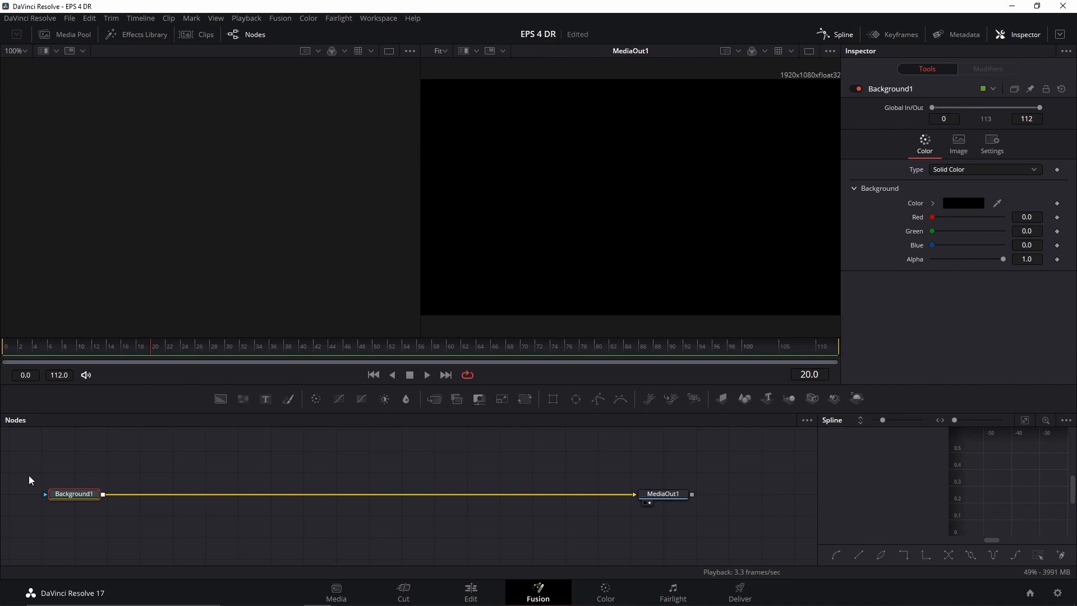
Select the Background1 and MediaOut1 nodes together and enclose them in an Underlay.
{"action": "left_click_drag", "start_coordinate": [29, 476], "coordinate": [760, 521]}
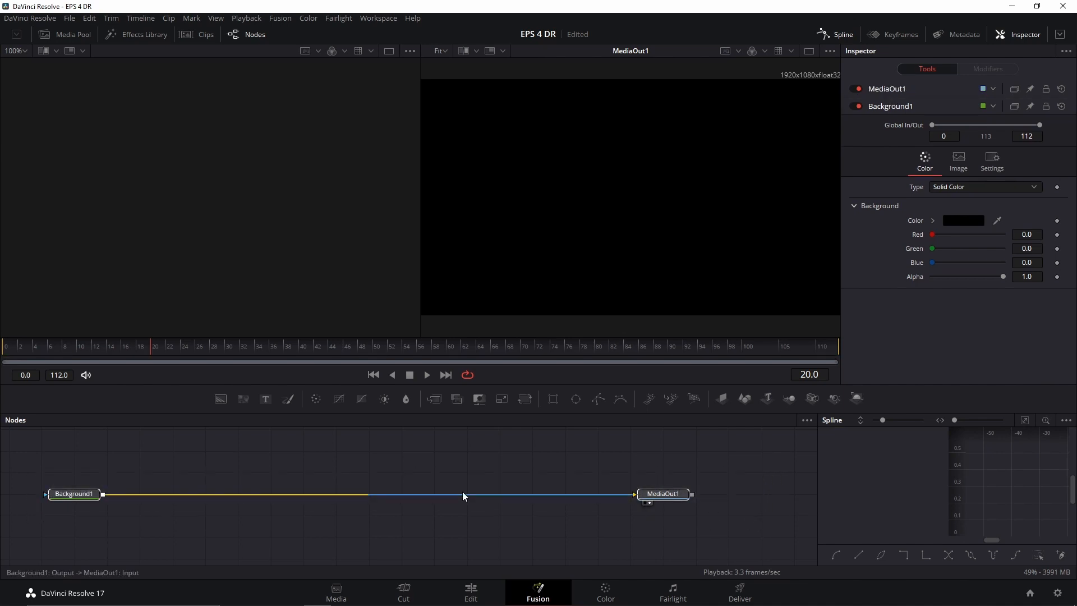
{"action": "key", "text": "shift+space"}
{"action": "type", "text": "un"}
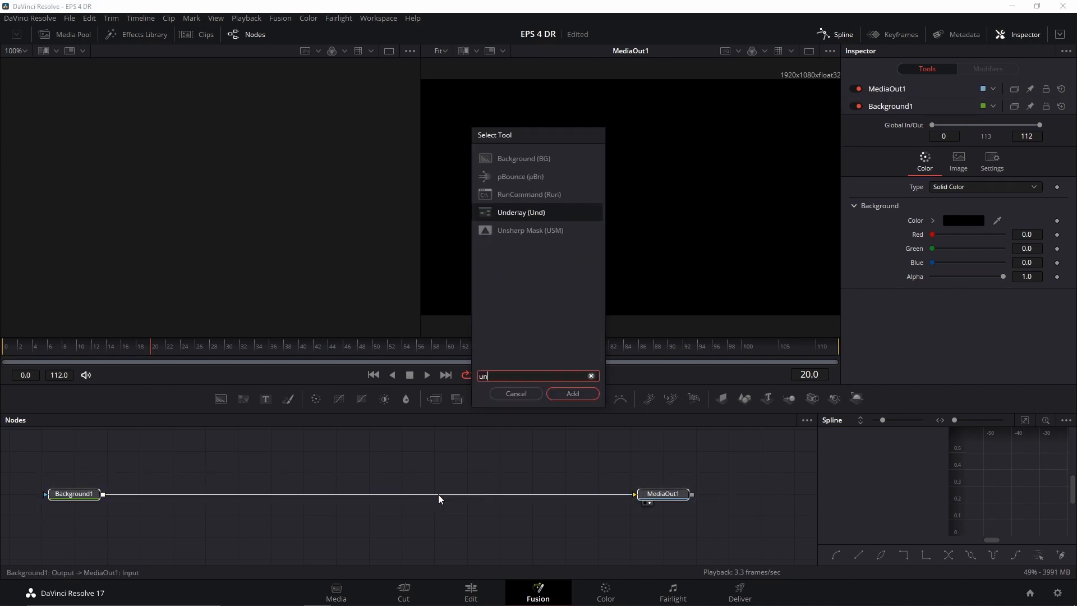
{"action": "type", "text": "d"}
{"action": "left_click", "coordinate": [570, 392]}
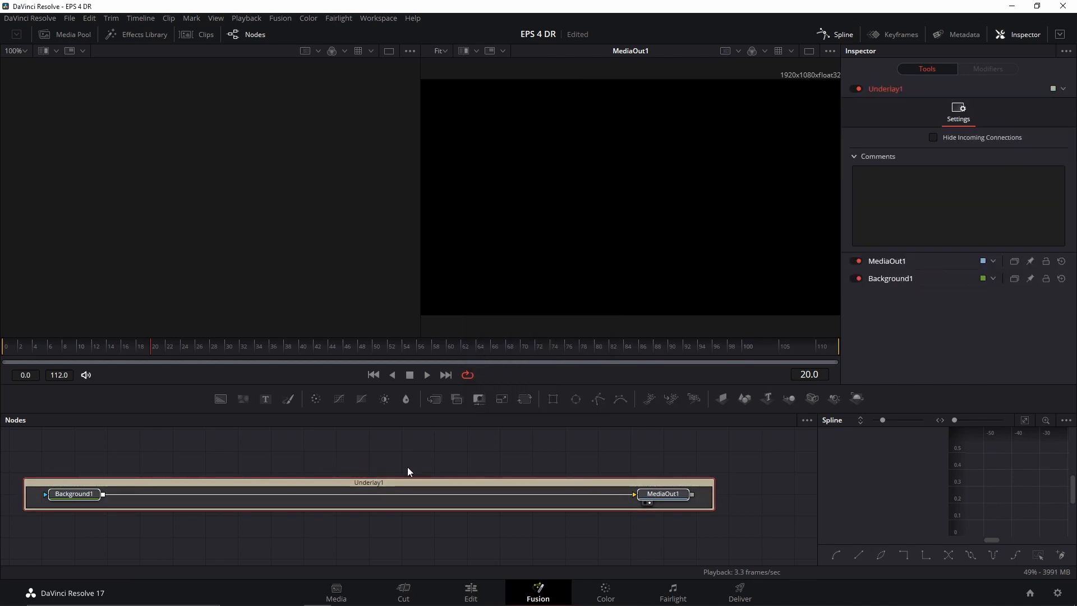
Rename the underlay around Background1 and MediaOut1 as TM.
{"action": "left_click", "coordinate": [370, 483]}
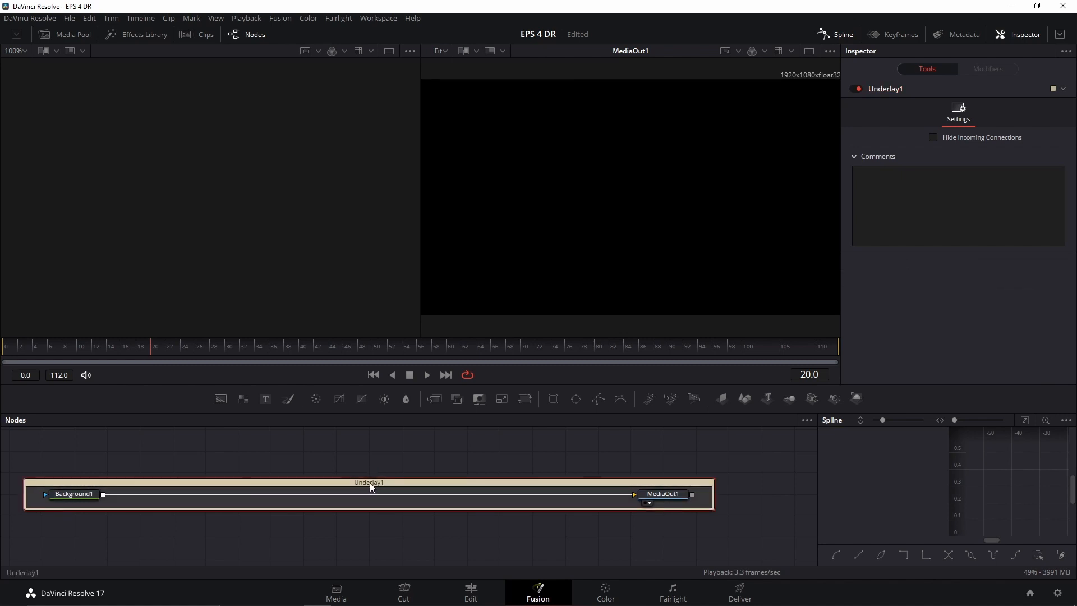
{"action": "key", "text": "F2"}
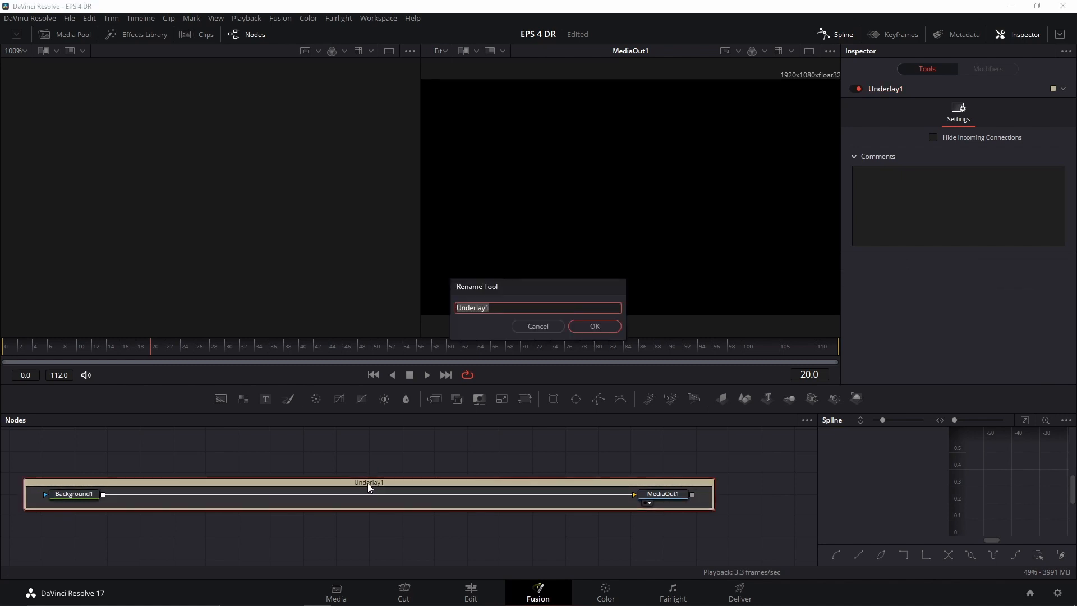
{"action": "type", "text": "TM"}
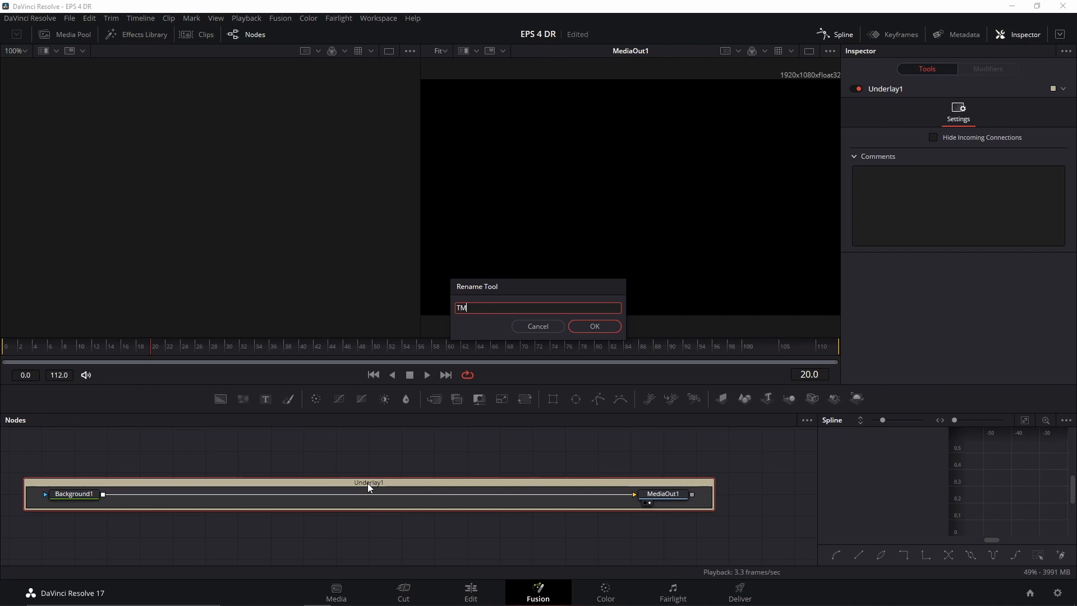
{"action": "key", "text": "Return"}
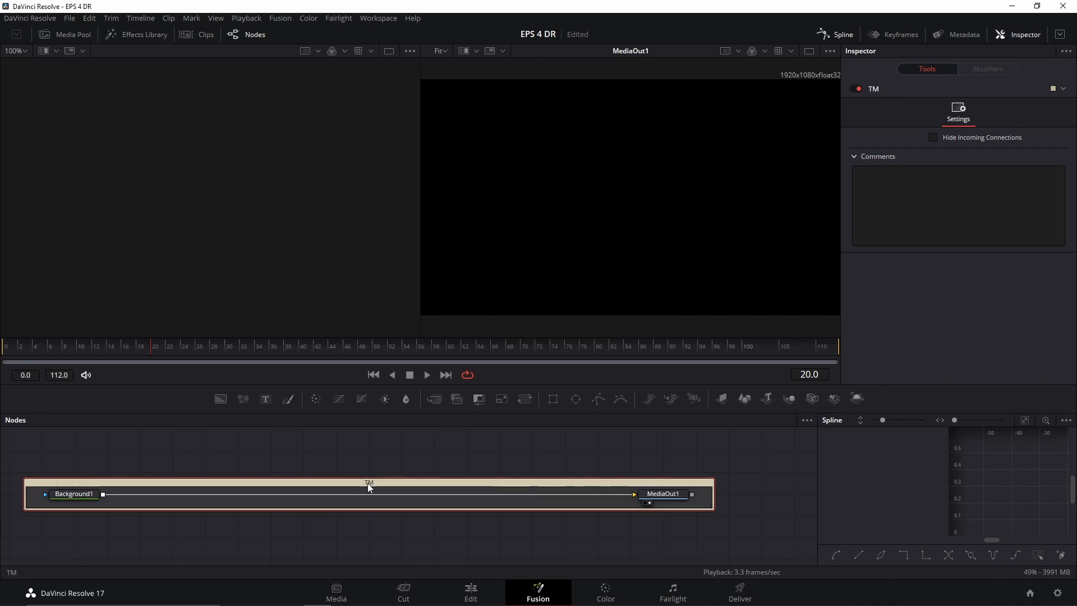
Set the color of the TM underlay and the nodes inside it to Orange.
{"action": "left_click", "coordinate": [376, 481]}
{"action": "right_click", "coordinate": [378, 483]}
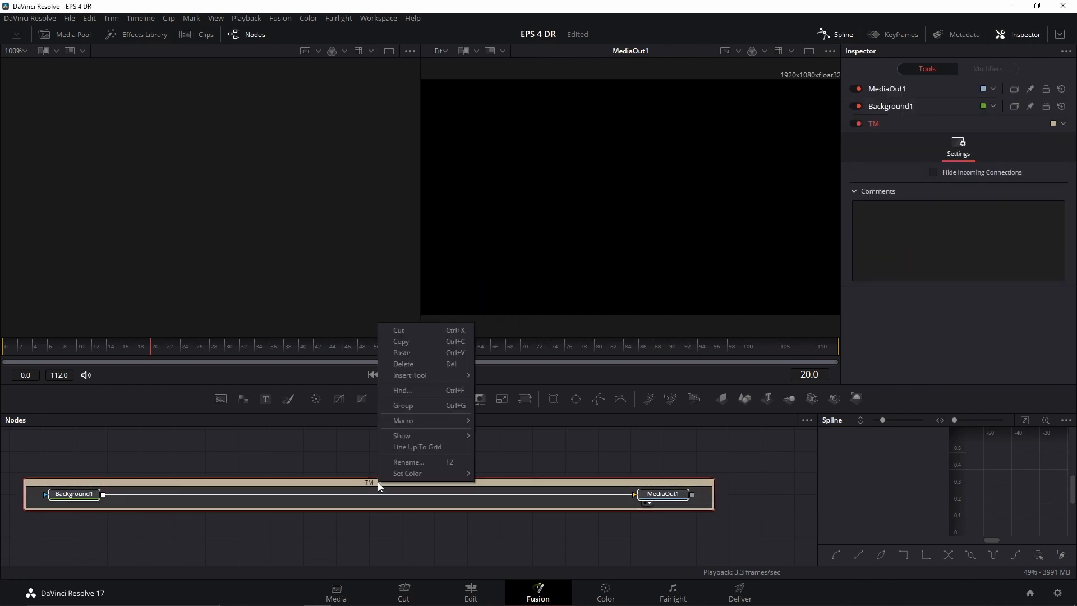
{"action": "mouse_move", "coordinate": [409, 473]}
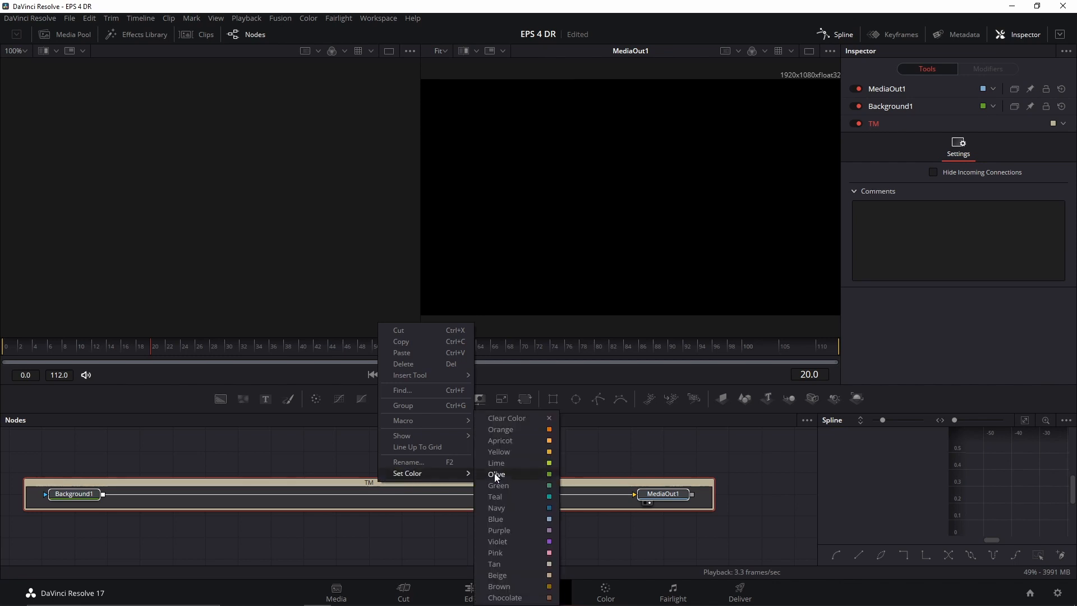
{"action": "left_click", "coordinate": [519, 429]}
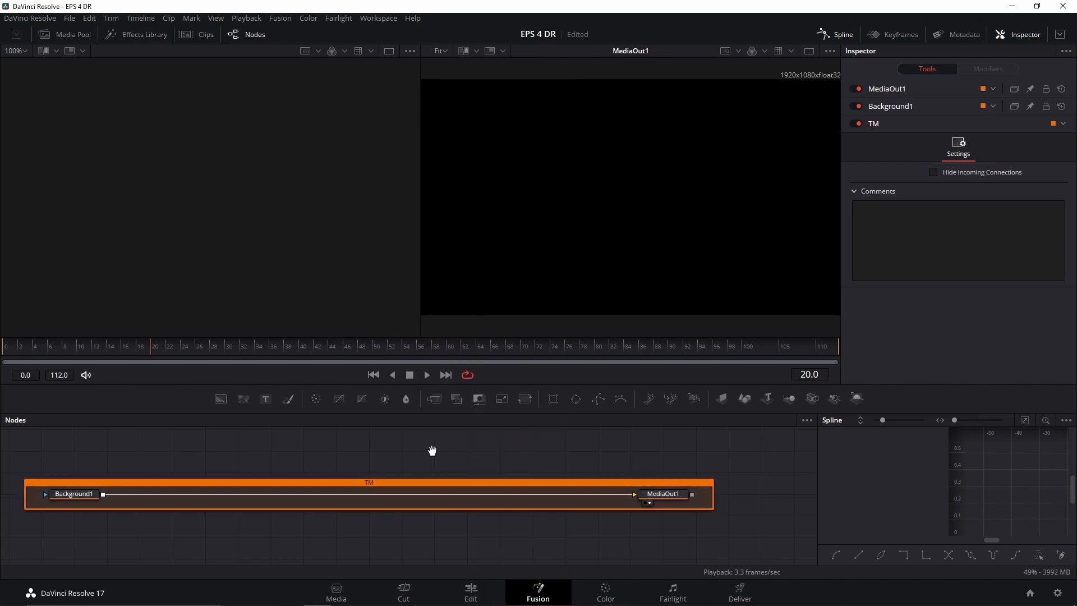
Add Renderer 3D, Merge 3D and Camera 3D nodes in the empty area above the TM underlay.
{"action": "left_click_drag", "start_coordinate": [433, 450], "coordinate": [432, 470]}
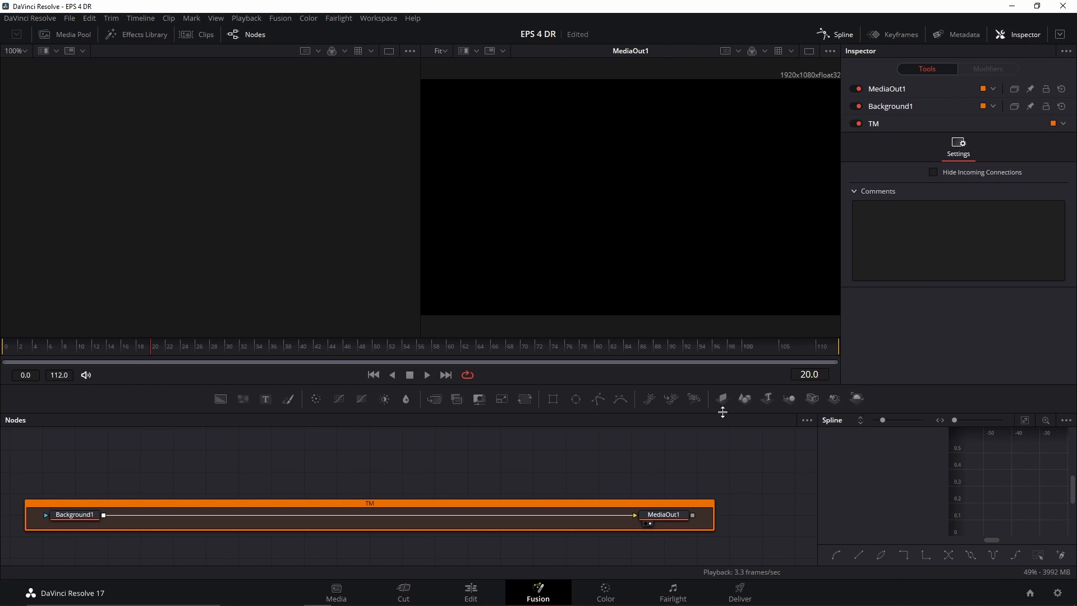
{"action": "left_click_drag", "start_coordinate": [683, 446], "coordinate": [694, 451]}
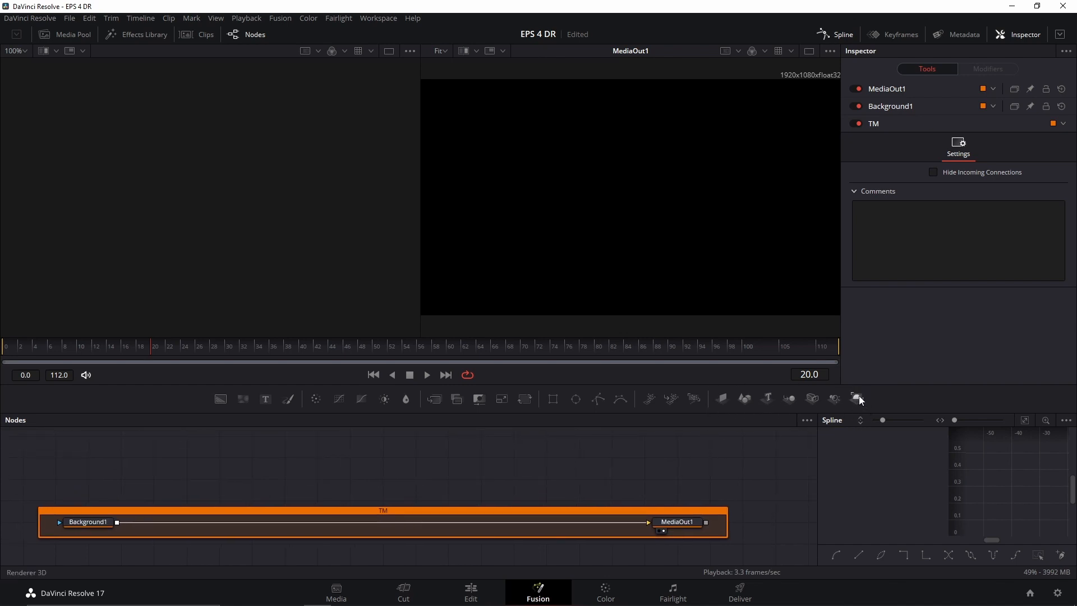
{"action": "left_click_drag", "start_coordinate": [858, 397], "coordinate": [599, 444]}
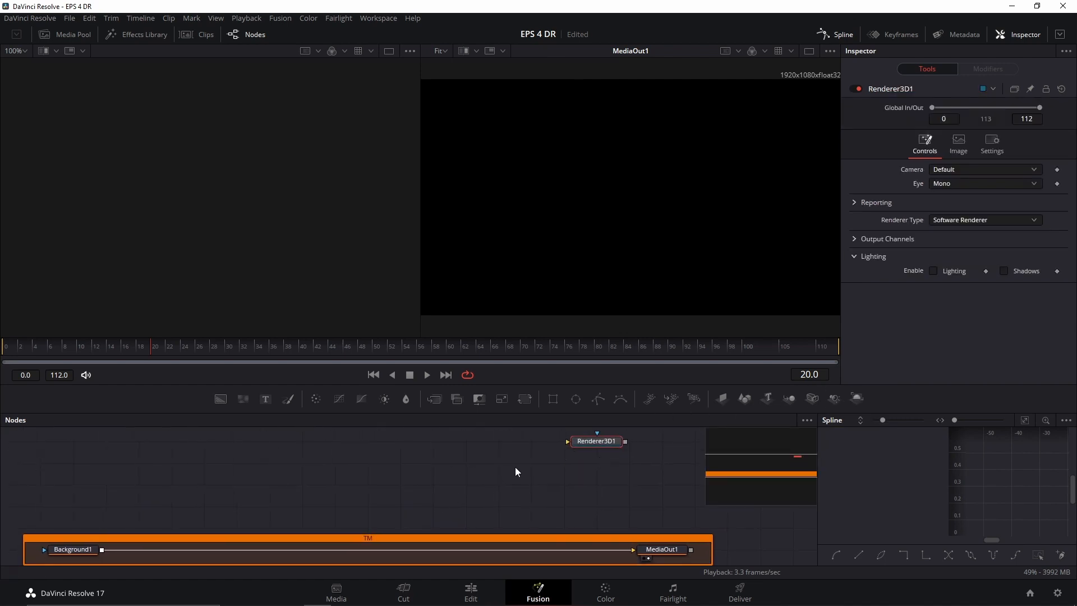
{"action": "left_click_drag", "start_coordinate": [590, 510], "coordinate": [564, 522]}
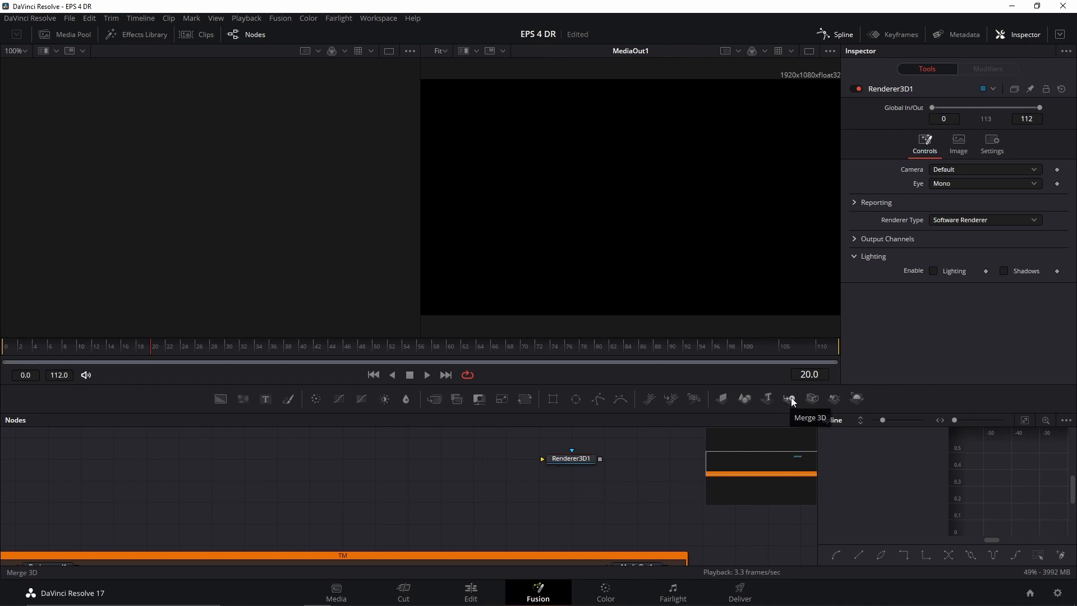
{"action": "left_click_drag", "start_coordinate": [790, 400], "coordinate": [473, 459]}
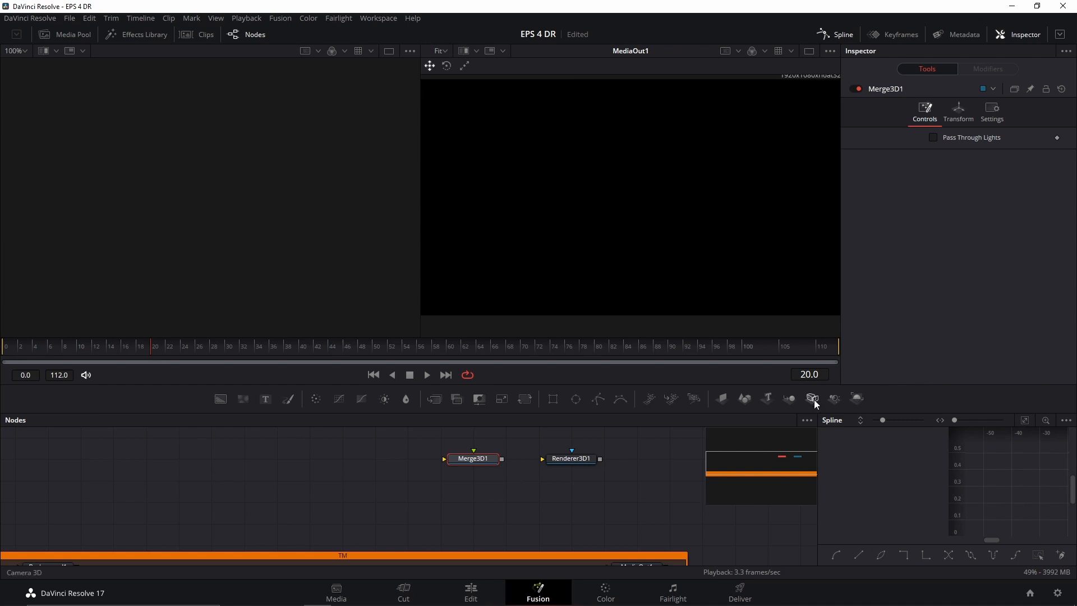
{"action": "mouse_move", "coordinate": [815, 402]}
{"action": "left_mouse_down"}
{"action": "mouse_move", "coordinate": [582, 455]}
{"action": "mouse_move", "coordinate": [471, 499]}
{"action": "left_mouse_up"}
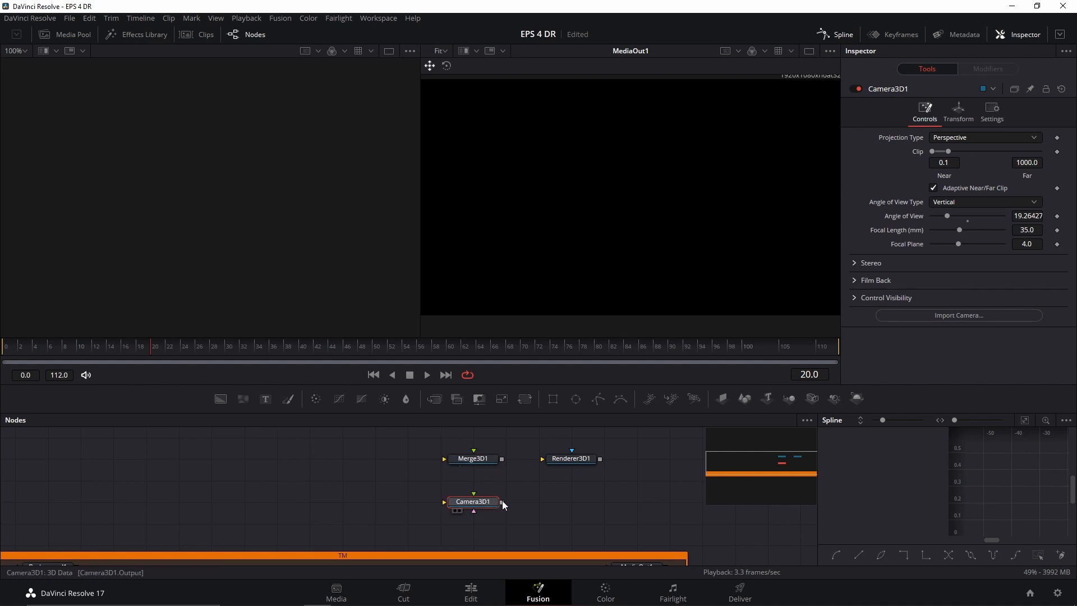
Connect Camera3D1 to Merge3D1 and connect the Merge3D1 output to Renderer3D1.
{"action": "left_click", "coordinate": [554, 499]}
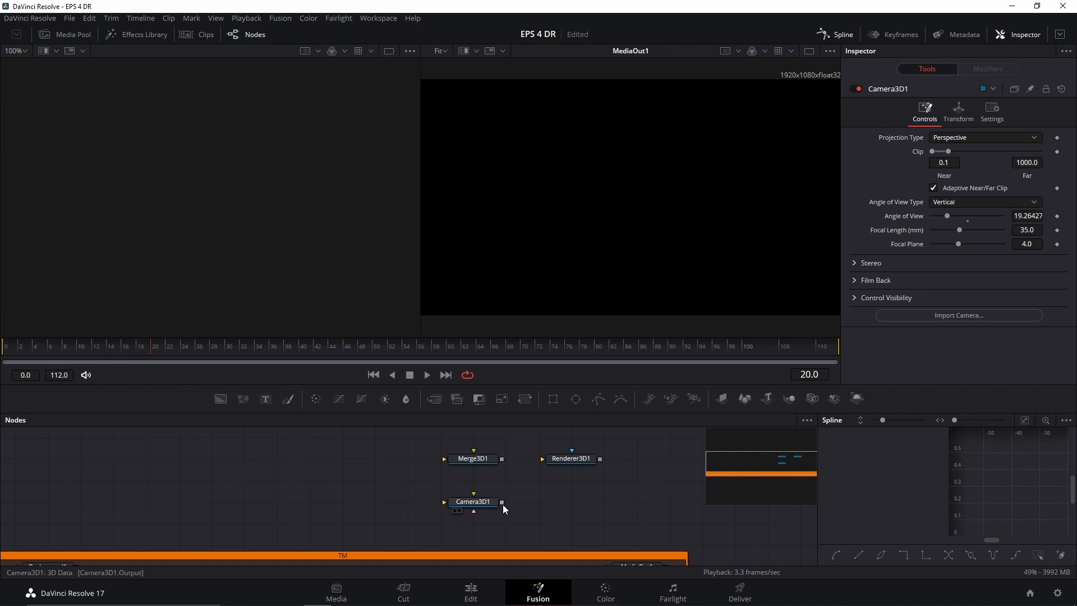
{"action": "left_click_drag", "start_coordinate": [503, 501], "coordinate": [573, 460]}
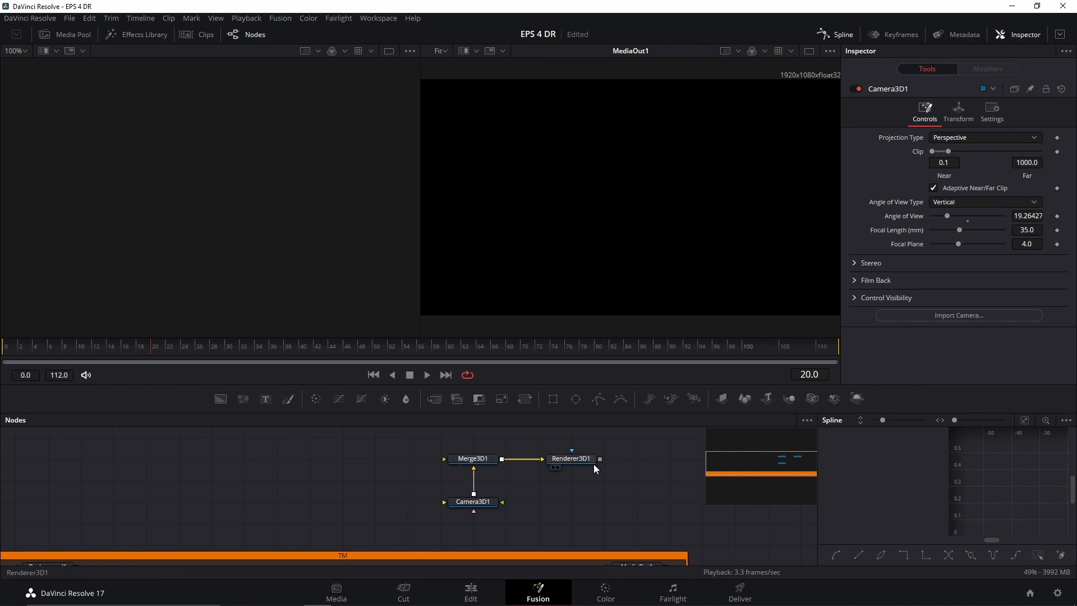
Toggle the single-viewer layout, restore dual viewers, and load Renderer3D1 into the second viewer.
{"action": "left_click", "coordinate": [809, 51]}
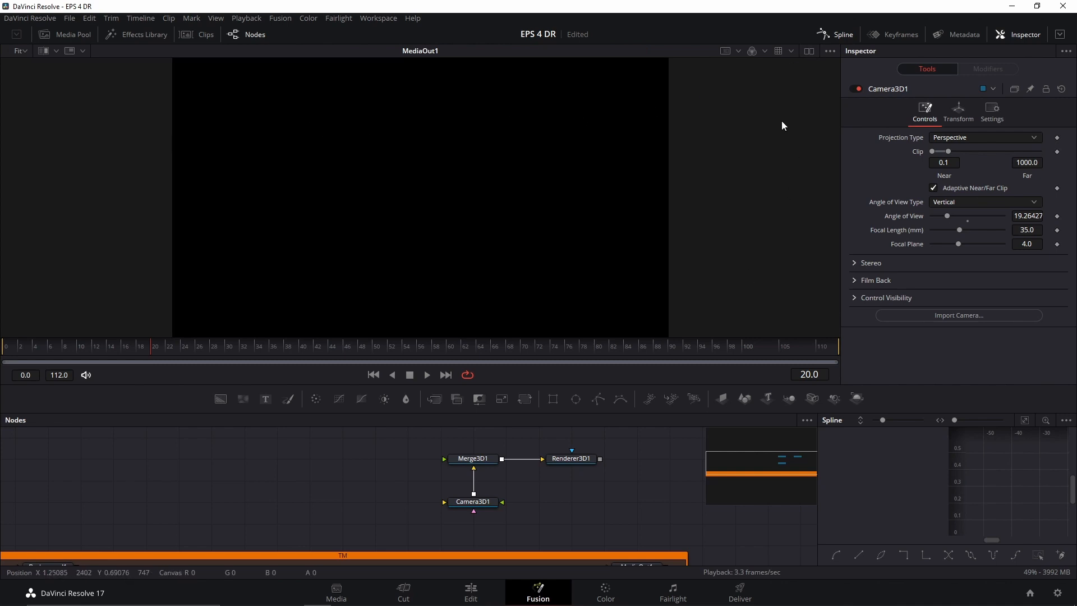
{"action": "left_click", "coordinate": [812, 53]}
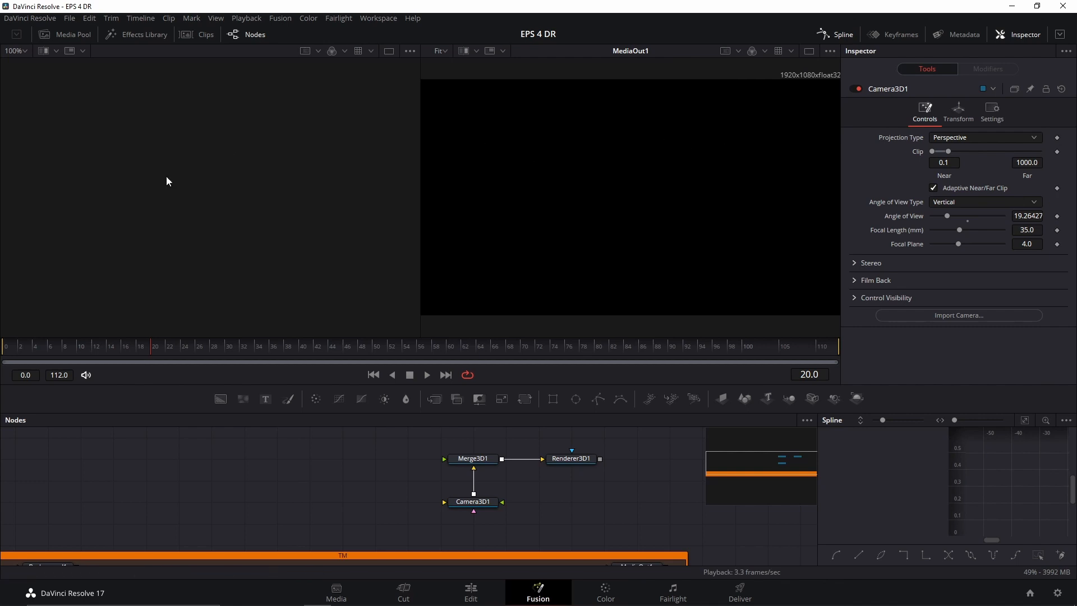
{"action": "left_click", "coordinate": [583, 457]}
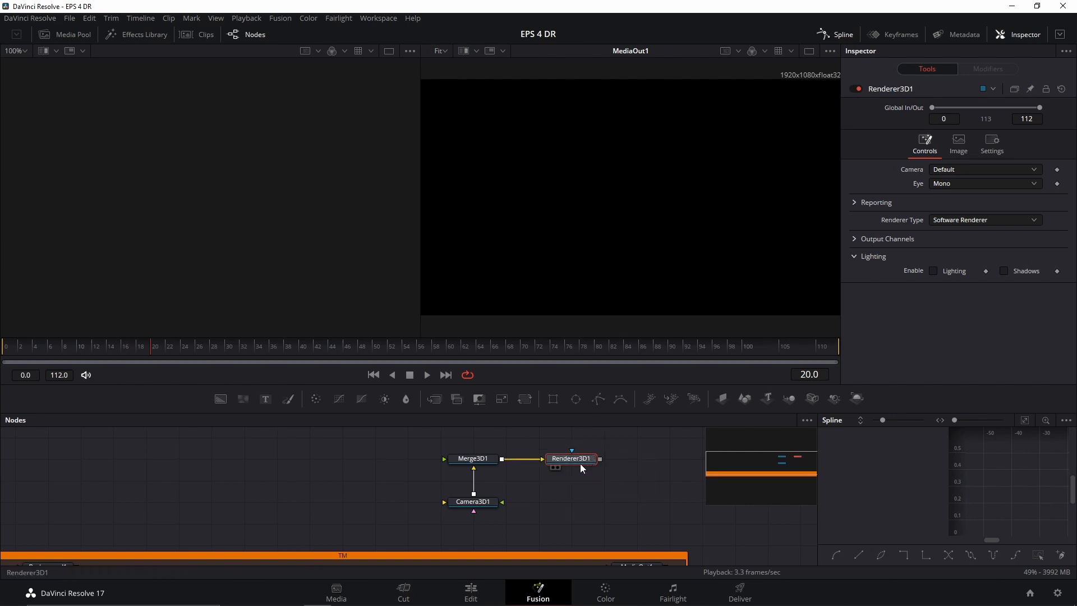
{"action": "key", "text": "2"}
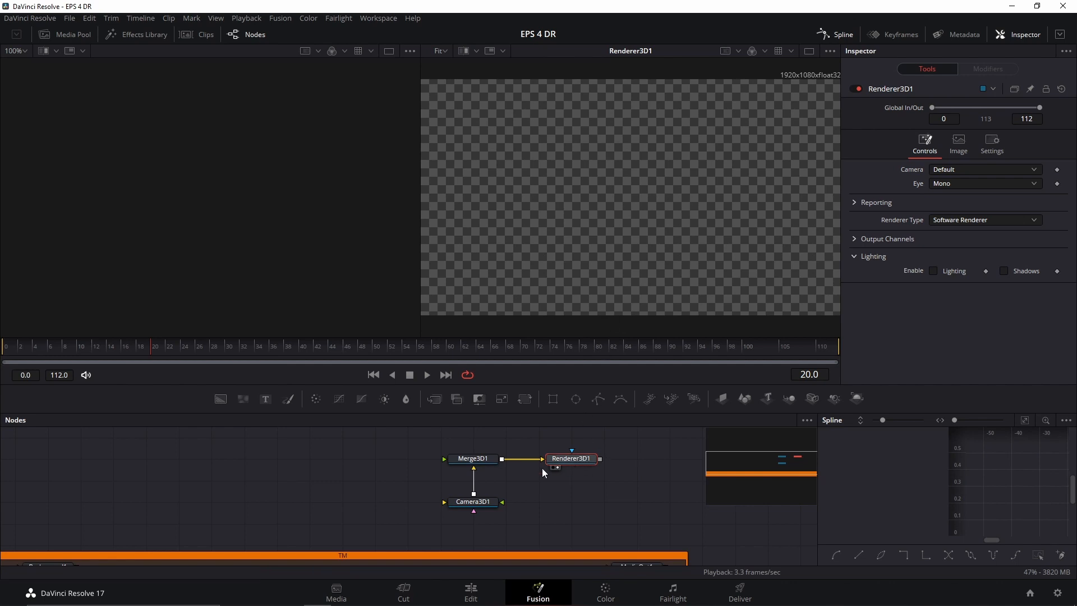
Load Merge3D1 into the first viewer, and disconnect and reconnect Camera3D1 to show its effect on the scene.
{"action": "left_click", "coordinate": [473, 462]}
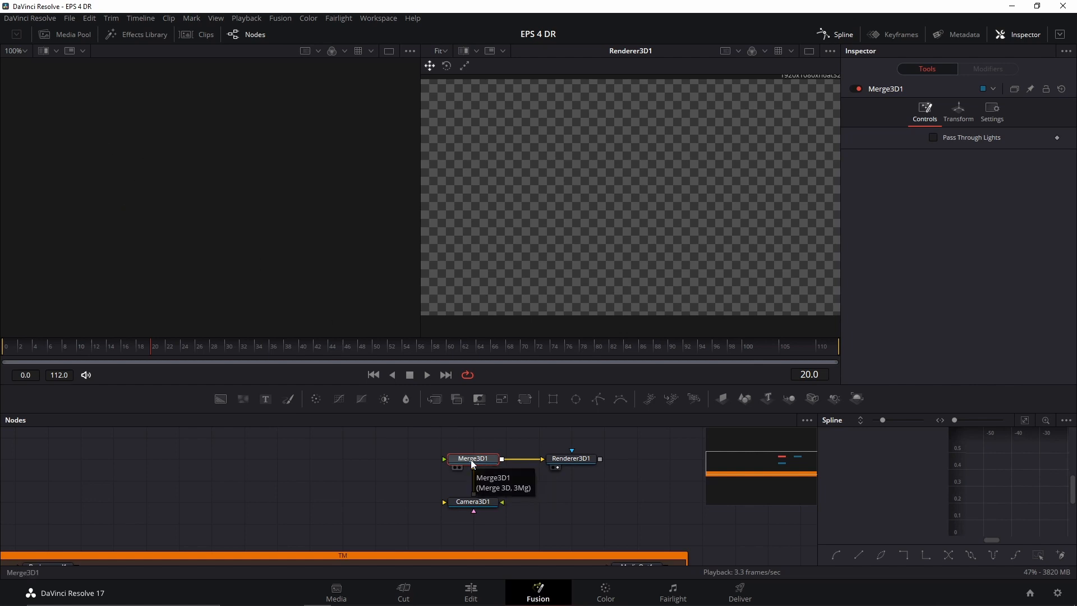
{"action": "key", "text": "1"}
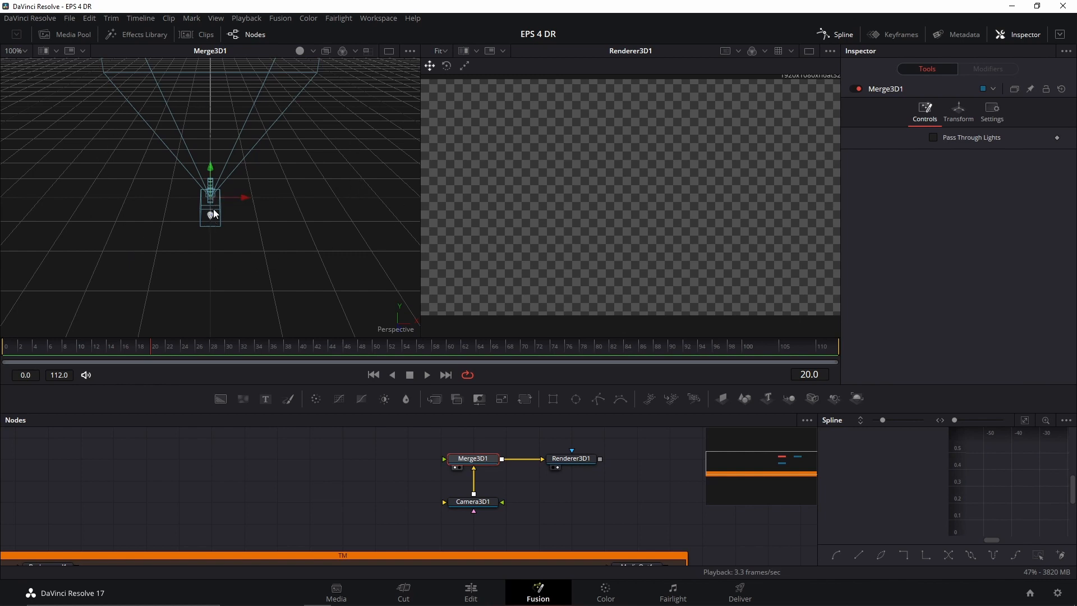
{"action": "left_click", "coordinate": [473, 464]}
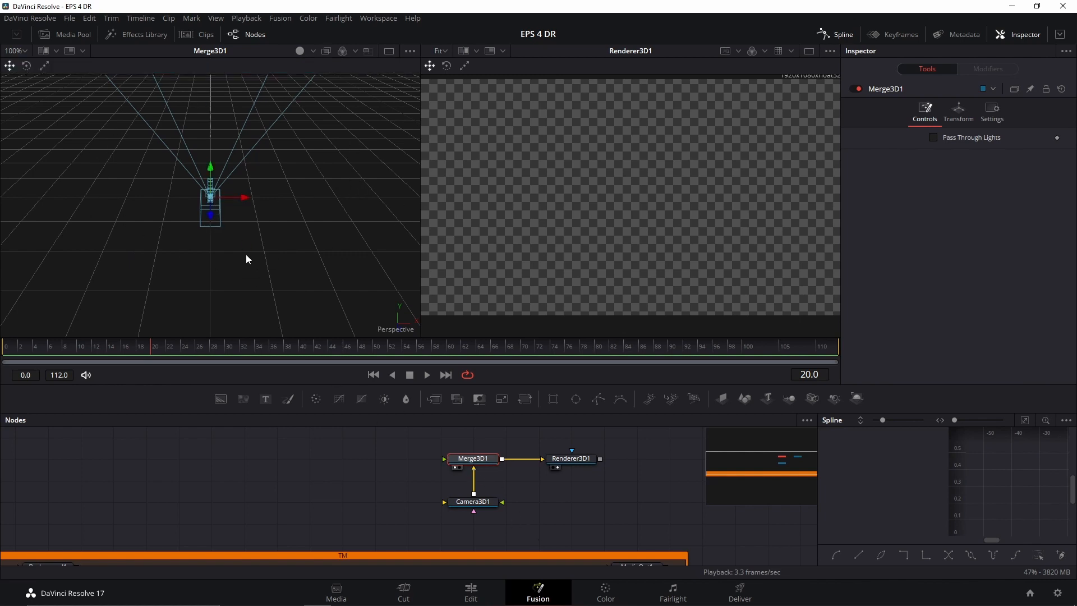
{"action": "left_click_drag", "start_coordinate": [474, 476], "coordinate": [492, 477]}
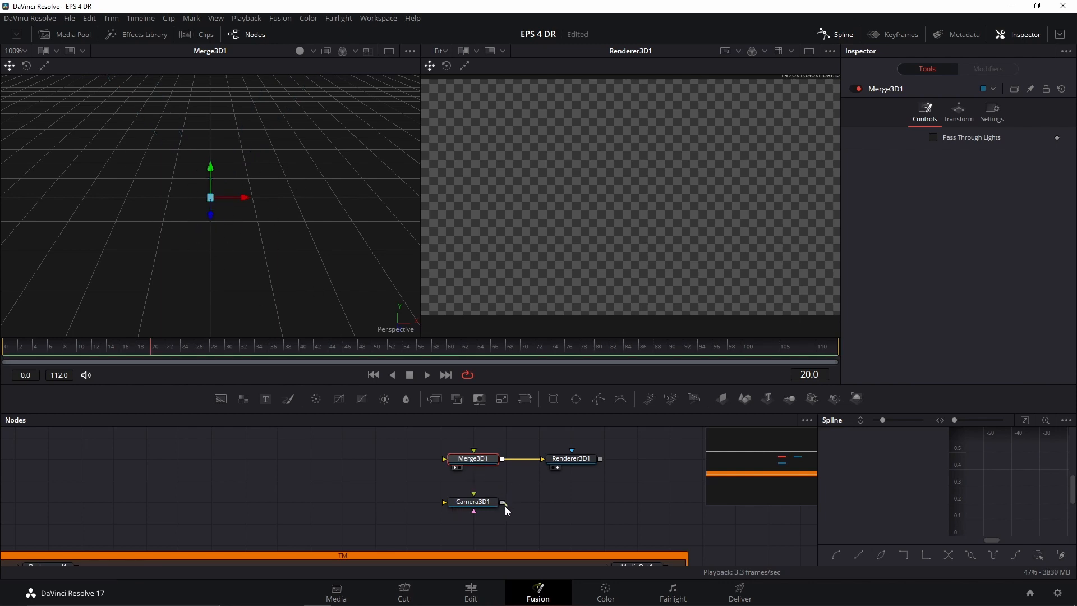
{"action": "left_click_drag", "start_coordinate": [469, 474], "coordinate": [473, 462]}
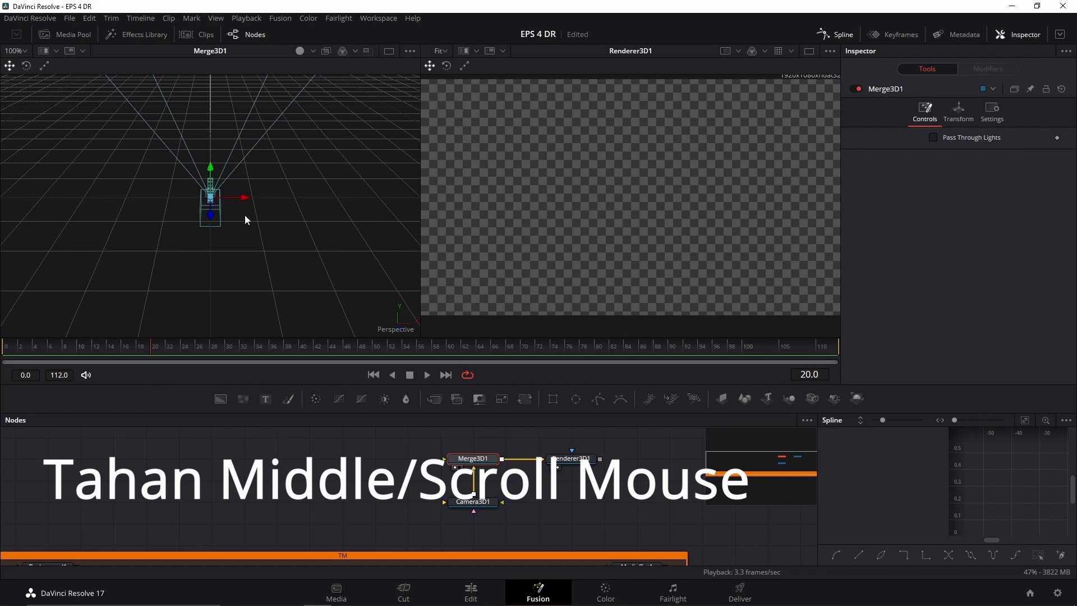
Examine the camera in the Merge3D1 perspective view by panning, orbiting and zooming around it.
{"action": "mouse_move", "coordinate": [259, 213]}
{"action": "left_mouse_down"}
{"action": "mouse_move", "coordinate": [288, 202]}
{"action": "mouse_move", "coordinate": [196, 266]}
{"action": "mouse_move", "coordinate": [234, 132]}
{"action": "mouse_move", "coordinate": [352, 264]}
{"action": "mouse_move", "coordinate": [140, 230]}
{"action": "mouse_move", "coordinate": [291, 129]}
{"action": "mouse_move", "coordinate": [364, 276]}
{"action": "mouse_move", "coordinate": [146, 248]}
{"action": "mouse_move", "coordinate": [308, 137]}
{"action": "mouse_move", "coordinate": [303, 304]}
{"action": "mouse_move", "coordinate": [163, 143]}
{"action": "mouse_move", "coordinate": [348, 200]}
{"action": "mouse_move", "coordinate": [208, 300]}
{"action": "mouse_move", "coordinate": [236, 143]}
{"action": "mouse_move", "coordinate": [275, 224]}
{"action": "left_mouse_up"}
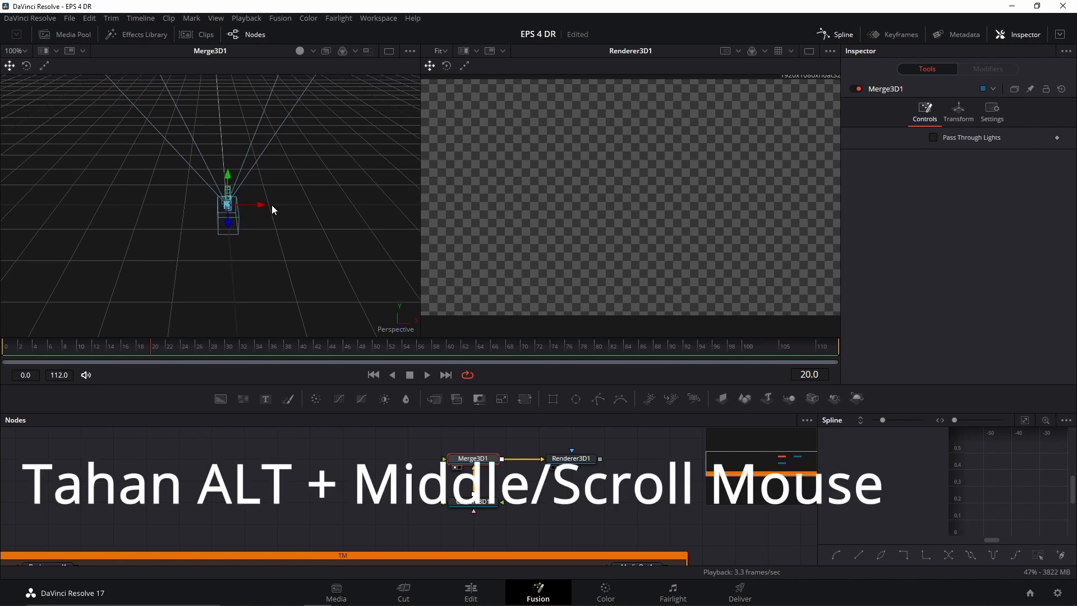
{"action": "left_click_drag", "start_coordinate": [241, 232], "coordinate": [255, 270]}
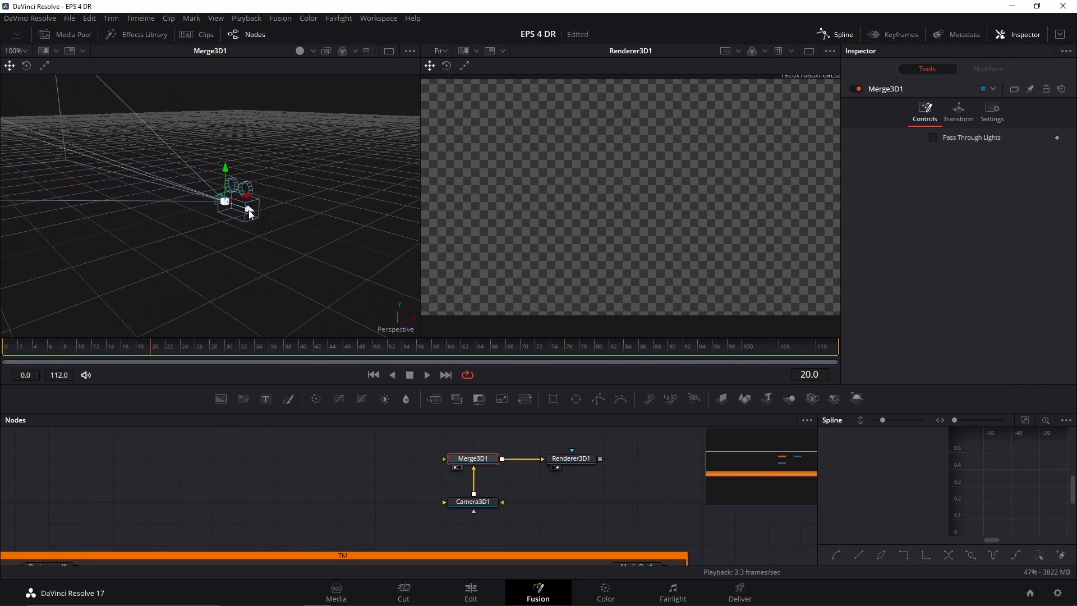
{"action": "scroll", "coordinate": [249, 213], "scroll_direction": "up", "scroll_amount": 5}
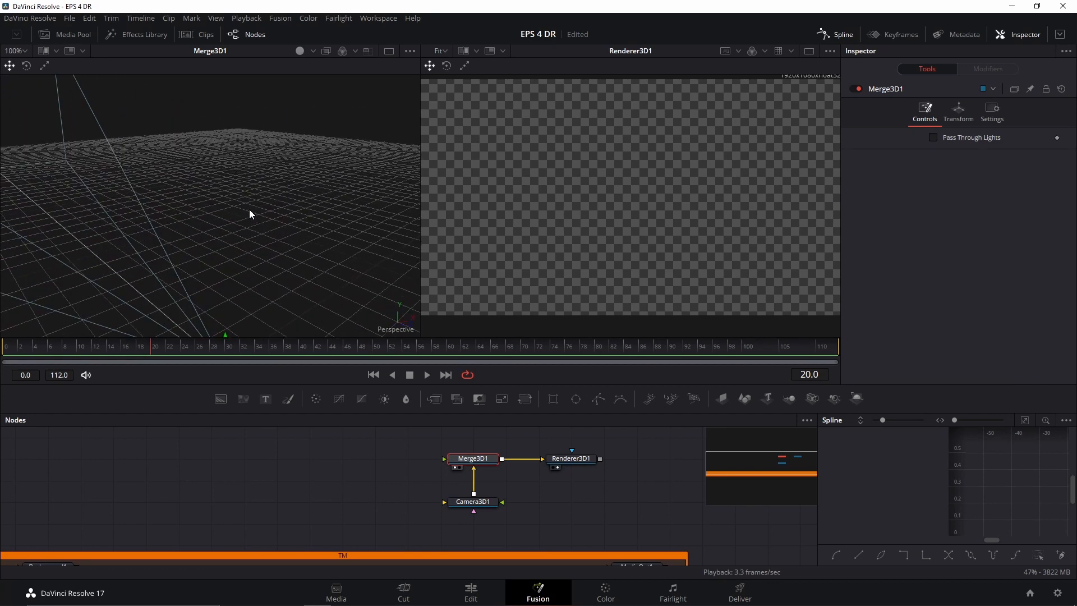
{"action": "scroll", "coordinate": [249, 210], "scroll_direction": "down", "scroll_amount": 4}
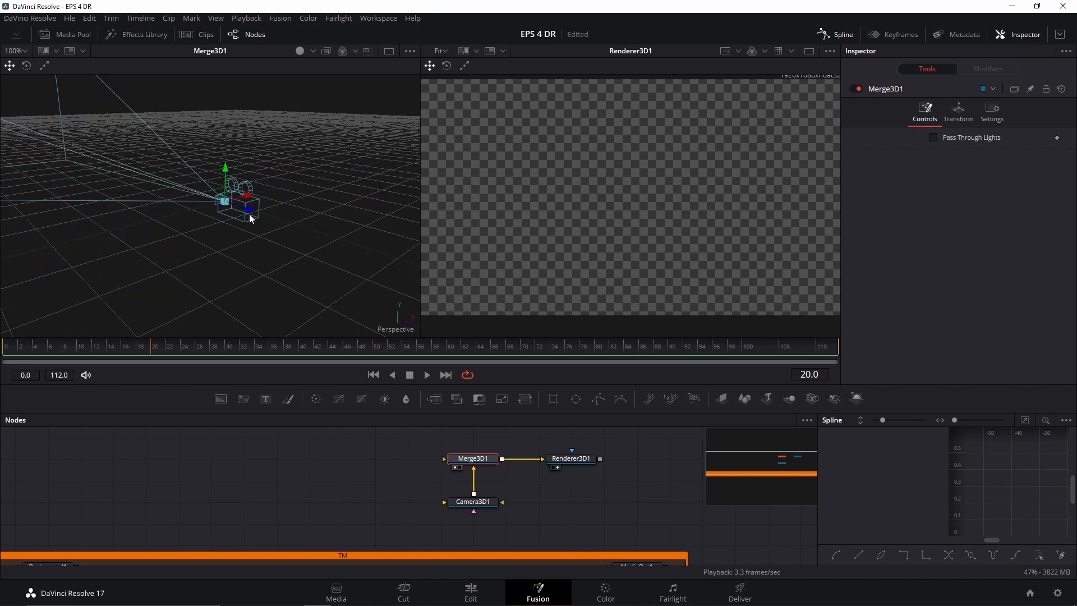
{"action": "scroll", "coordinate": [249, 214], "scroll_direction": "up", "scroll_amount": 3}
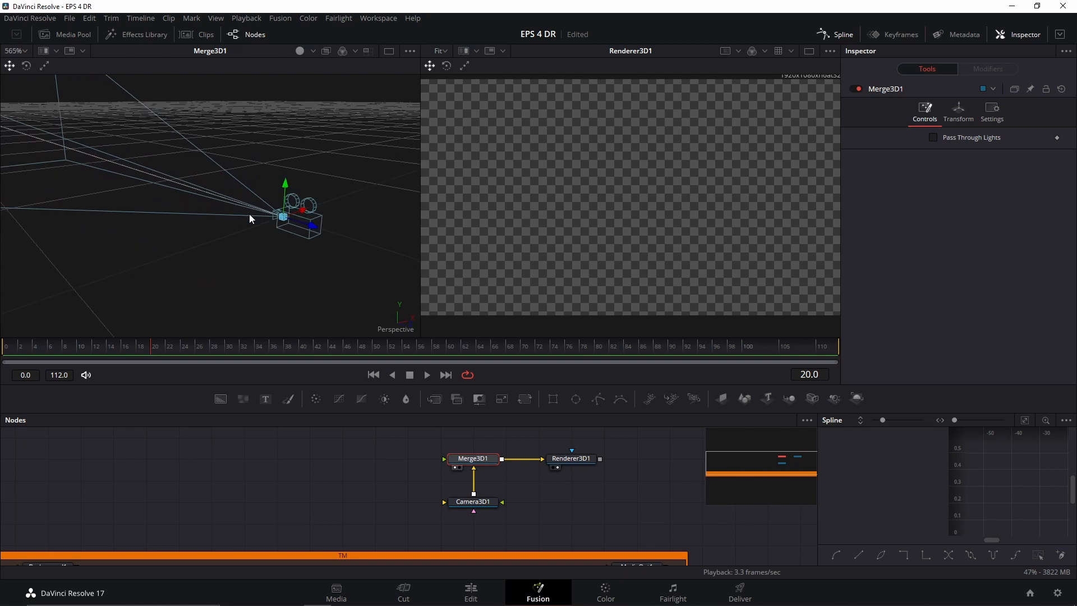
{"action": "scroll", "coordinate": [249, 214], "scroll_direction": "down", "scroll_amount": 3}
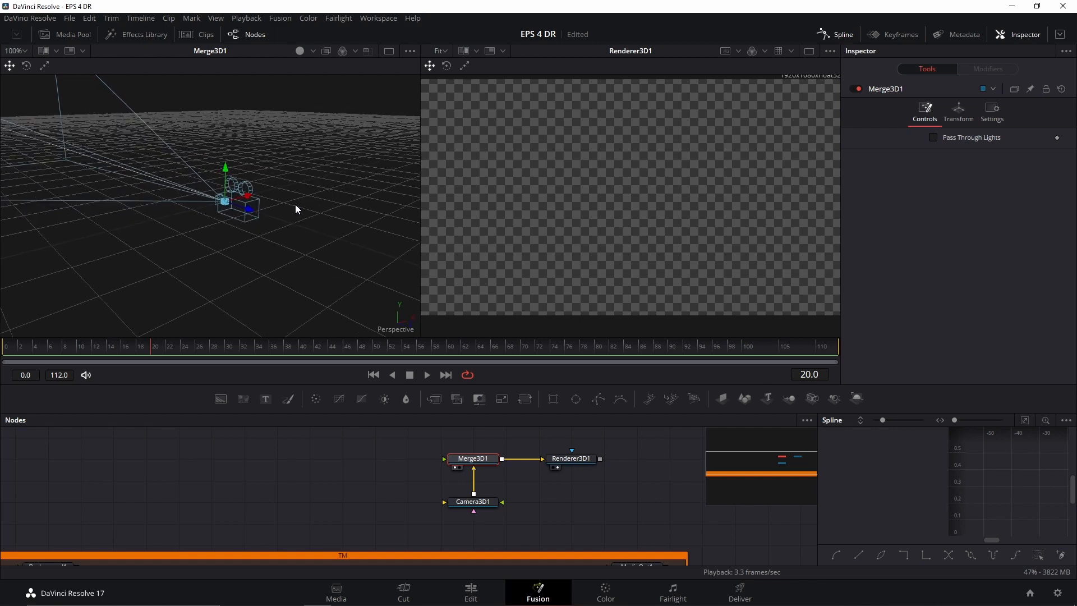
{"action": "left_click_drag", "start_coordinate": [348, 196], "coordinate": [104, 195]}
{"action": "left_click_drag", "start_coordinate": [173, 199], "coordinate": [272, 194]}
{"action": "left_click_drag", "start_coordinate": [170, 218], "coordinate": [187, 232]}
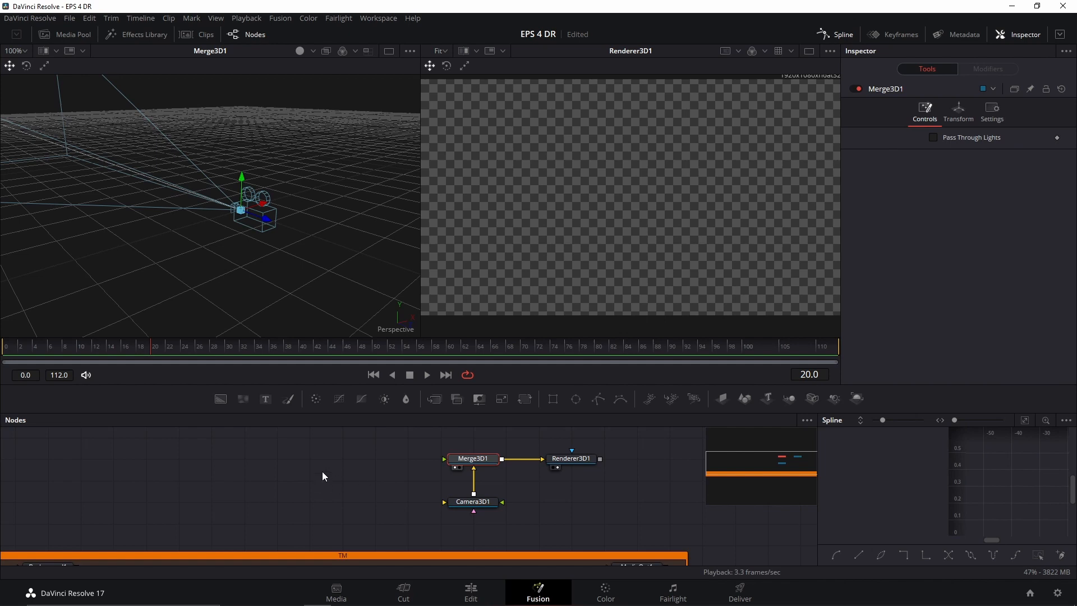
Add a Background and an Image Plane 3D node, and connect them in sequence into Merge3D1.
{"action": "left_click_drag", "start_coordinate": [224, 404], "coordinate": [478, 463]}
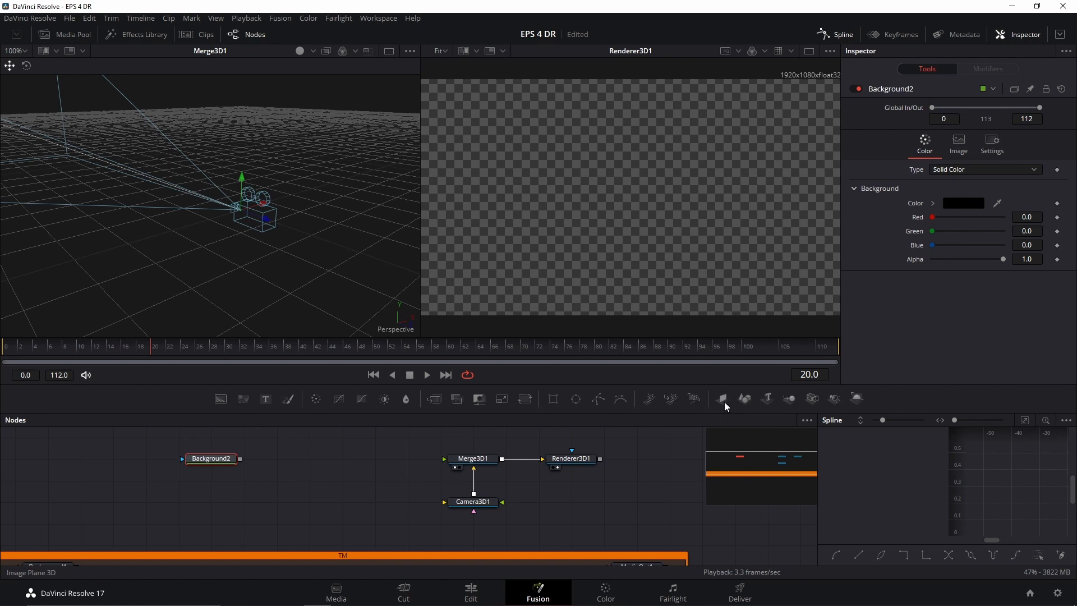
{"action": "left_click_drag", "start_coordinate": [725, 402], "coordinate": [281, 459]}
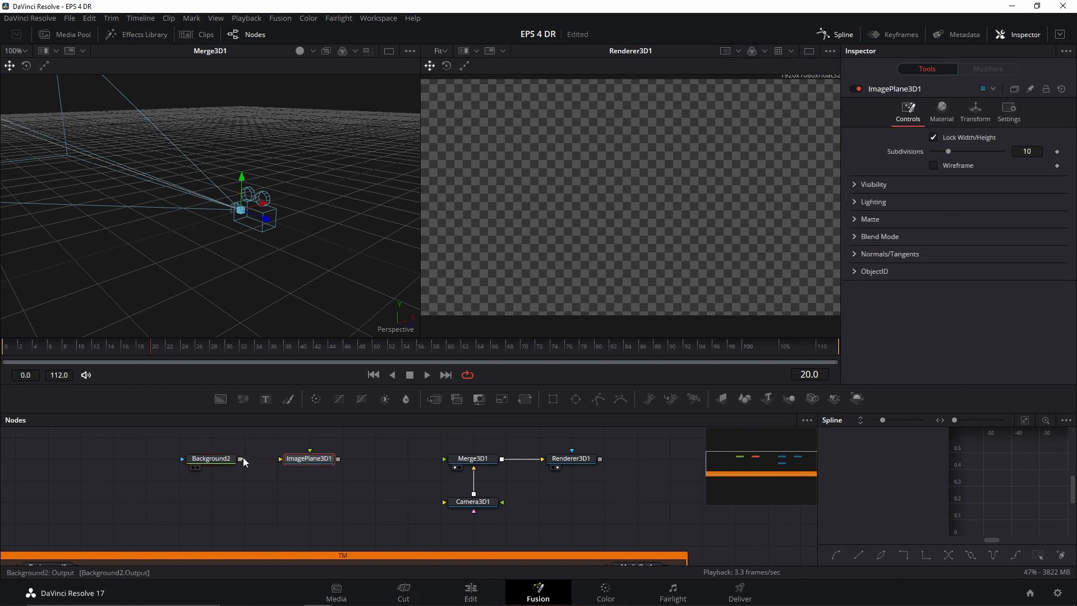
{"action": "left_click_drag", "start_coordinate": [242, 458], "coordinate": [302, 459]}
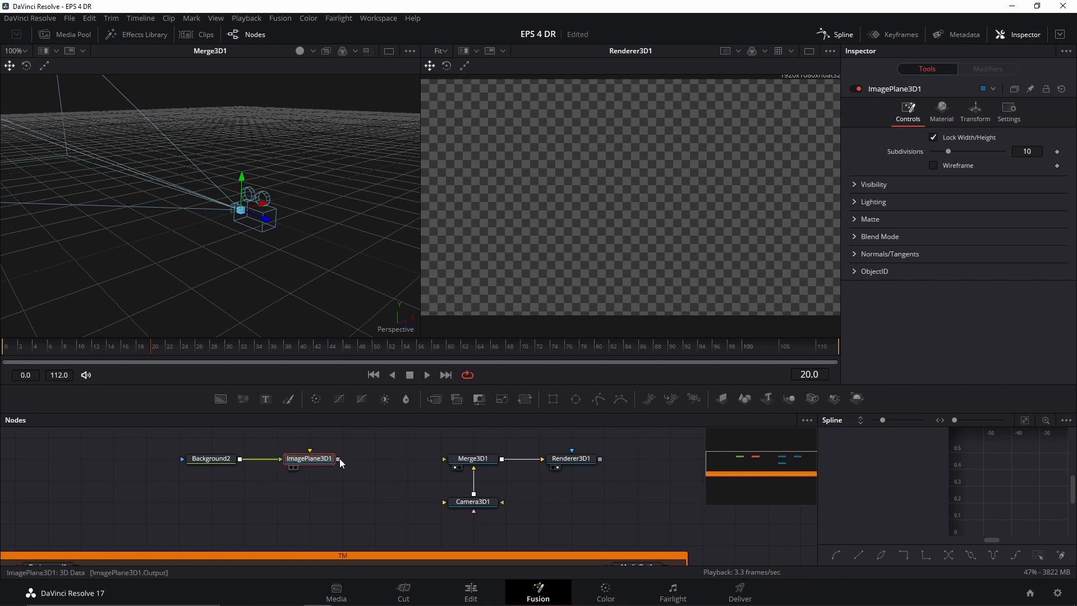
{"action": "left_click_drag", "start_coordinate": [339, 459], "coordinate": [448, 458]}
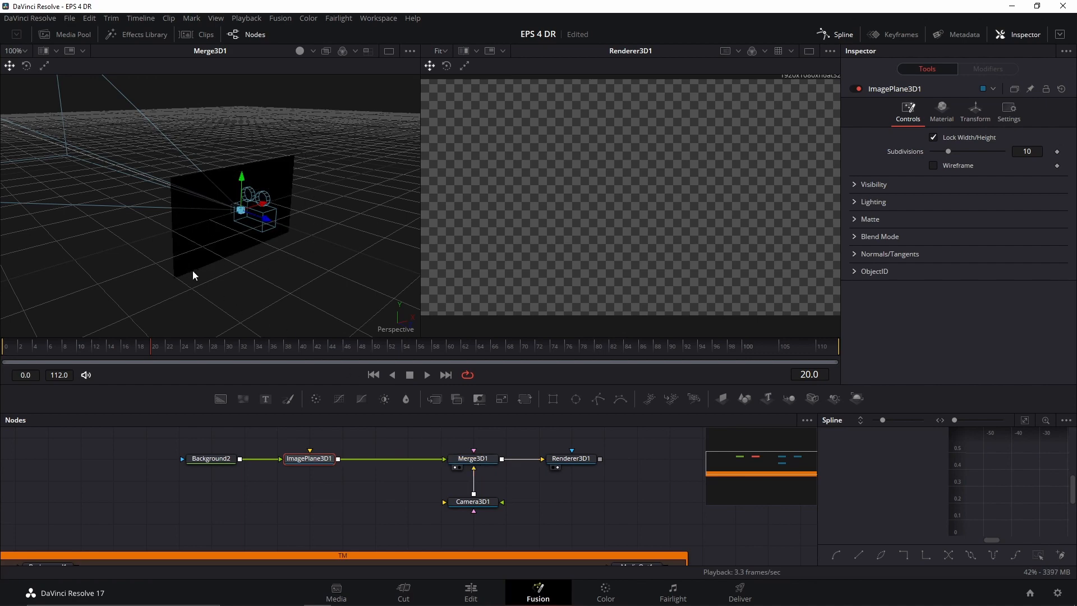
Move Camera3D1 back from the image plane along Z to a translation of about 0.54.
{"action": "mouse_move", "coordinate": [207, 237]}
{"action": "left_mouse_down"}
{"action": "mouse_move", "coordinate": [374, 215]}
{"action": "mouse_move", "coordinate": [188, 227]}
{"action": "left_mouse_up"}
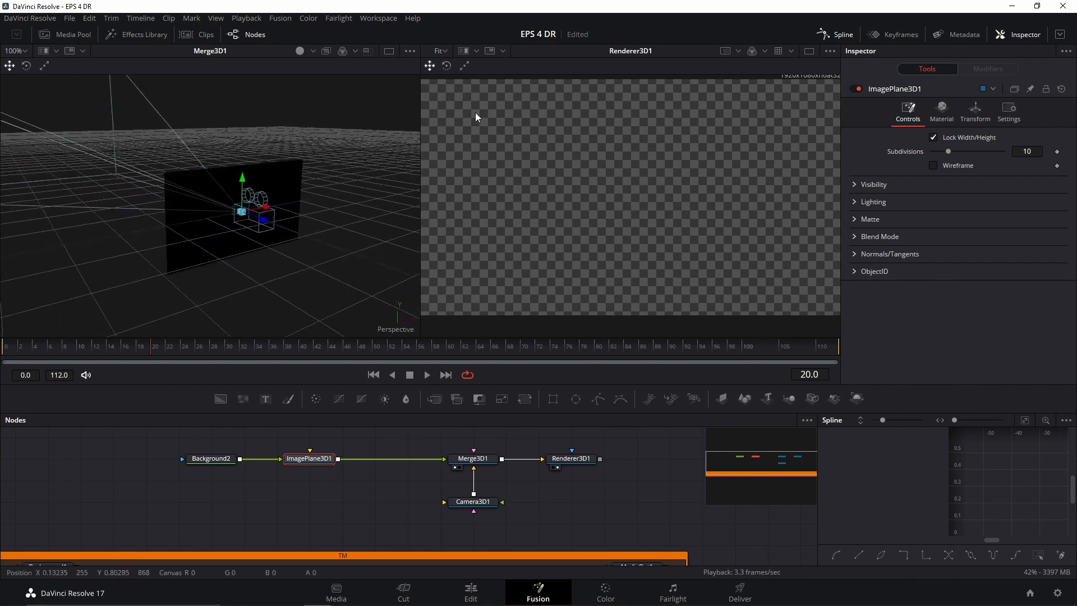
{"action": "scroll", "coordinate": [658, 169], "scroll_direction": "down", "scroll_amount": 1}
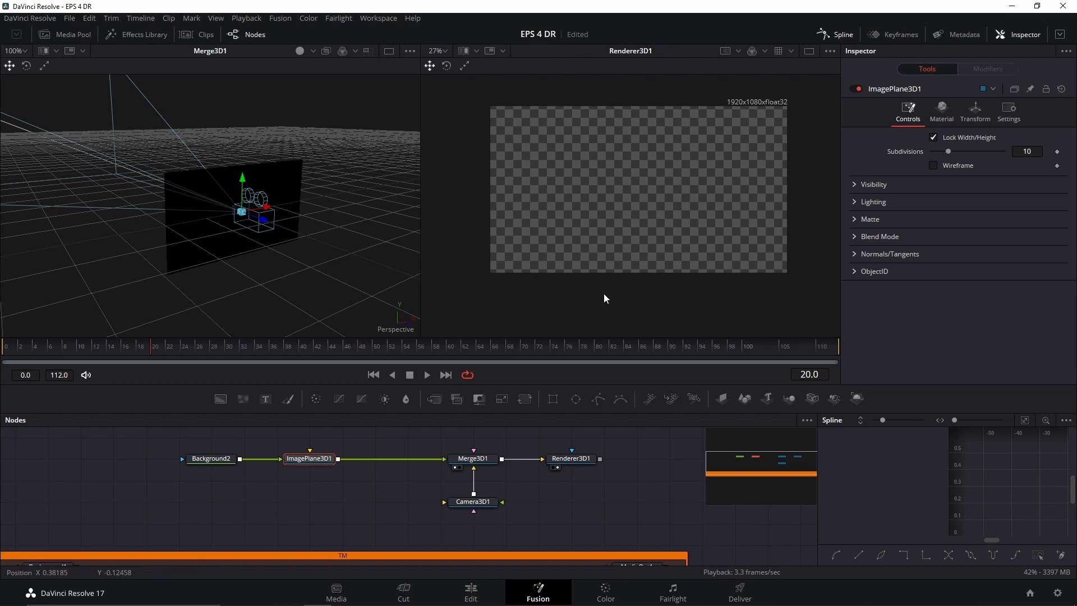
{"action": "left_click_drag", "start_coordinate": [340, 330], "coordinate": [242, 219]}
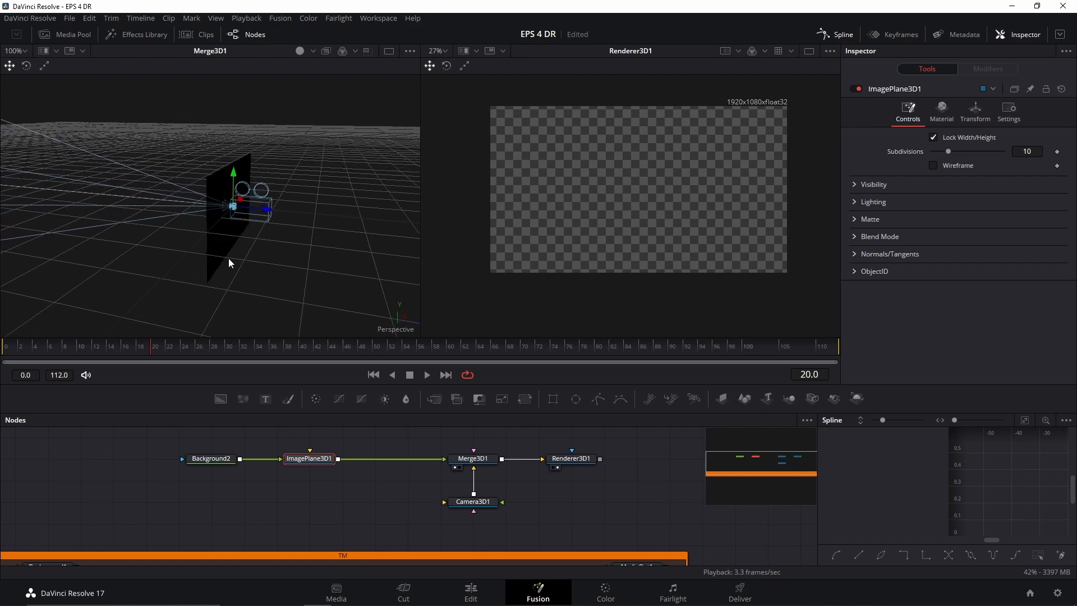
{"action": "left_click", "coordinate": [478, 507]}
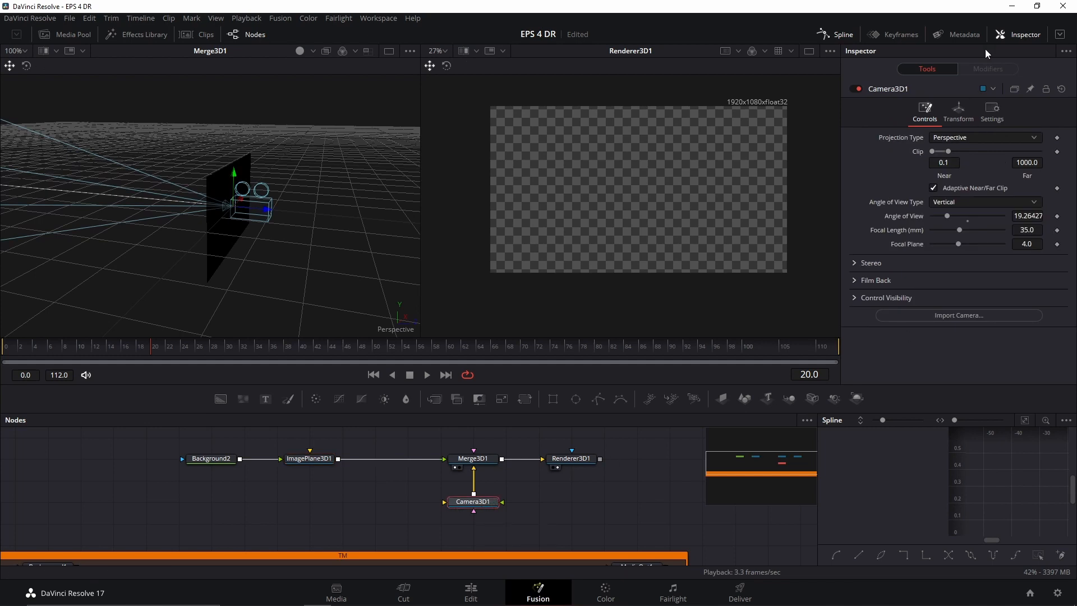
{"action": "left_click", "coordinate": [956, 110]}
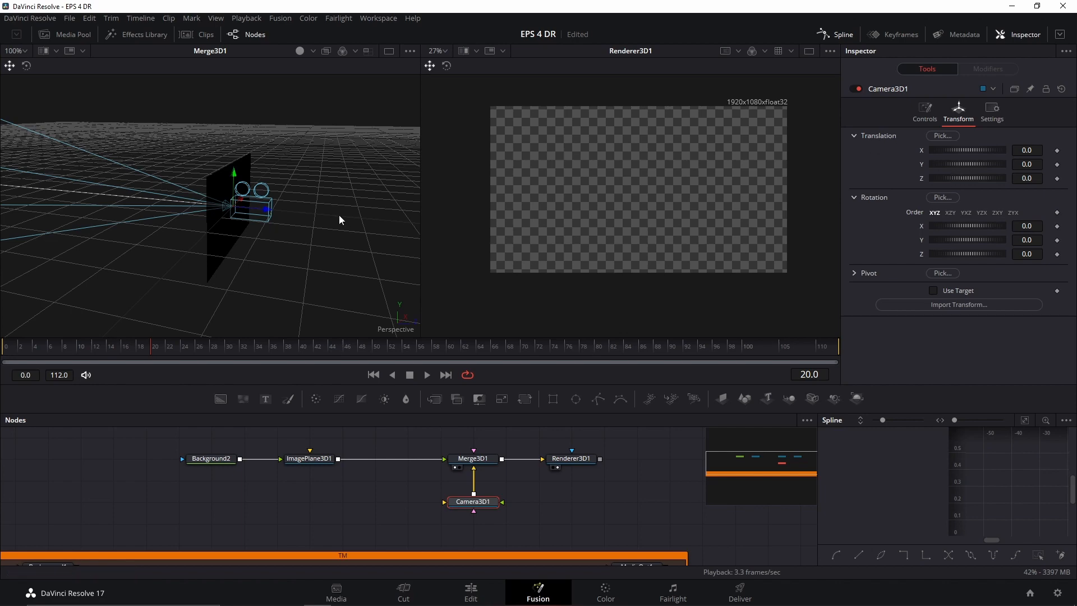
{"action": "left_click_drag", "start_coordinate": [339, 215], "coordinate": [201, 245]}
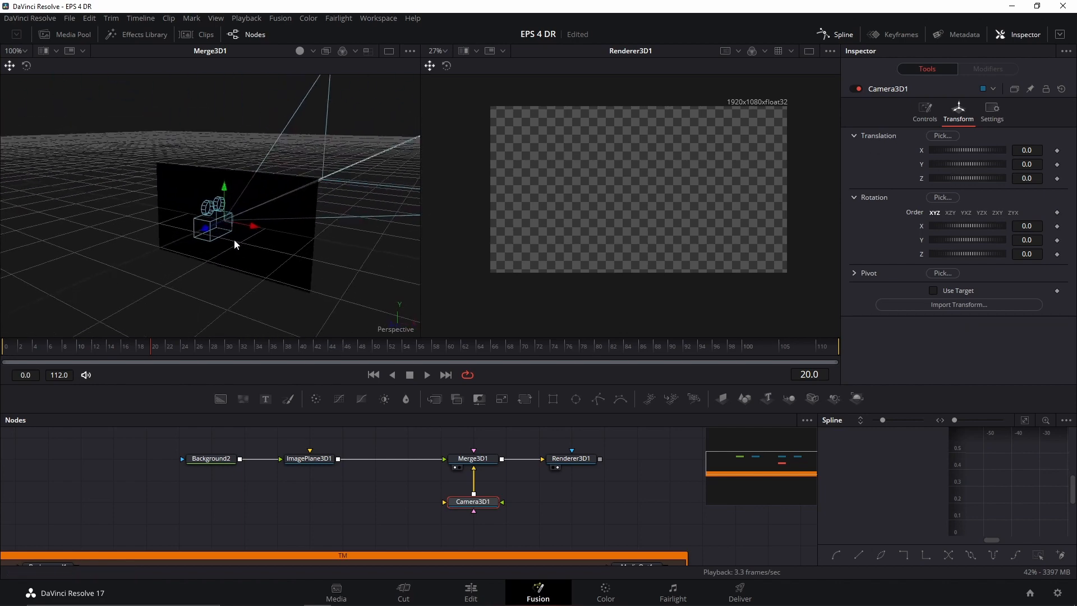
{"action": "scroll", "coordinate": [234, 239], "scroll_direction": "up", "scroll_amount": 1}
{"action": "left_click_drag", "start_coordinate": [267, 286], "coordinate": [260, 272]}
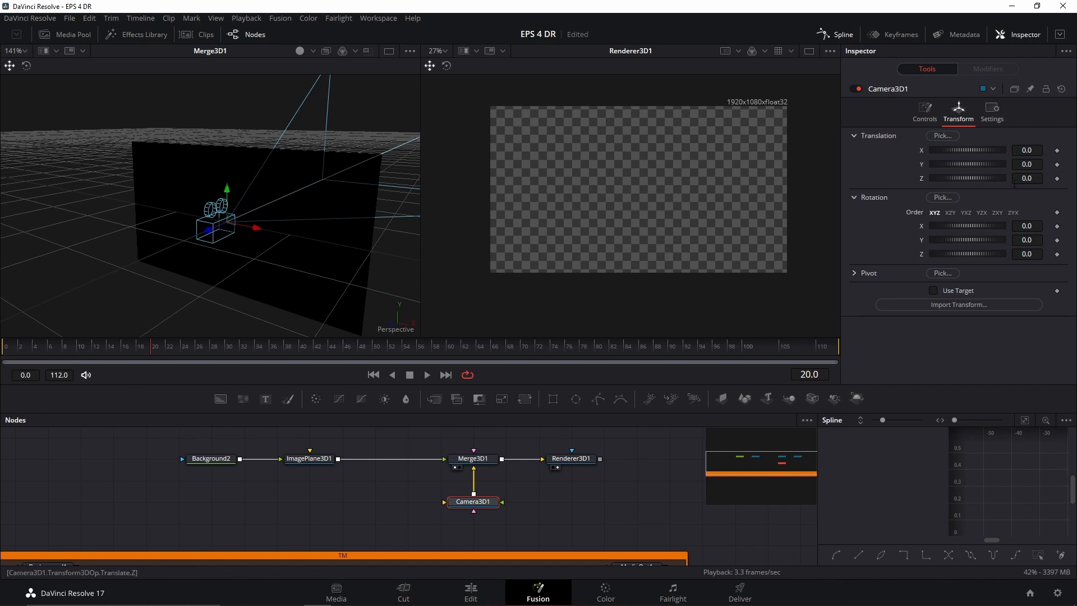
{"action": "mouse_move", "coordinate": [1034, 179]}
{"action": "left_mouse_down"}
{"action": "mouse_move", "coordinate": [1024, 179]}
{"action": "mouse_move", "coordinate": [1076, 179]}
{"action": "mouse_move", "coordinate": [1007, 179]}
{"action": "mouse_move", "coordinate": [1036, 179]}
{"action": "left_mouse_up"}
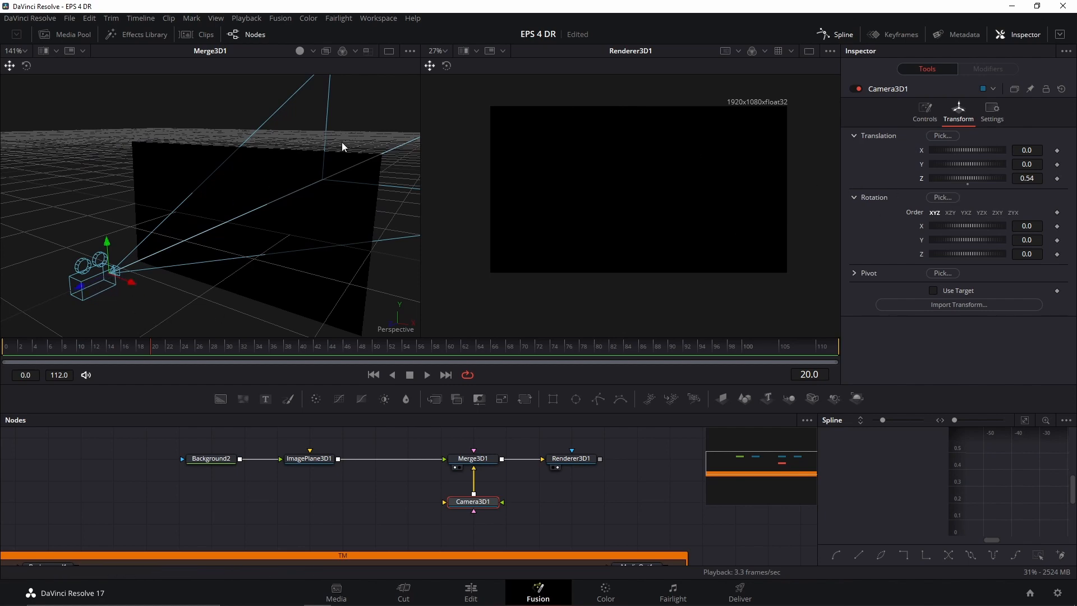
Move Camera3D1 past the image plane to a Z translation of about -0.32 and view it from several angles.
{"action": "left_click_drag", "start_coordinate": [965, 179], "coordinate": [936, 179]}
{"action": "left_click_drag", "start_coordinate": [318, 229], "coordinate": [181, 217]}
{"action": "left_click_drag", "start_coordinate": [280, 224], "coordinate": [156, 163]}
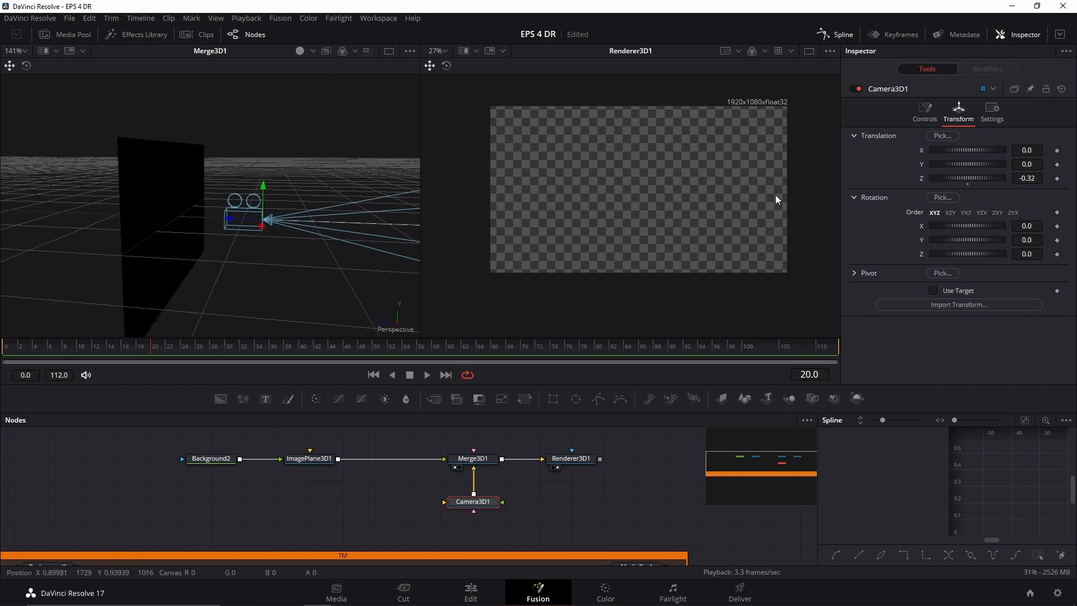
{"action": "mouse_move", "coordinate": [285, 252]}
{"action": "left_mouse_down"}
{"action": "mouse_move", "coordinate": [239, 254]}
{"action": "mouse_move", "coordinate": [294, 265]}
{"action": "left_mouse_up"}
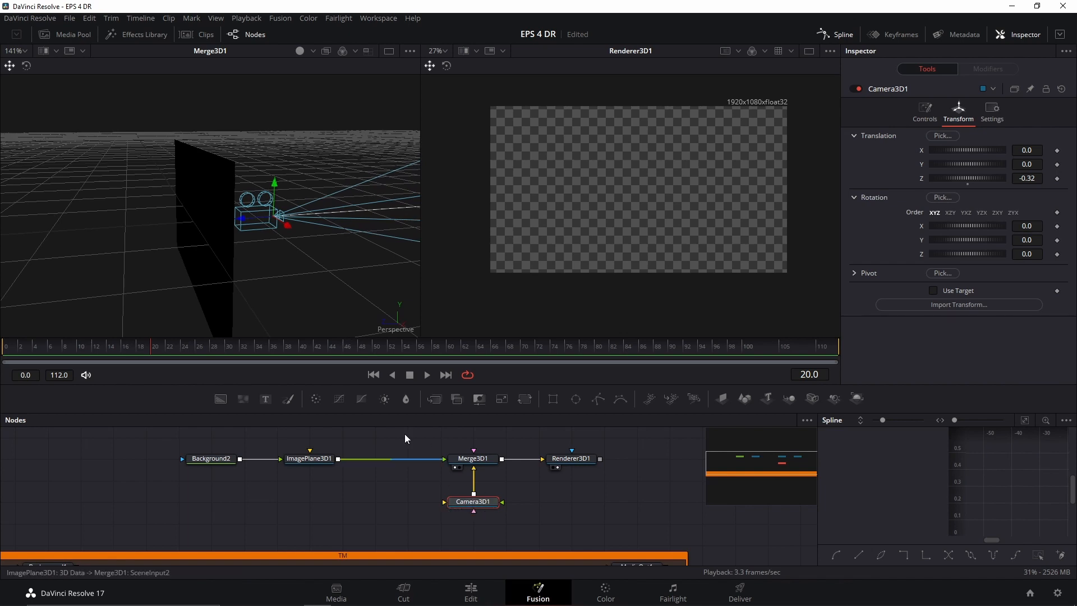
{"action": "left_click_drag", "start_coordinate": [236, 245], "coordinate": [329, 268]}
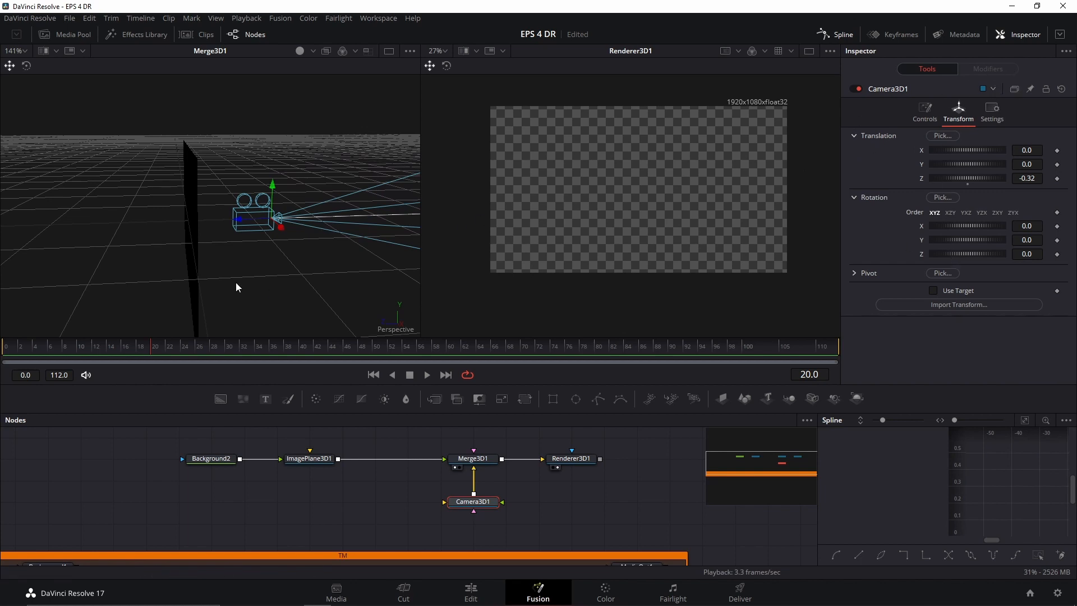
{"action": "left_click_drag", "start_coordinate": [236, 223], "coordinate": [203, 177]}
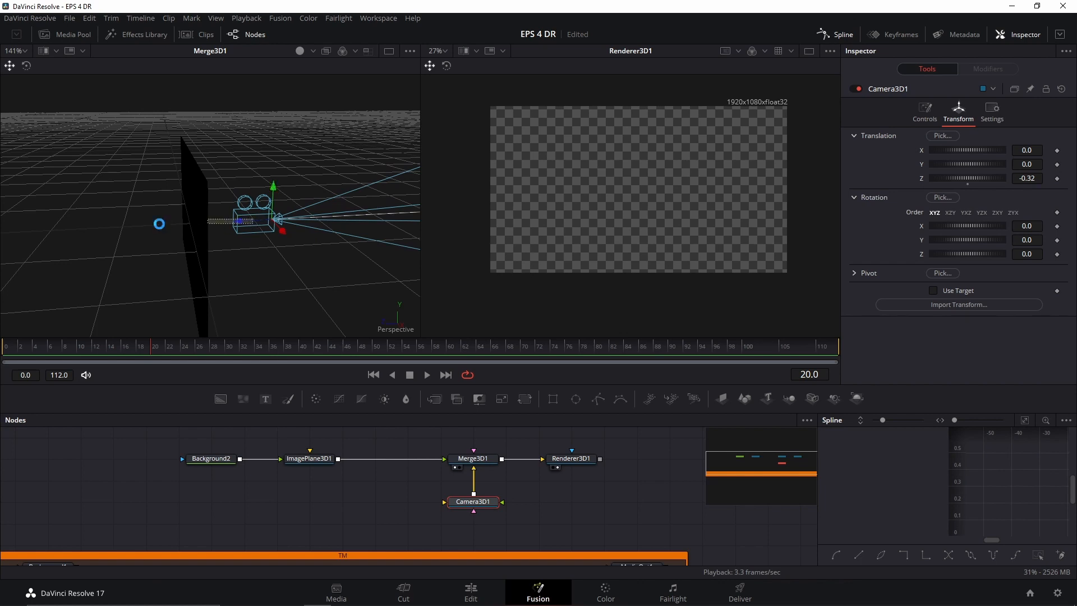
Move Camera3D1 freehand in the 3D viewer to about X -0.42 and Z 0.50, facing the image plane.
{"action": "left_click", "coordinate": [194, 223]}
{"action": "left_click_drag", "start_coordinate": [240, 221], "coordinate": [302, 196]}
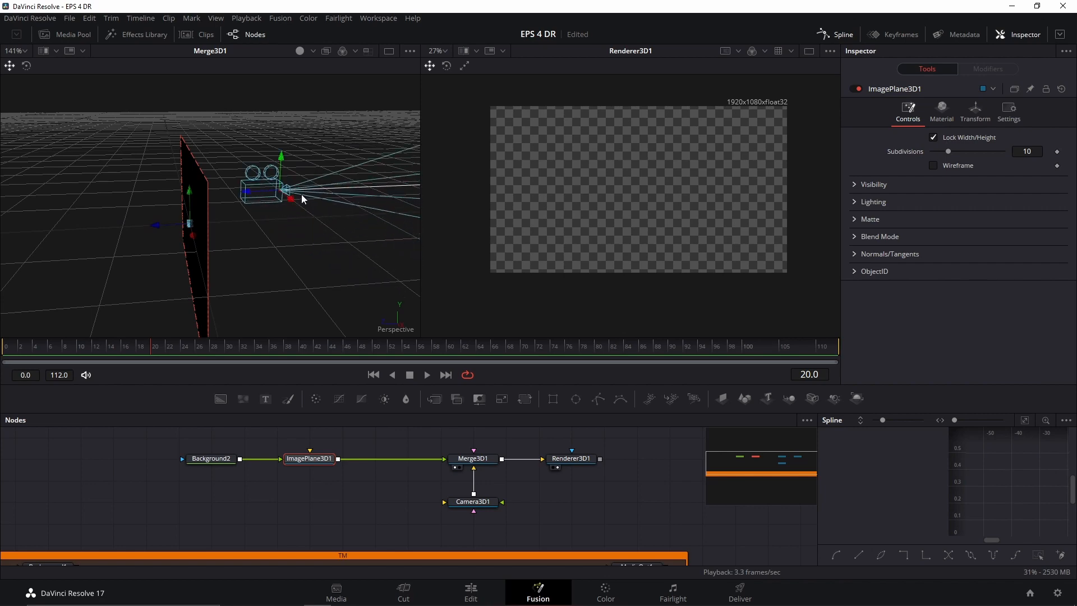
{"action": "left_click_drag", "start_coordinate": [275, 252], "coordinate": [179, 266]}
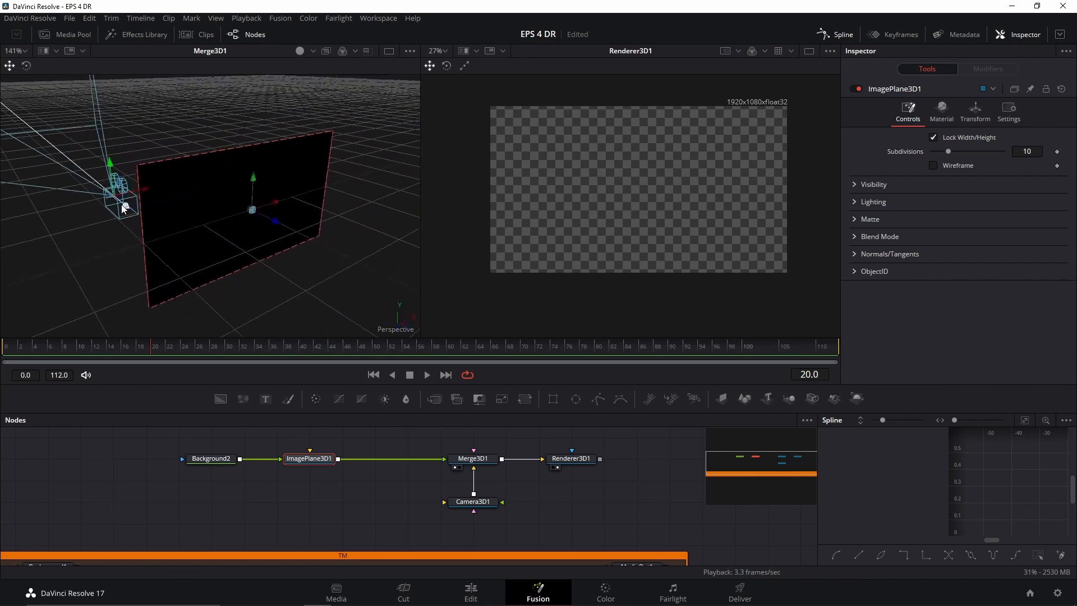
{"action": "left_click_drag", "start_coordinate": [120, 204], "coordinate": [275, 321]}
{"action": "left_click_drag", "start_coordinate": [367, 275], "coordinate": [245, 251]}
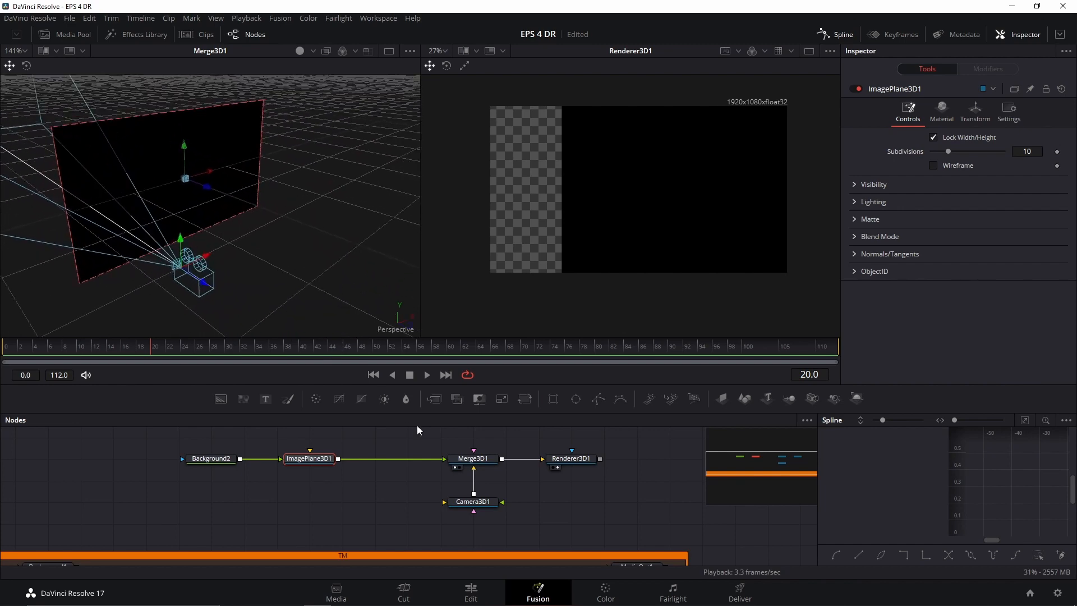
Reset all Camera3D1 settings to their defaults and check its position from another angle.
{"action": "left_click", "coordinate": [473, 502]}
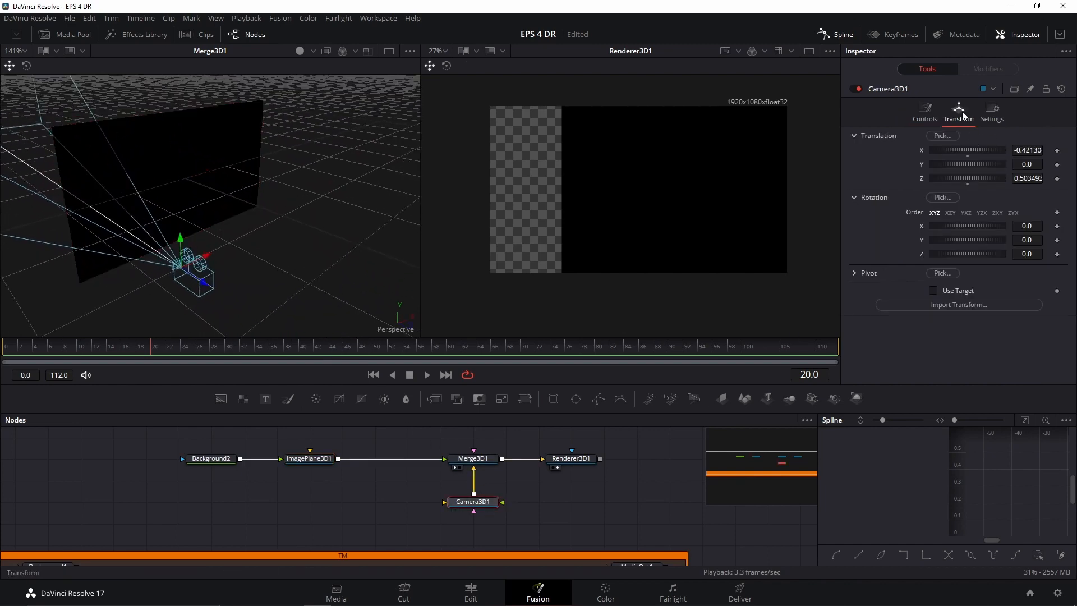
{"action": "left_click", "coordinate": [1062, 90]}
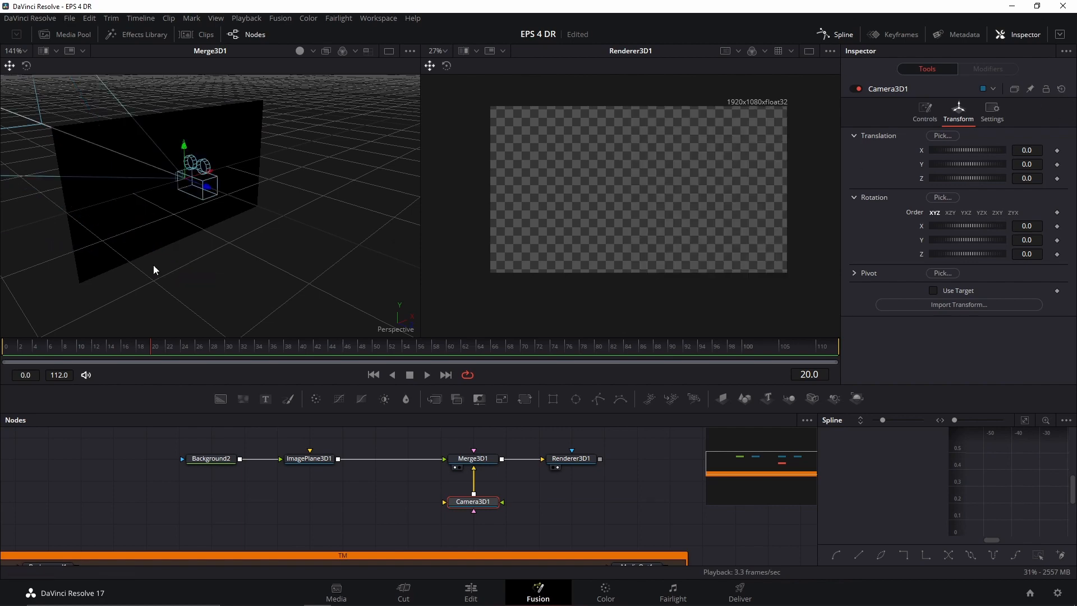
{"action": "left_click_drag", "start_coordinate": [153, 265], "coordinate": [208, 269]}
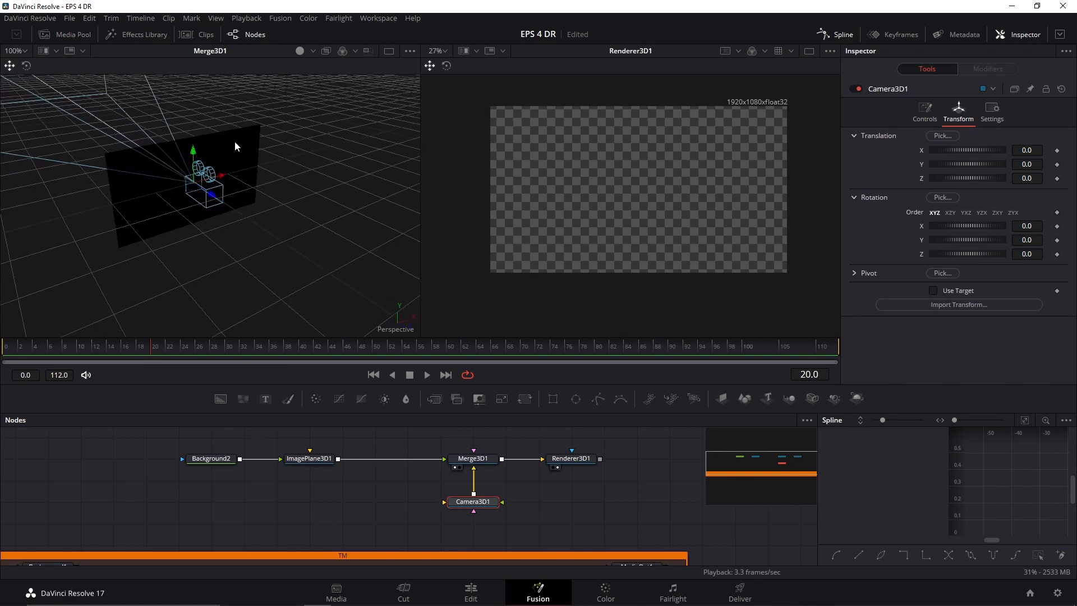
{"action": "left_click_drag", "start_coordinate": [235, 146], "coordinate": [202, 249]}
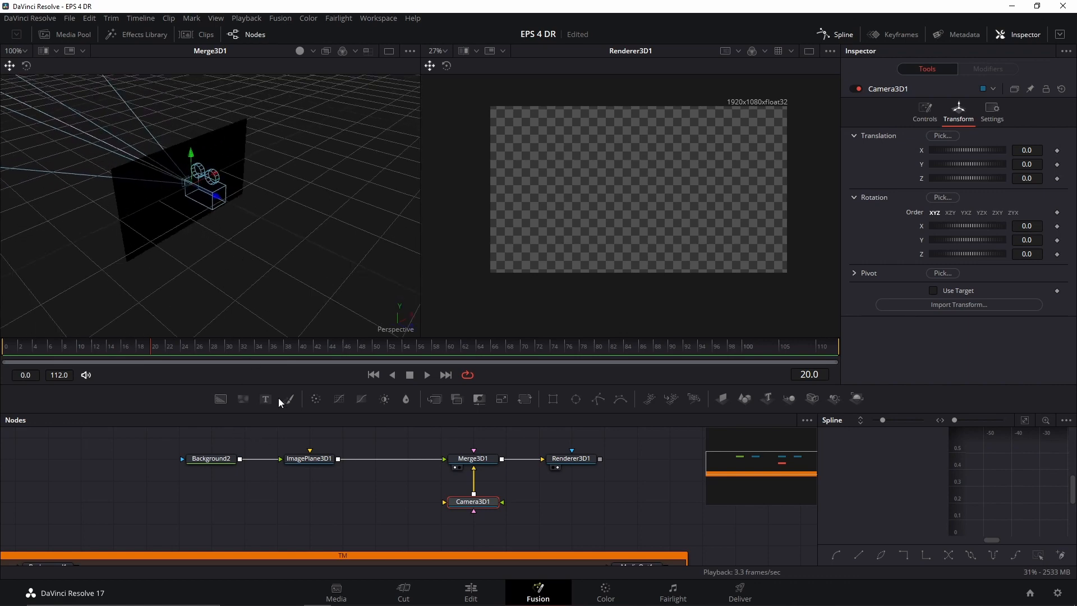
Move ImagePlane3D1 to a Z translation of about -1.02 and rotate it about -74.7 degrees around Z.
{"action": "left_click", "coordinate": [312, 464]}
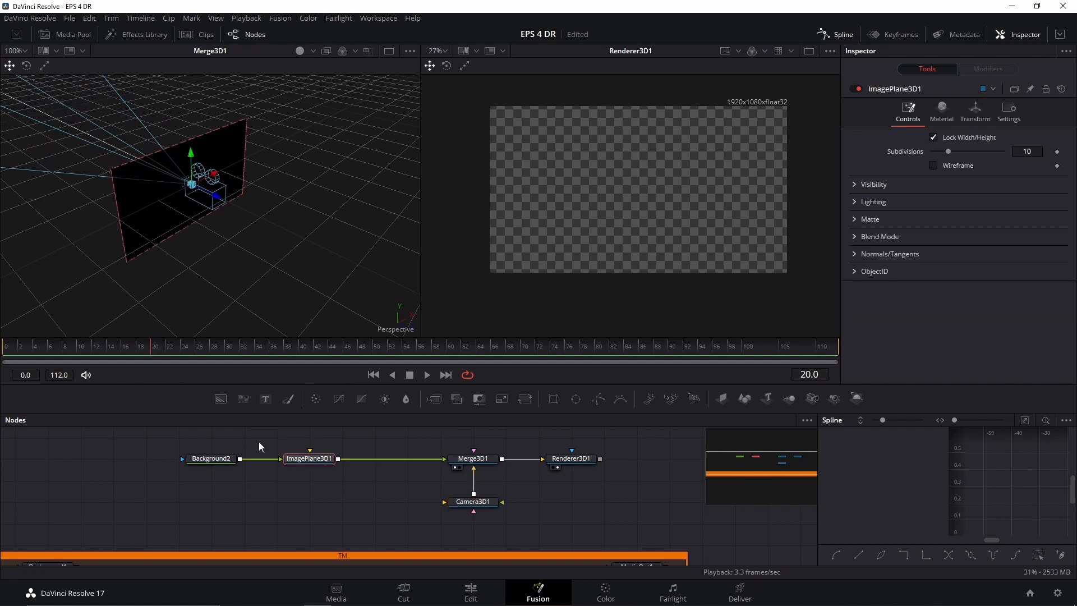
{"action": "left_click", "coordinate": [979, 113]}
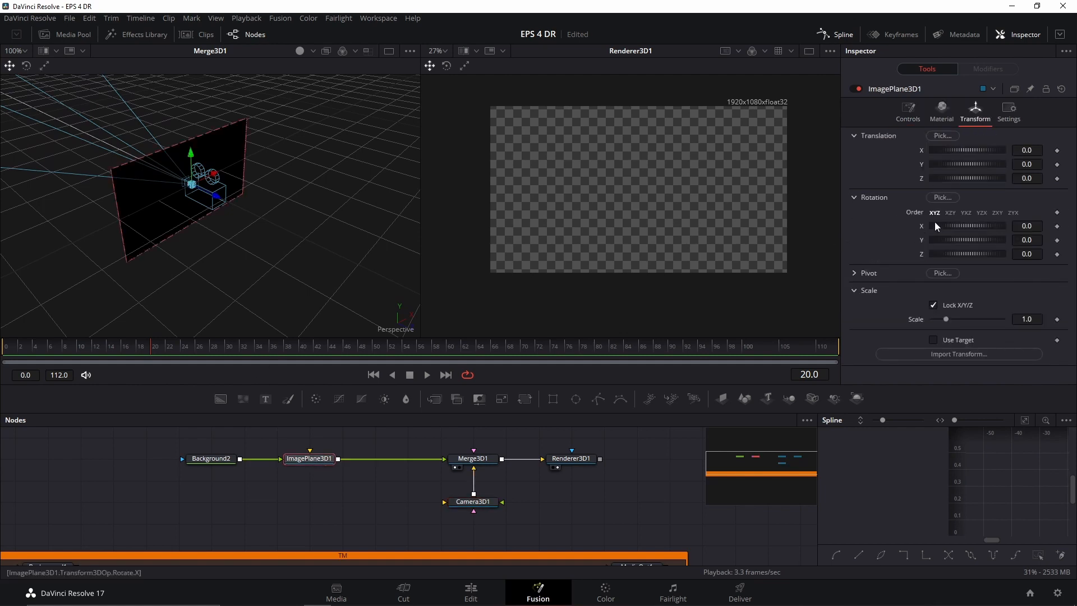
{"action": "left_click_drag", "start_coordinate": [1036, 177], "coordinate": [977, 177]}
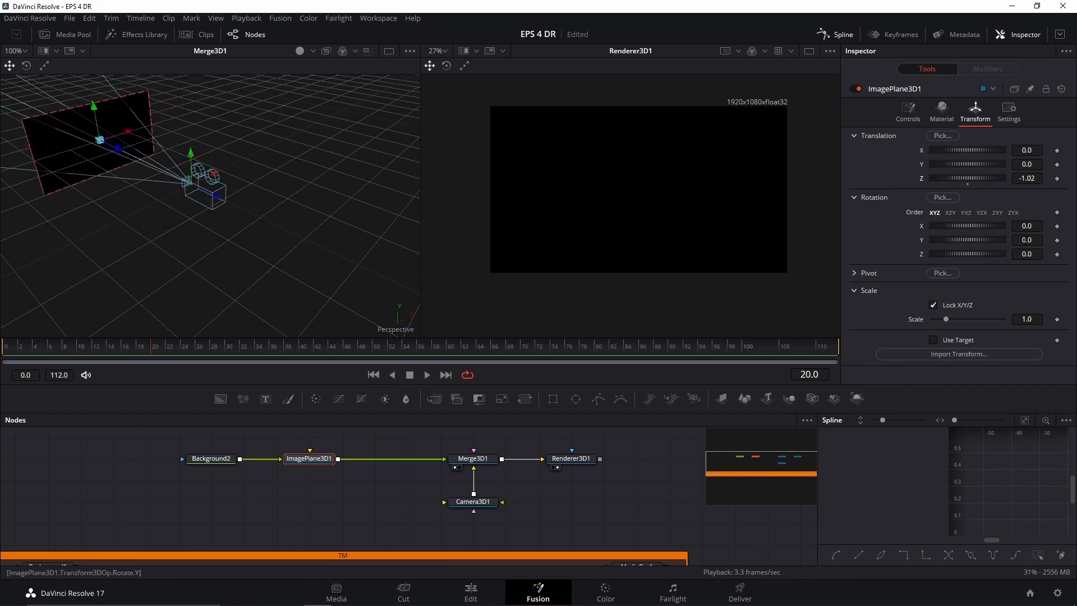
{"action": "left_click_drag", "start_coordinate": [995, 253], "coordinate": [963, 253]}
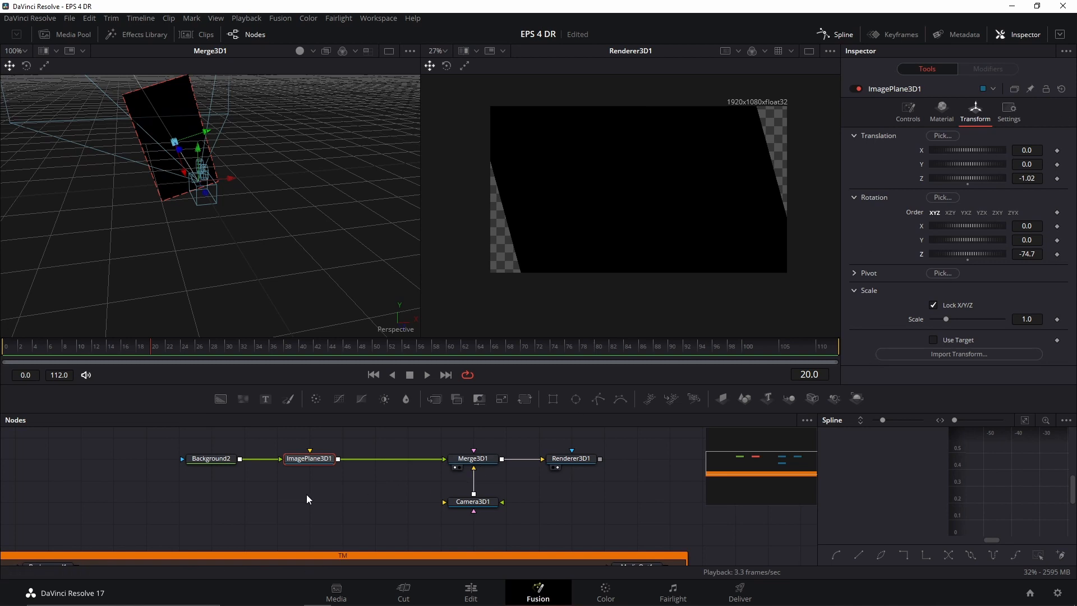
Delete the Background2 and ImagePlane3D1 nodes from the node graph.
{"action": "left_click_drag", "start_coordinate": [359, 495], "coordinate": [339, 511]}
{"action": "left_click_drag", "start_coordinate": [318, 445], "coordinate": [139, 474]}
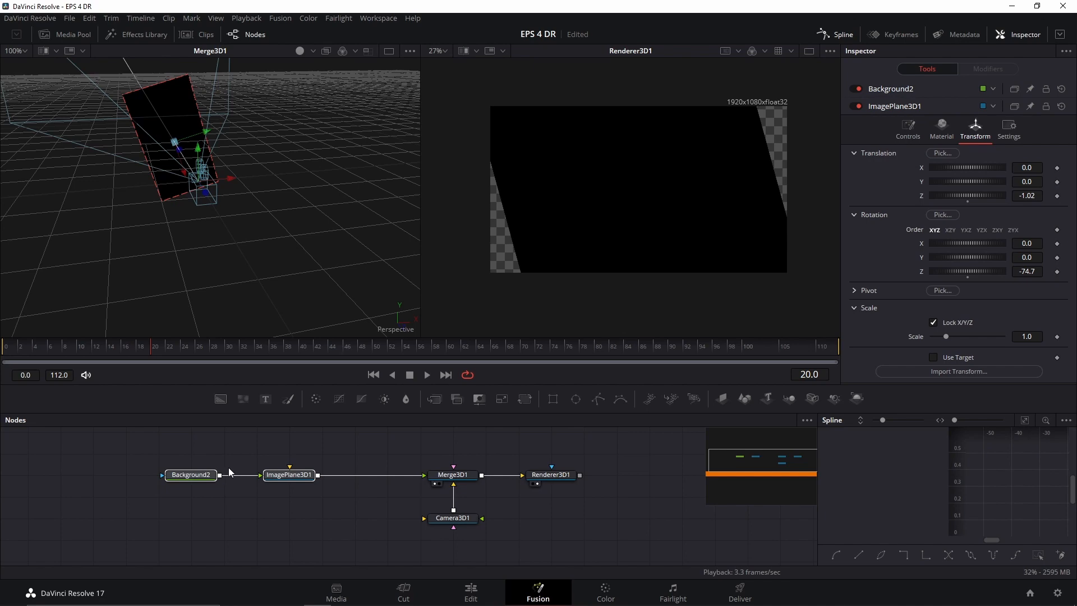
{"action": "key", "text": "Delete"}
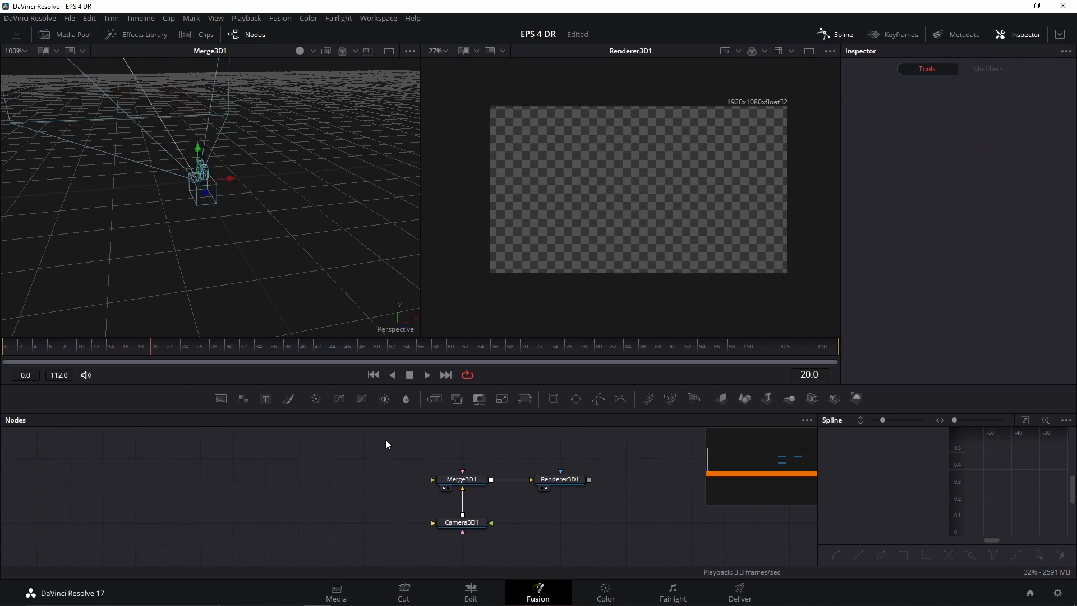
Add a Shape3D node before Merge3D1 and connect its output to the merge's free scene input.
{"action": "left_click_drag", "start_coordinate": [264, 214], "coordinate": [266, 258]}
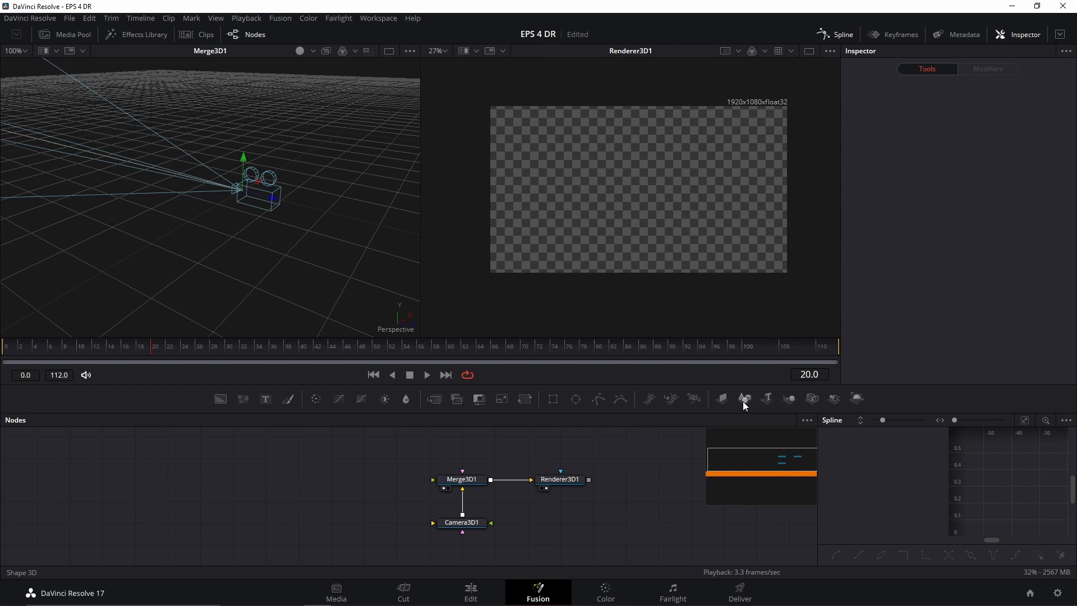
{"action": "left_click_drag", "start_coordinate": [743, 401], "coordinate": [720, 403]}
{"action": "left_click_drag", "start_coordinate": [343, 459], "coordinate": [309, 478]}
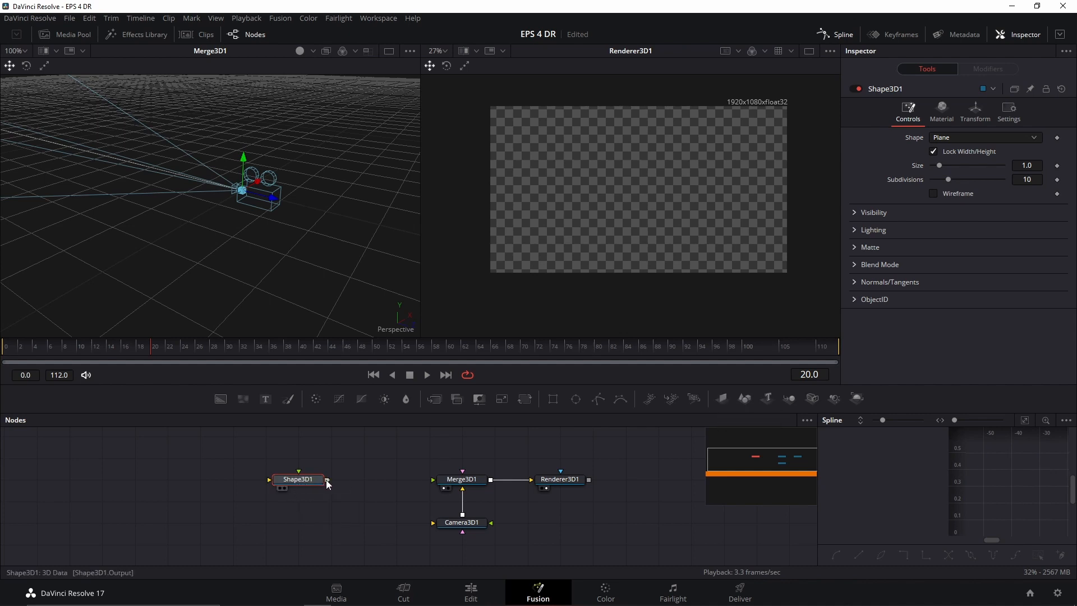
{"action": "left_click_drag", "start_coordinate": [328, 482], "coordinate": [451, 482]}
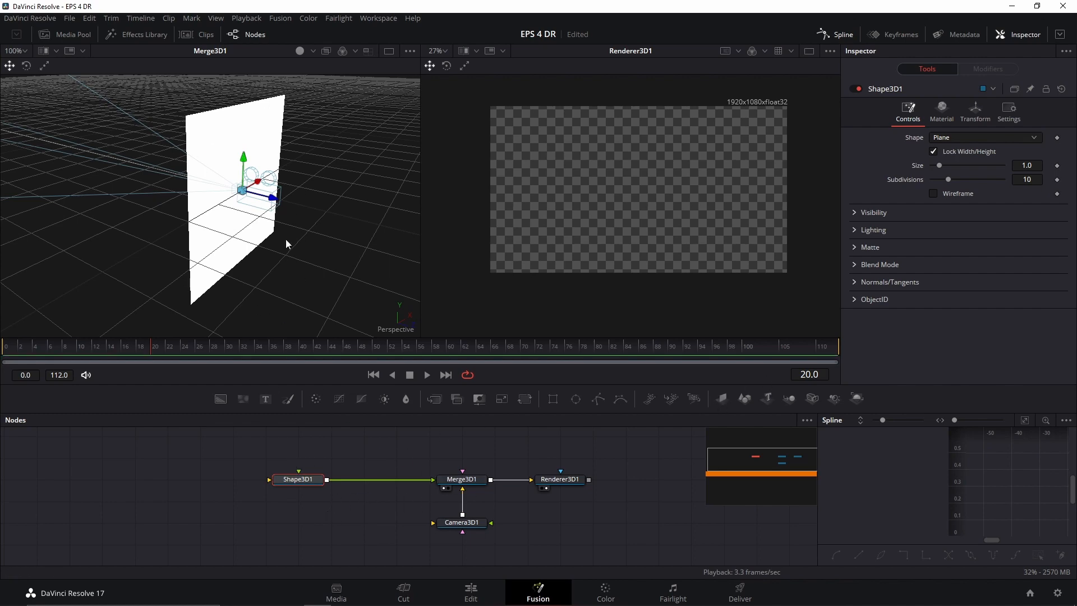
Change the Shape3D1 geometry from a plane to a Sphere and check it in the 3D viewer.
{"action": "left_click_drag", "start_coordinate": [271, 237], "coordinate": [242, 174]}
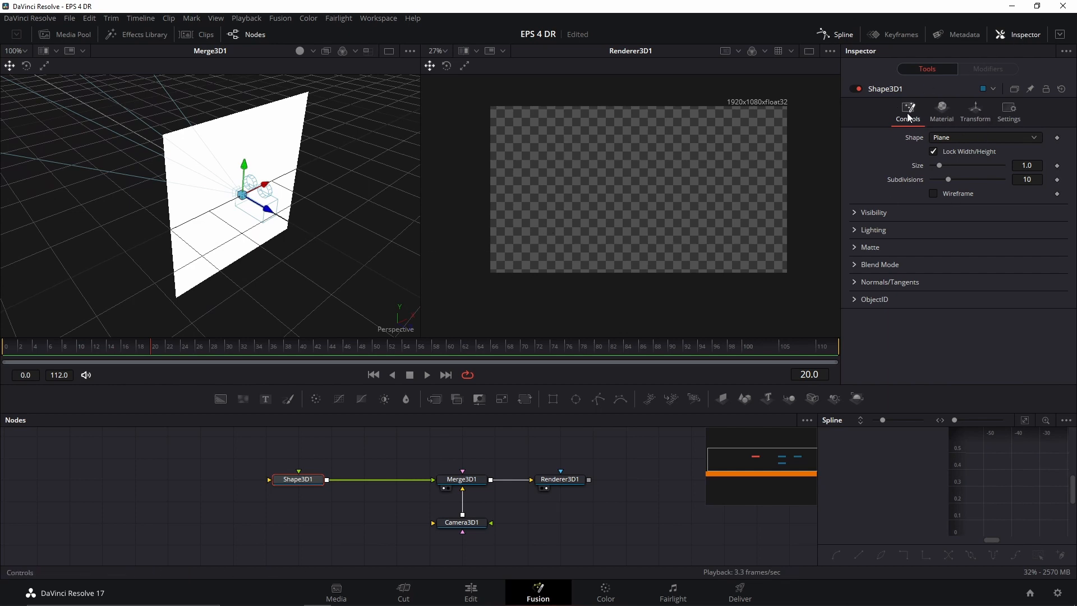
{"action": "left_click", "coordinate": [947, 140]}
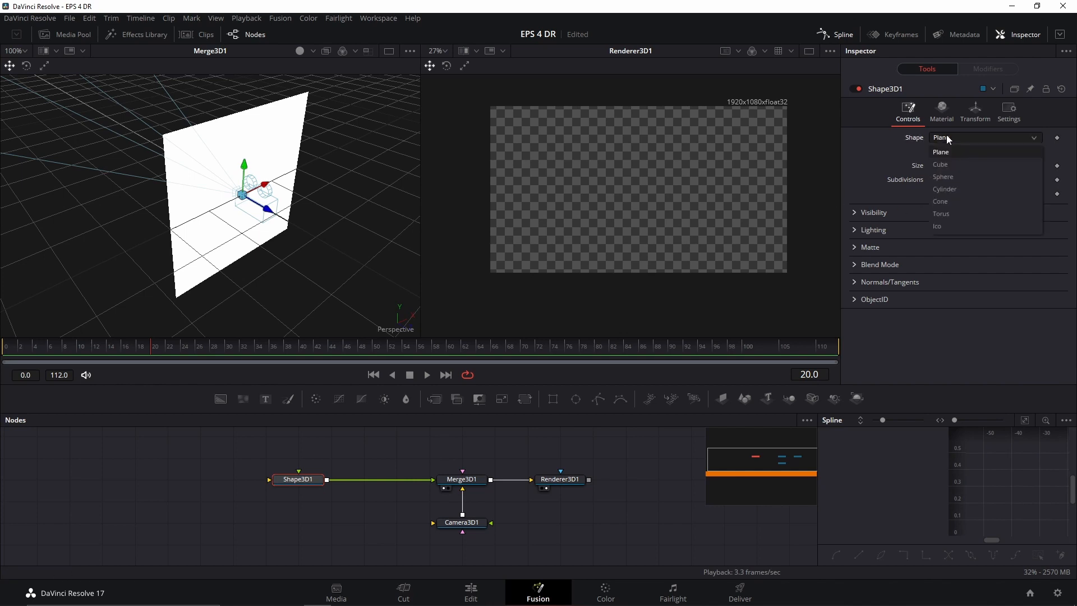
{"action": "left_click", "coordinate": [962, 177]}
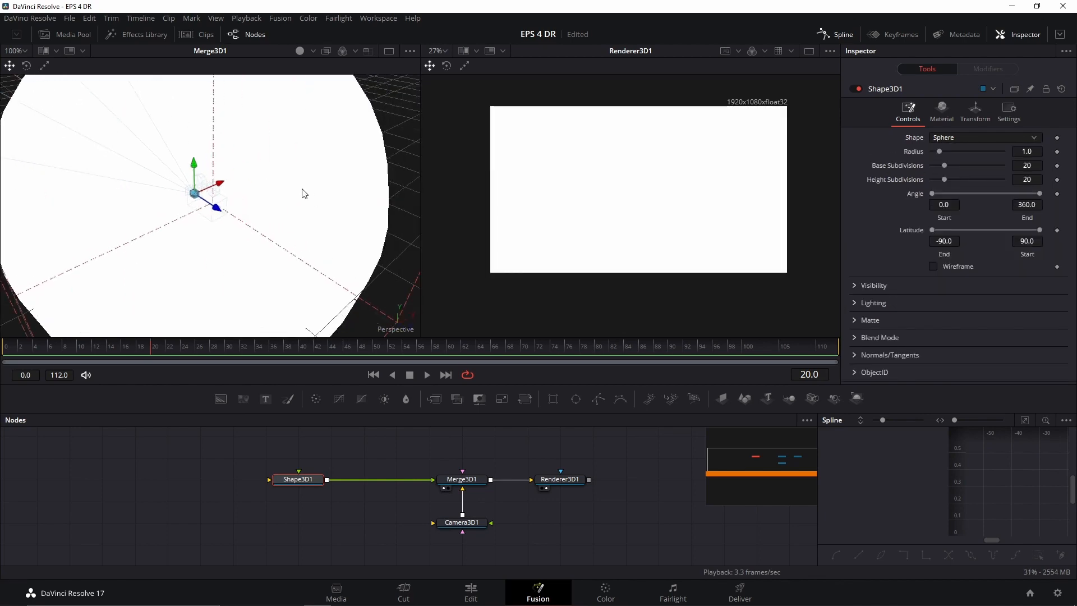
{"action": "scroll", "coordinate": [303, 193], "scroll_direction": "down", "scroll_amount": 10}
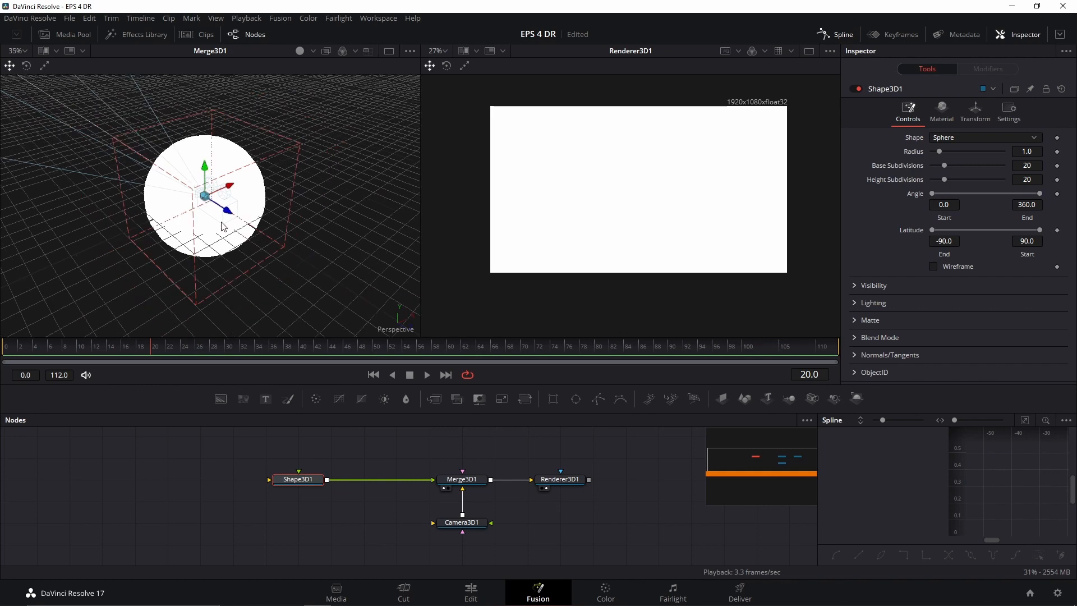
{"action": "left_click_drag", "start_coordinate": [240, 240], "coordinate": [298, 216]}
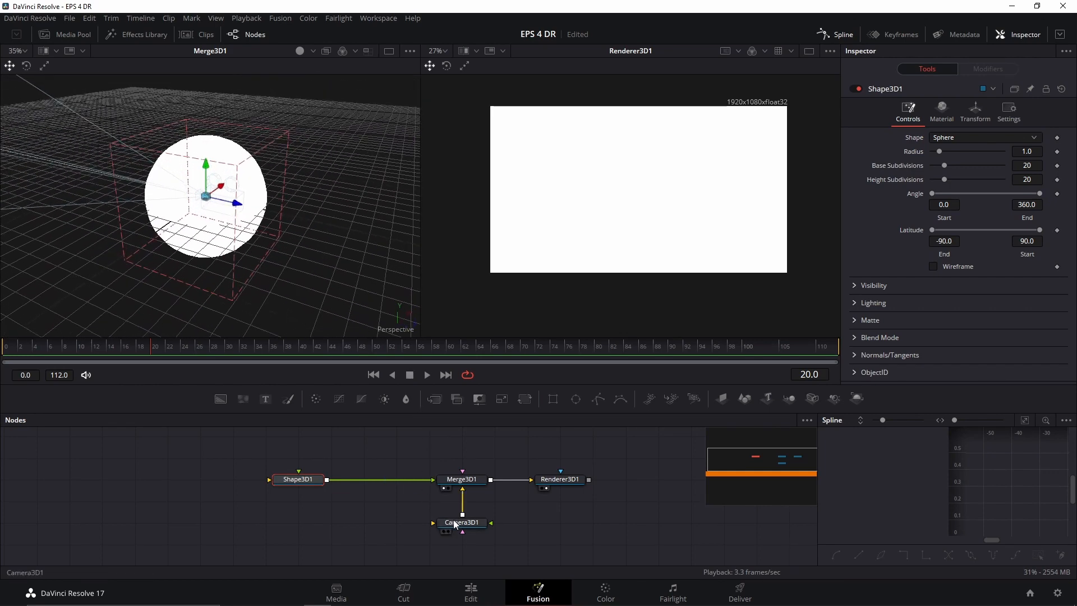
Set Camera3D1's Z translation to 2.0 and check its position relative to the sphere.
{"action": "left_click_drag", "start_coordinate": [461, 508], "coordinate": [462, 513]}
{"action": "left_click", "coordinate": [471, 526]}
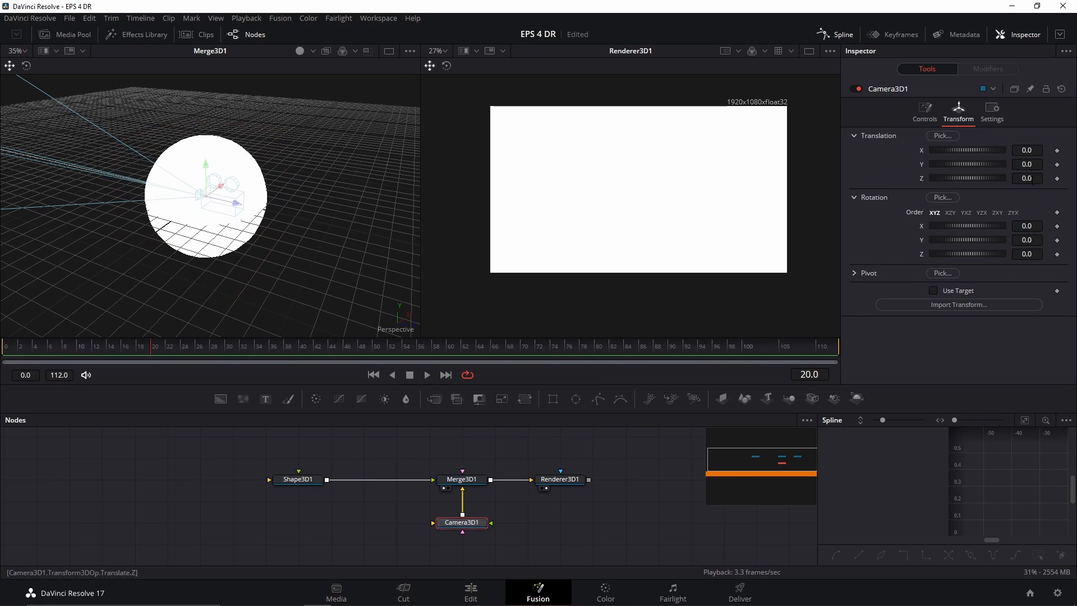
{"action": "left_click_drag", "start_coordinate": [1030, 180], "coordinate": [1052, 180]}
{"action": "double_click", "coordinate": [1029, 179]}
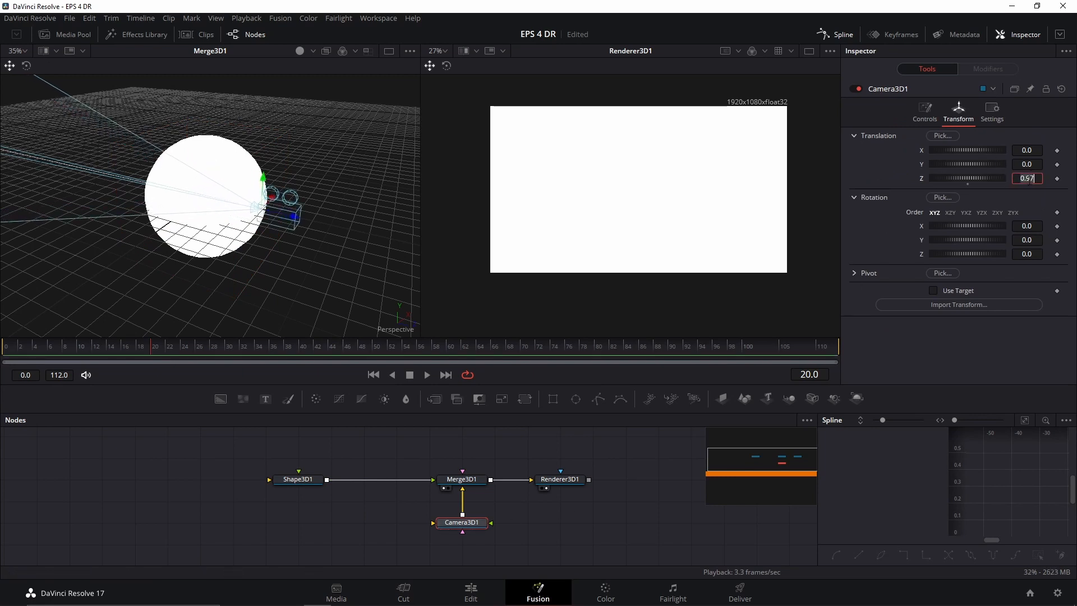
{"action": "type", "text": "2"}
{"action": "key", "text": "Tab"}
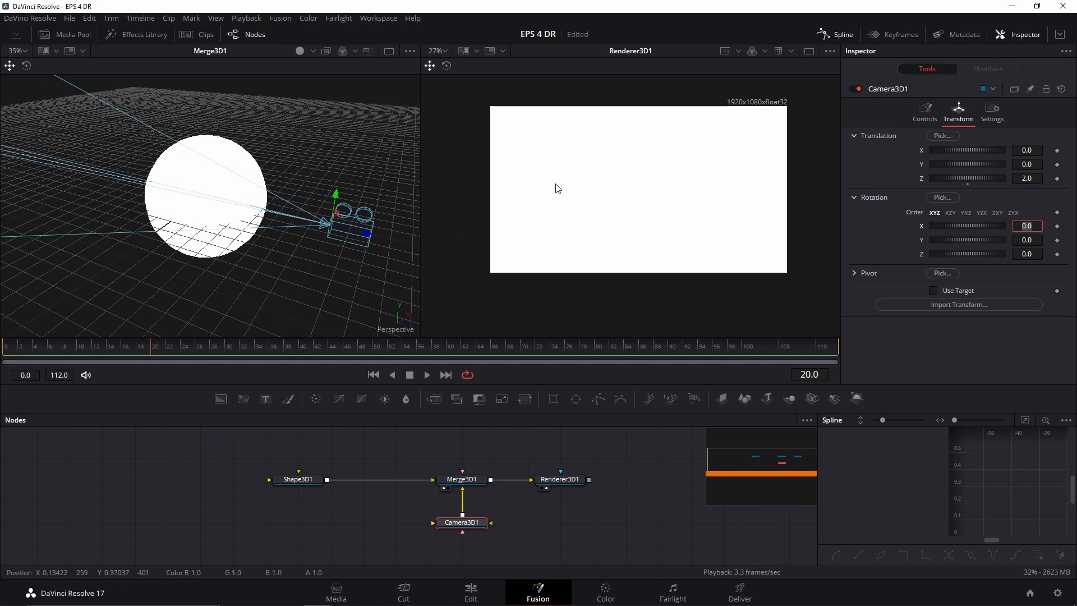
{"action": "left_click_drag", "start_coordinate": [272, 240], "coordinate": [298, 221]}
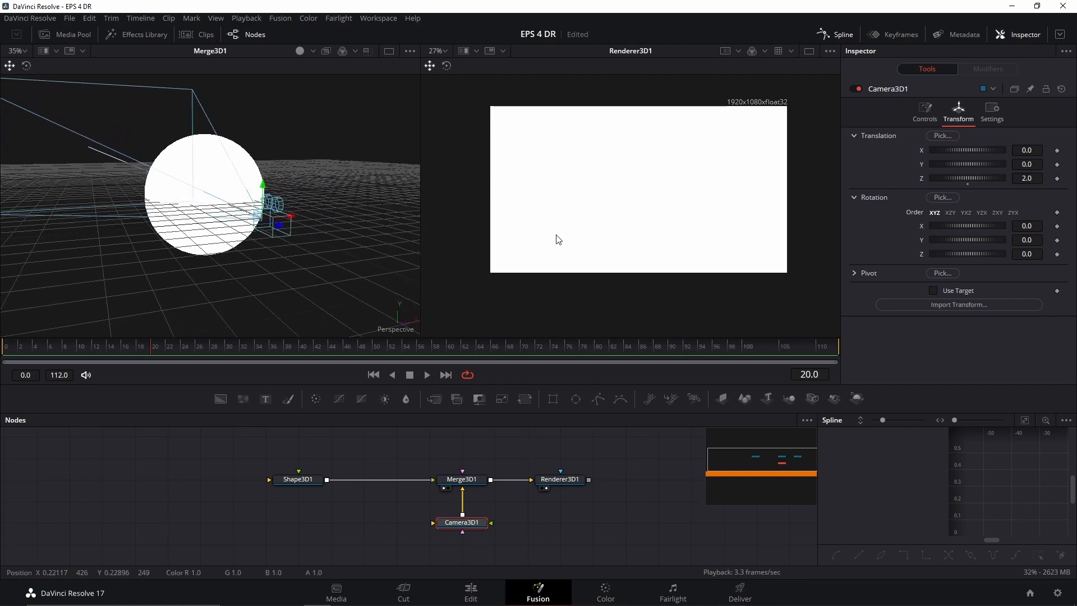
{"action": "left_click", "coordinate": [925, 117]}
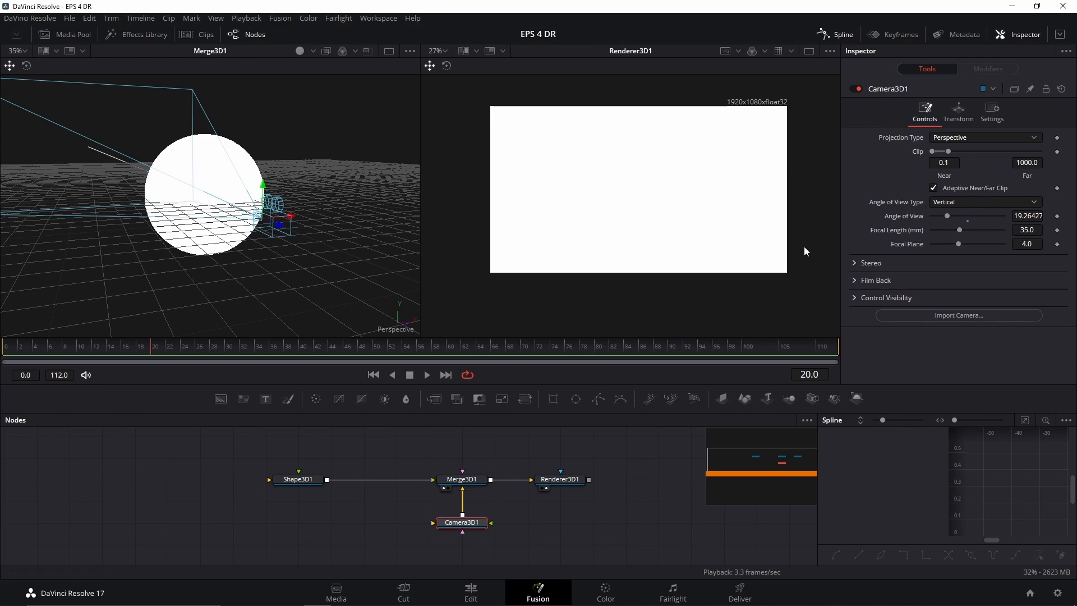
{"action": "left_click_drag", "start_coordinate": [224, 233], "coordinate": [331, 258]}
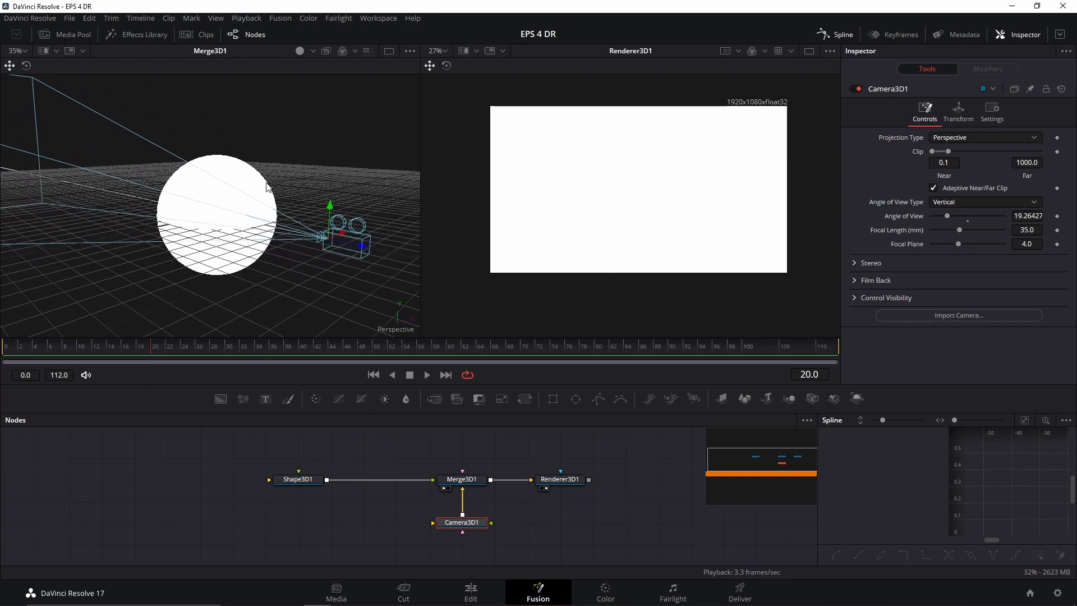
Scale the Shape3D1 sphere uniformly to 0.2 so it fits within the camera's view.
{"action": "left_click", "coordinate": [292, 481]}
{"action": "left_click_drag", "start_coordinate": [244, 229], "coordinate": [422, 260]}
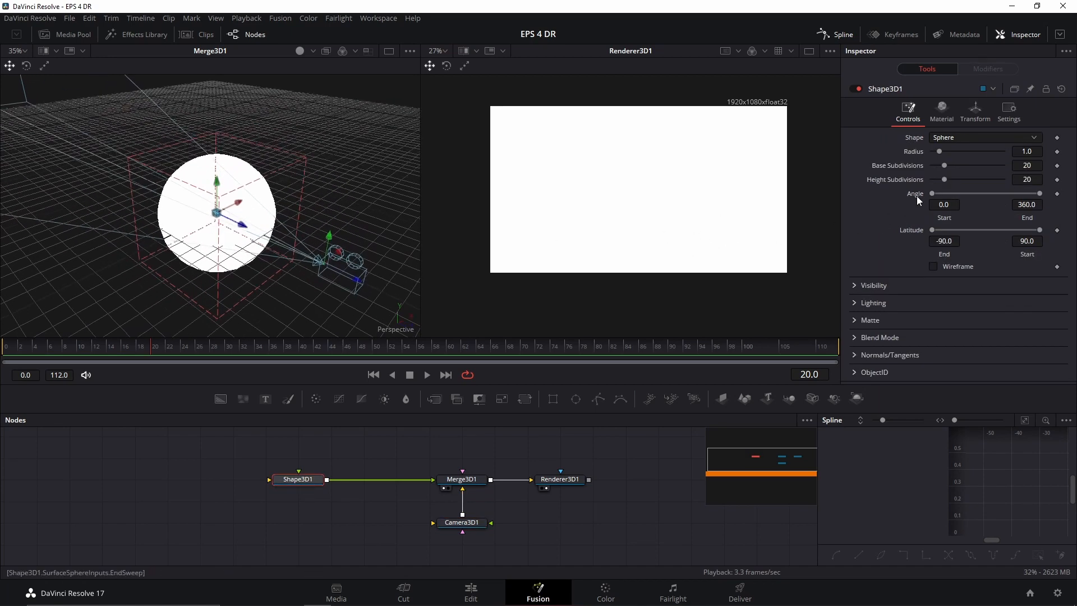
{"action": "left_click", "coordinate": [983, 113]}
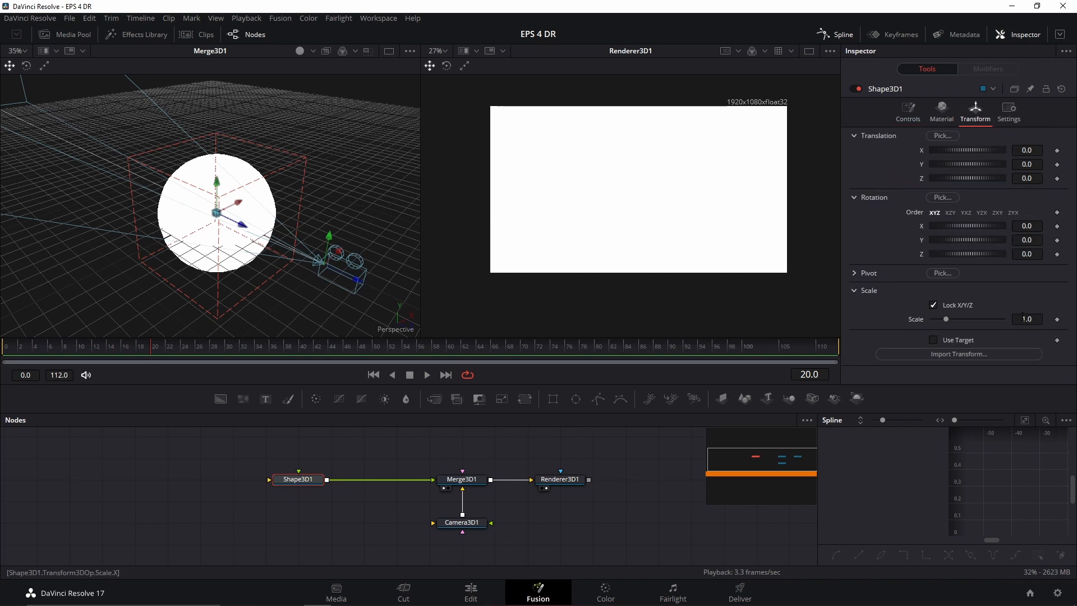
{"action": "left_click_drag", "start_coordinate": [1030, 319], "coordinate": [580, 300]}
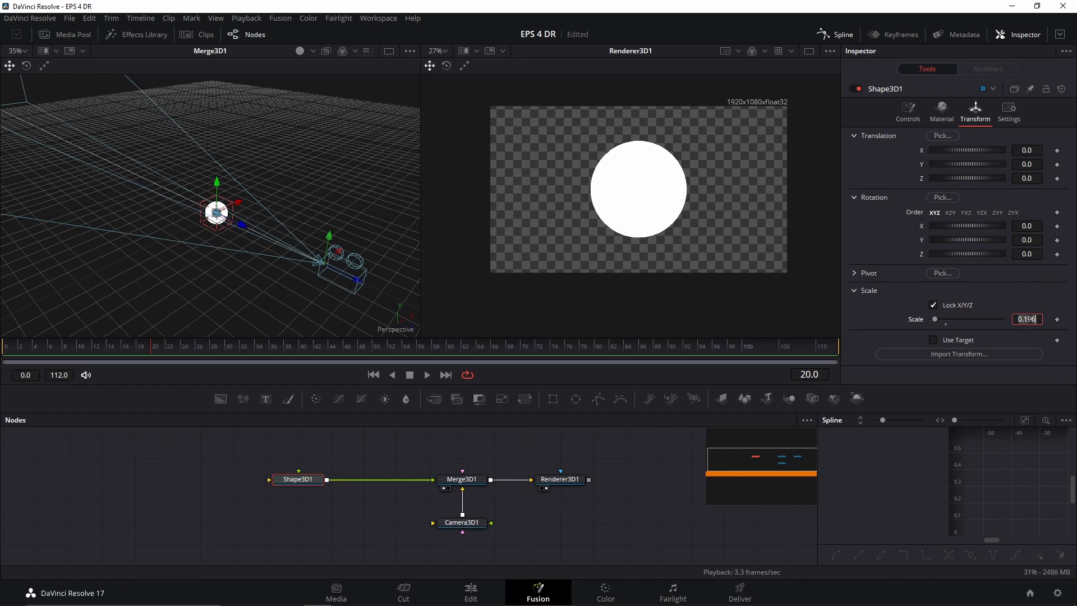
{"action": "type", "text": ".2"}
{"action": "key", "text": "Return"}
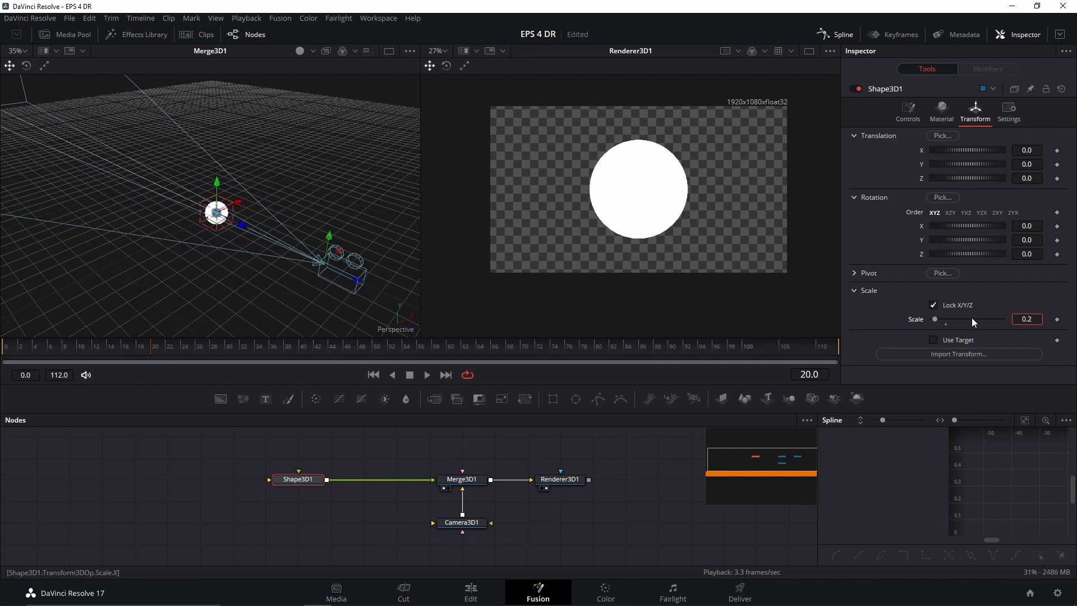
Set the sphere's diffuse material color to the saved custom orange #ffa200.
{"action": "scroll", "coordinate": [196, 249], "scroll_direction": "up", "scroll_amount": 2}
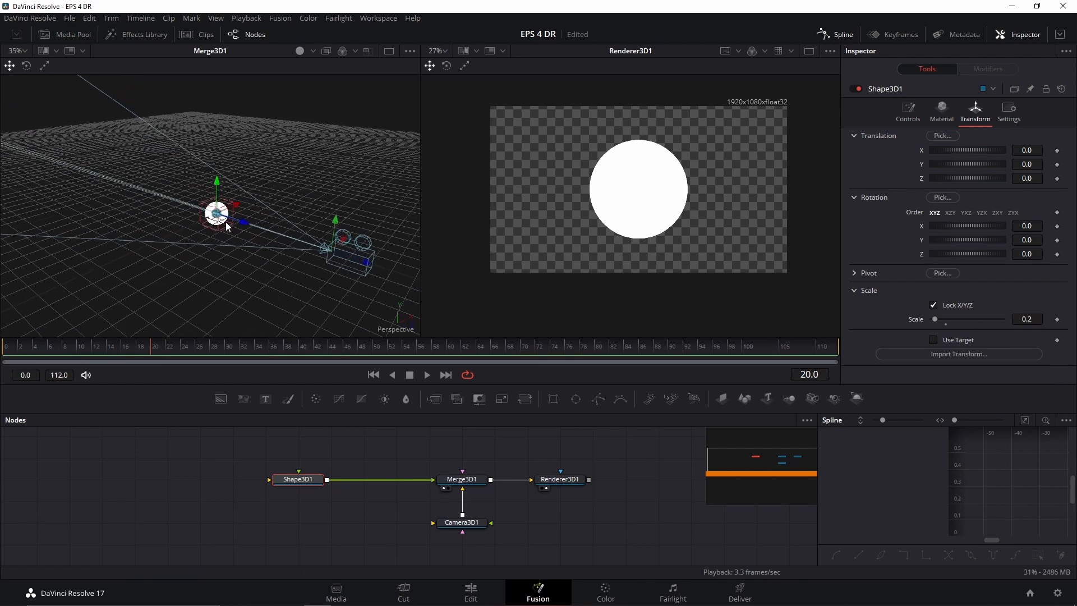
{"action": "scroll", "coordinate": [266, 229], "scroll_direction": "up", "scroll_amount": 2}
{"action": "left_click_drag", "start_coordinate": [368, 240], "coordinate": [270, 230]}
{"action": "left_click", "coordinate": [944, 109]}
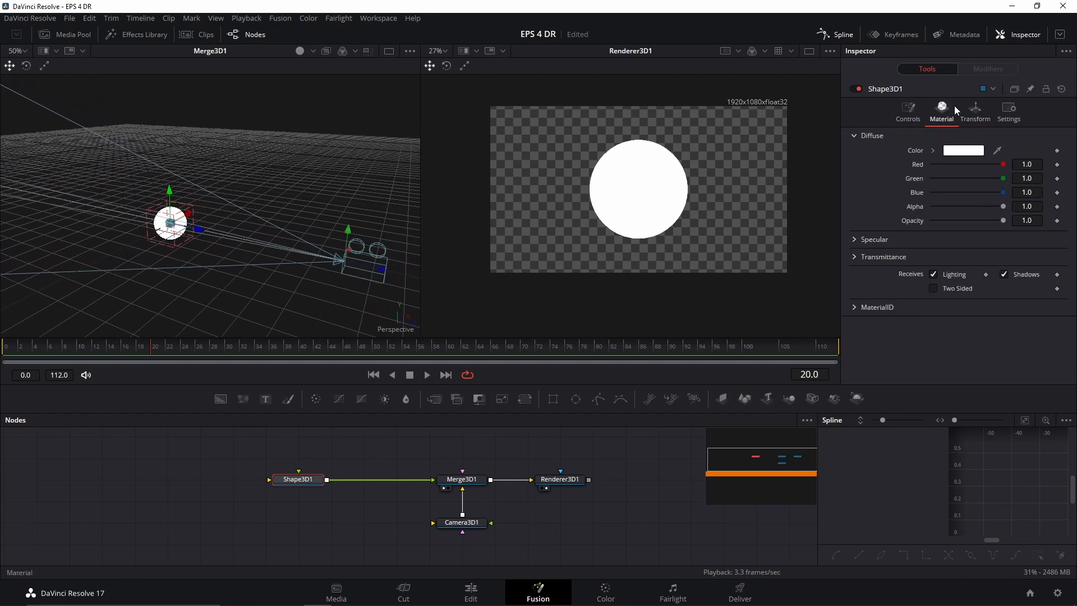
{"action": "left_click", "coordinate": [963, 151]}
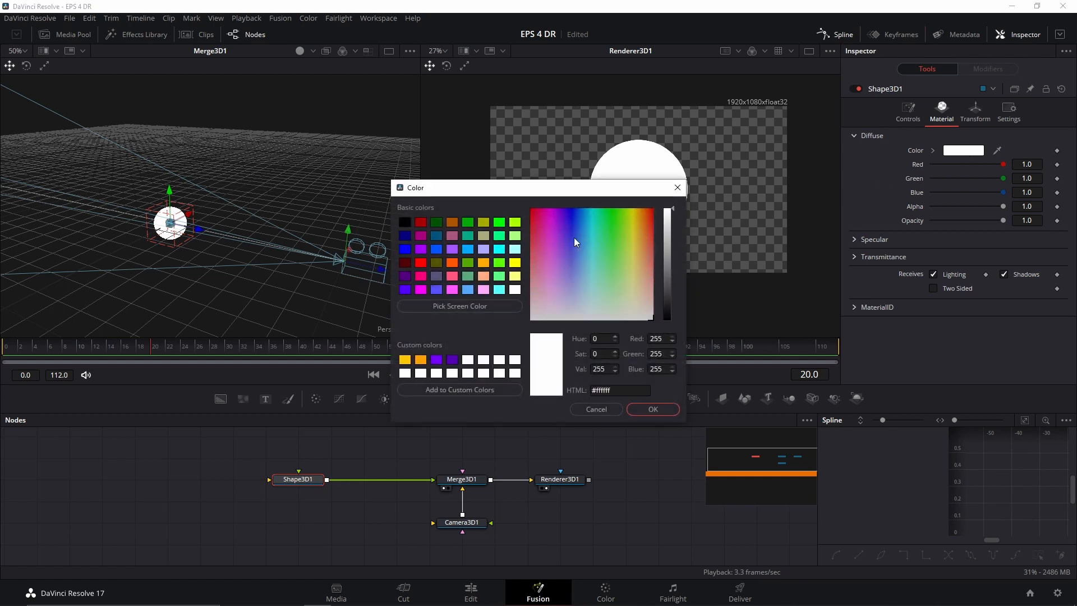
{"action": "left_click", "coordinate": [425, 359]}
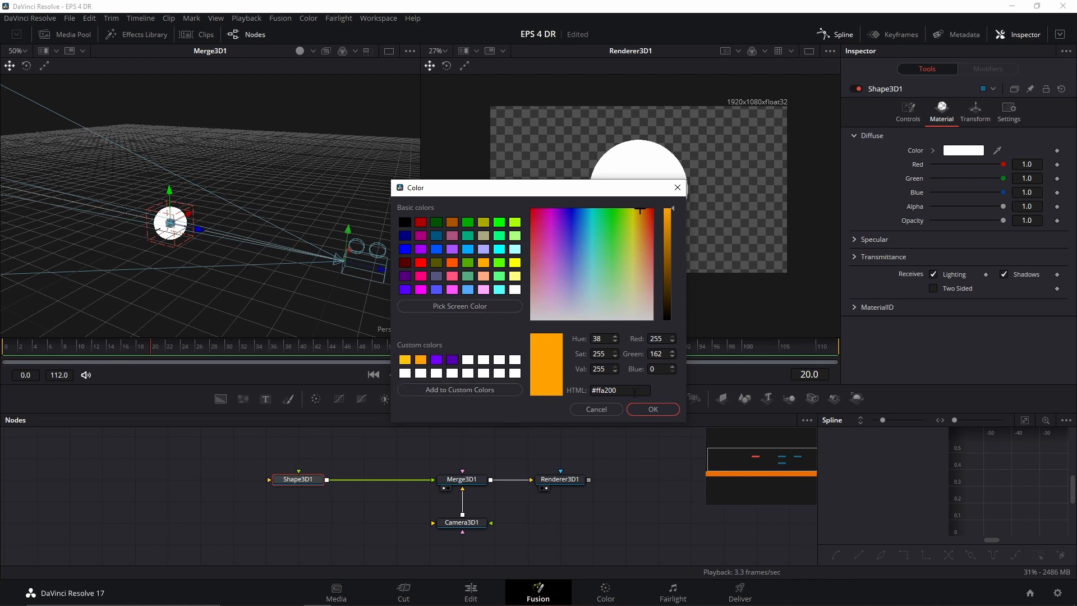
{"action": "left_click", "coordinate": [653, 410]}
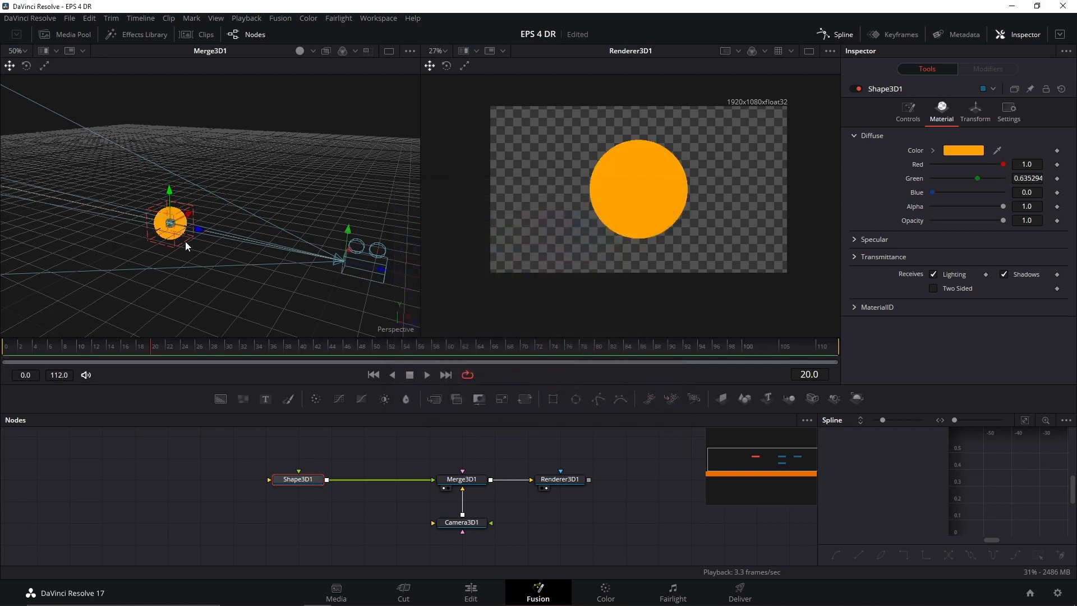
Reset the sphere's diffuse material color to its default white.
{"action": "scroll", "coordinate": [293, 253], "scroll_direction": "up", "scroll_amount": 2}
{"action": "left_click_drag", "start_coordinate": [292, 253], "coordinate": [226, 229]}
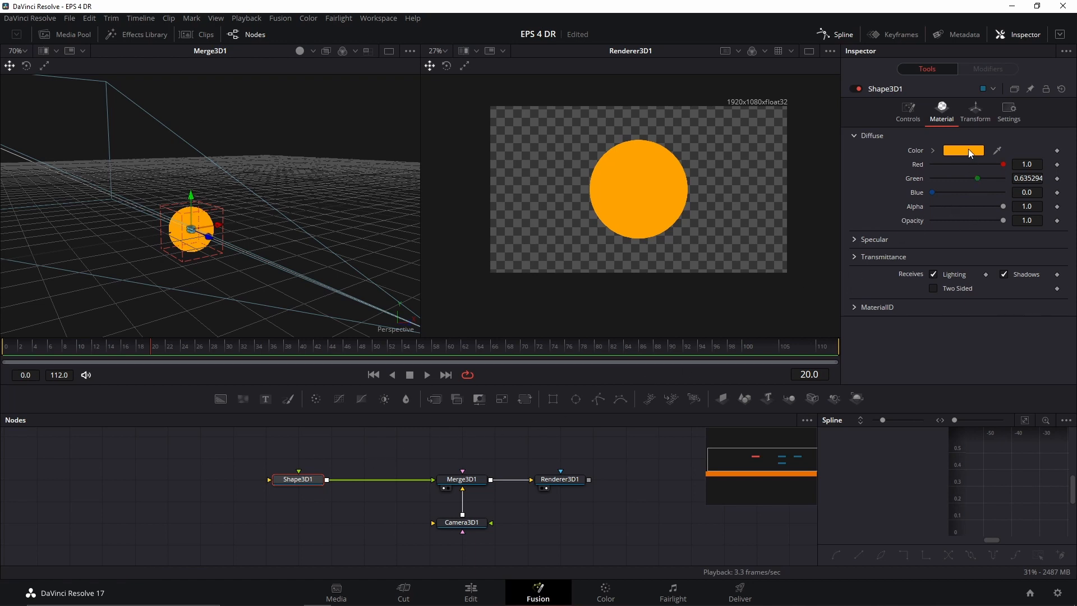
{"action": "double_click", "coordinate": [921, 150]}
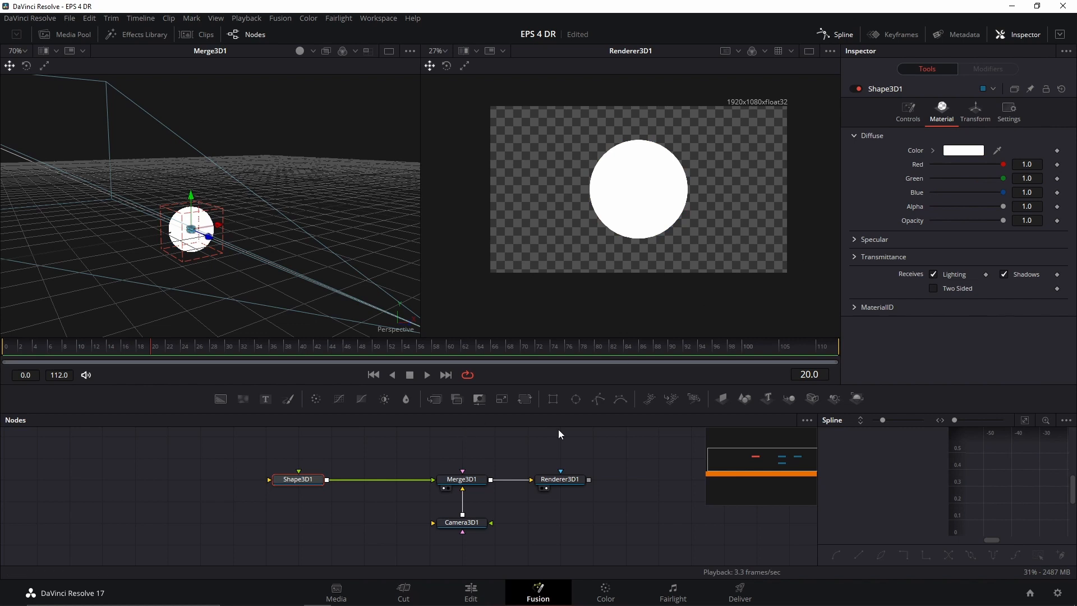
Make room before Shape3D1, add a Background node and connect it to the sphere's material input.
{"action": "left_click_drag", "start_coordinate": [392, 487], "coordinate": [395, 489]}
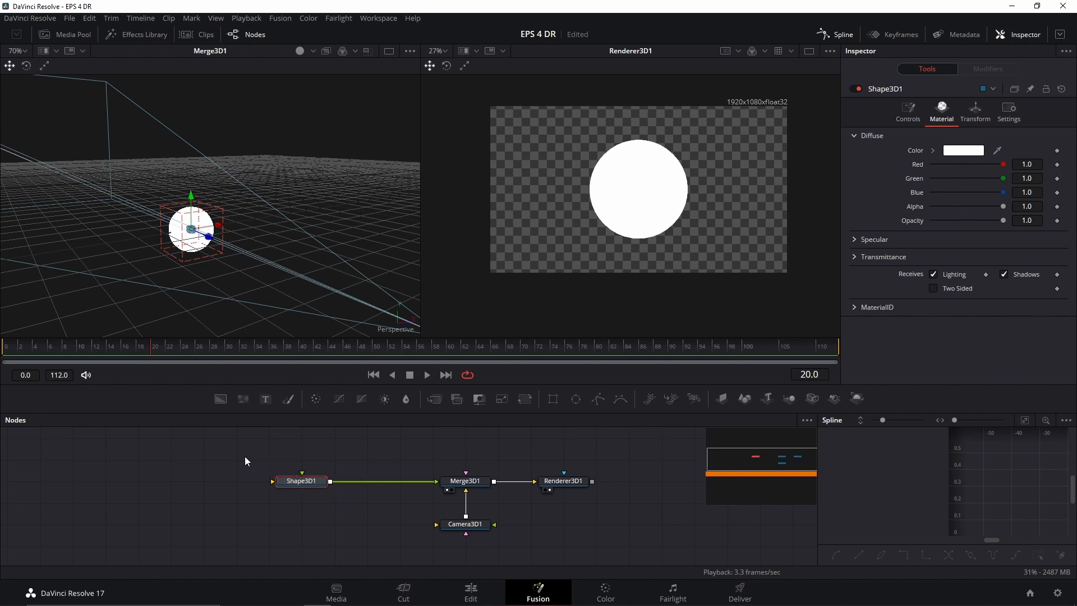
{"action": "left_click_drag", "start_coordinate": [247, 457], "coordinate": [264, 457]}
{"action": "left_click_drag", "start_coordinate": [314, 480], "coordinate": [347, 480]}
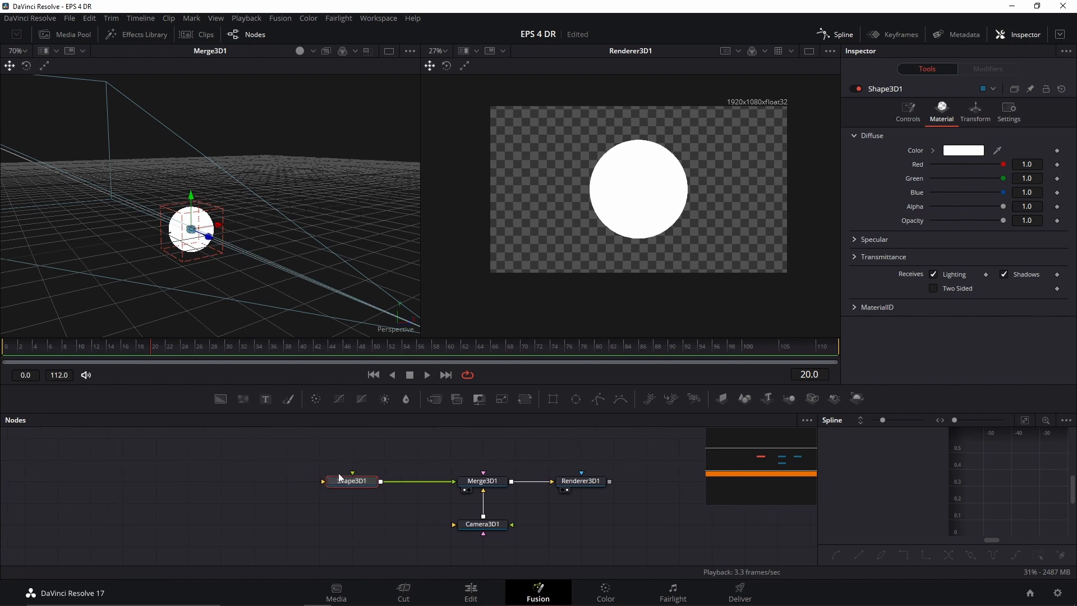
{"action": "left_click", "coordinate": [318, 466]}
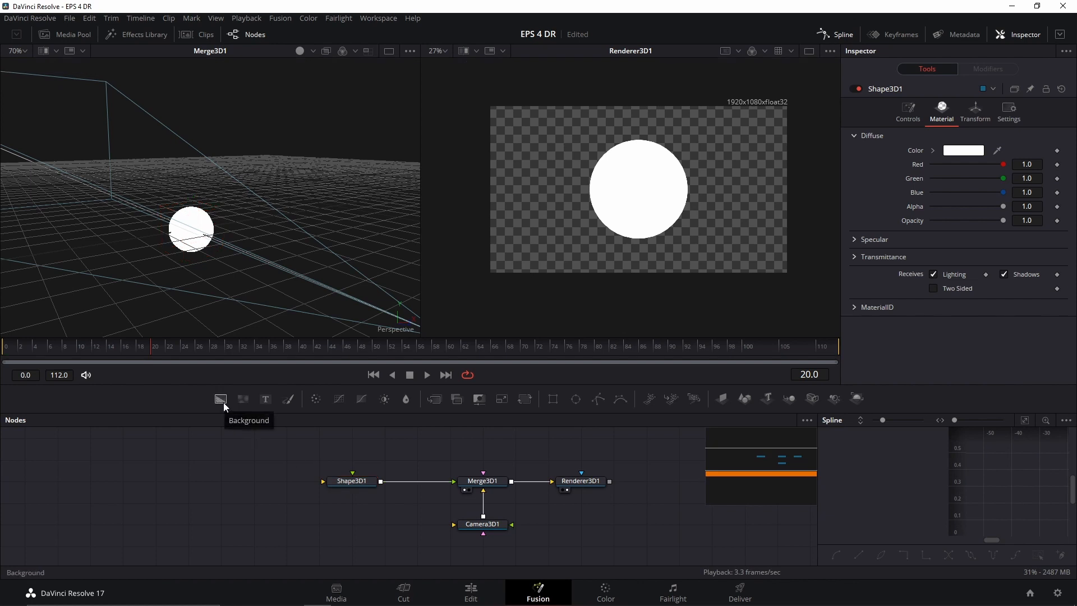
{"action": "left_click_drag", "start_coordinate": [221, 401], "coordinate": [334, 476]}
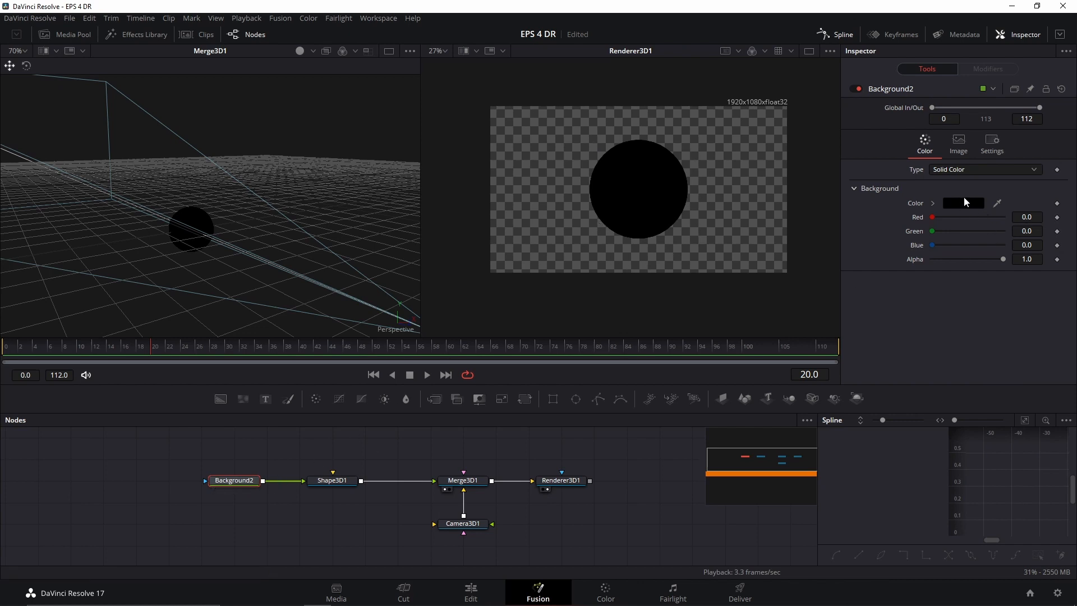
Change Background2 to a Vertical gradient with the saved custom yellow #ffc800 for the top and the saved orange #ffa200 for the bottom.
{"action": "left_click", "coordinate": [992, 170]}
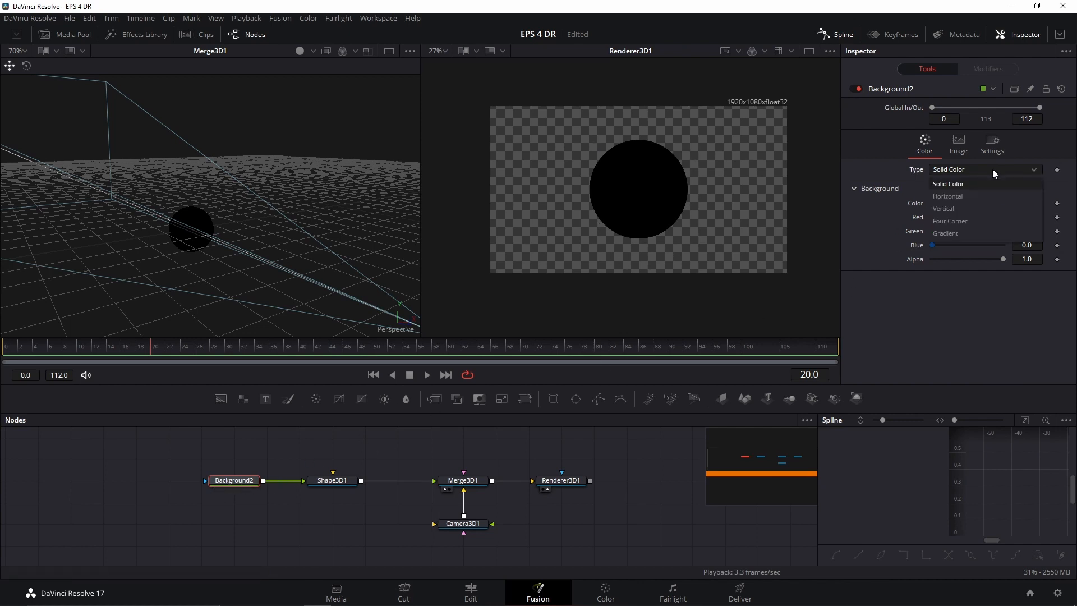
{"action": "left_click", "coordinate": [954, 208]}
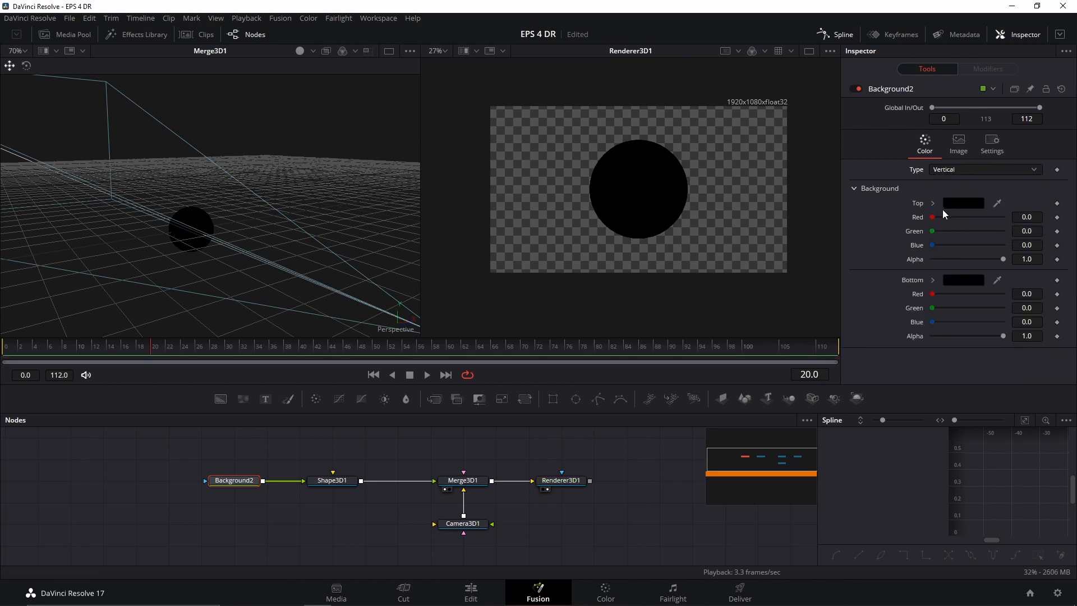
{"action": "left_click", "coordinate": [958, 203]}
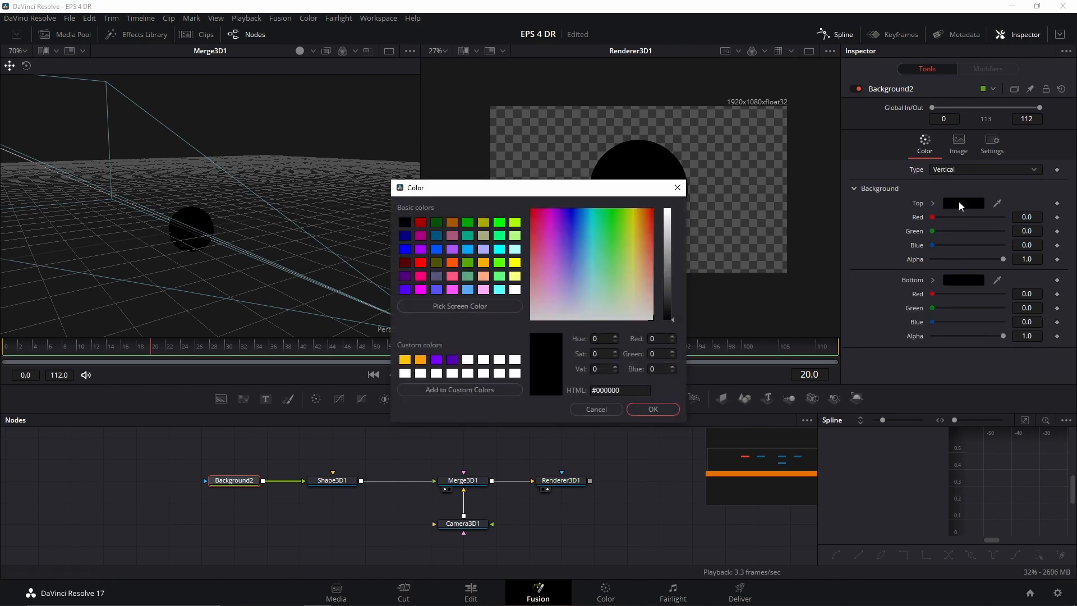
{"action": "left_click", "coordinate": [406, 363]}
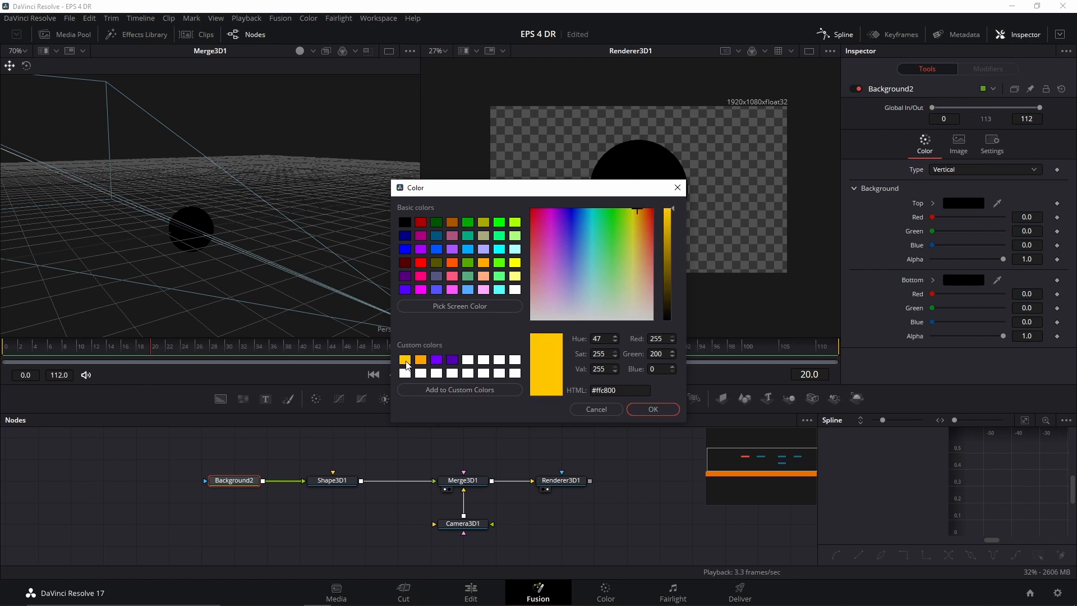
{"action": "left_click", "coordinate": [660, 412]}
{"action": "left_click", "coordinate": [968, 281]}
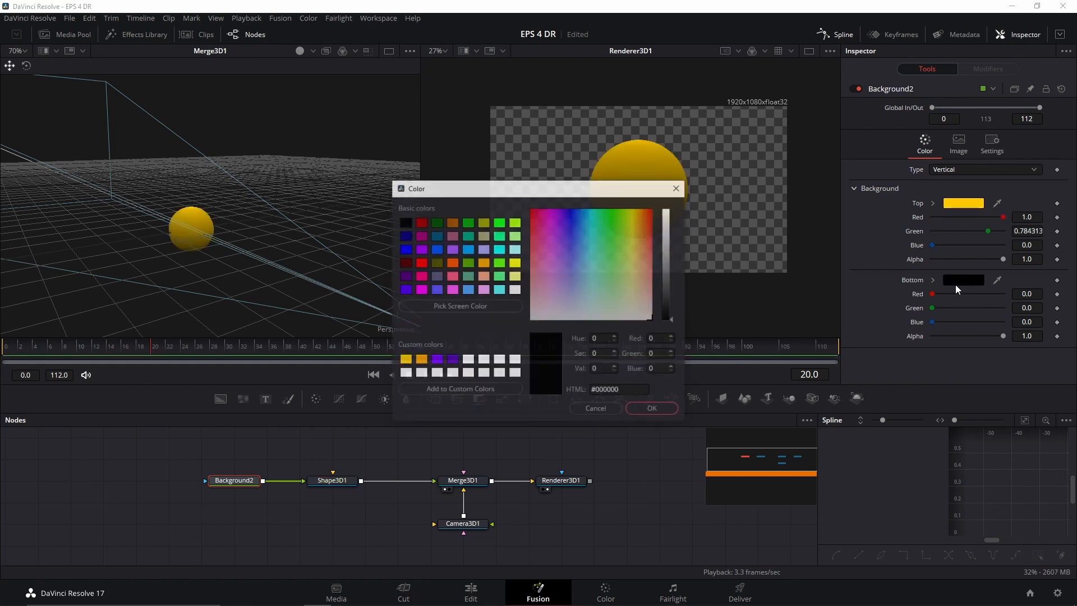
{"action": "left_click", "coordinate": [422, 360]}
{"action": "left_click", "coordinate": [645, 408]}
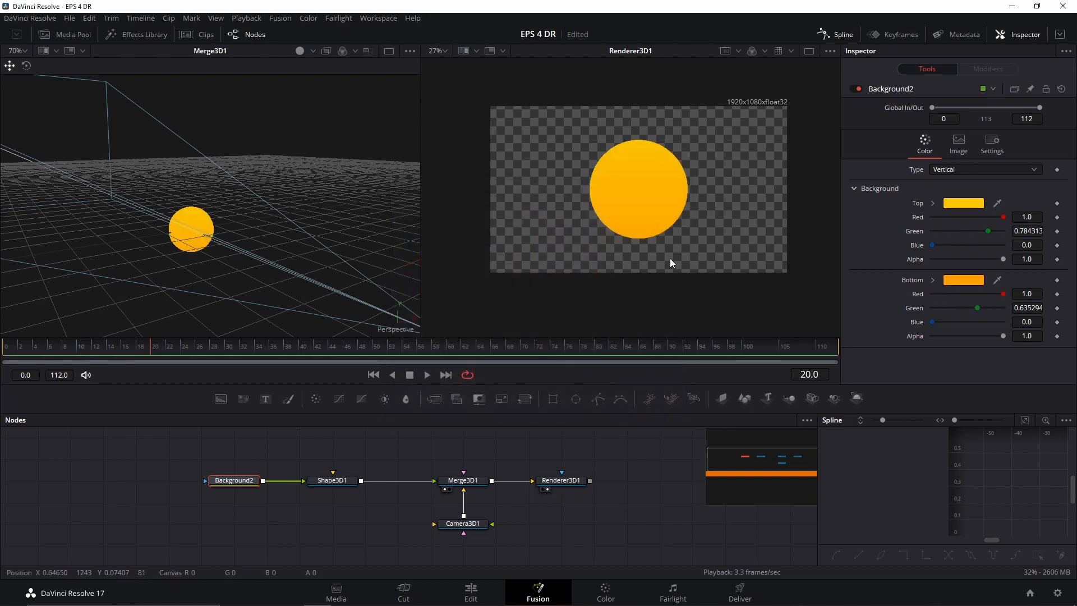
Fine-tune the gradient with top green about 0.843, top blue about 0.591 and bottom green about 0.567.
{"action": "left_click_drag", "start_coordinate": [951, 246], "coordinate": [996, 232]}
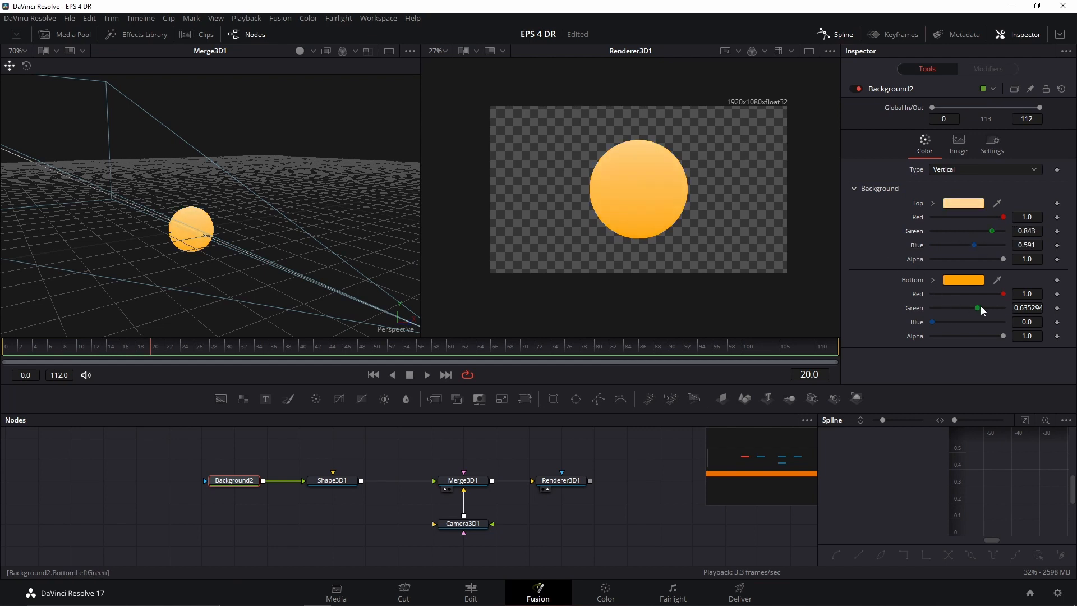
{"action": "left_click_drag", "start_coordinate": [1004, 294], "coordinate": [970, 309]}
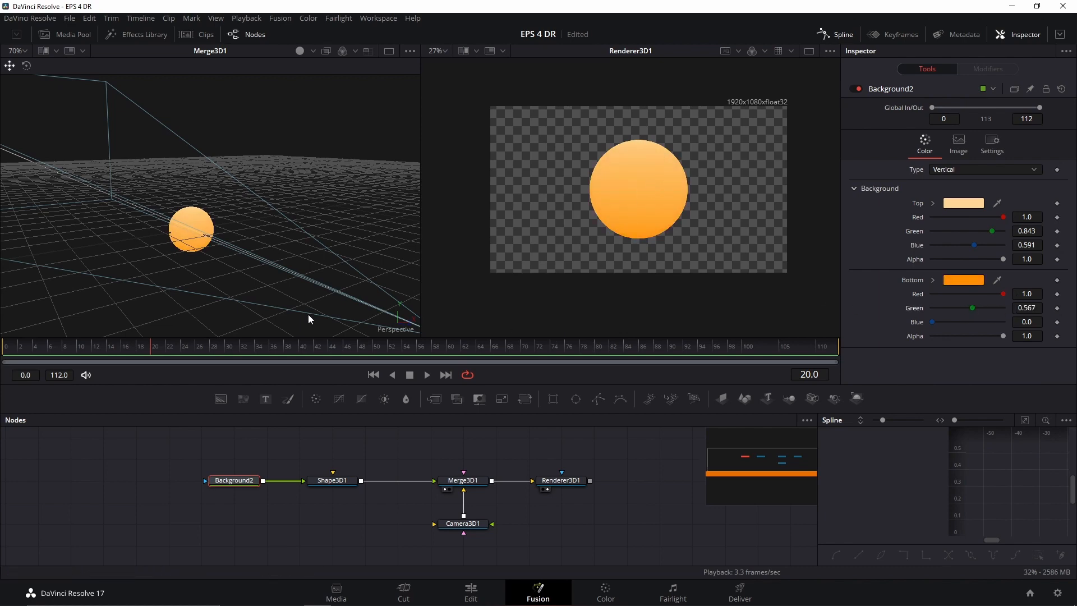
{"action": "left_click_drag", "start_coordinate": [163, 275], "coordinate": [376, 268]}
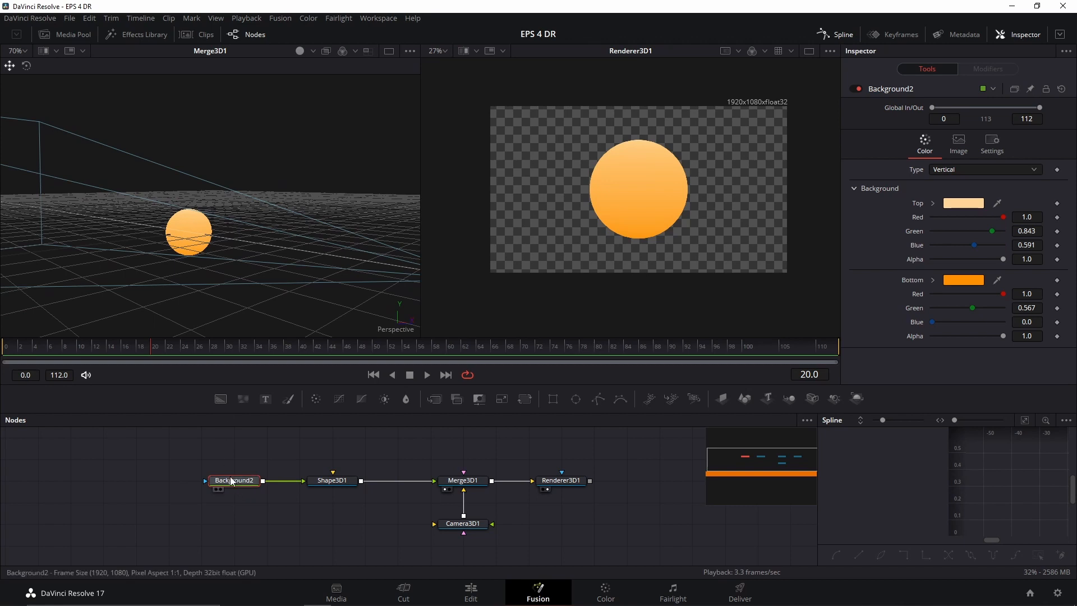
{"action": "mouse_move", "coordinate": [231, 479]}
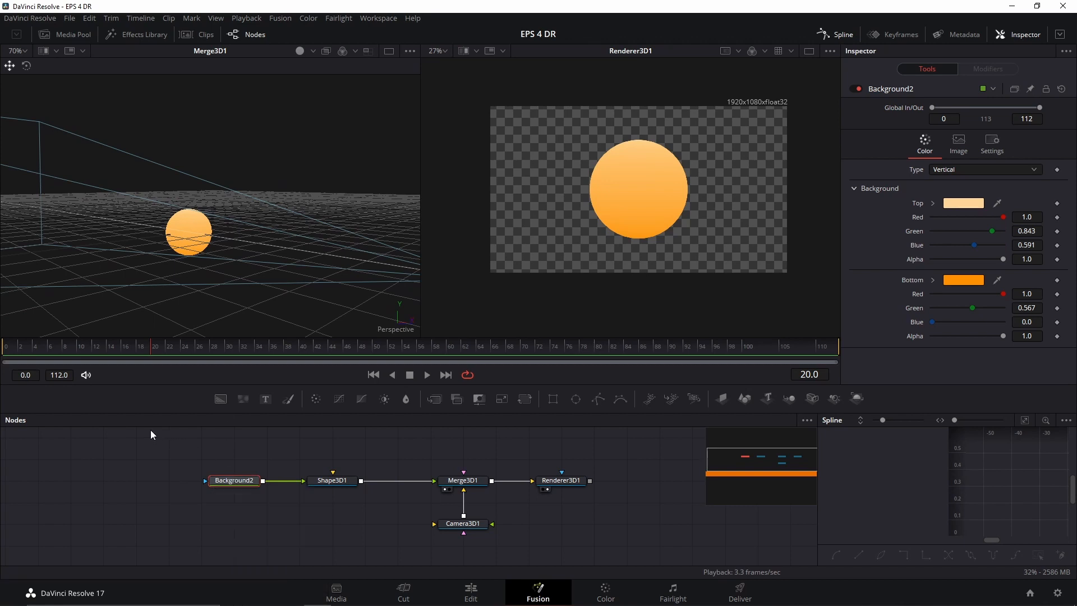
{"action": "left_click", "coordinate": [73, 37]}
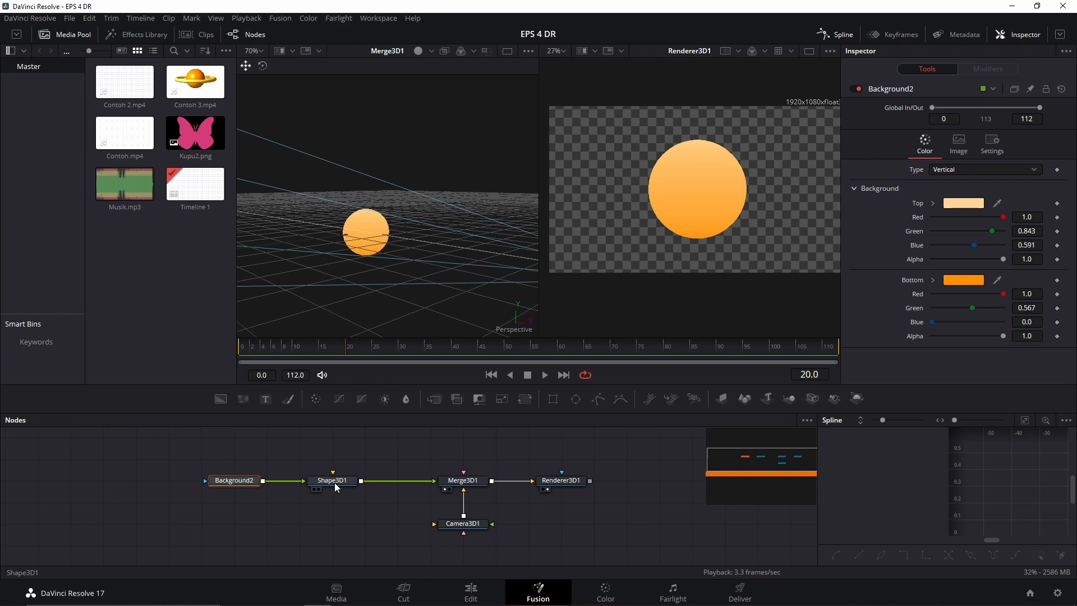
{"action": "left_click", "coordinate": [62, 37]}
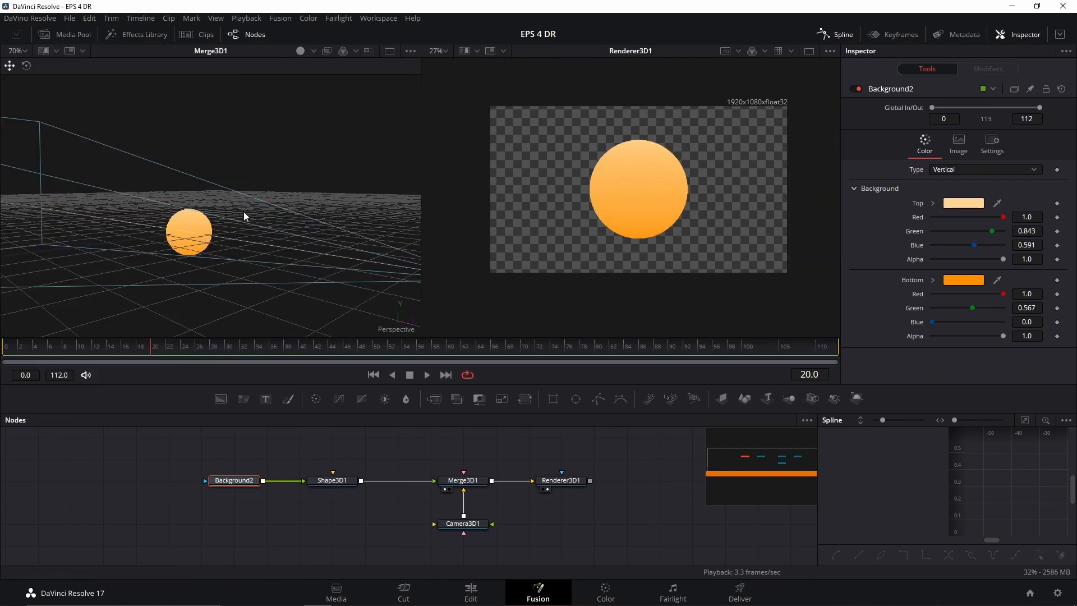
{"action": "left_click_drag", "start_coordinate": [325, 262], "coordinate": [296, 272]}
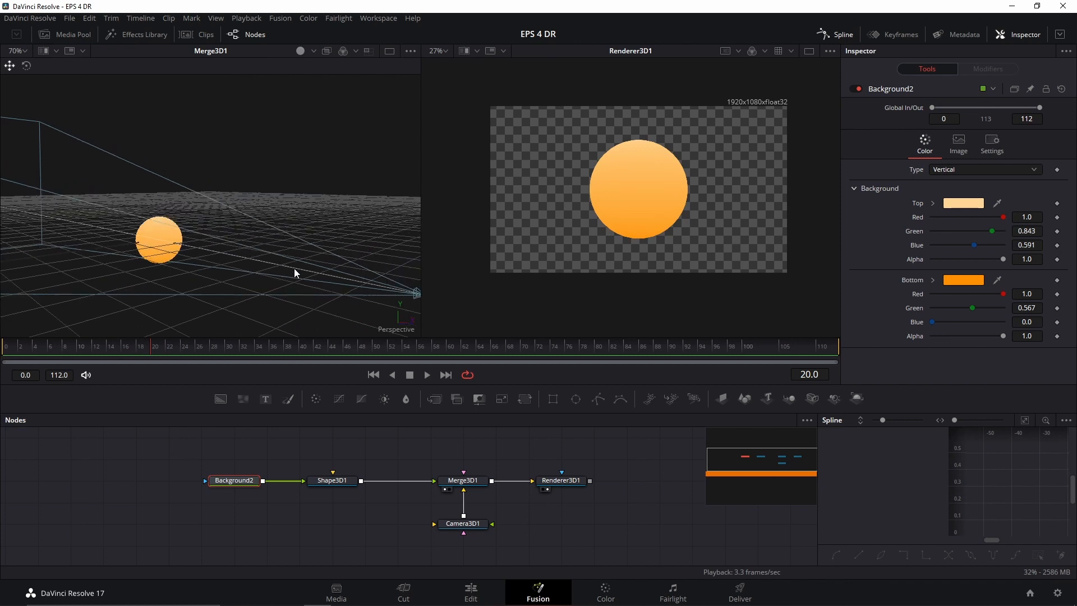
Add a second Shape3D node above Shape3D1 in the node graph and connect its output to Merge3D1.
{"action": "left_click_drag", "start_coordinate": [264, 481], "coordinate": [258, 484]}
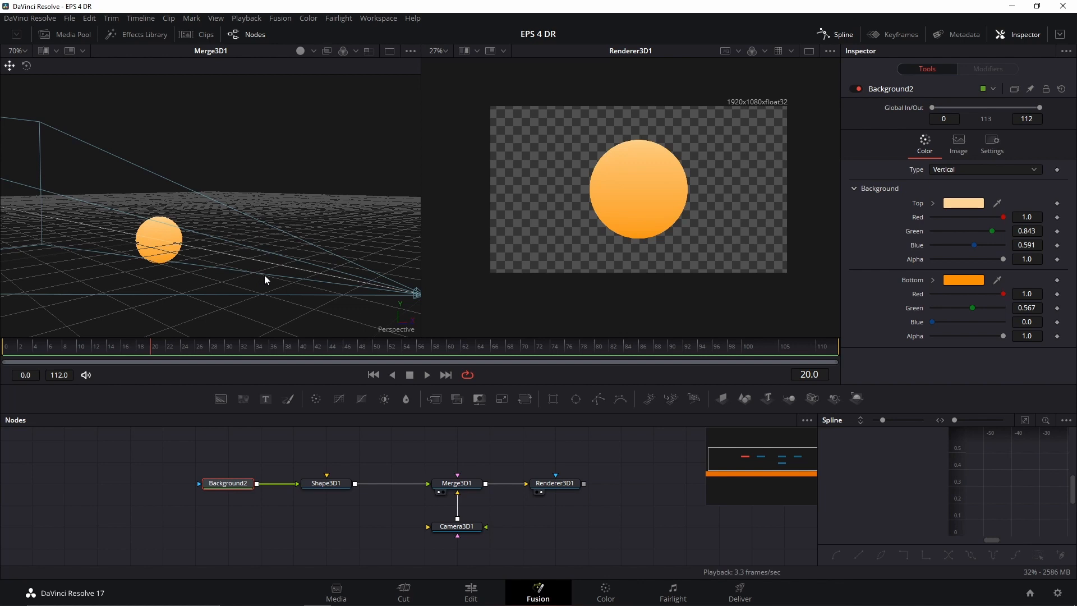
{"action": "left_click_drag", "start_coordinate": [344, 467], "coordinate": [322, 480]}
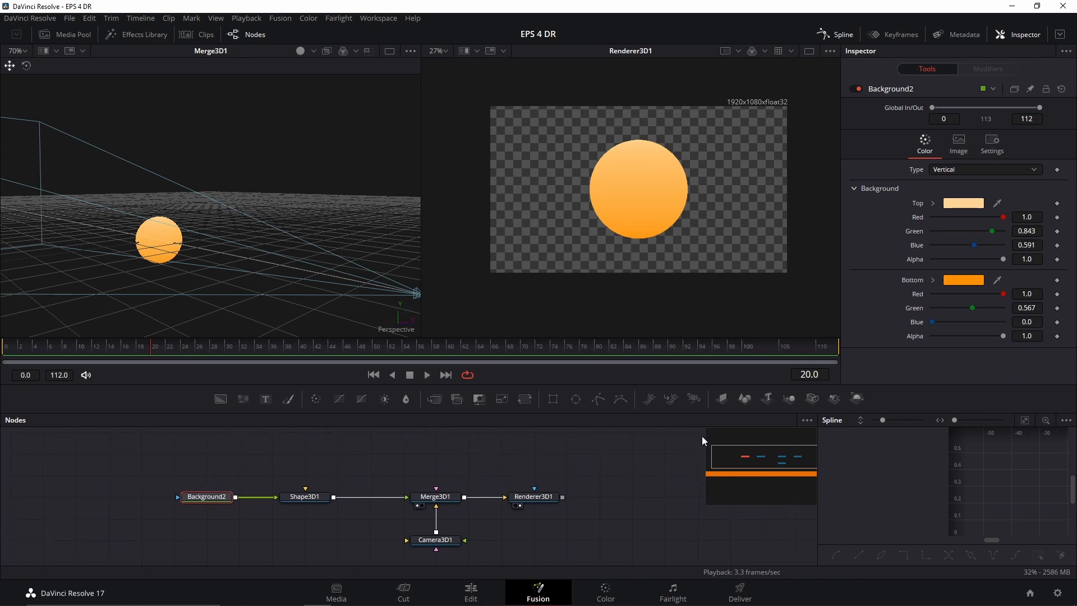
{"action": "left_click_drag", "start_coordinate": [739, 398], "coordinate": [369, 433]}
{"action": "left_click_drag", "start_coordinate": [305, 450], "coordinate": [305, 451]}
{"action": "left_click_drag", "start_coordinate": [397, 459], "coordinate": [315, 459]}
{"action": "left_click_drag", "start_coordinate": [371, 520], "coordinate": [411, 512]}
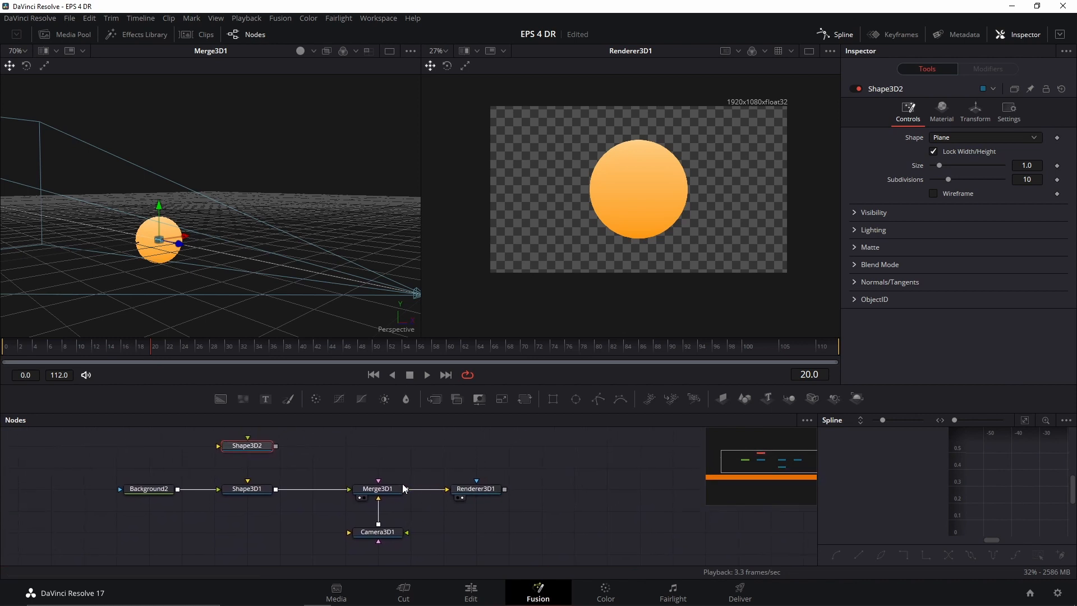
{"action": "left_click_drag", "start_coordinate": [290, 509], "coordinate": [278, 523]}
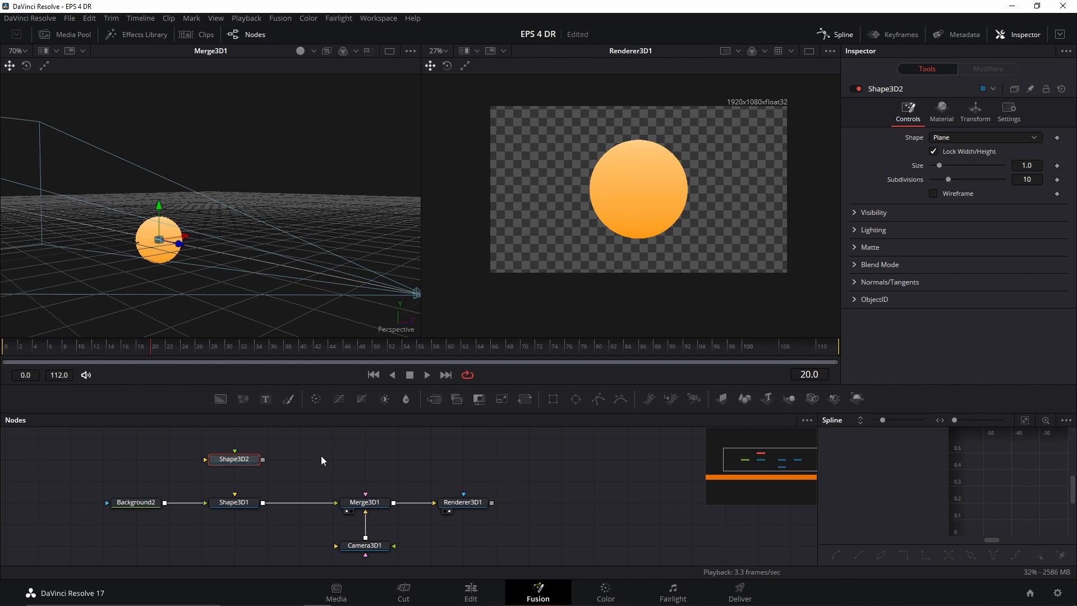
{"action": "left_click_drag", "start_coordinate": [326, 457], "coordinate": [332, 465]}
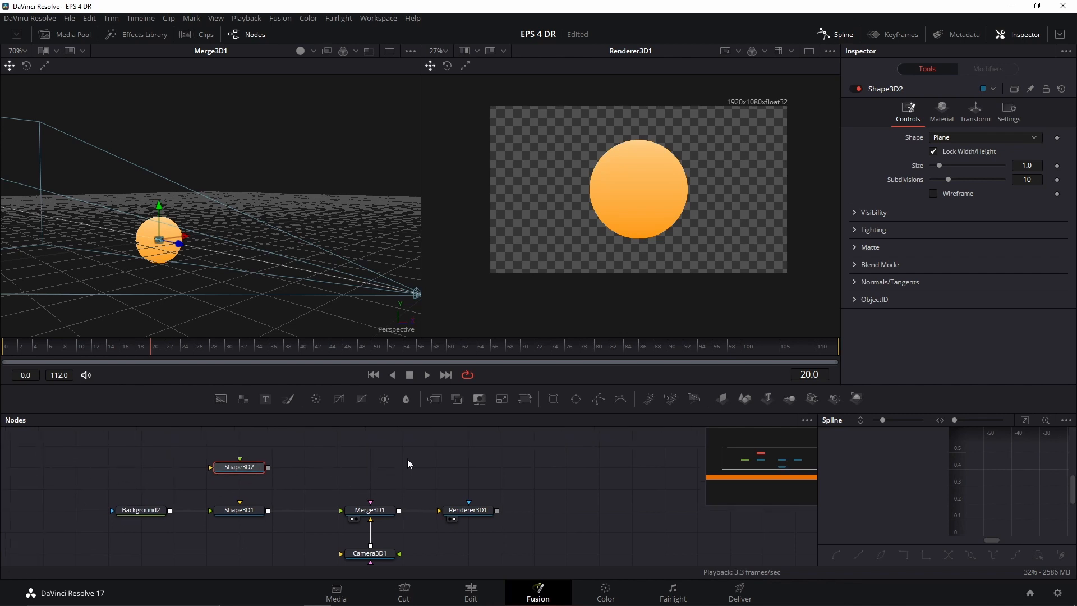
{"action": "left_click_drag", "start_coordinate": [374, 478], "coordinate": [359, 475]}
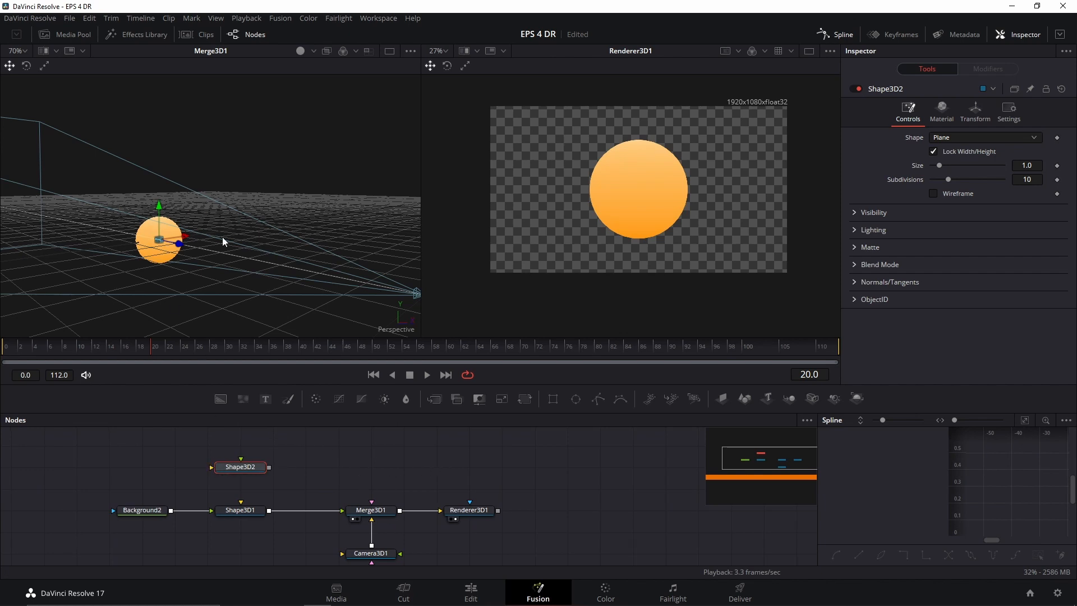
{"action": "left_click_drag", "start_coordinate": [300, 467], "coordinate": [269, 476]}
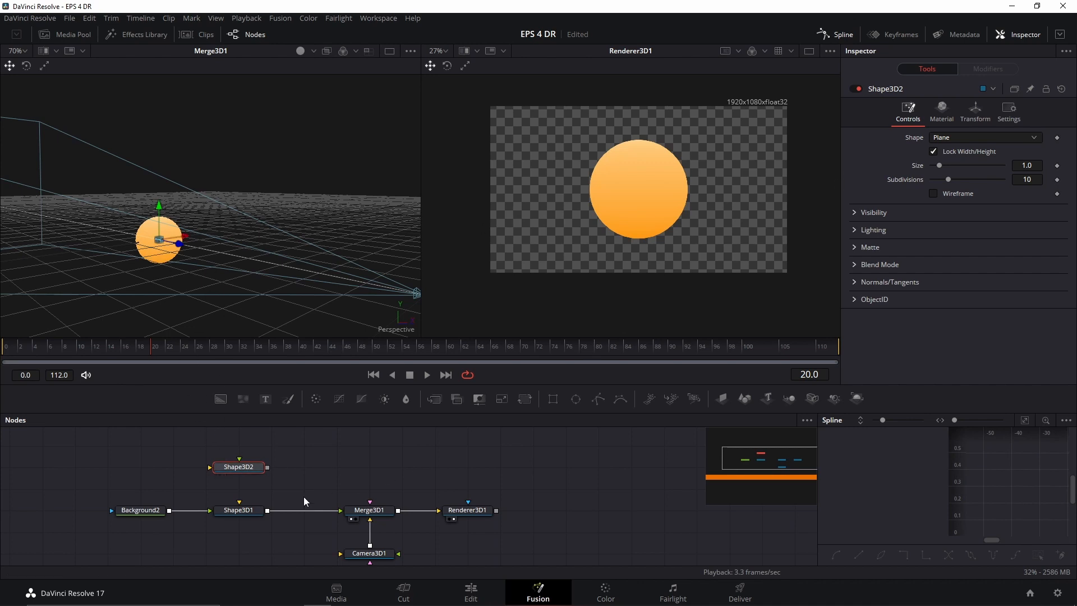
{"action": "left_click_drag", "start_coordinate": [267, 467], "coordinate": [359, 505]}
Change the new Shape3D node's shape from a plane to a Torus to form the planet's ring.
{"action": "left_click_drag", "start_coordinate": [217, 258], "coordinate": [311, 297]}
{"action": "left_click", "coordinate": [964, 137]}
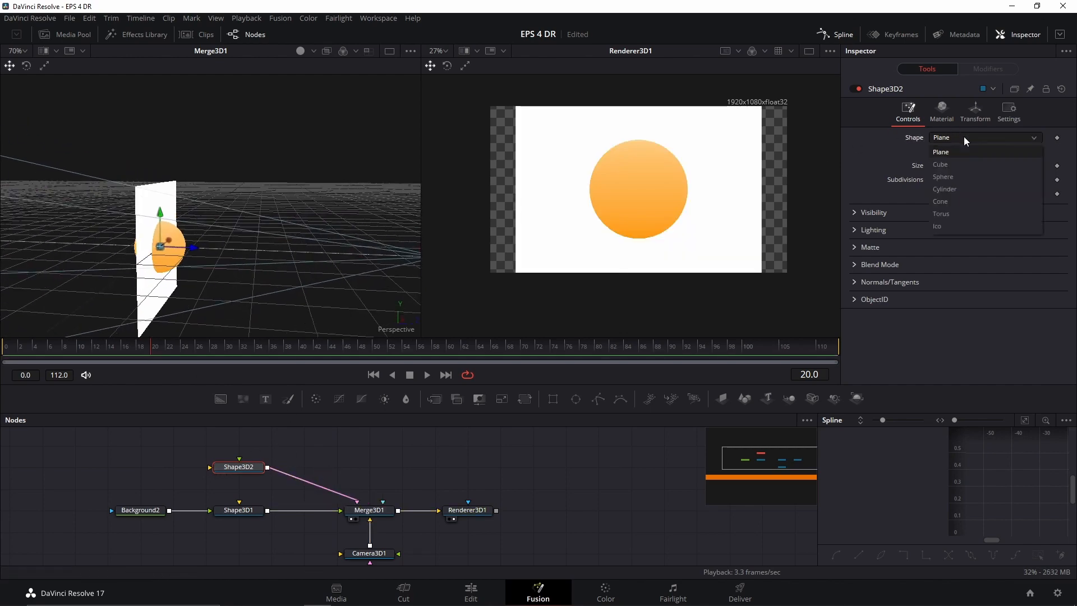
{"action": "left_click", "coordinate": [951, 213]}
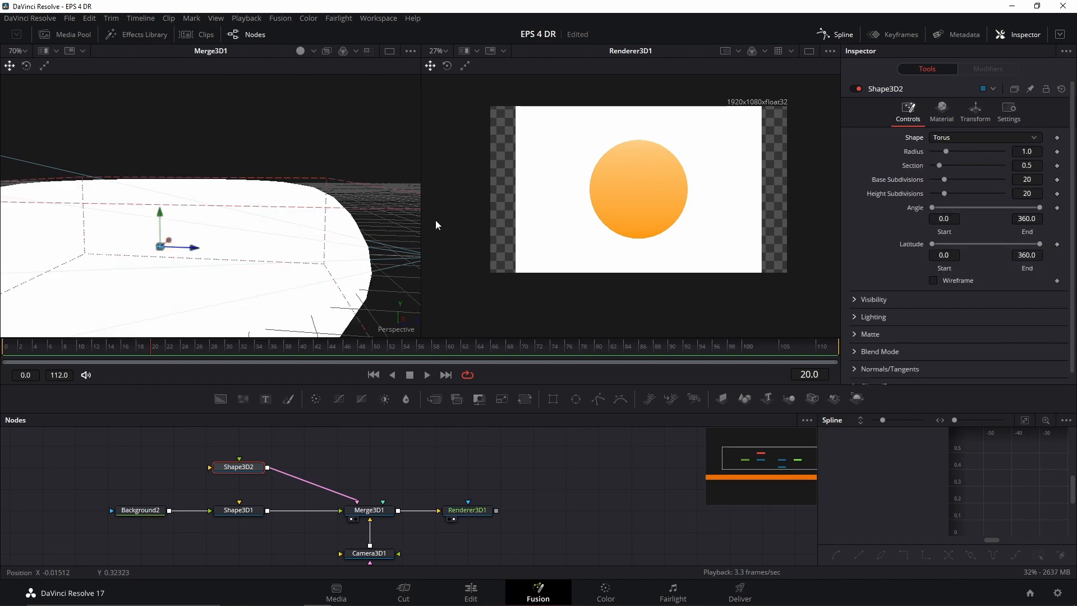
{"action": "left_click_drag", "start_coordinate": [393, 241], "coordinate": [567, 230]}
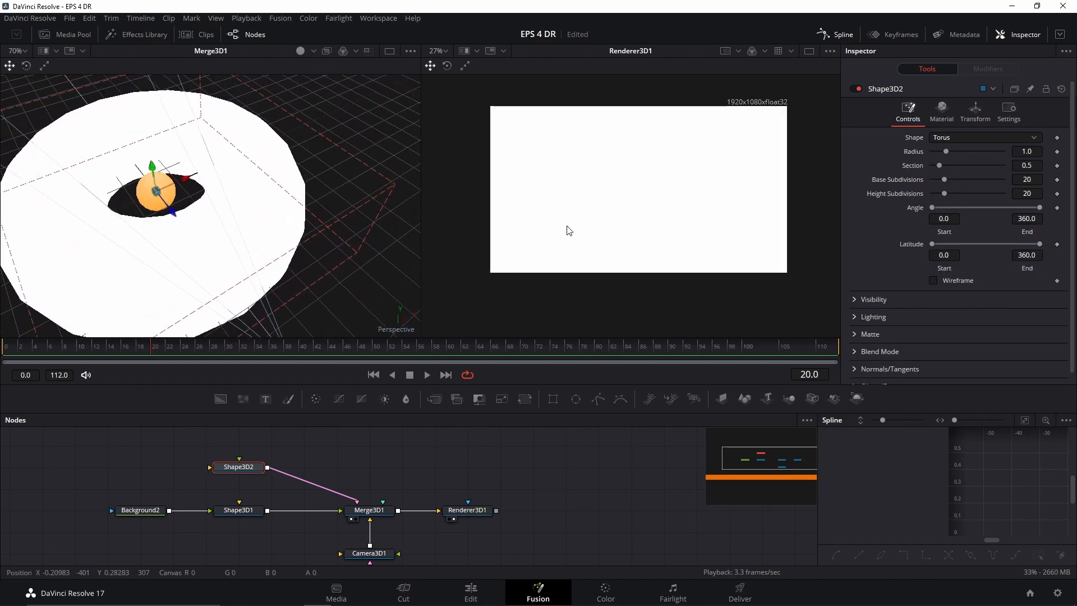
Thin the torus by setting its section to 0.1.
{"action": "left_click_drag", "start_coordinate": [940, 166], "coordinate": [934, 163]}
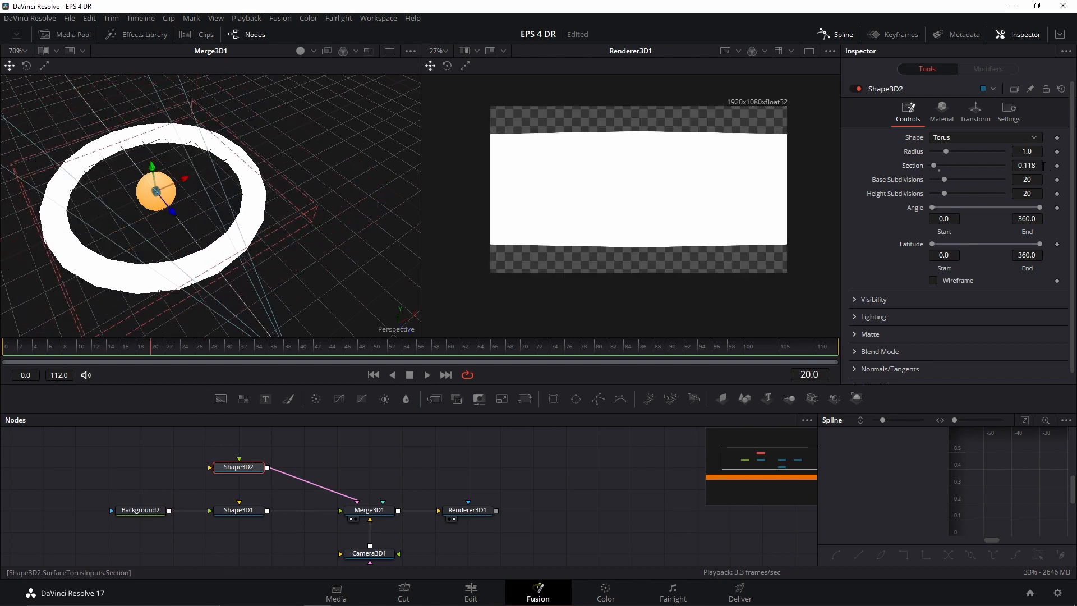
{"action": "left_click", "coordinate": [1041, 165]}
{"action": "key", "text": "BackSpace"}
{"action": "key", "text": "BackSpace"}
{"action": "key", "text": "Tab"}
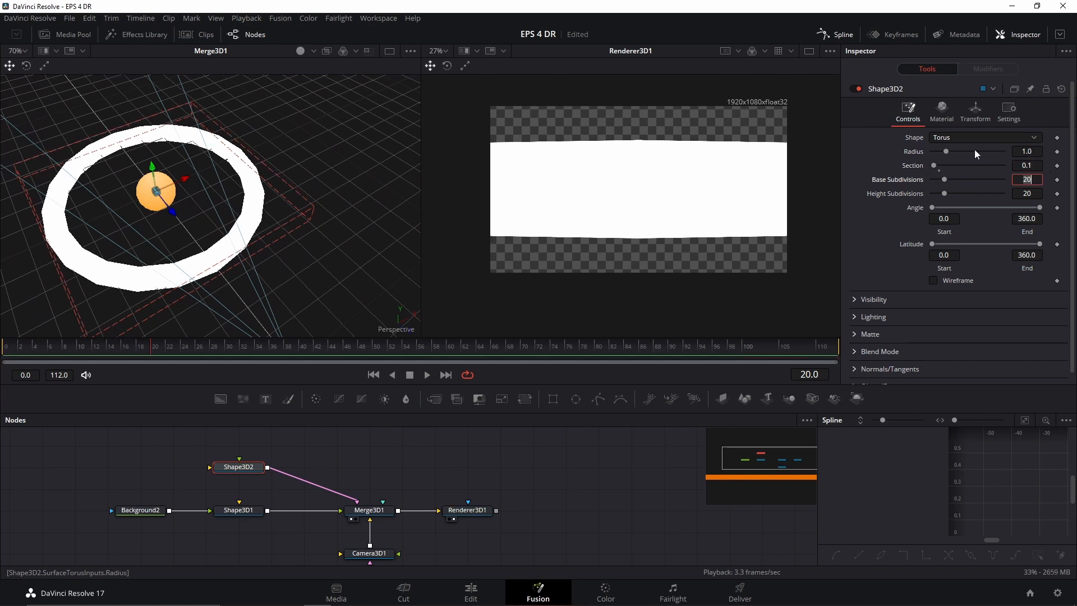
Shrink the ring around the sphere by setting the torus radius to 0.4.
{"action": "left_click_drag", "start_coordinate": [948, 150], "coordinate": [939, 149]}
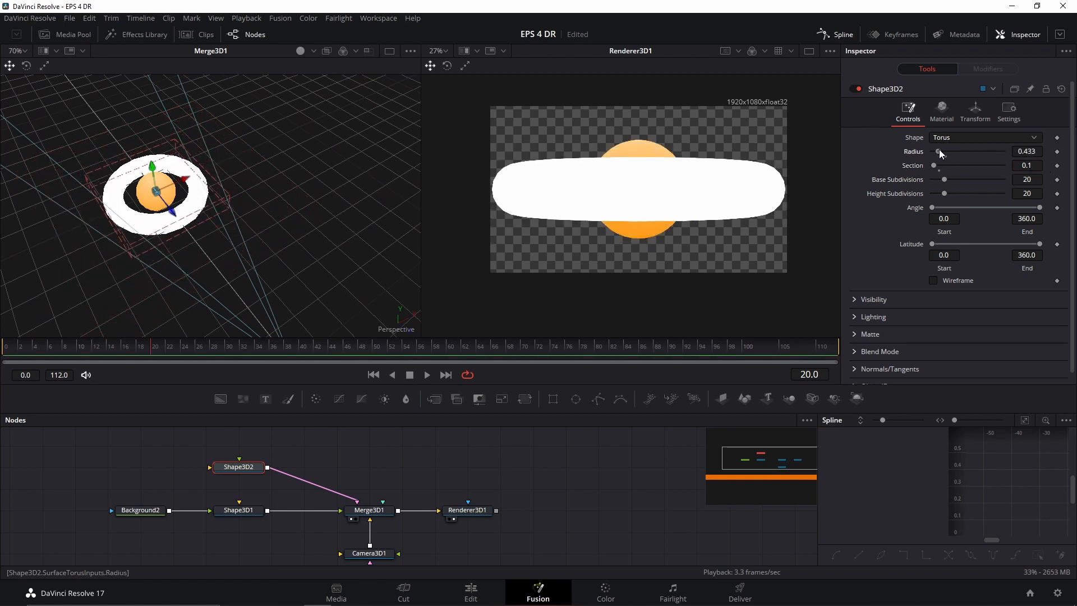
{"action": "left_click", "coordinate": [1034, 151]}
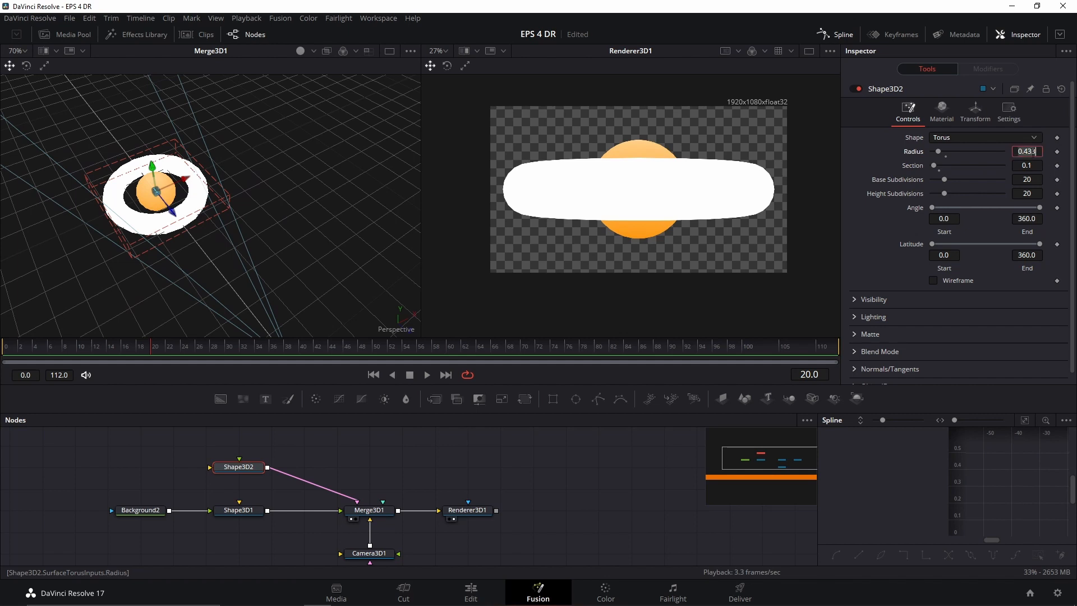
{"action": "key", "text": "BackSpace"}
{"action": "key", "text": "BackSpace"}
{"action": "key", "text": "Return"}
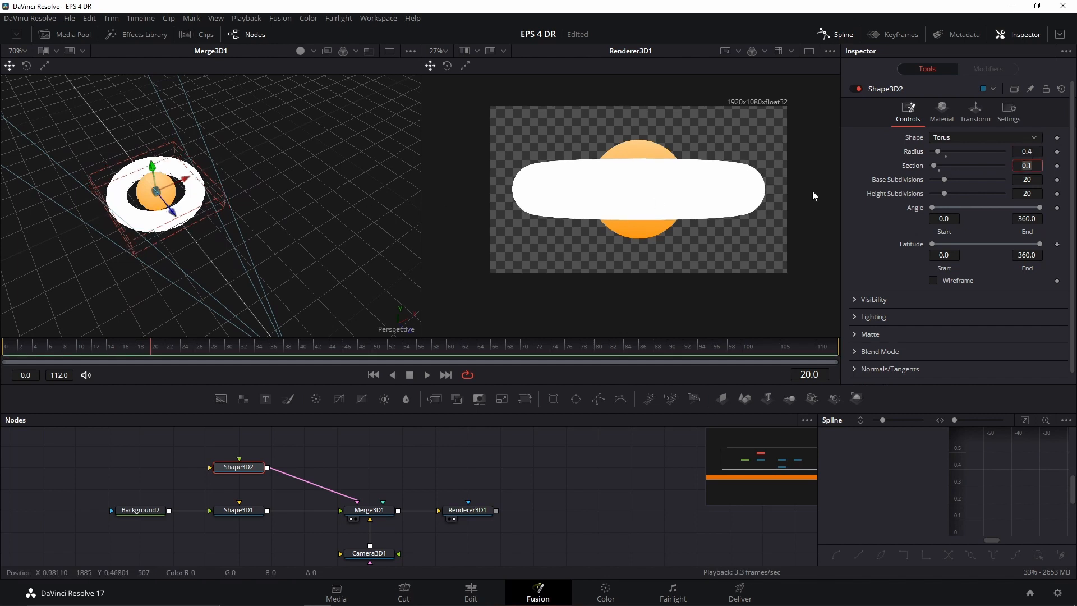
Set the torus section to 0.03 for a slimmer ring.
{"action": "left_click", "coordinate": [1031, 166]}
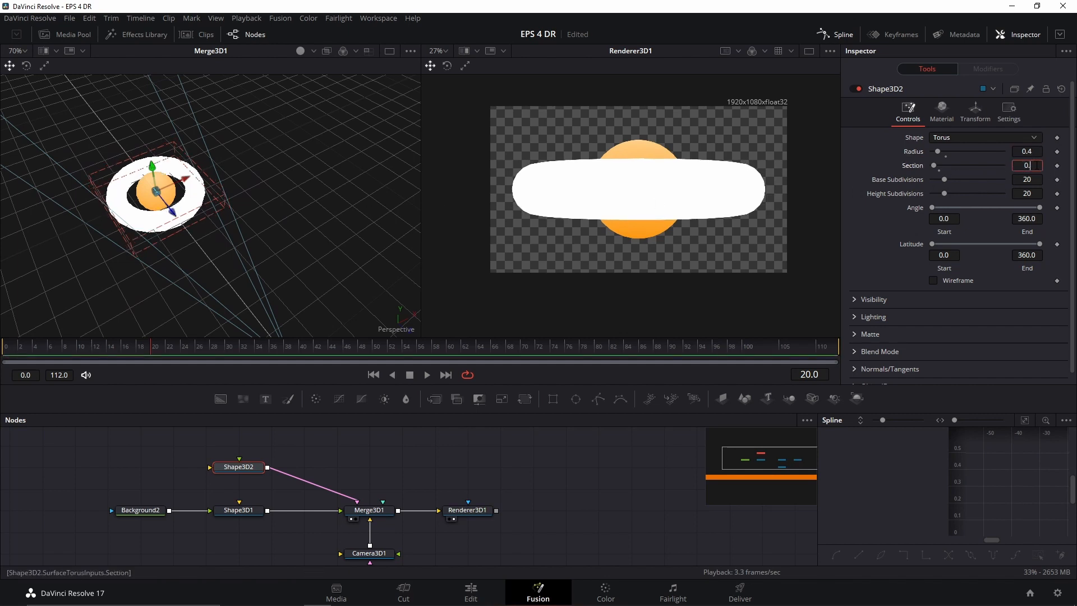
{"action": "type", "text": "3"}
{"action": "key", "text": "Return"}
Smooth the ring by raising both the base and height subdivisions of the torus to 100.
{"action": "left_click_drag", "start_coordinate": [281, 238], "coordinate": [331, 303]}
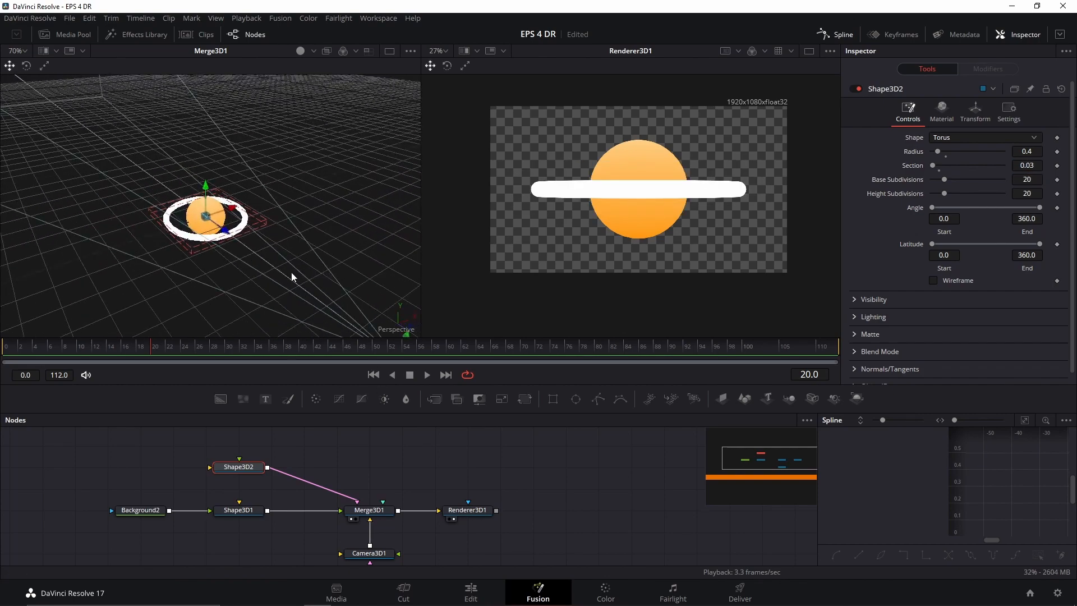
{"action": "left_click_drag", "start_coordinate": [291, 272], "coordinate": [276, 269]}
{"action": "scroll", "coordinate": [249, 256], "scroll_direction": "up", "scroll_amount": 1}
{"action": "left_click_drag", "start_coordinate": [255, 235], "coordinate": [210, 322]}
{"action": "scroll", "coordinate": [263, 207], "scroll_direction": "up", "scroll_amount": 2}
{"action": "left_click_drag", "start_coordinate": [262, 207], "coordinate": [262, 245]}
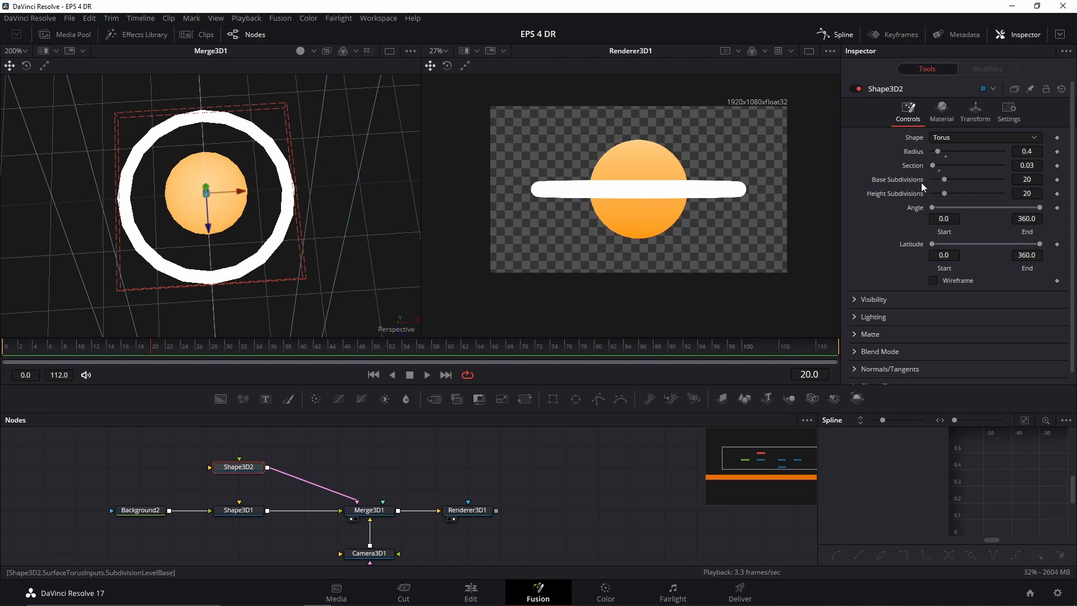
{"action": "left_click_drag", "start_coordinate": [945, 180], "coordinate": [983, 181]}
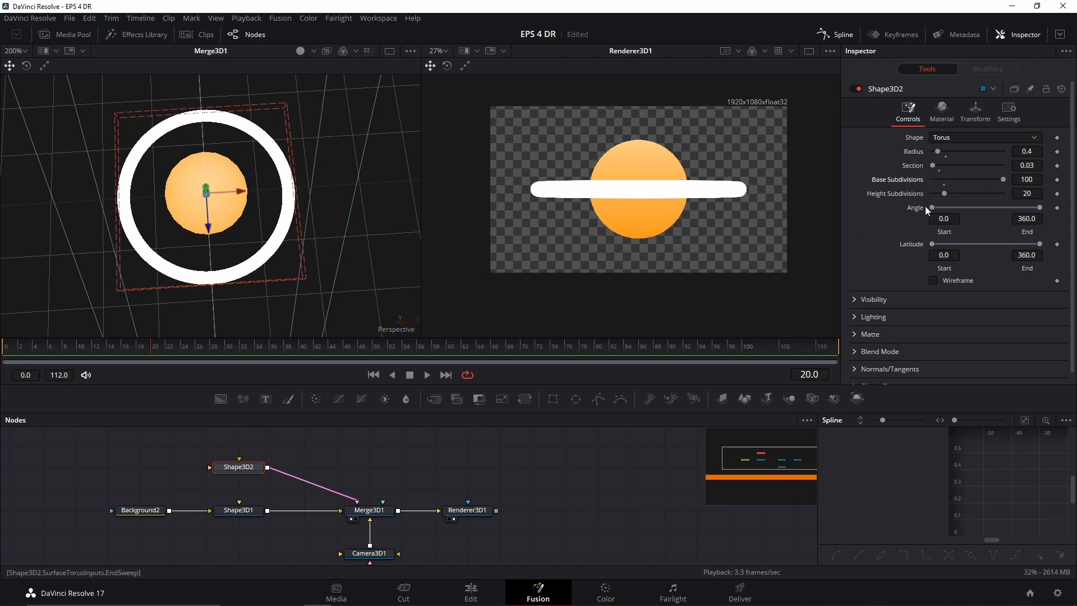
{"action": "left_click_drag", "start_coordinate": [945, 193], "coordinate": [1071, 199]}
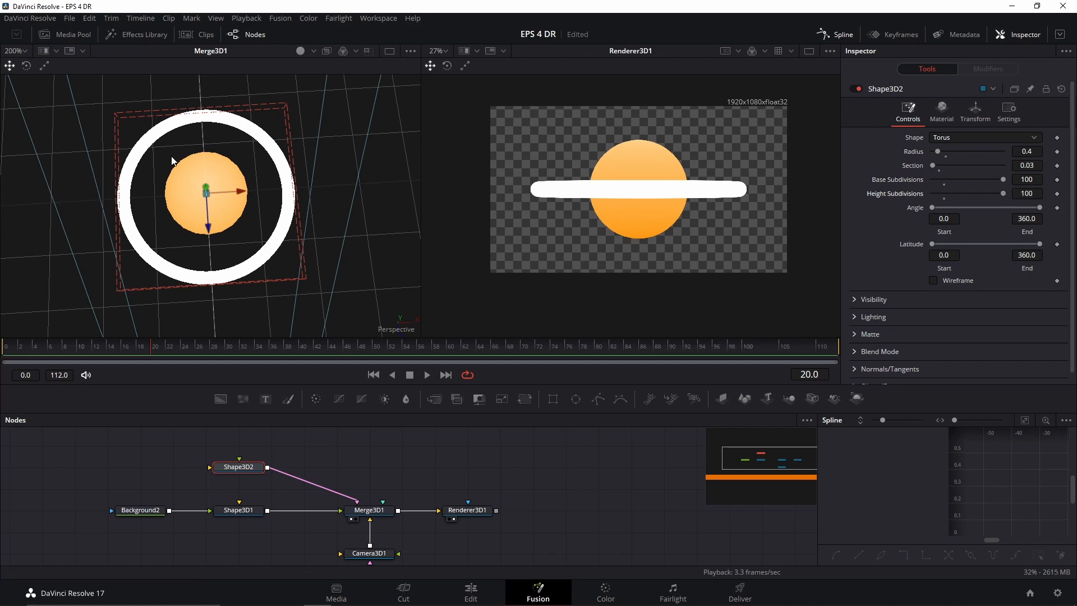
{"action": "left_click_drag", "start_coordinate": [171, 161], "coordinate": [245, 195]}
{"action": "scroll", "coordinate": [251, 238], "scroll_direction": "down", "scroll_amount": 1}
{"action": "left_click_drag", "start_coordinate": [248, 235], "coordinate": [114, 203]}
{"action": "left_click_drag", "start_coordinate": [251, 250], "coordinate": [285, 235]}
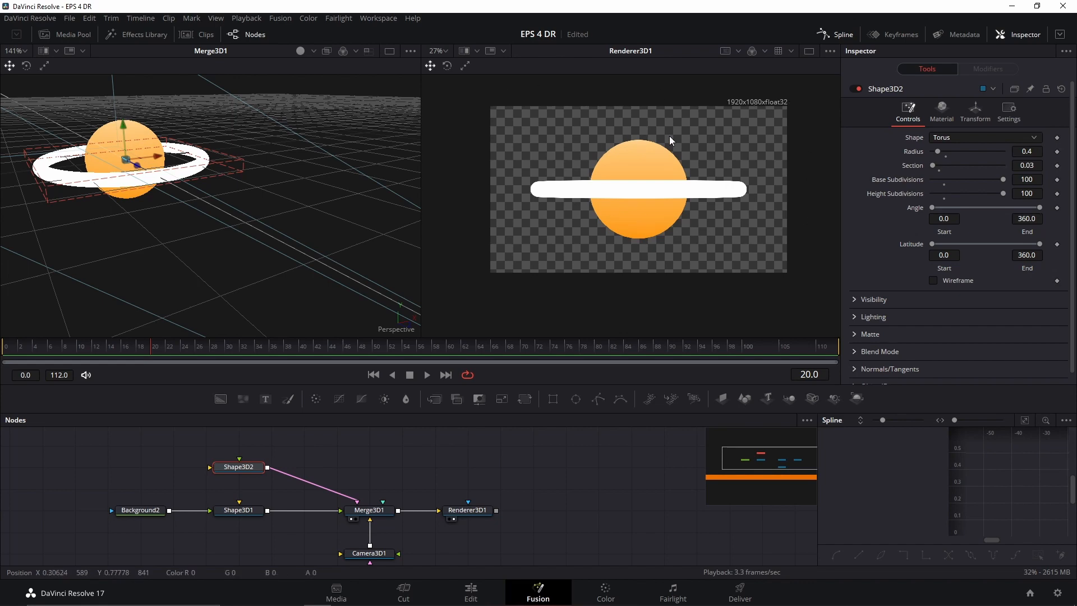
{"action": "scroll", "coordinate": [225, 258], "scroll_direction": "down", "scroll_amount": 5}
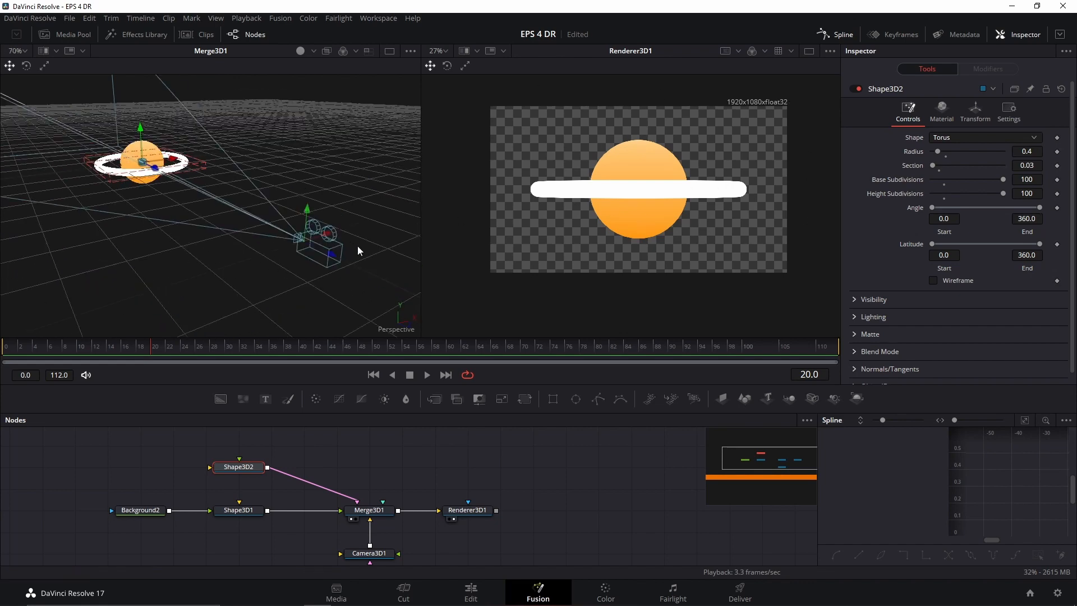
Add a Background node and connect it as the material of the torus shape Shape3D2.
{"action": "left_click_drag", "start_coordinate": [314, 244], "coordinate": [371, 185]}
{"action": "left_click_drag", "start_coordinate": [251, 175], "coordinate": [236, 248]}
{"action": "scroll", "coordinate": [218, 251], "scroll_direction": "up", "scroll_amount": 2}
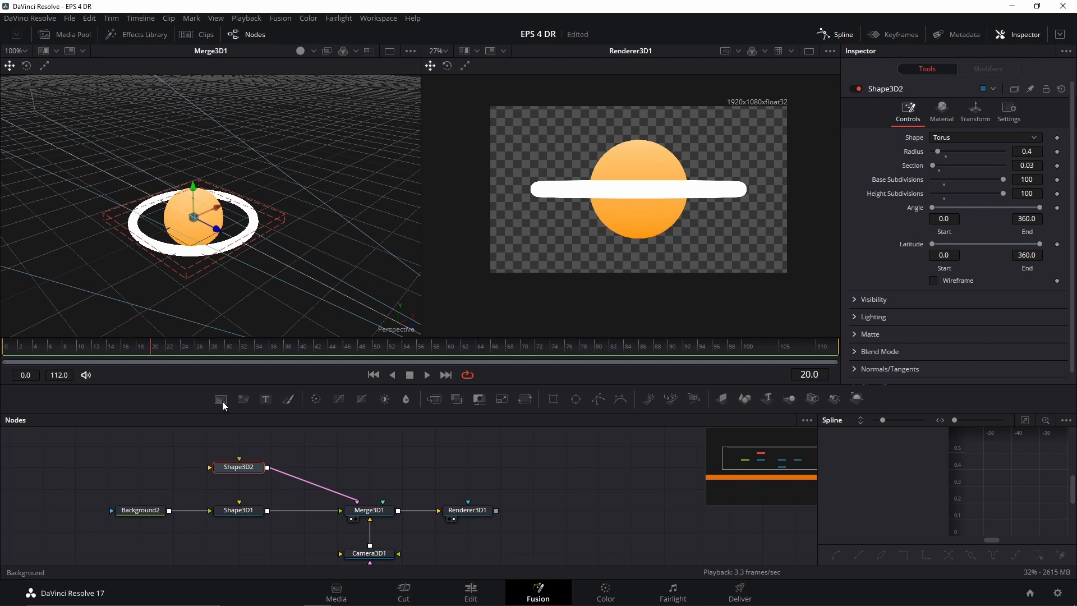
{"action": "left_click_drag", "start_coordinate": [221, 400], "coordinate": [240, 457]}
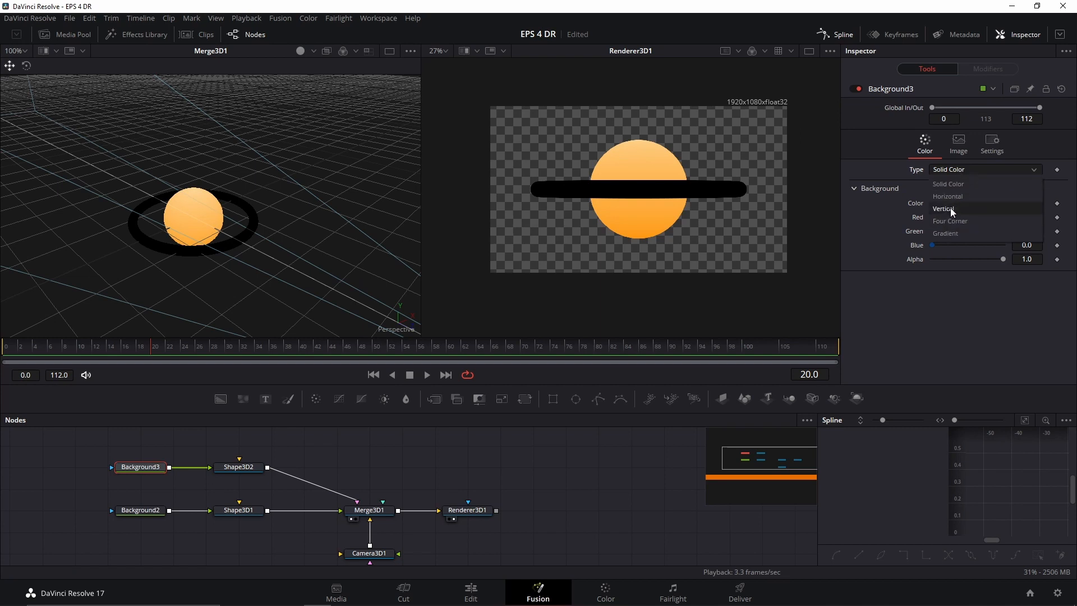
Set the ring's background to a vertical gradient with custom yellow at the upper end and custom orange at the lower end.
{"action": "left_click", "coordinate": [951, 207]}
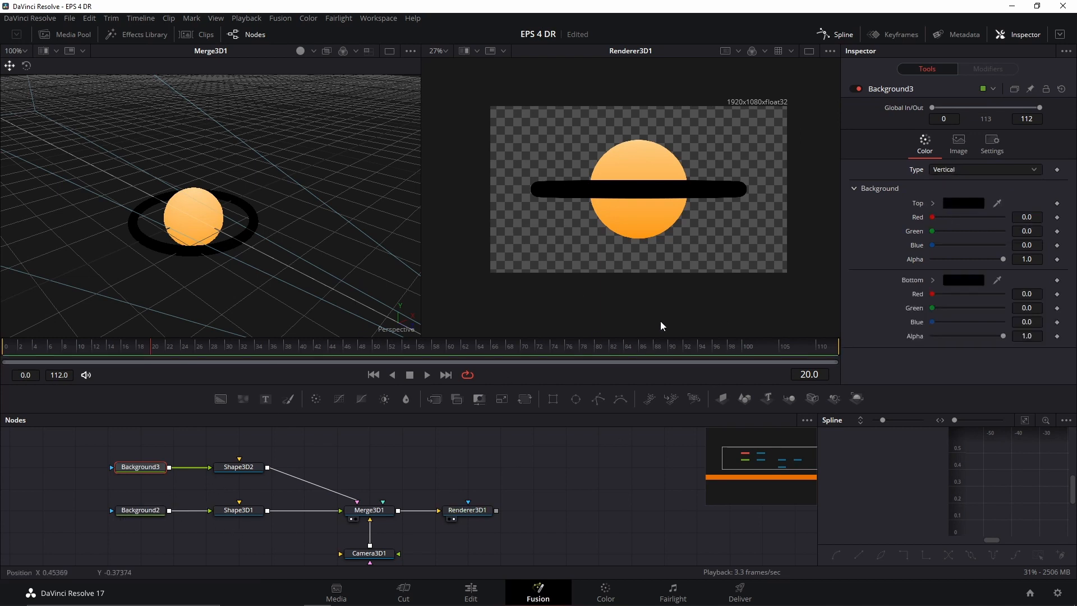
{"action": "left_click", "coordinate": [949, 203]}
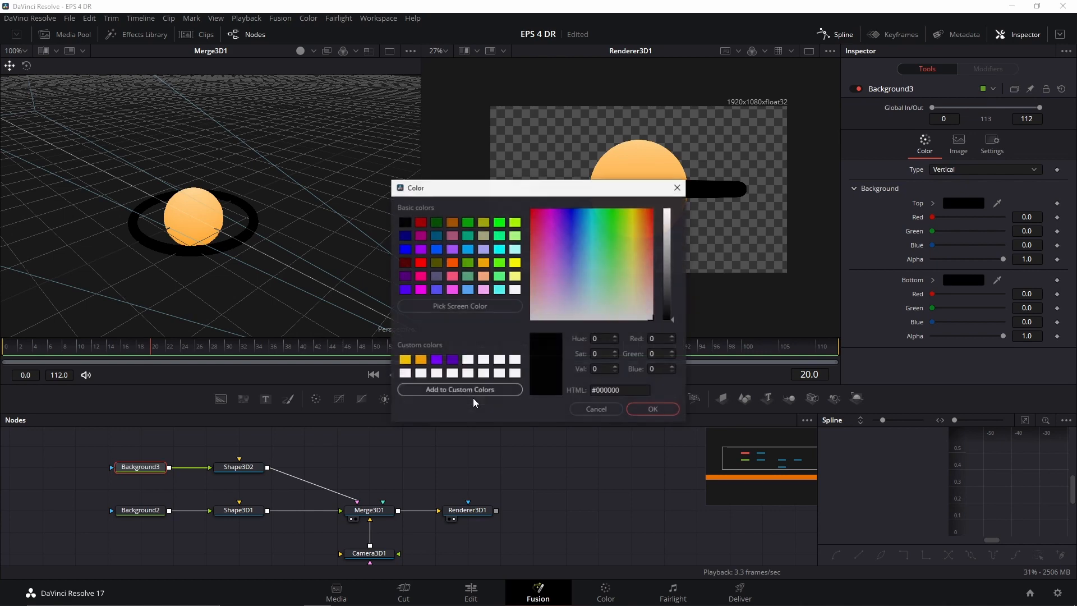
{"action": "left_click", "coordinate": [404, 360]}
{"action": "left_click", "coordinate": [651, 409]}
{"action": "left_click", "coordinate": [948, 281]}
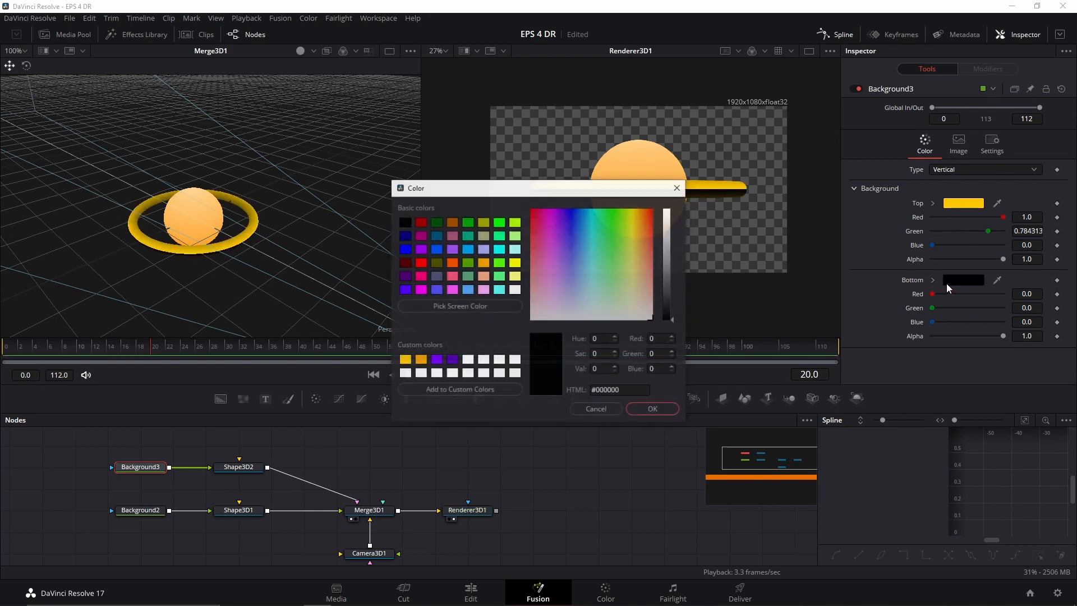
{"action": "left_click", "coordinate": [420, 360]}
{"action": "left_click", "coordinate": [655, 408]}
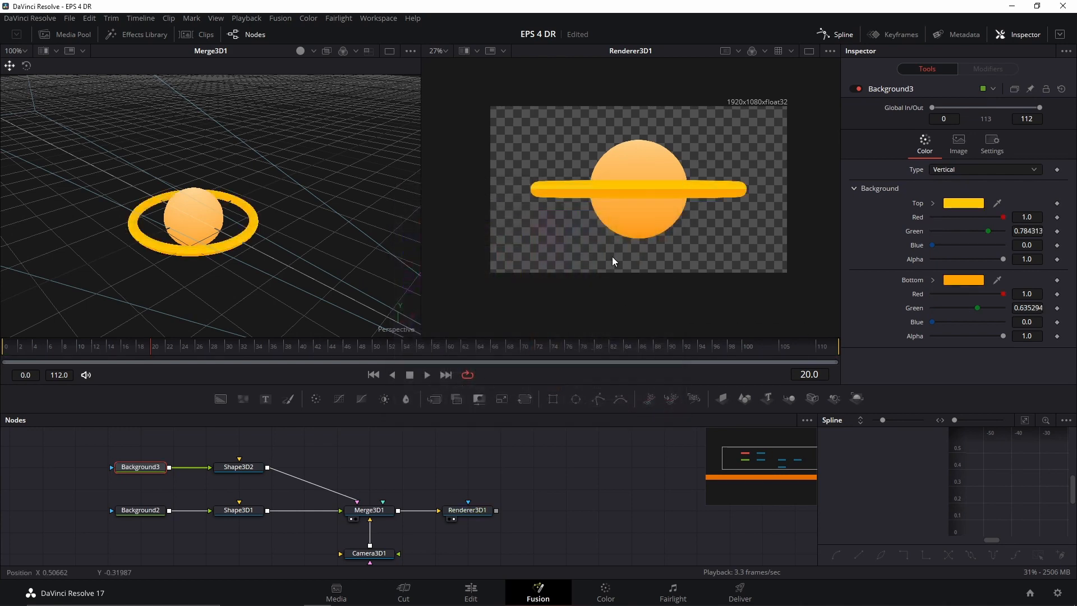
Turn the vertical gradient's upper colour pinkish with a blue value of 0.85 and inspect the ring from several angles.
{"action": "left_click_drag", "start_coordinate": [226, 226], "coordinate": [201, 181]}
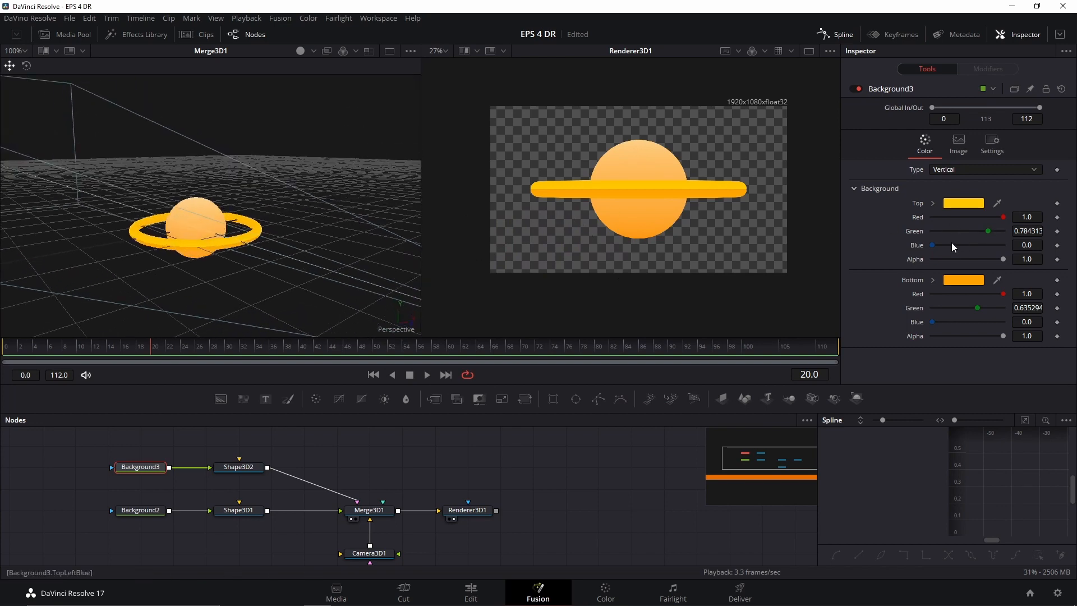
{"action": "left_click_drag", "start_coordinate": [941, 245], "coordinate": [995, 247]}
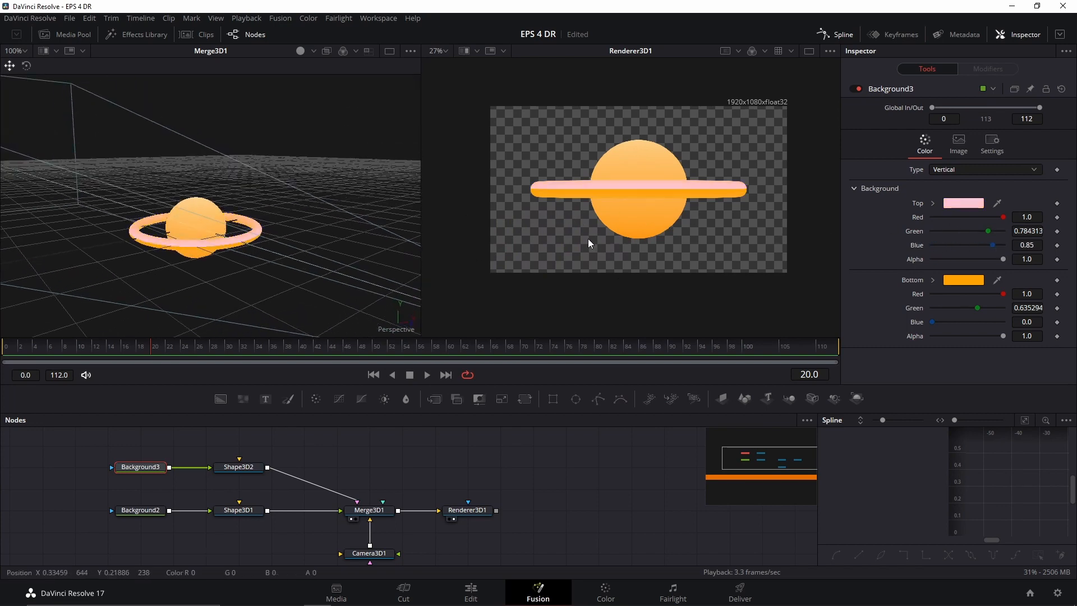
{"action": "mouse_move", "coordinate": [694, 178]}
{"action": "left_mouse_down"}
{"action": "mouse_move", "coordinate": [674, 232]}
{"action": "mouse_move", "coordinate": [697, 198]}
{"action": "left_mouse_up"}
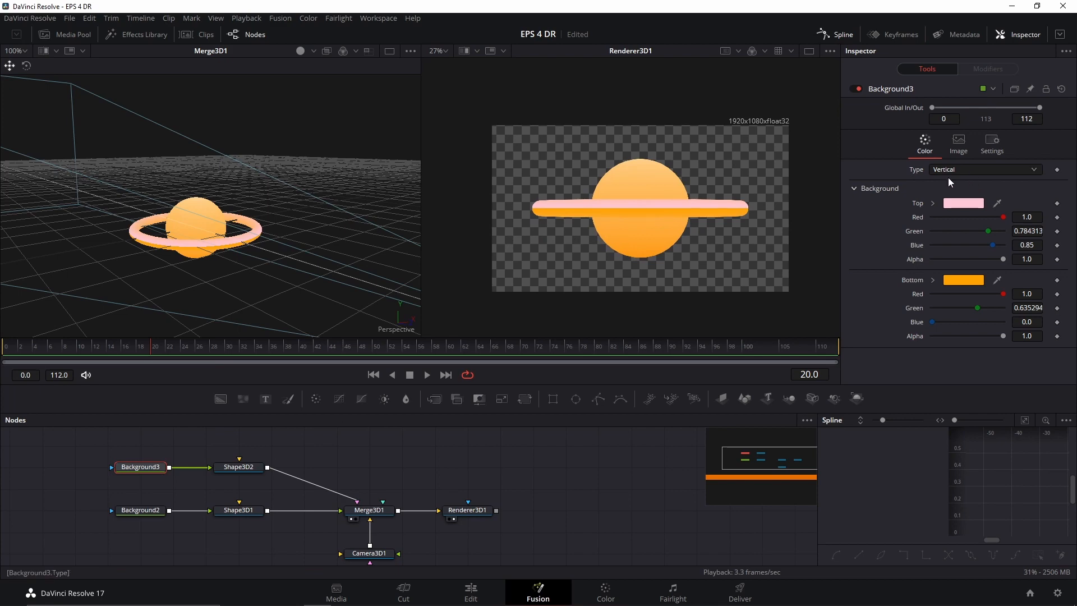
{"action": "scroll", "coordinate": [215, 264], "scroll_direction": "up", "scroll_amount": 3}
{"action": "left_click_drag", "start_coordinate": [279, 296], "coordinate": [192, 295]}
{"action": "mouse_move", "coordinate": [242, 255]}
{"action": "left_mouse_down"}
{"action": "mouse_move", "coordinate": [255, 320]}
{"action": "mouse_move", "coordinate": [270, 241]}
{"action": "mouse_move", "coordinate": [247, 304]}
{"action": "mouse_move", "coordinate": [241, 249]}
{"action": "left_mouse_up"}
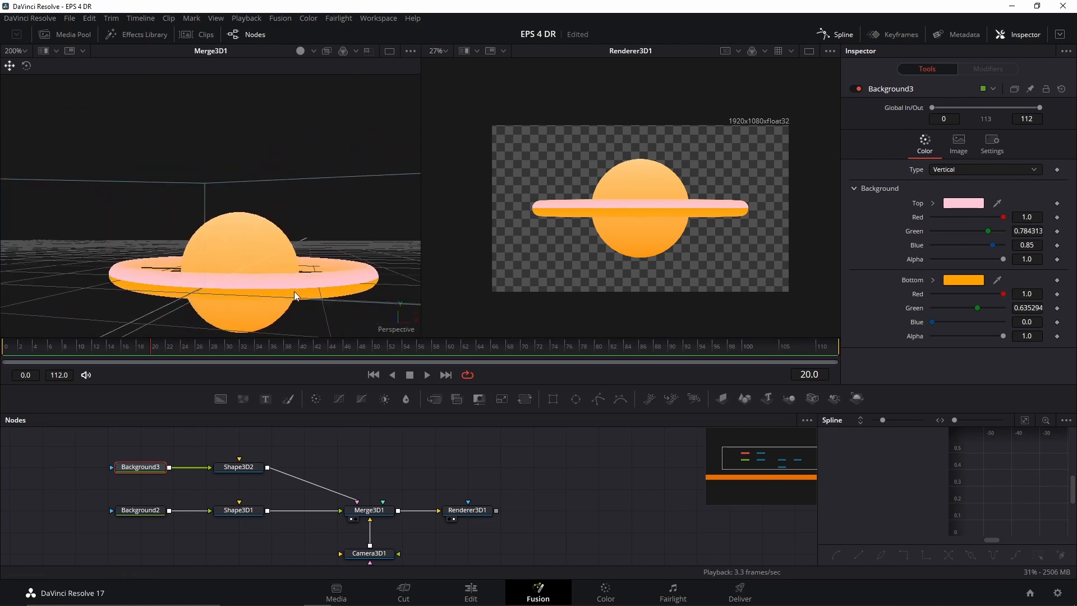
{"action": "mouse_move", "coordinate": [294, 291]}
{"action": "left_mouse_down"}
{"action": "mouse_move", "coordinate": [234, 275]}
{"action": "mouse_move", "coordinate": [295, 277]}
{"action": "left_mouse_up"}
{"action": "scroll", "coordinate": [251, 264], "scroll_direction": "down", "scroll_amount": 2}
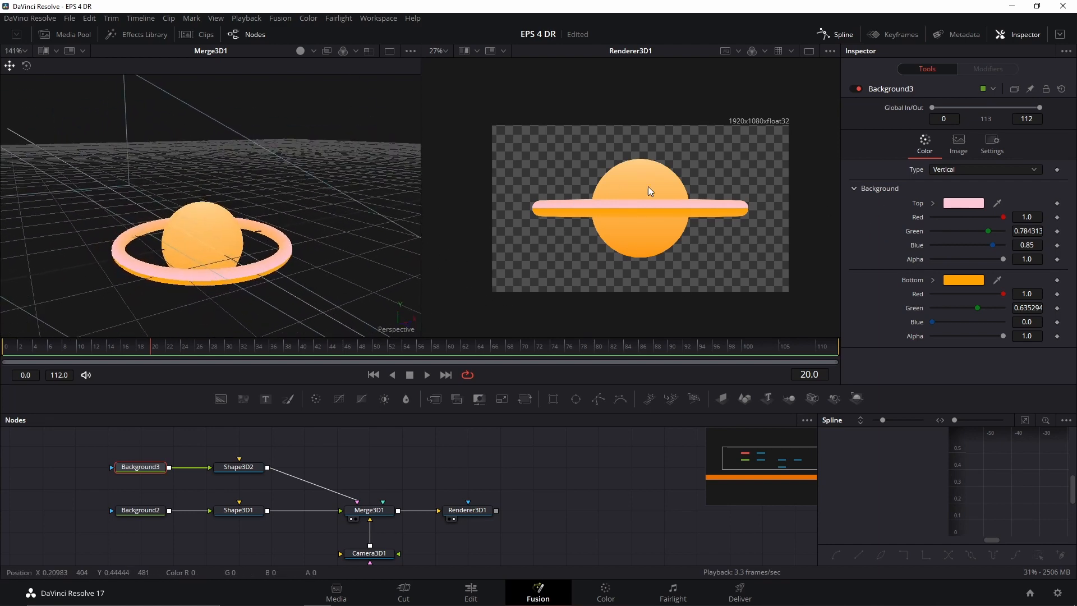
Switch the ring's background to the Gradient type and add a middle colour stop at about 0.5.
{"action": "left_click", "coordinate": [972, 170]}
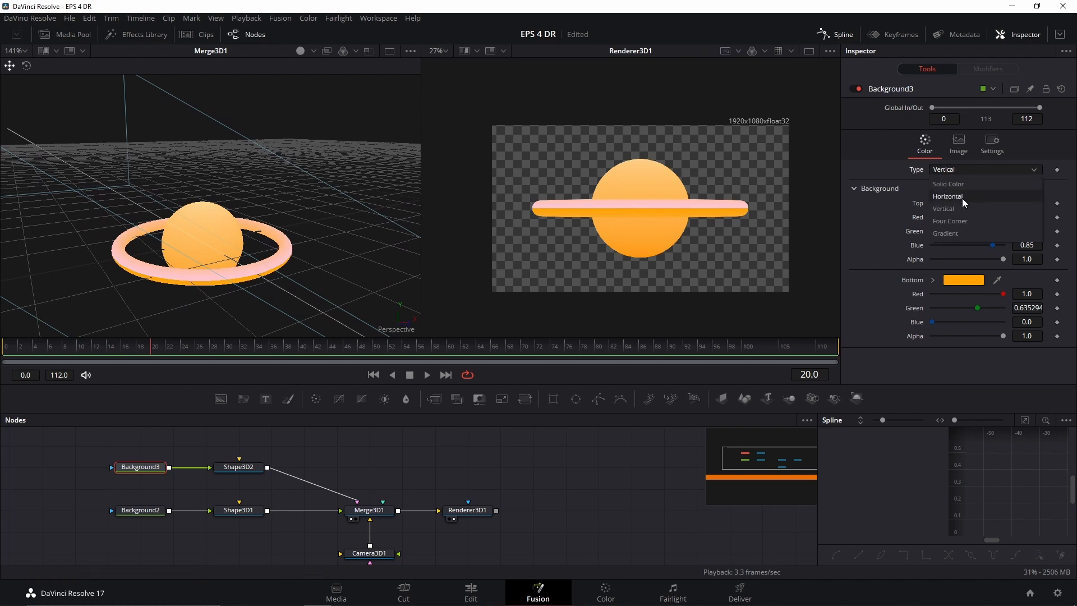
{"action": "left_click", "coordinate": [946, 233]}
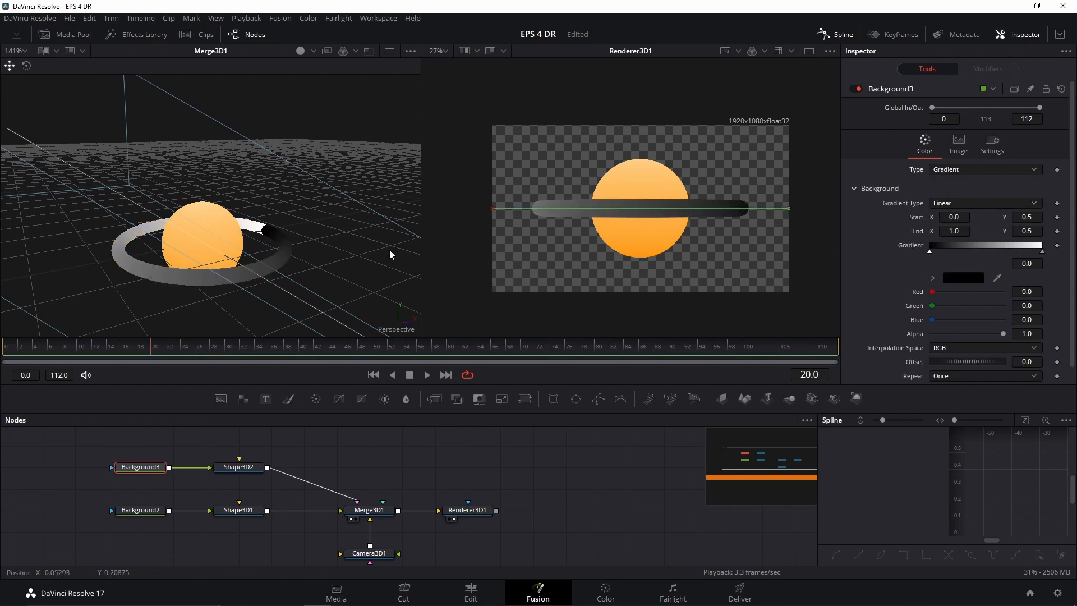
{"action": "left_click_drag", "start_coordinate": [236, 271], "coordinate": [335, 259]}
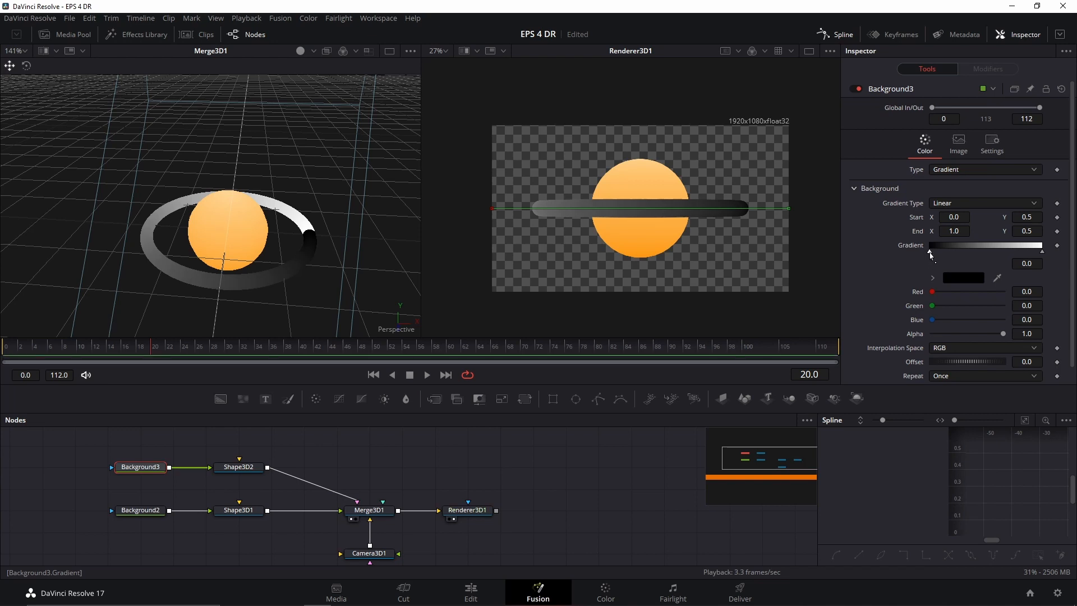
{"action": "left_click", "coordinate": [987, 251]}
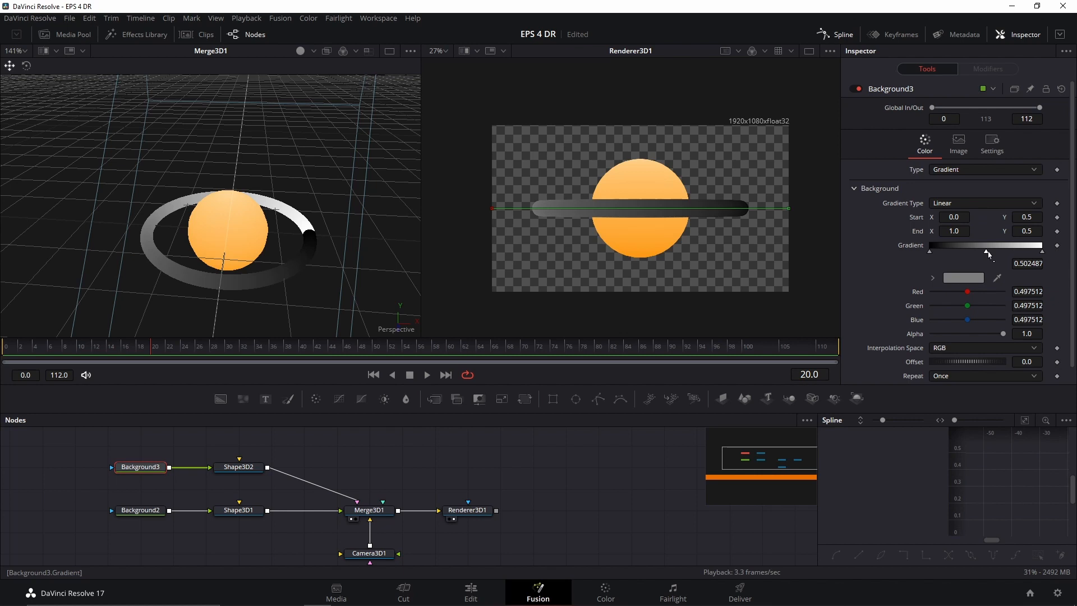
{"action": "left_click_drag", "start_coordinate": [989, 252], "coordinate": [988, 225]}
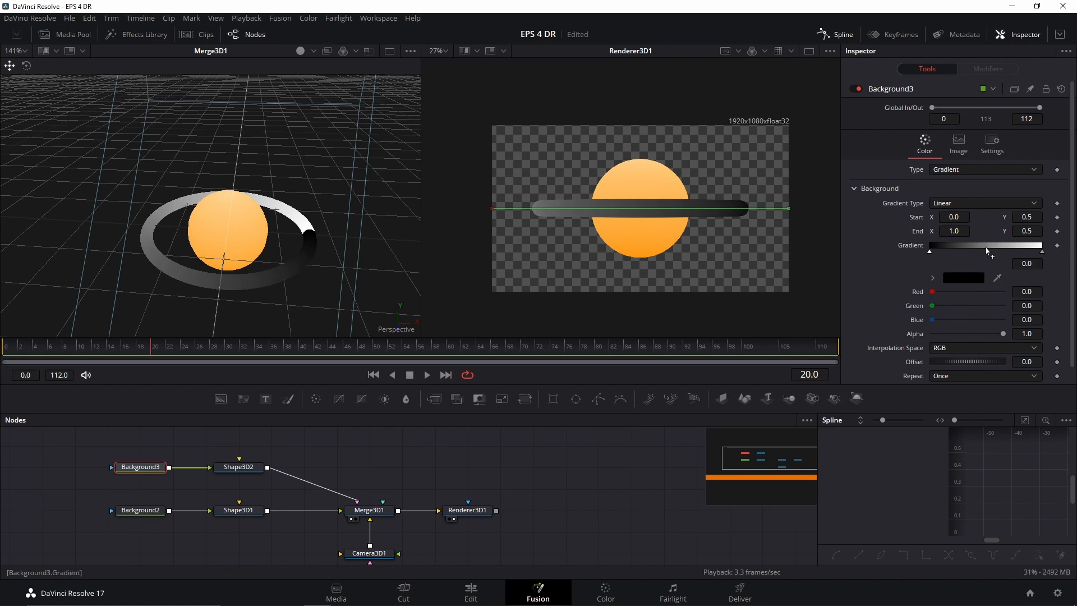
{"action": "left_click", "coordinate": [988, 251]}
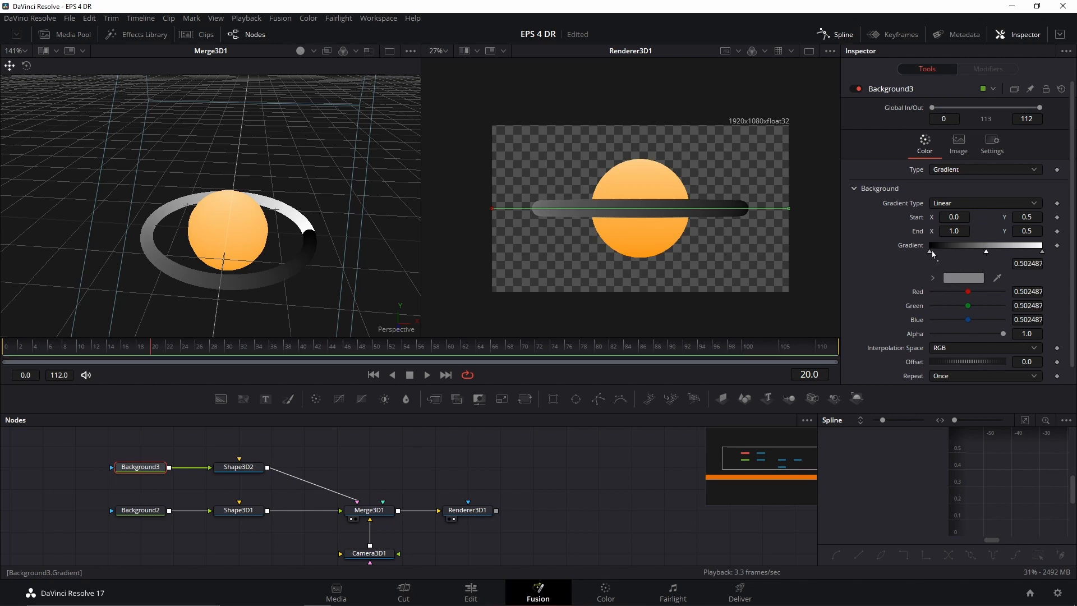
Colour the gradient's first stop with the custom orange and the middle stop with the custom yellow #ffc800.
{"action": "left_click", "coordinate": [929, 252]}
{"action": "left_click", "coordinate": [951, 279]}
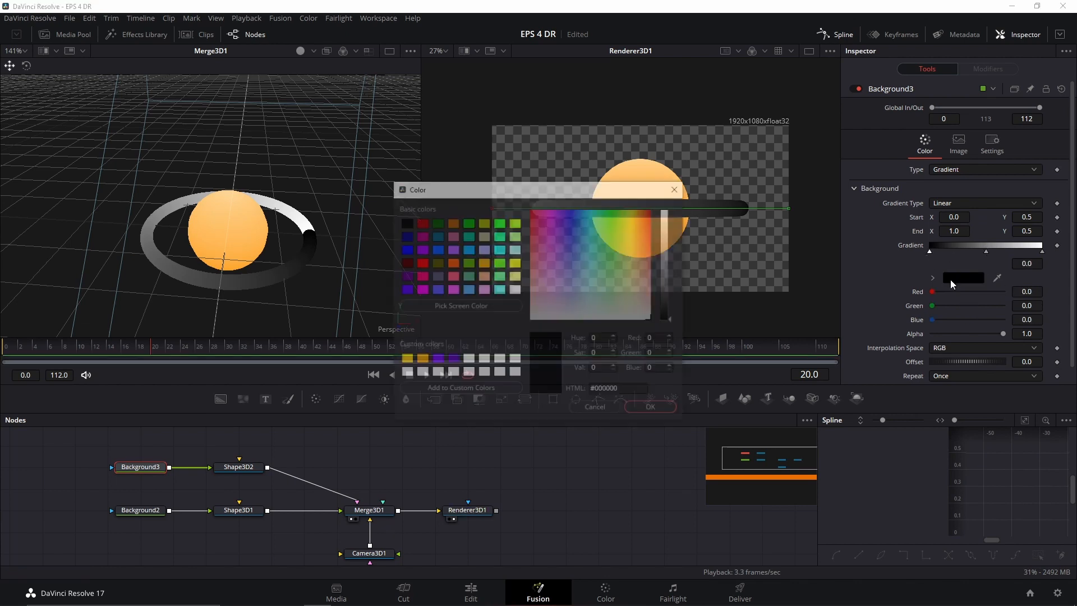
{"action": "left_click", "coordinate": [420, 360]}
{"action": "left_click", "coordinate": [653, 409]}
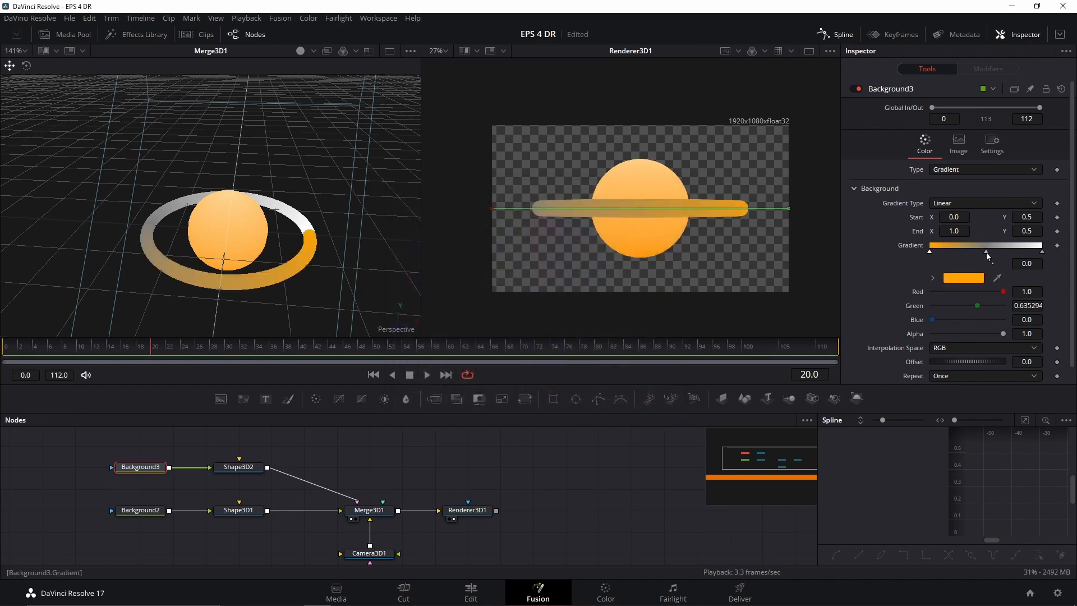
{"action": "left_click", "coordinate": [986, 251]}
{"action": "left_click", "coordinate": [970, 277]}
{"action": "left_click", "coordinate": [404, 360]}
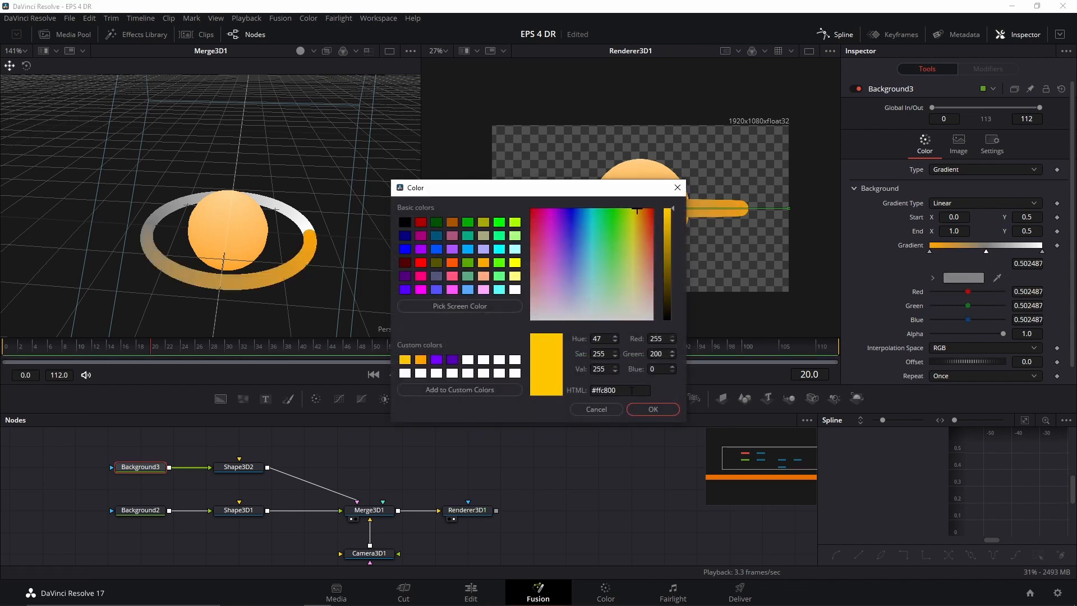
{"action": "left_click", "coordinate": [653, 409]}
Colour the gradient's final stop with the same custom orange as the first stop.
{"action": "left_click", "coordinate": [1042, 251]}
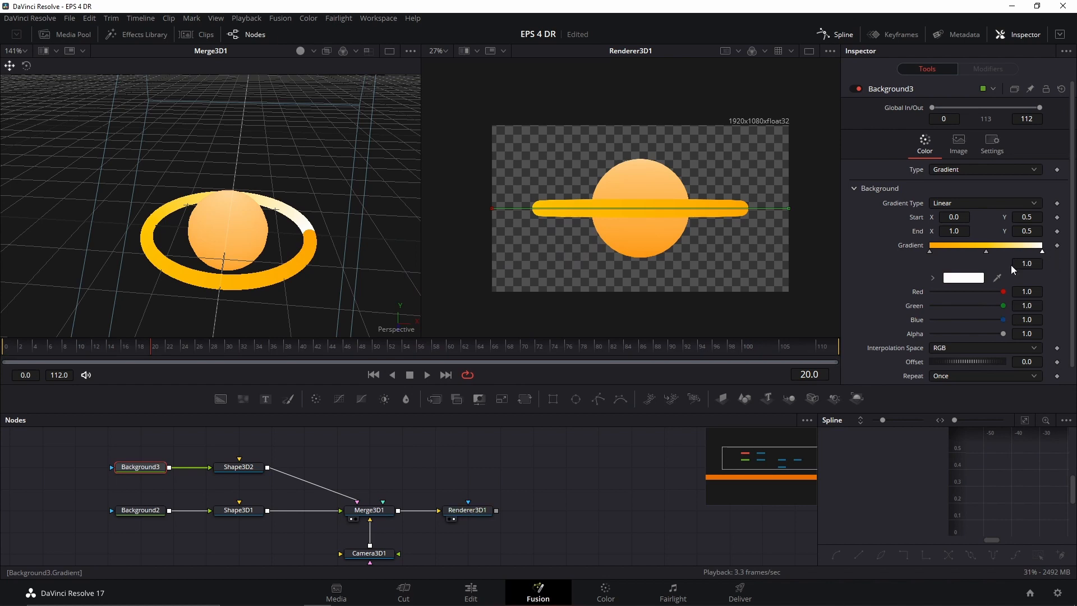
{"action": "left_click", "coordinate": [969, 279]}
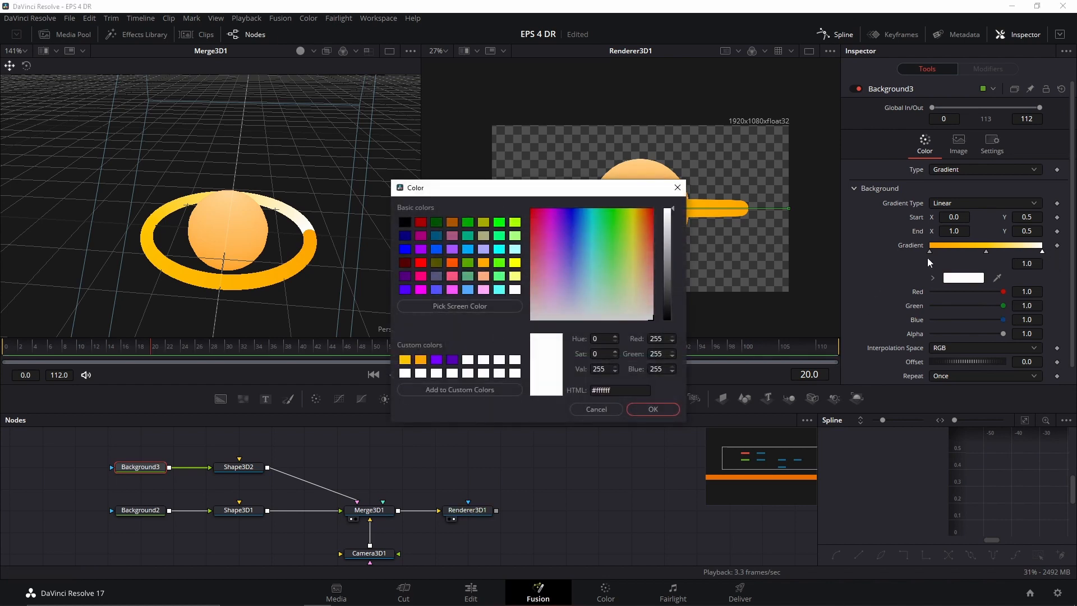
{"action": "left_click", "coordinate": [420, 359]}
{"action": "left_click", "coordinate": [653, 409]}
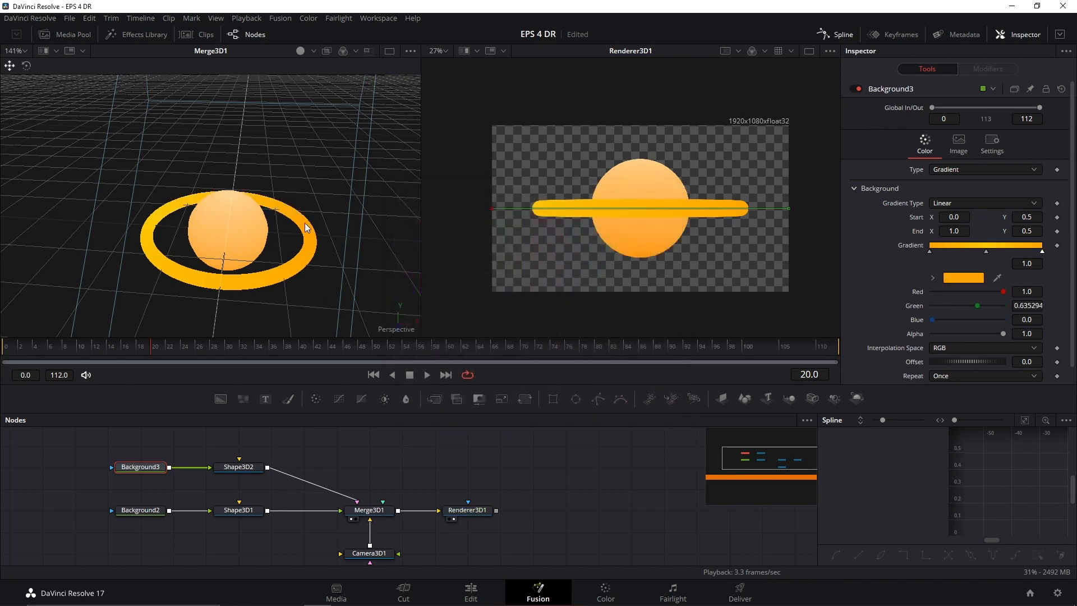
{"action": "left_click_drag", "start_coordinate": [287, 205], "coordinate": [292, 300]}
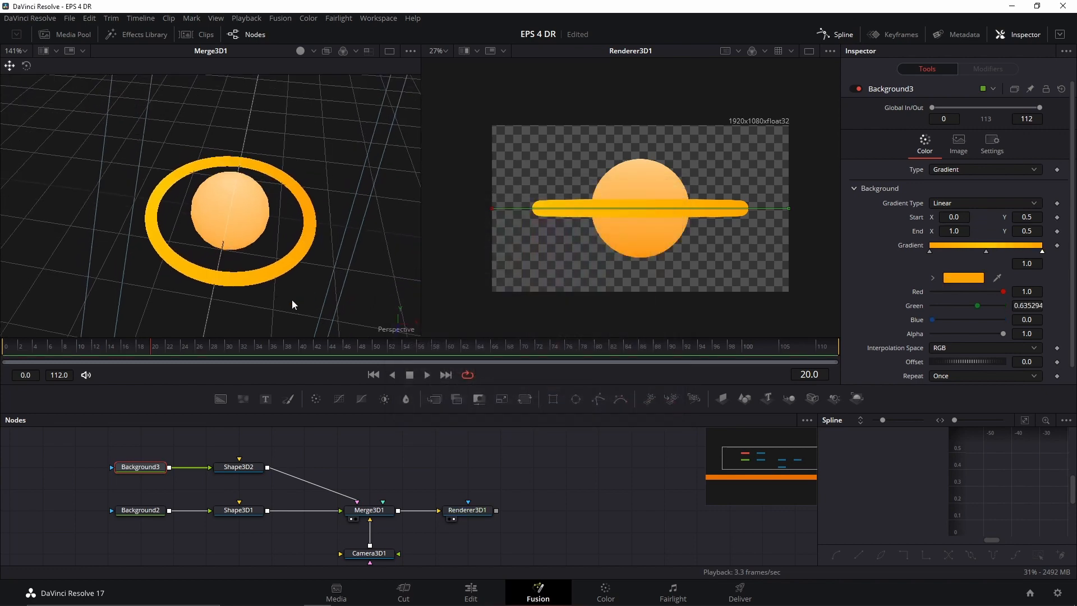
Lighten the gradient's middle stop by setting its green to 0.929 and its blue to 0.425.
{"action": "left_click", "coordinate": [988, 254]}
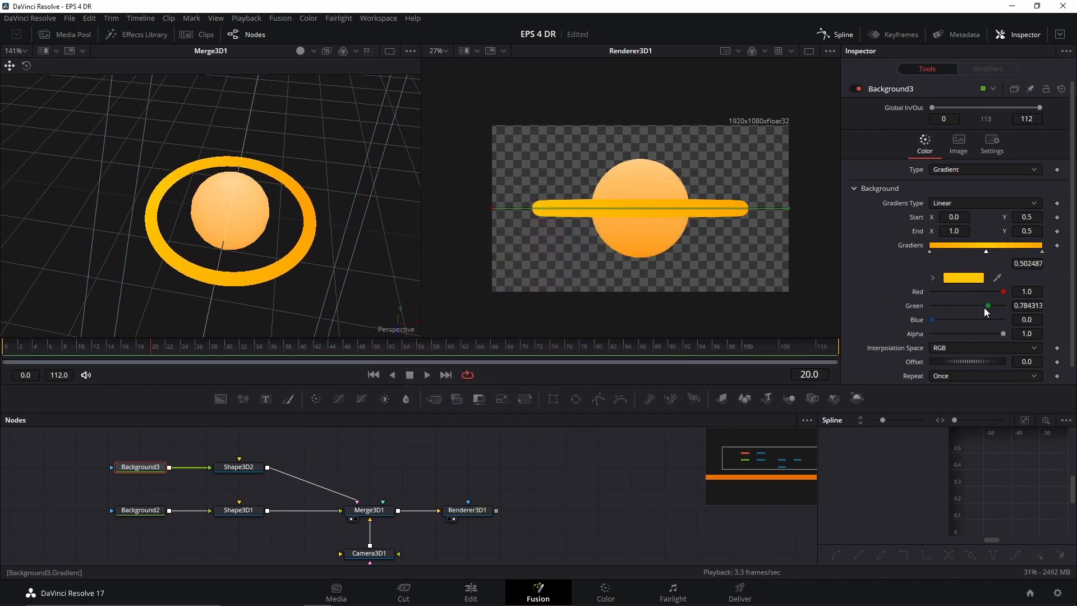
{"action": "left_click_drag", "start_coordinate": [984, 308], "coordinate": [1000, 308]}
{"action": "left_click_drag", "start_coordinate": [933, 320], "coordinate": [965, 322]}
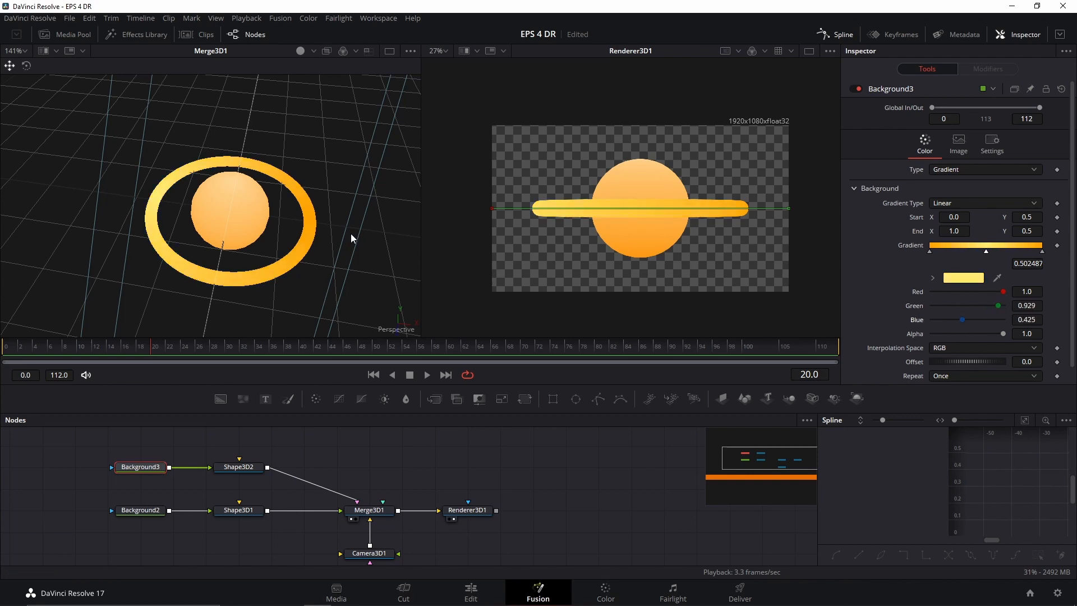
{"action": "left_click_drag", "start_coordinate": [351, 233], "coordinate": [318, 209]}
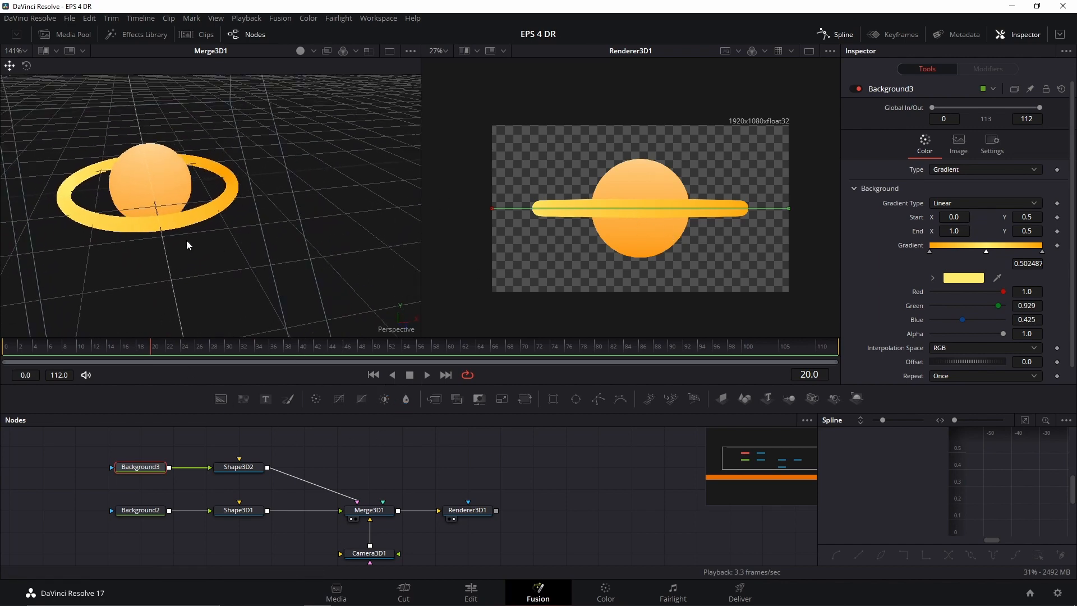
{"action": "left_click_drag", "start_coordinate": [187, 241], "coordinate": [240, 258]}
{"action": "left_click_drag", "start_coordinate": [275, 314], "coordinate": [243, 281]}
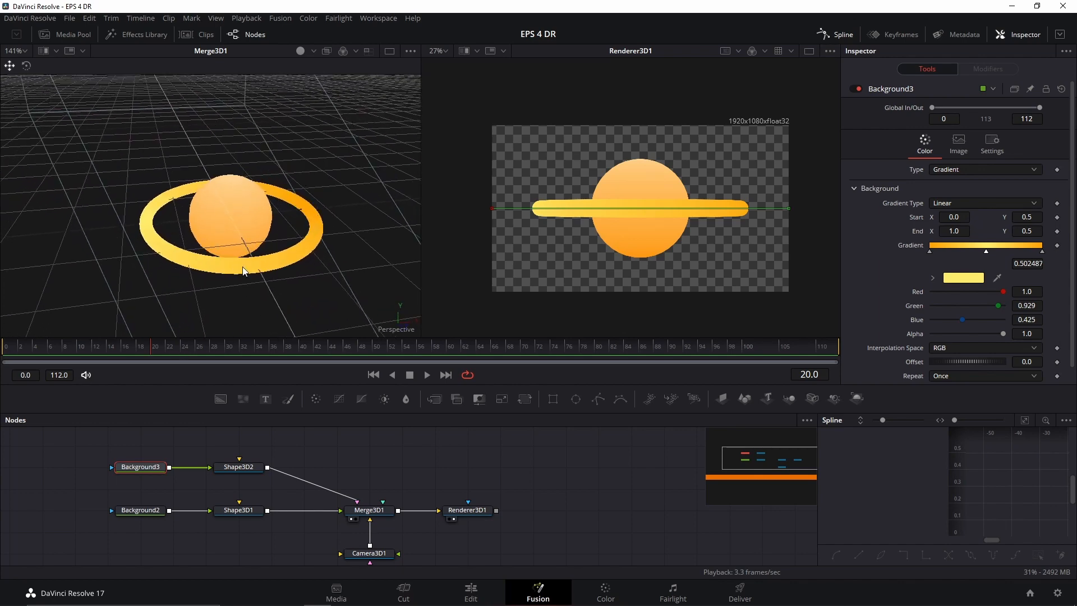
Tilt the torus ring Shape3D2 around the planet by setting its X rotation to 7.0.
{"action": "left_click", "coordinate": [238, 468]}
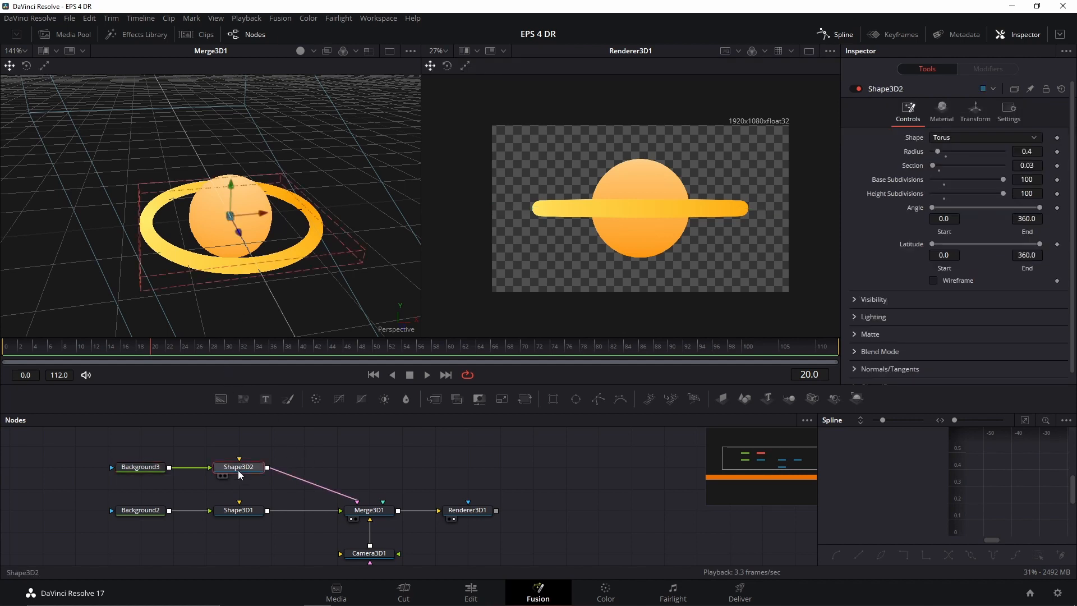
{"action": "left_click", "coordinate": [975, 115]}
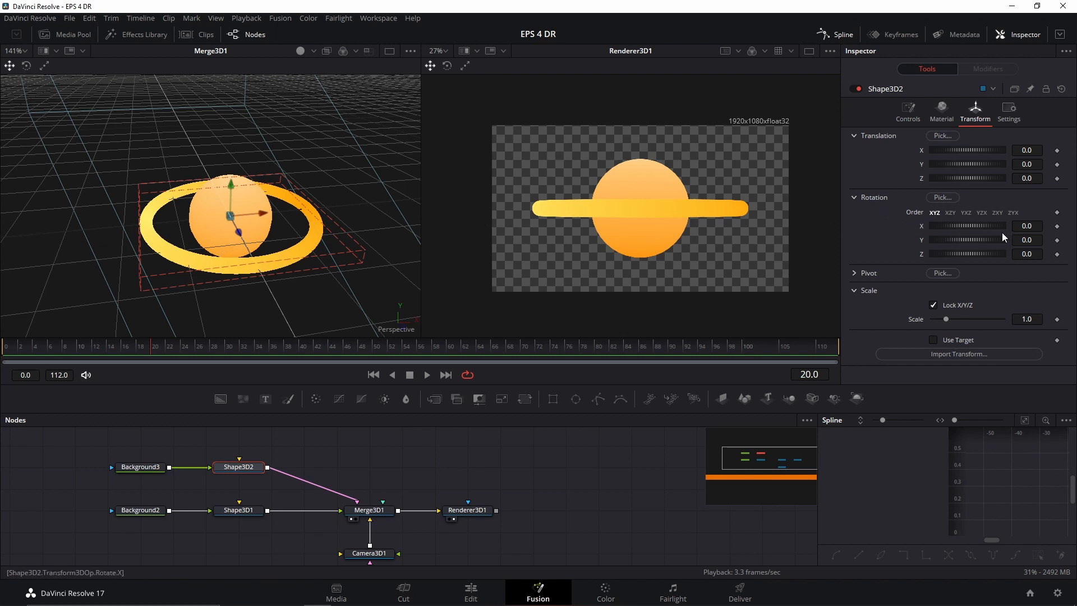
{"action": "mouse_move", "coordinate": [1040, 228]}
{"action": "left_mouse_down"}
{"action": "mouse_move", "coordinate": [1050, 229]}
{"action": "mouse_move", "coordinate": [1032, 226]}
{"action": "left_mouse_up"}
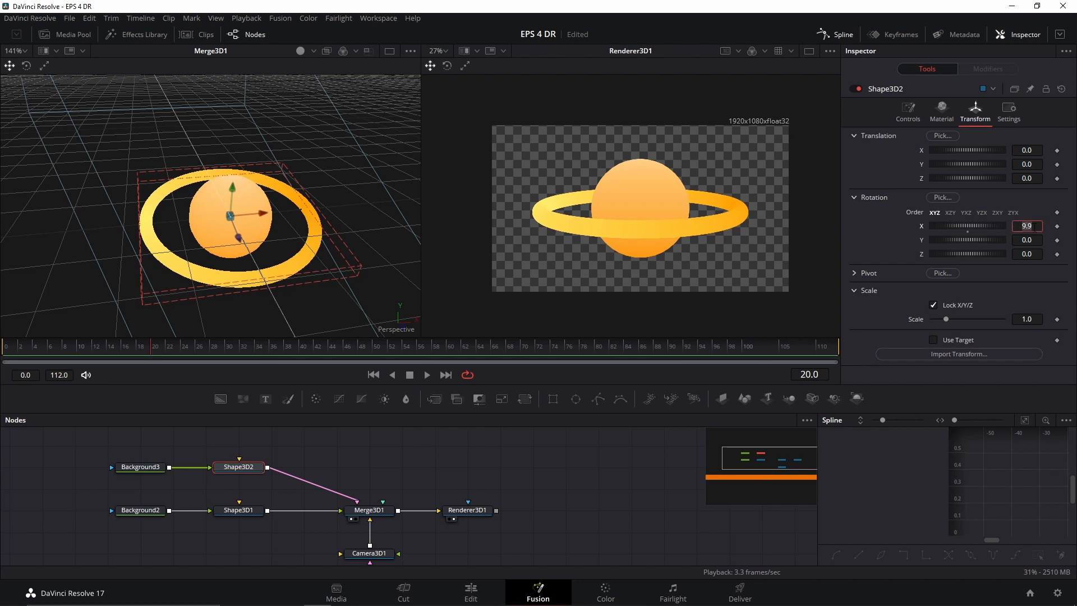
{"action": "key", "text": "Tab"}
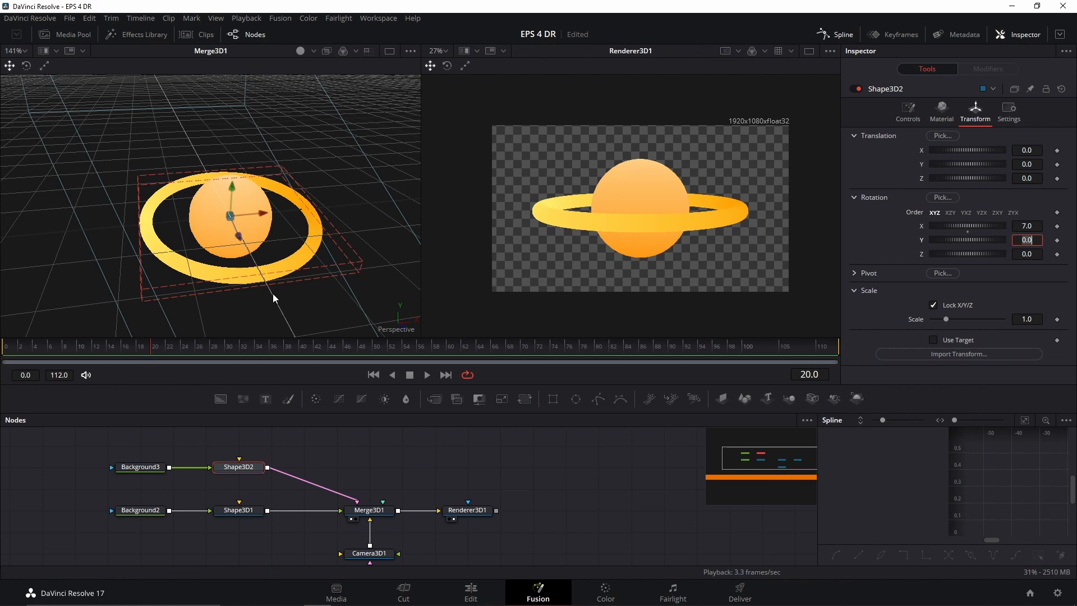
{"action": "left_click_drag", "start_coordinate": [268, 274], "coordinate": [515, 235]}
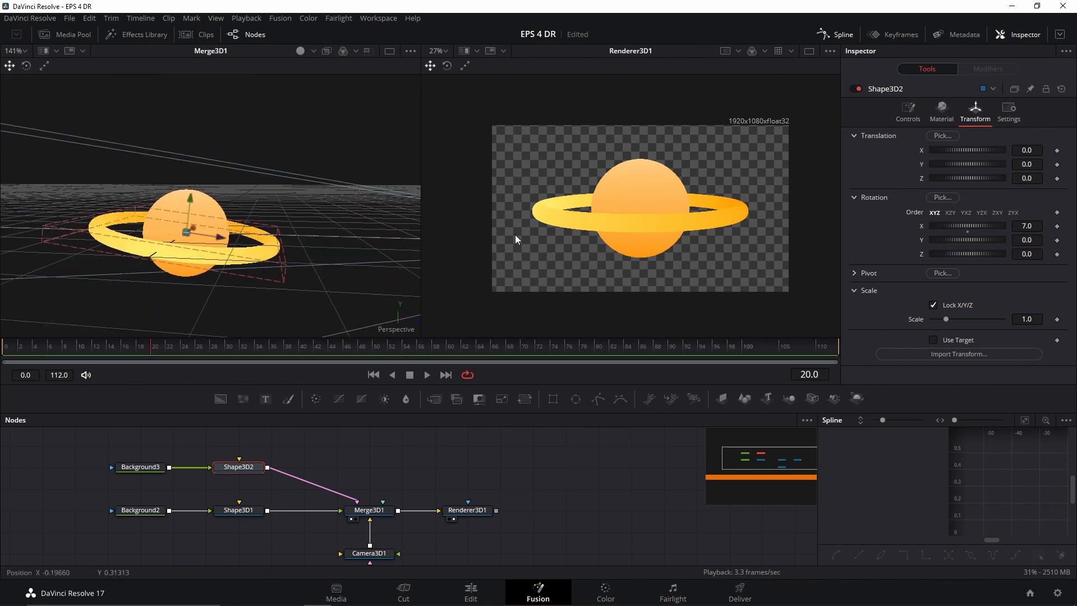
{"action": "scroll", "coordinate": [264, 255], "scroll_direction": "down", "scroll_amount": 4}
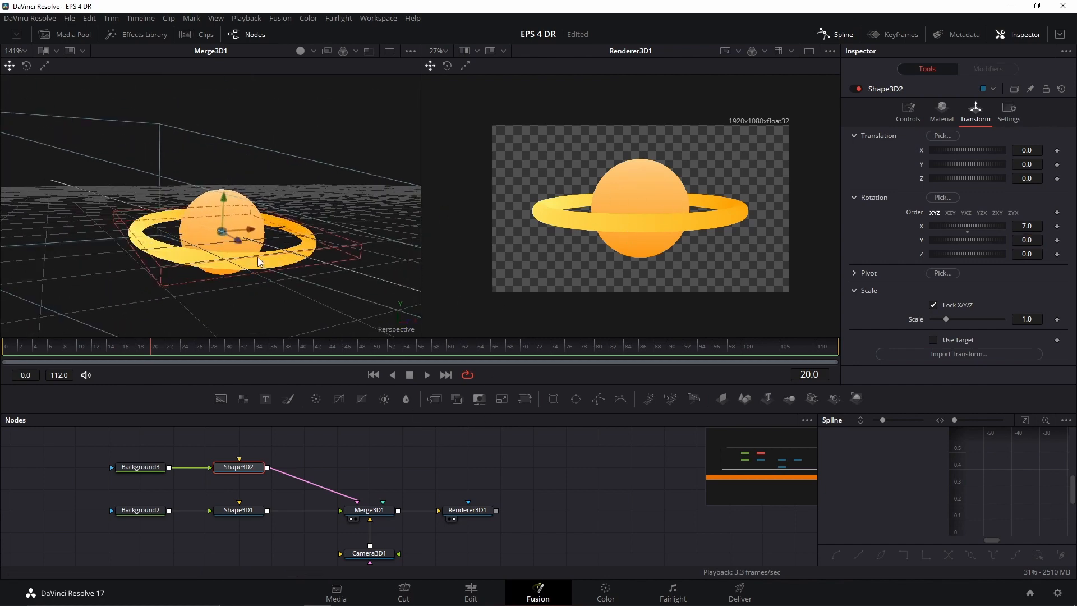
{"action": "left_click_drag", "start_coordinate": [322, 262], "coordinate": [292, 276]}
{"action": "left_click", "coordinate": [346, 459]}
{"action": "scroll", "coordinate": [297, 275], "scroll_direction": "down", "scroll_amount": 5}
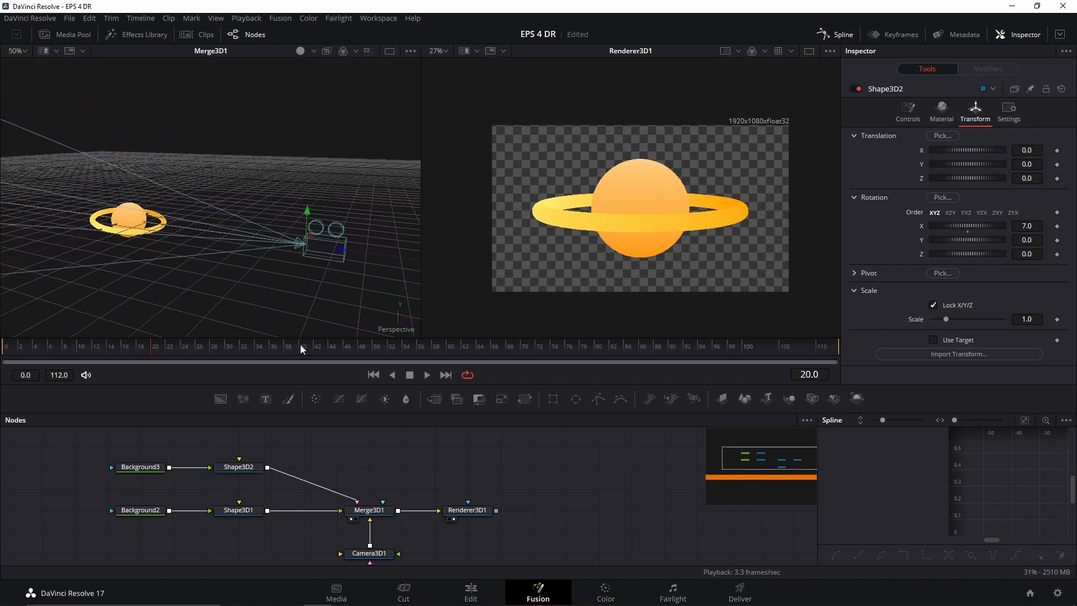
Add a Spot Light node above Merge3D1 and connect its output into Merge3D1.
{"action": "left_click_drag", "start_coordinate": [390, 485], "coordinate": [379, 482]}
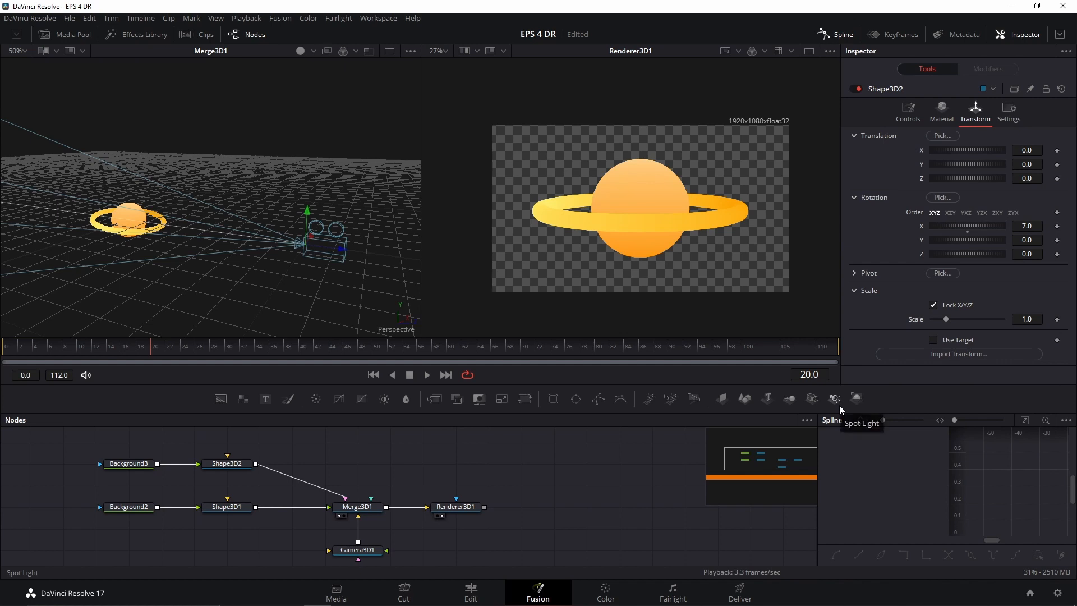
{"action": "left_click_drag", "start_coordinate": [839, 406], "coordinate": [791, 409]}
{"action": "left_click_drag", "start_coordinate": [533, 423], "coordinate": [358, 456]}
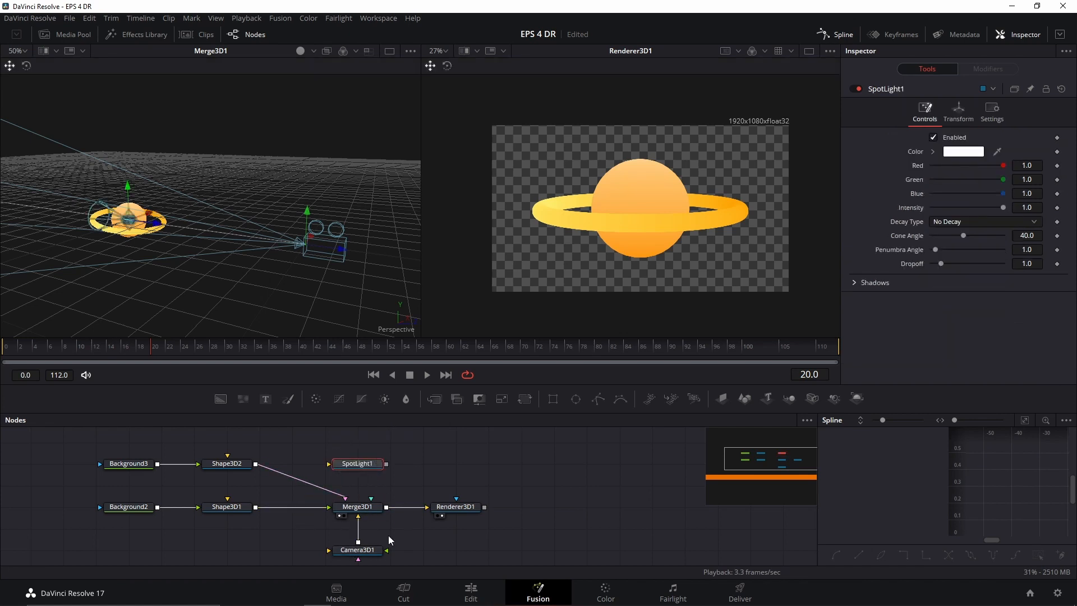
{"action": "left_click_drag", "start_coordinate": [388, 465], "coordinate": [349, 509]}
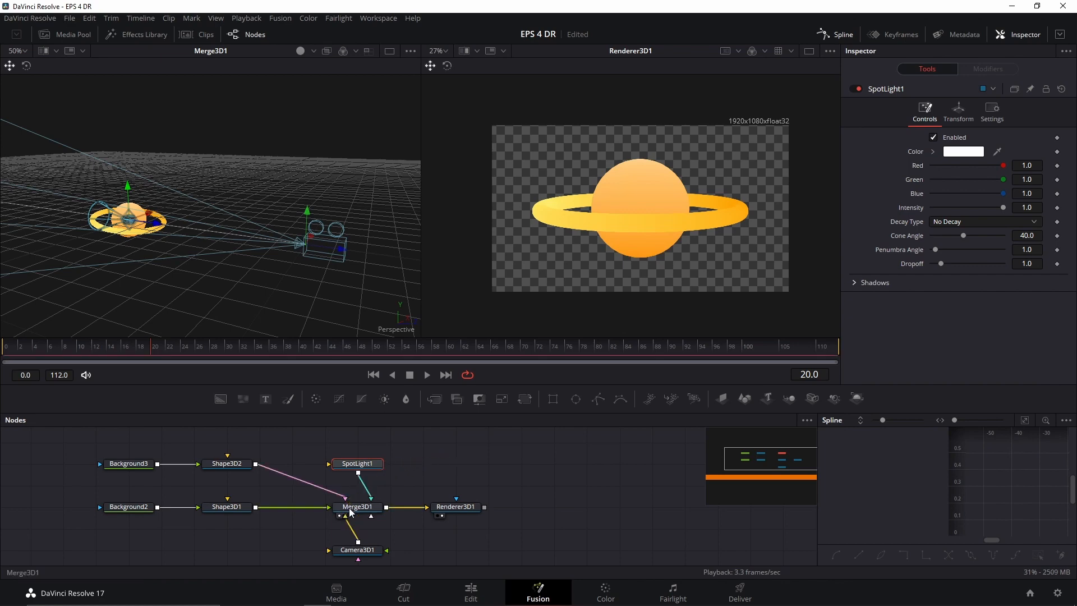
Enable both lighting and shadows in the Renderer3D1 lighting settings.
{"action": "left_click_drag", "start_coordinate": [175, 263], "coordinate": [145, 298]}
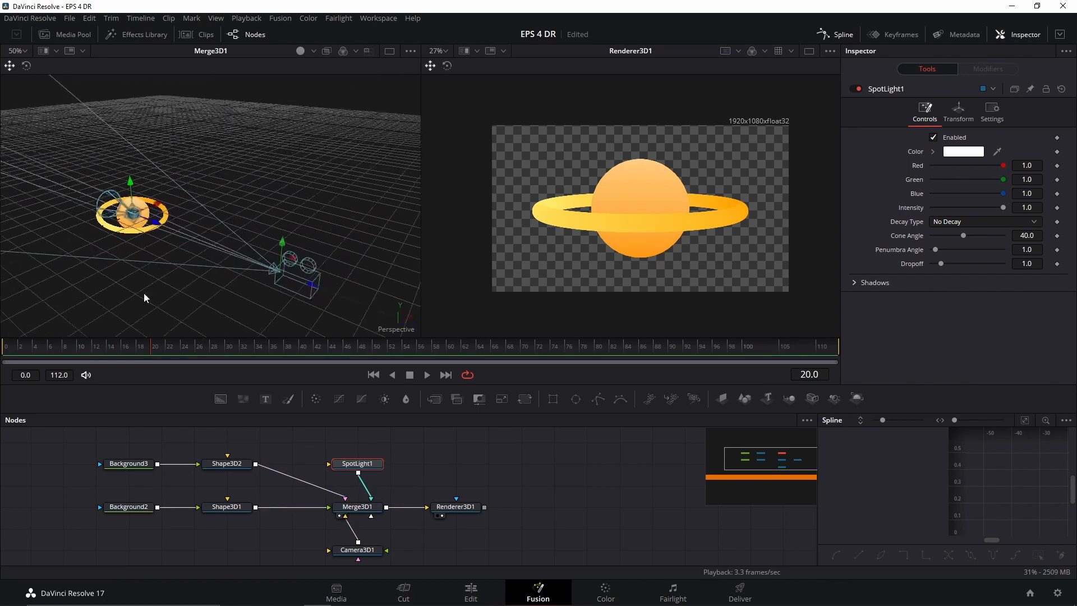
{"action": "left_click", "coordinate": [463, 507]}
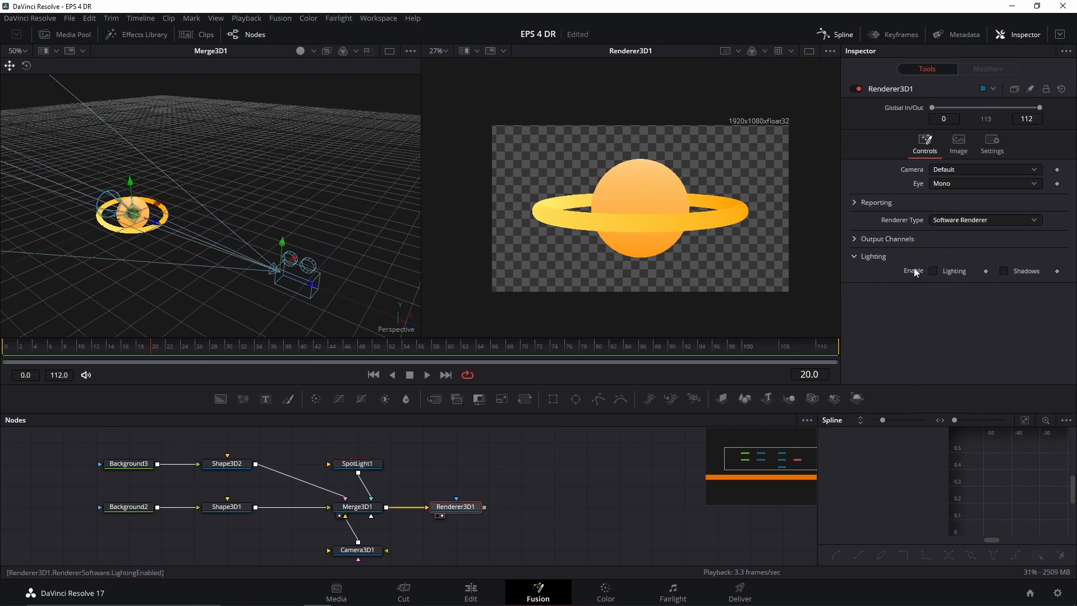
{"action": "left_click", "coordinate": [933, 271]}
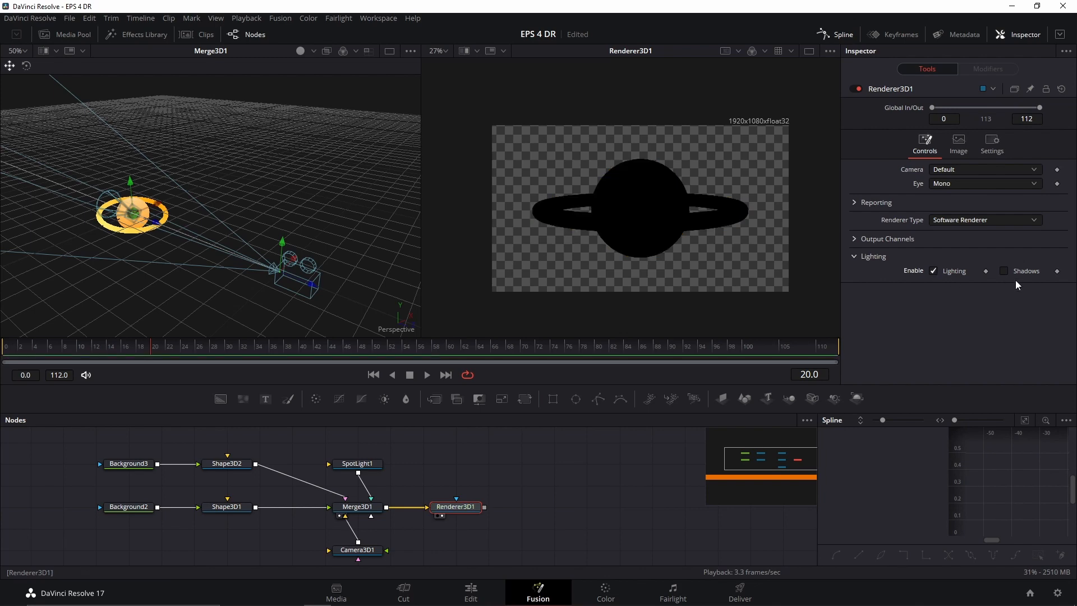
{"action": "left_click", "coordinate": [1003, 272]}
Move SpotLight1 out of the planet towards the camera and raise it, to about Y 0.459 and Z 1.287.
{"action": "left_click_drag", "start_coordinate": [197, 265], "coordinate": [207, 224]}
{"action": "scroll", "coordinate": [215, 242], "scroll_direction": "up", "scroll_amount": 1}
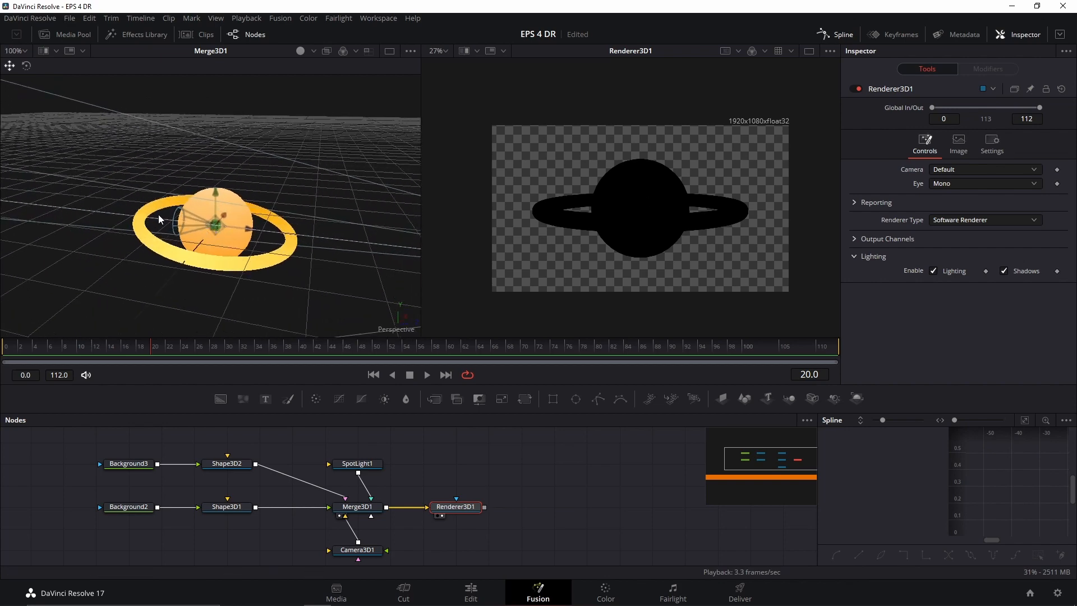
{"action": "left_click", "coordinate": [357, 464]}
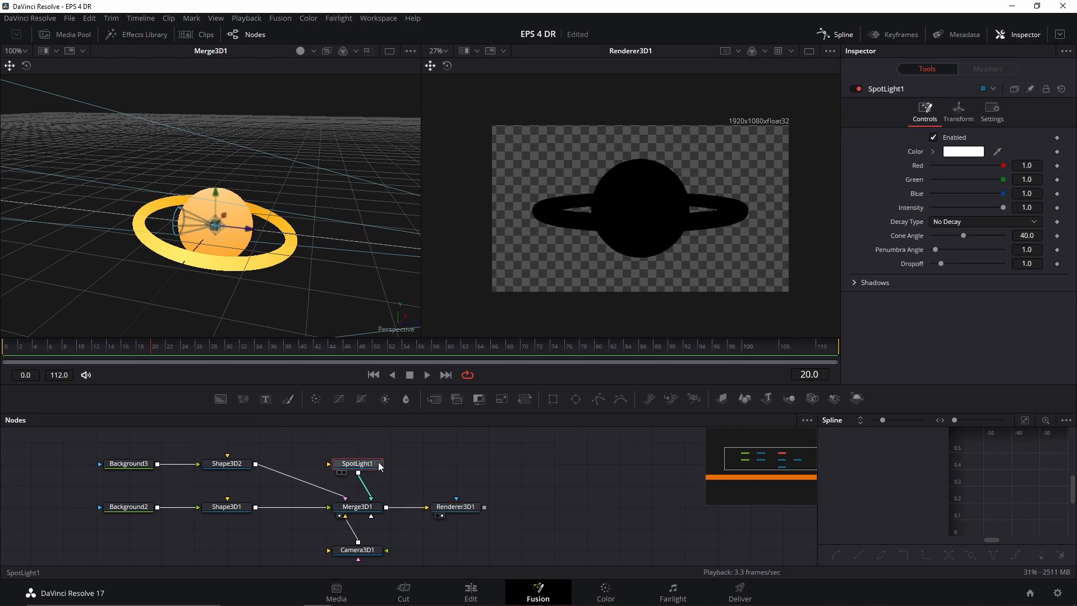
{"action": "mouse_move", "coordinate": [234, 231]}
{"action": "left_mouse_down"}
{"action": "mouse_move", "coordinate": [207, 221]}
{"action": "mouse_move", "coordinate": [254, 232]}
{"action": "left_mouse_up"}
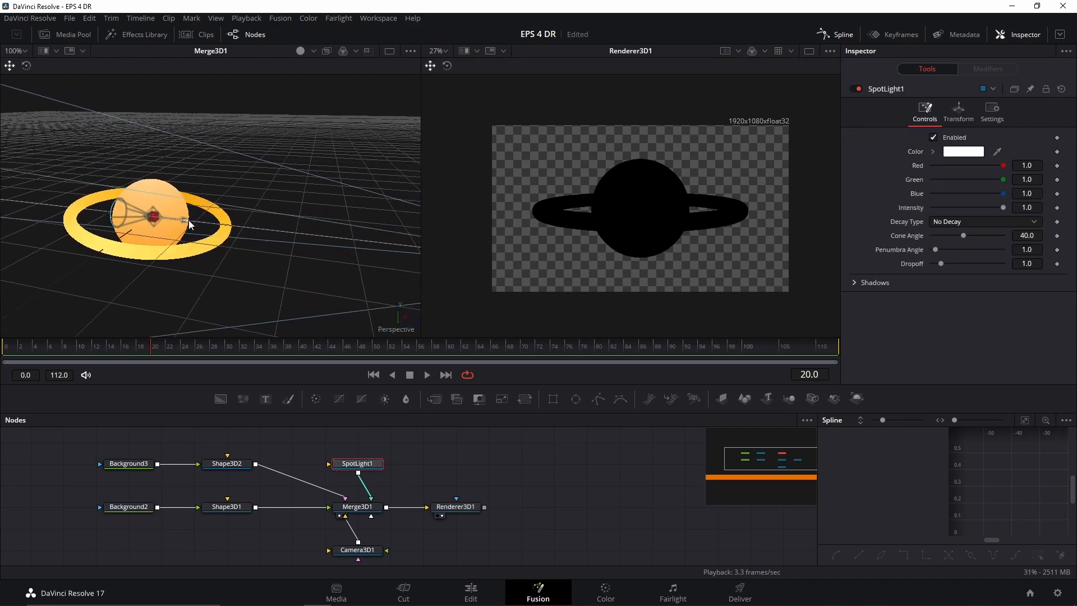
{"action": "left_click_drag", "start_coordinate": [185, 220], "coordinate": [459, 262]}
{"action": "left_click_drag", "start_coordinate": [371, 266], "coordinate": [319, 260]}
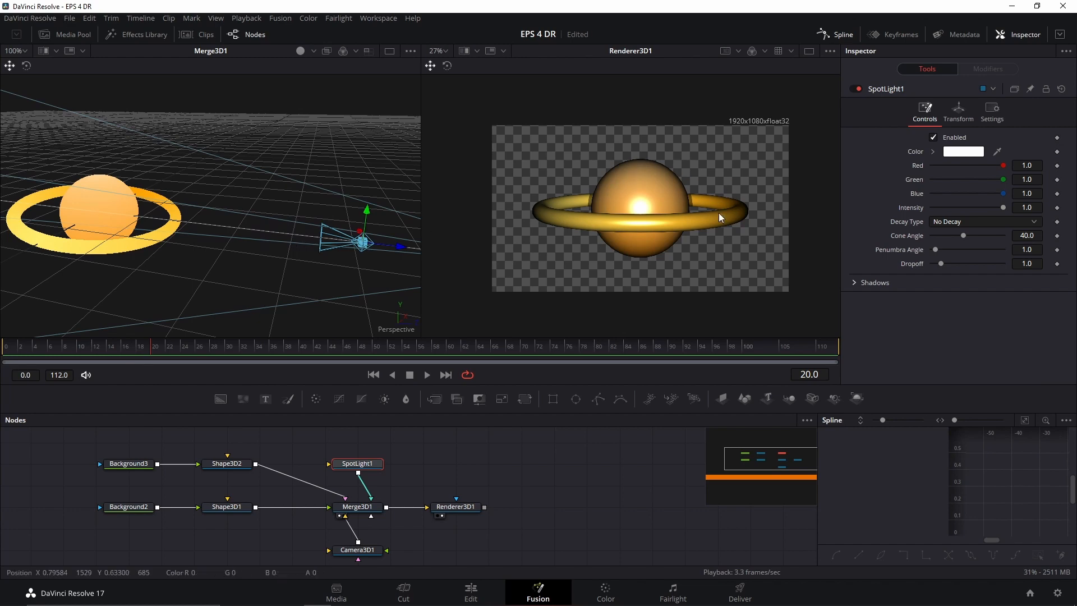
{"action": "scroll", "coordinate": [301, 258], "scroll_direction": "down", "scroll_amount": 5}
{"action": "left_click_drag", "start_coordinate": [300, 253], "coordinate": [270, 180]}
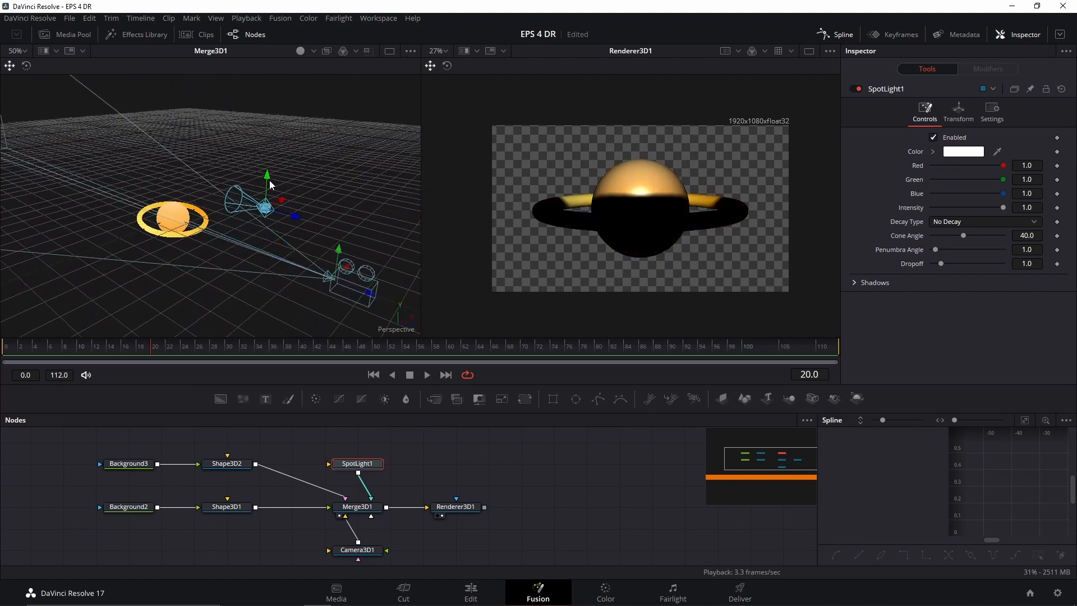
Make SpotLight1 use a target at the planet's centre and reposition the light at about X 1.064, Y 0.838, Z 1.211.
{"action": "left_click", "coordinate": [960, 112]}
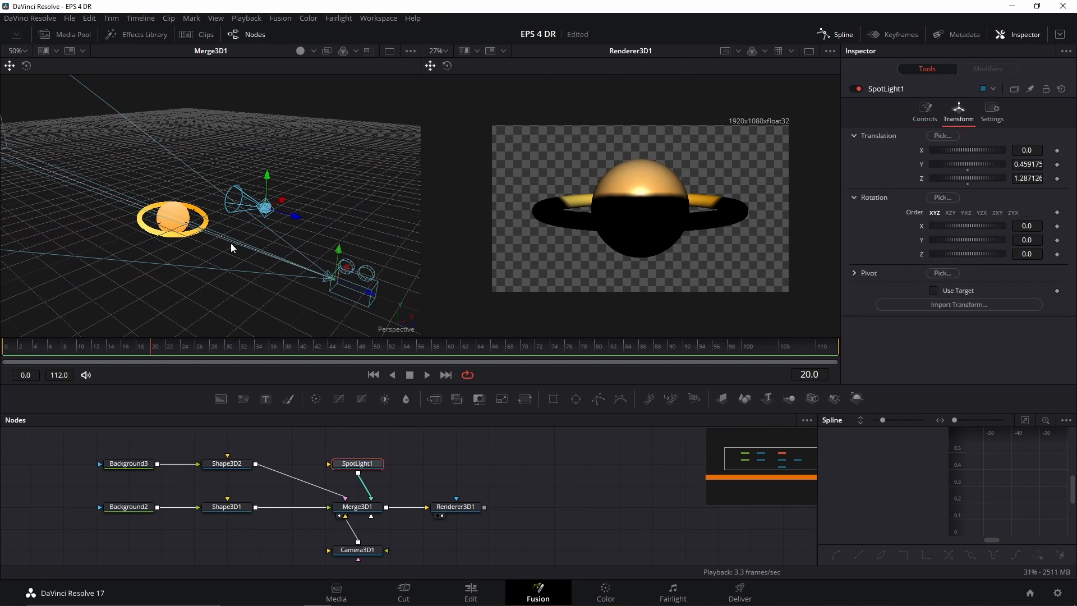
{"action": "scroll", "coordinate": [245, 219], "scroll_direction": "up", "scroll_amount": 2}
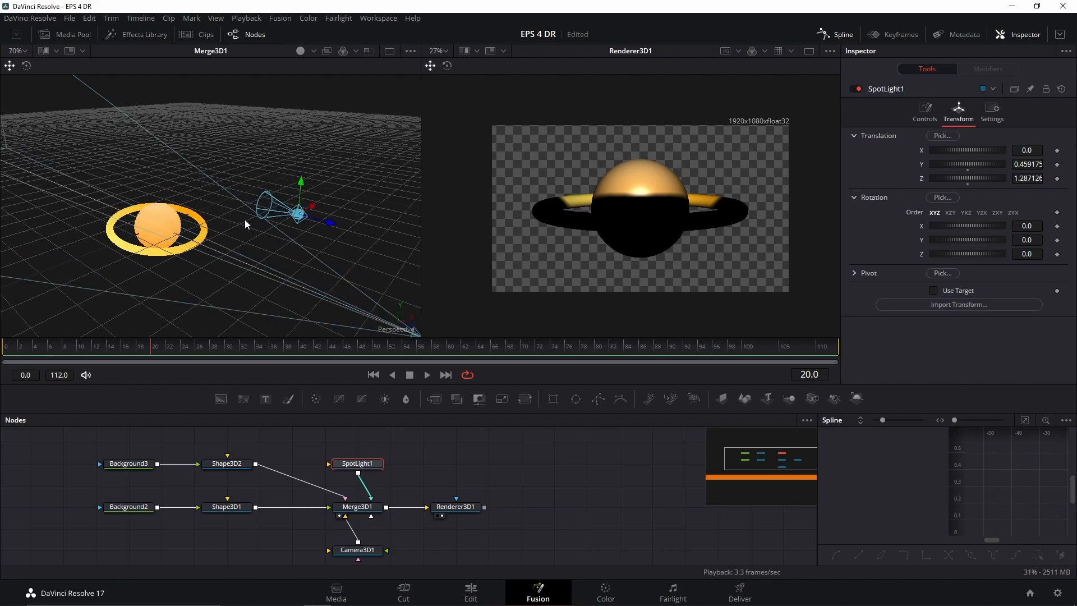
{"action": "left_click", "coordinate": [944, 289]}
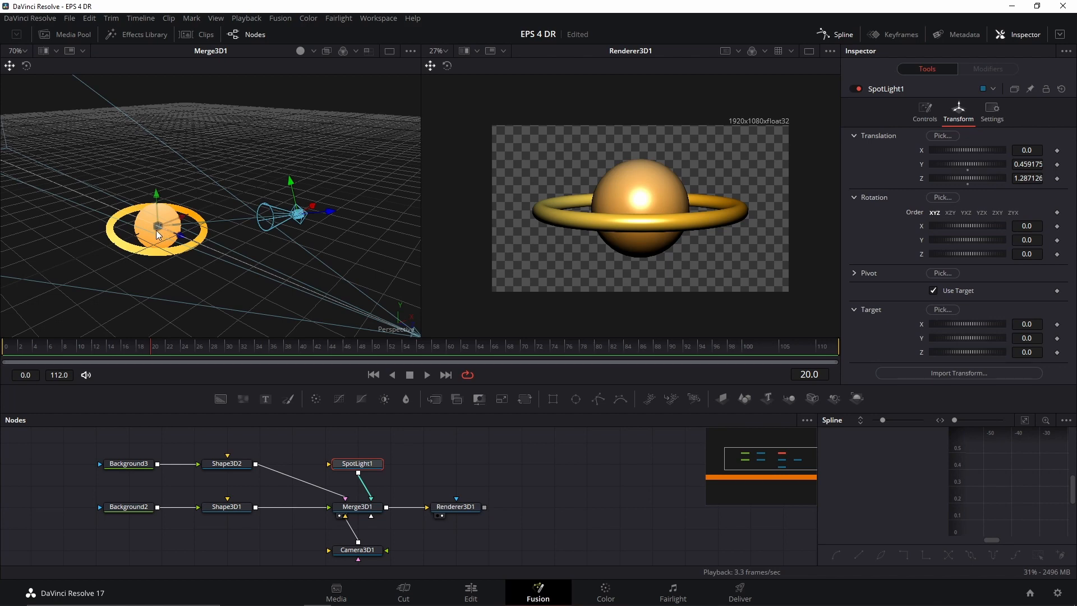
{"action": "left_click_drag", "start_coordinate": [326, 236], "coordinate": [368, 109]}
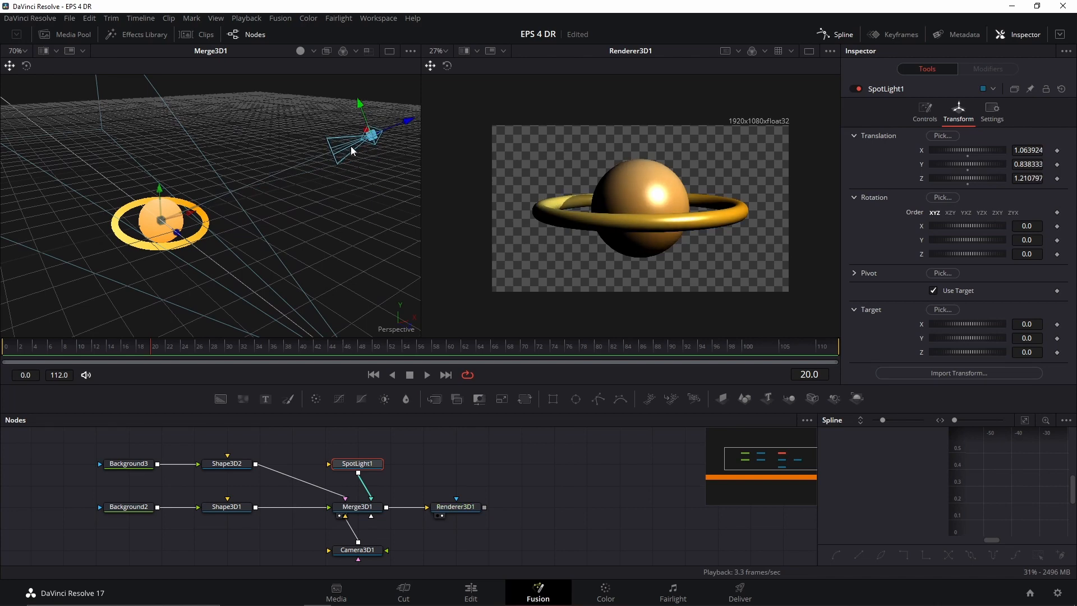
{"action": "left_click_drag", "start_coordinate": [350, 145], "coordinate": [371, 193]}
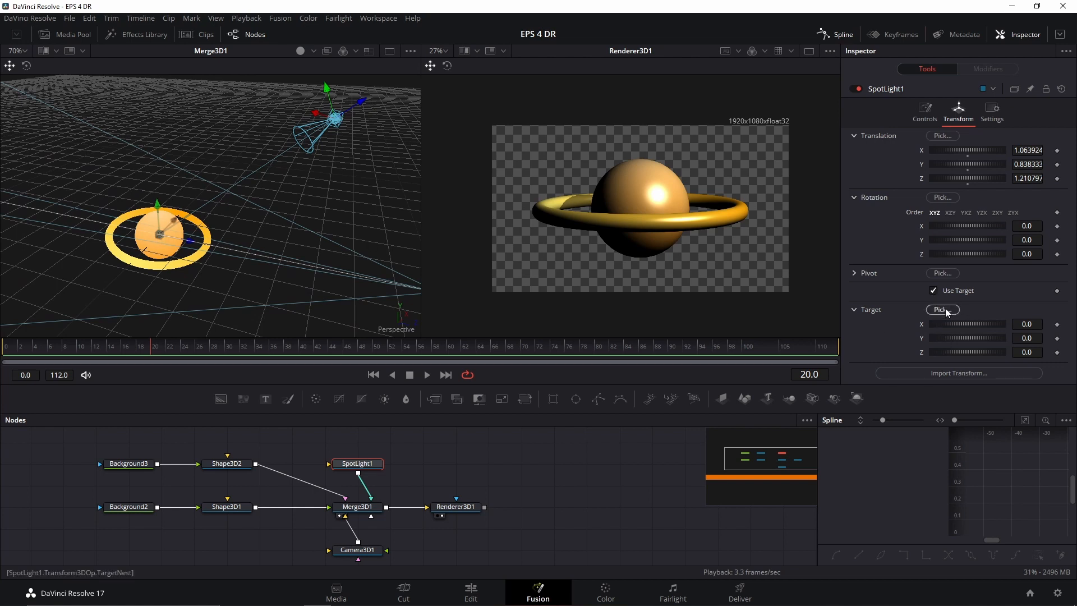
Try shifting SpotLight1's target along X to -0.522, and reset it to 0.
{"action": "mouse_move", "coordinate": [951, 326]}
{"action": "left_mouse_down"}
{"action": "mouse_move", "coordinate": [985, 324]}
{"action": "mouse_move", "coordinate": [928, 333]}
{"action": "mouse_move", "coordinate": [968, 340]}
{"action": "mouse_move", "coordinate": [952, 343]}
{"action": "left_mouse_up"}
{"action": "double_click", "coordinate": [921, 337]}
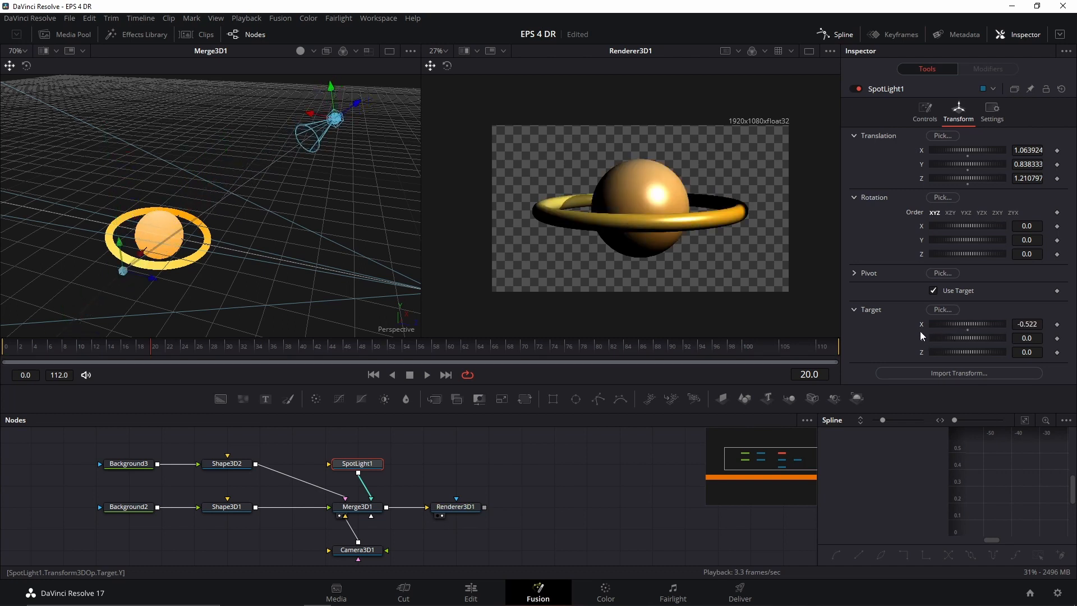
{"action": "double_click", "coordinate": [927, 325]}
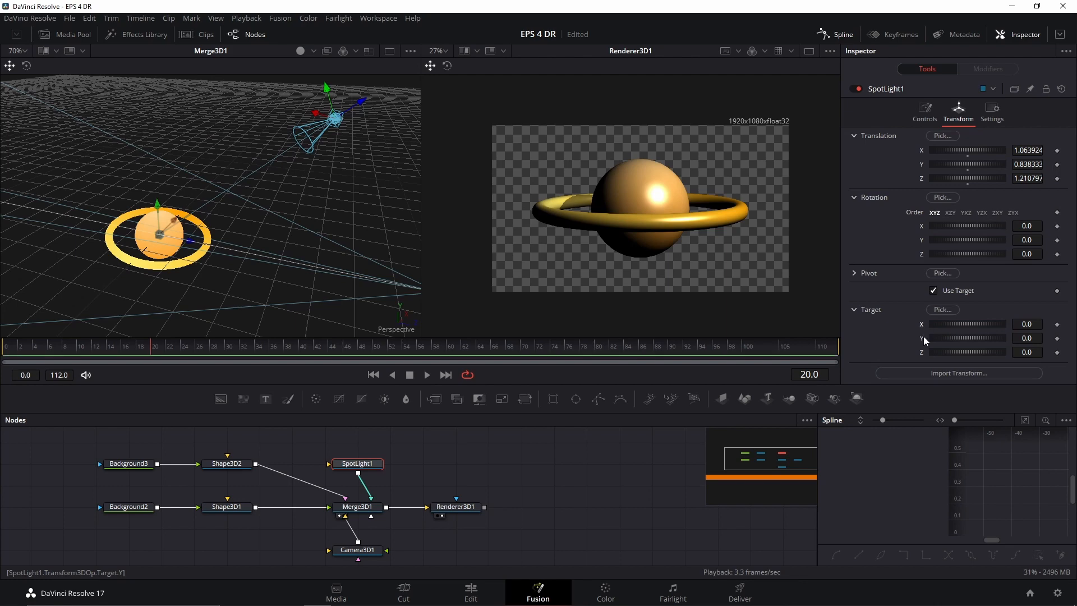
Reposition SpotLight1 on the opposite side in front of the planet, at about X -0.573, Y 0.522, Z 1.280.
{"action": "left_click_drag", "start_coordinate": [341, 299], "coordinate": [255, 276]}
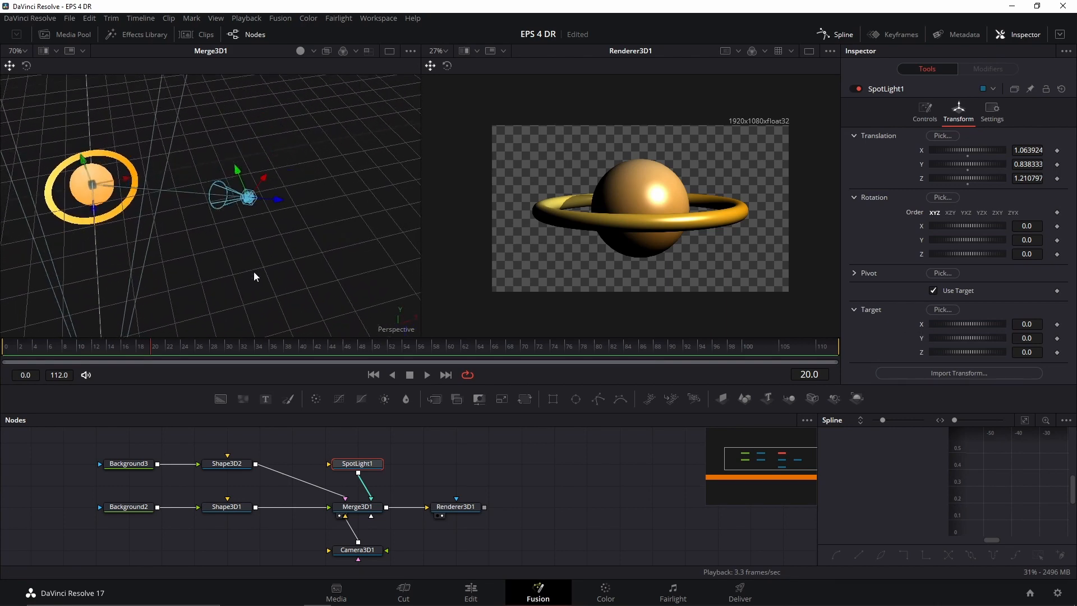
{"action": "left_click_drag", "start_coordinate": [266, 177], "coordinate": [104, 242]}
{"action": "left_click_drag", "start_coordinate": [130, 233], "coordinate": [250, 208]}
{"action": "left_click_drag", "start_coordinate": [117, 192], "coordinate": [185, 214]}
{"action": "left_click_drag", "start_coordinate": [240, 258], "coordinate": [336, 233]}
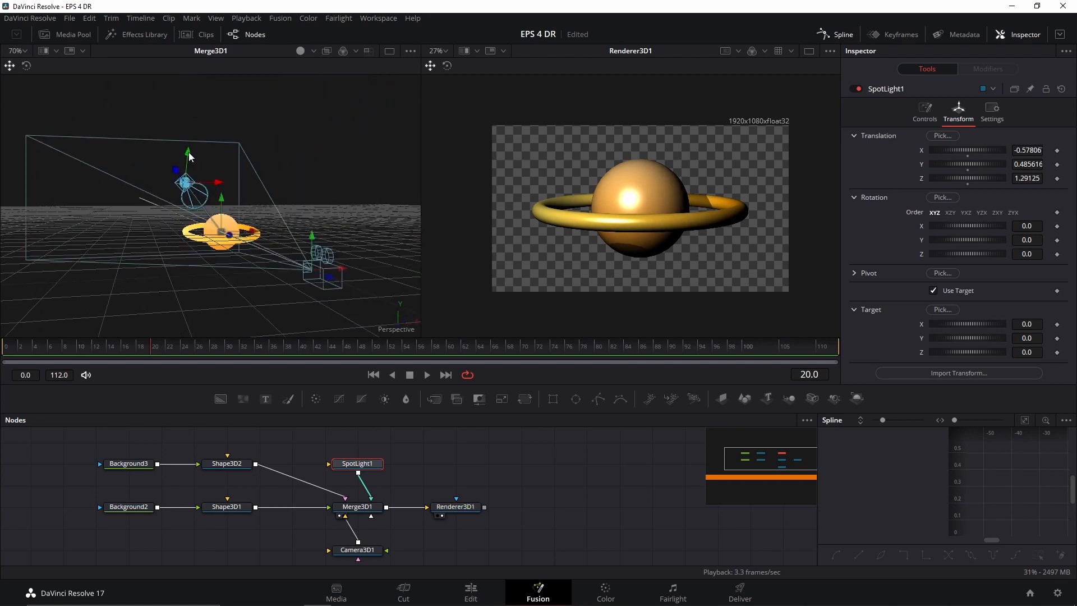
{"action": "left_click_drag", "start_coordinate": [189, 181], "coordinate": [205, 148]}
{"action": "left_click_drag", "start_coordinate": [271, 246], "coordinate": [220, 278]}
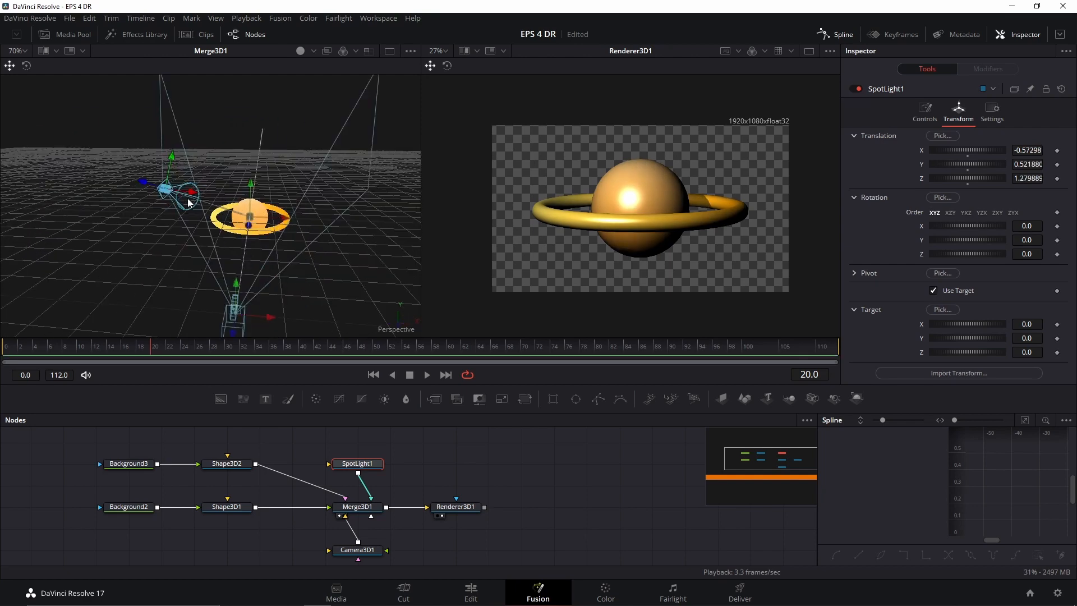
Soften and widen SpotLight1's beam with cone angle 68.03, penumbra angle 7.4 and dropoff 3.44.
{"action": "left_click", "coordinate": [925, 110]}
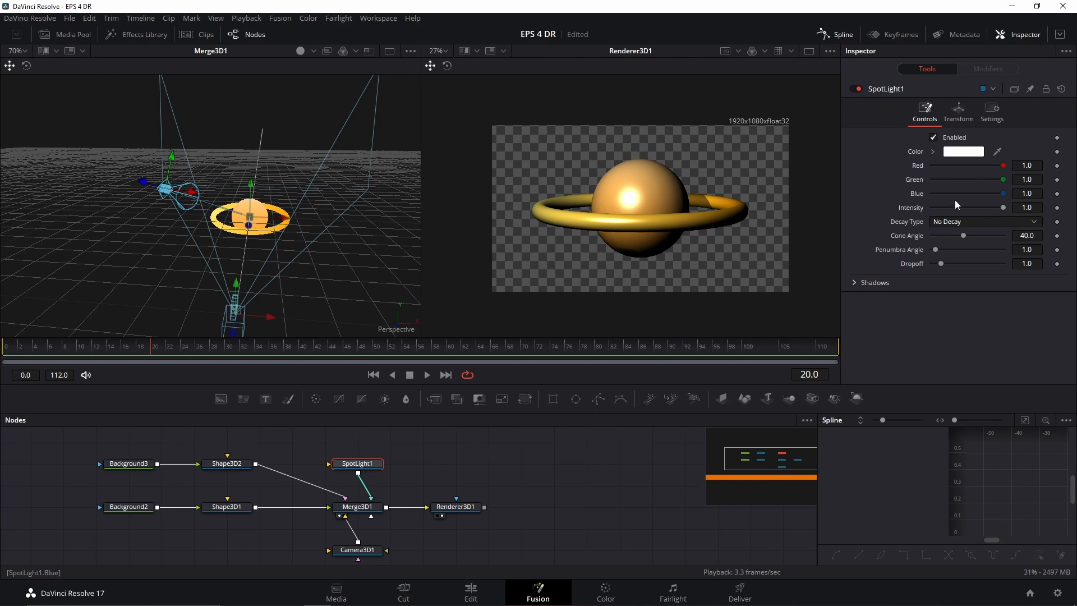
{"action": "mouse_move", "coordinate": [1004, 207]}
{"action": "left_mouse_down"}
{"action": "mouse_move", "coordinate": [976, 210]}
{"action": "mouse_move", "coordinate": [1019, 211]}
{"action": "left_mouse_up"}
{"action": "left_click_drag", "start_coordinate": [971, 237], "coordinate": [963, 265]}
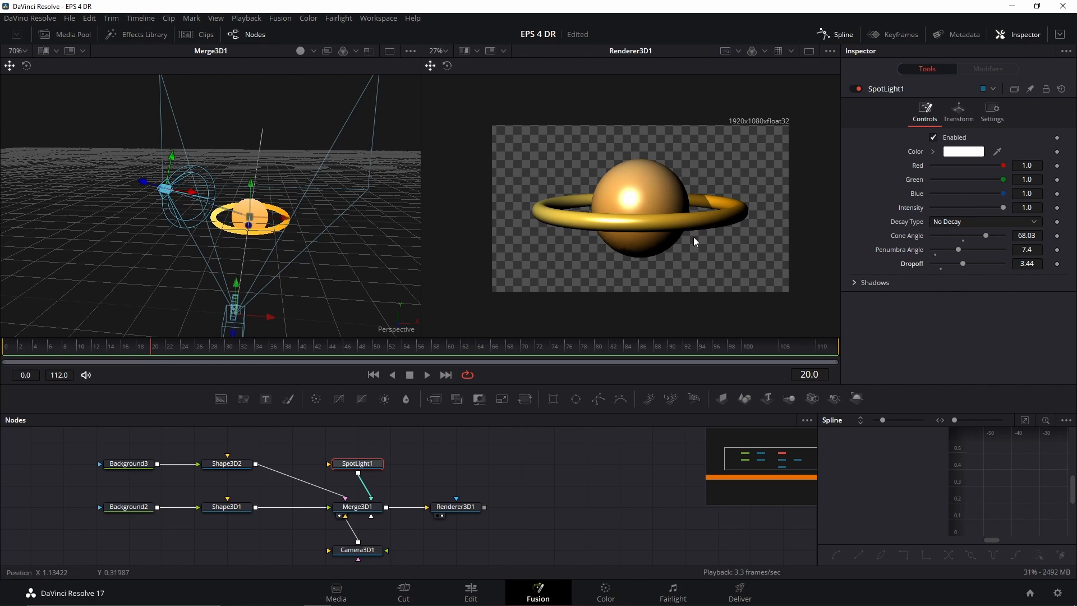
{"action": "left_click_drag", "start_coordinate": [288, 238], "coordinate": [255, 268]}
{"action": "scroll", "coordinate": [295, 242], "scroll_direction": "up", "scroll_amount": 1}
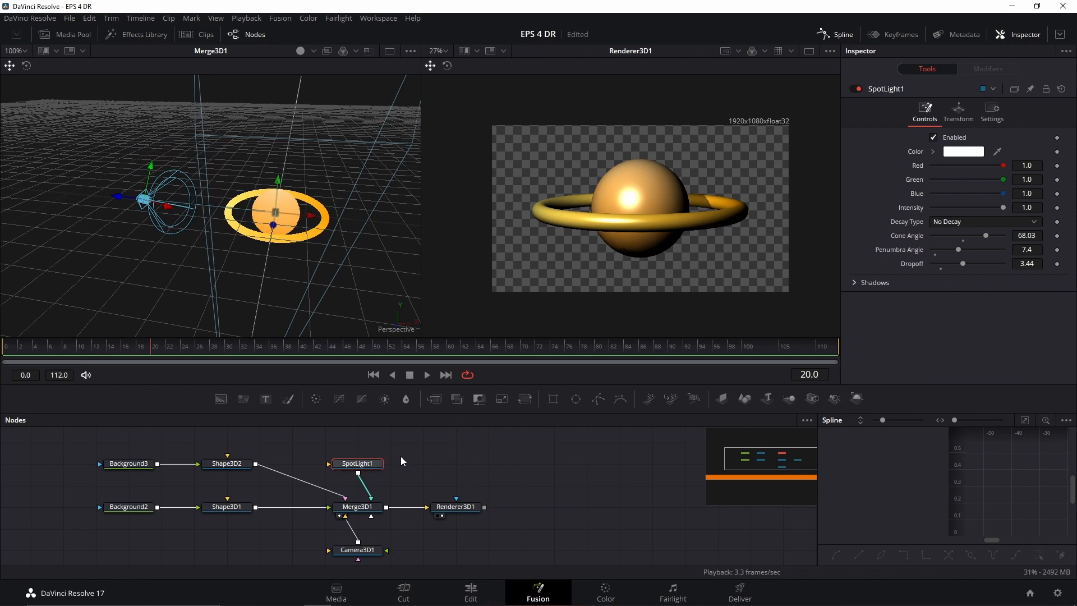
{"action": "left_click_drag", "start_coordinate": [401, 456], "coordinate": [375, 463]}
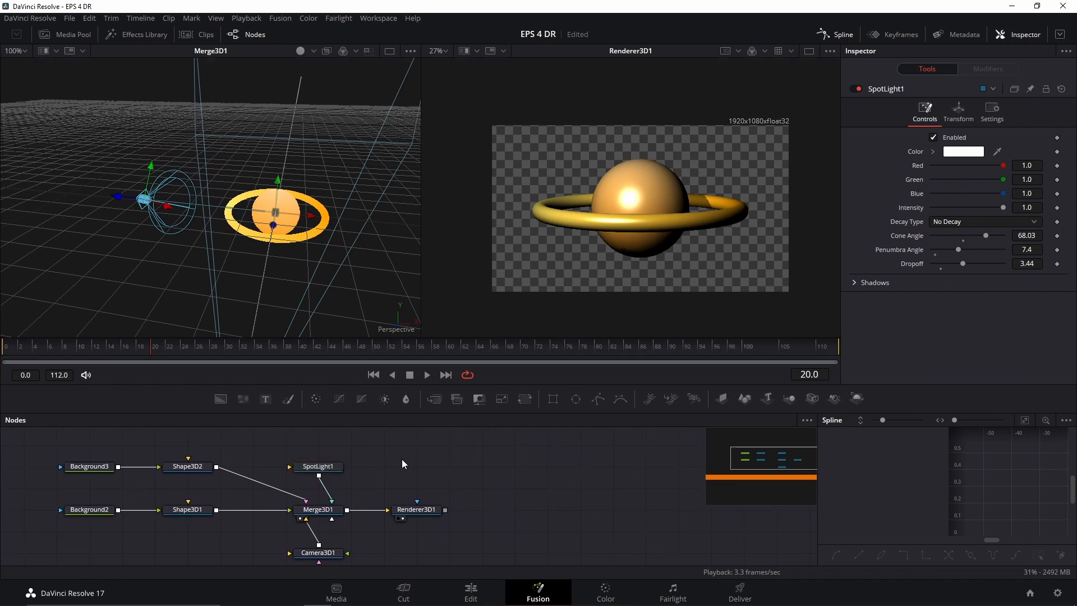
{"action": "key", "text": "shift+space"}
{"action": "type", "text": "und"}
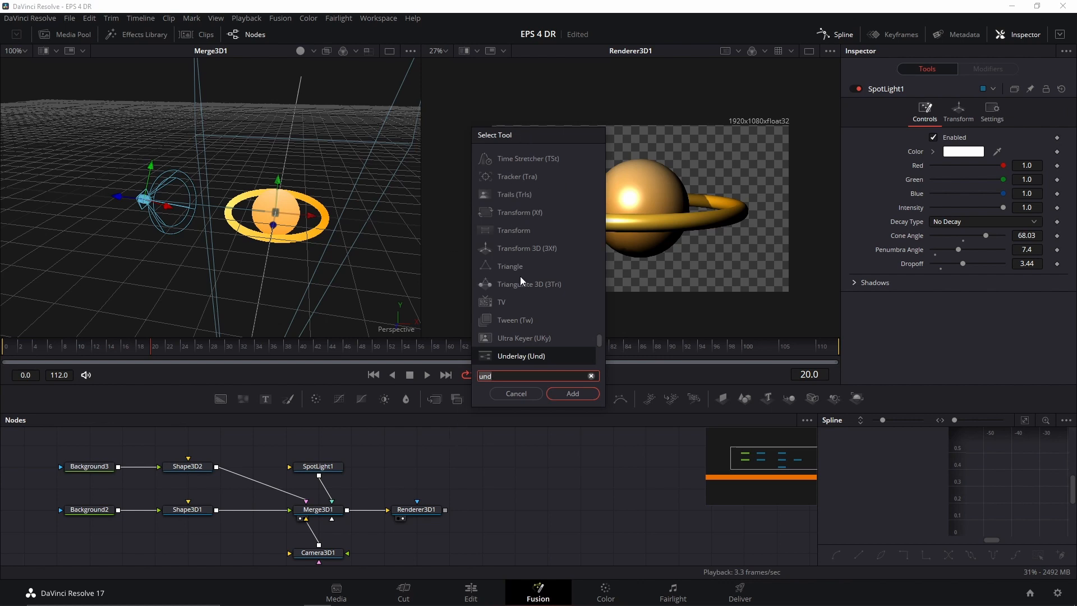
{"action": "left_click", "coordinate": [514, 396]}
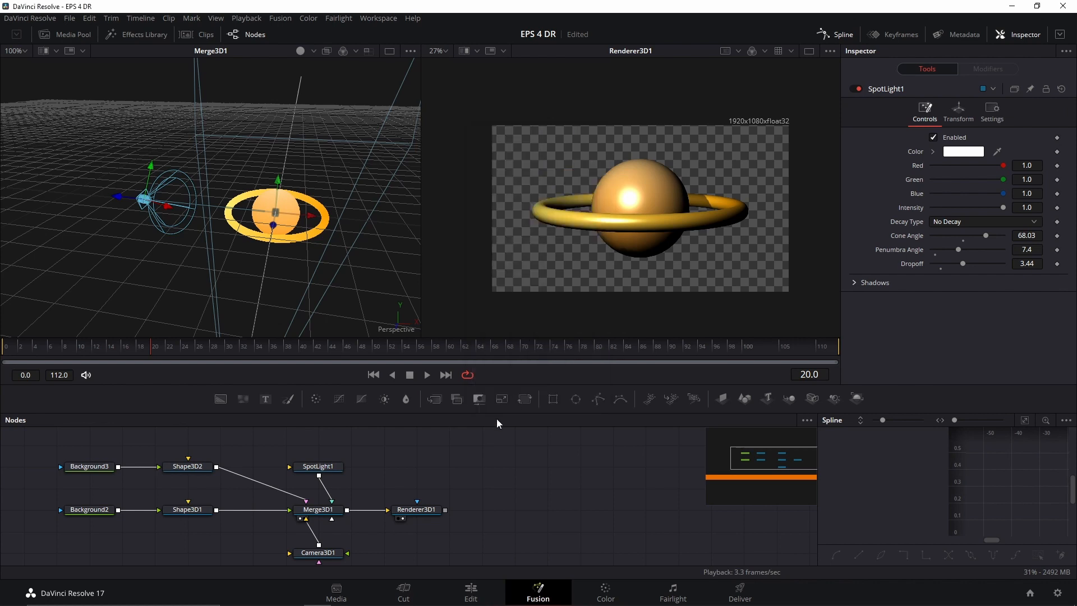
Add an Ambient Light node connected into Merge3D1, and tidy the layout by aligning it beside SpotLight1 and shifting Renderer3D1 aside.
{"action": "right_click", "coordinate": [408, 457]}
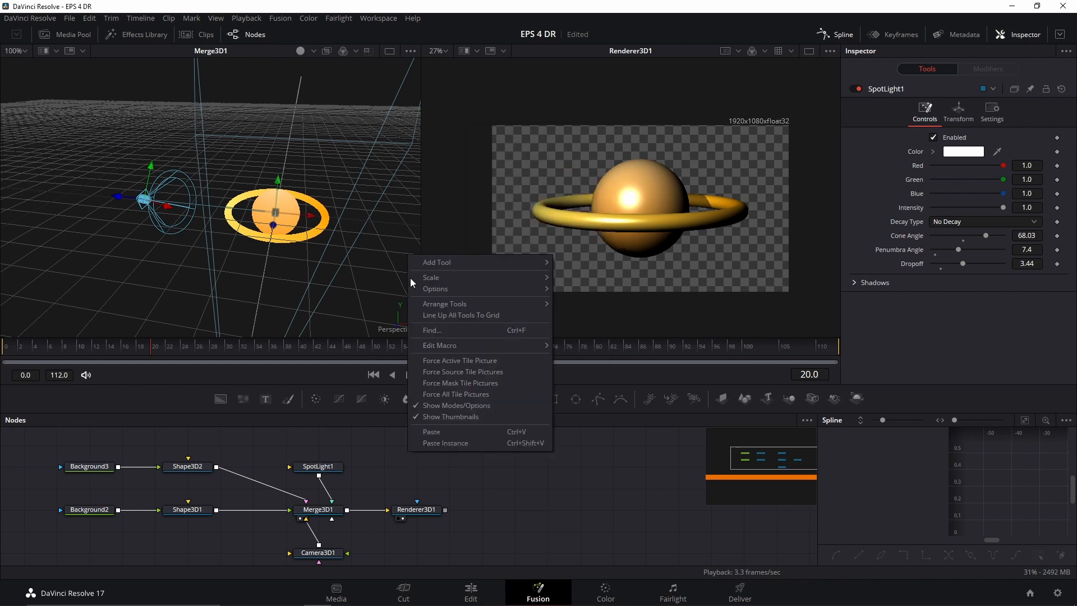
{"action": "mouse_move", "coordinate": [423, 267]}
{"action": "mouse_move", "coordinate": [588, 193]}
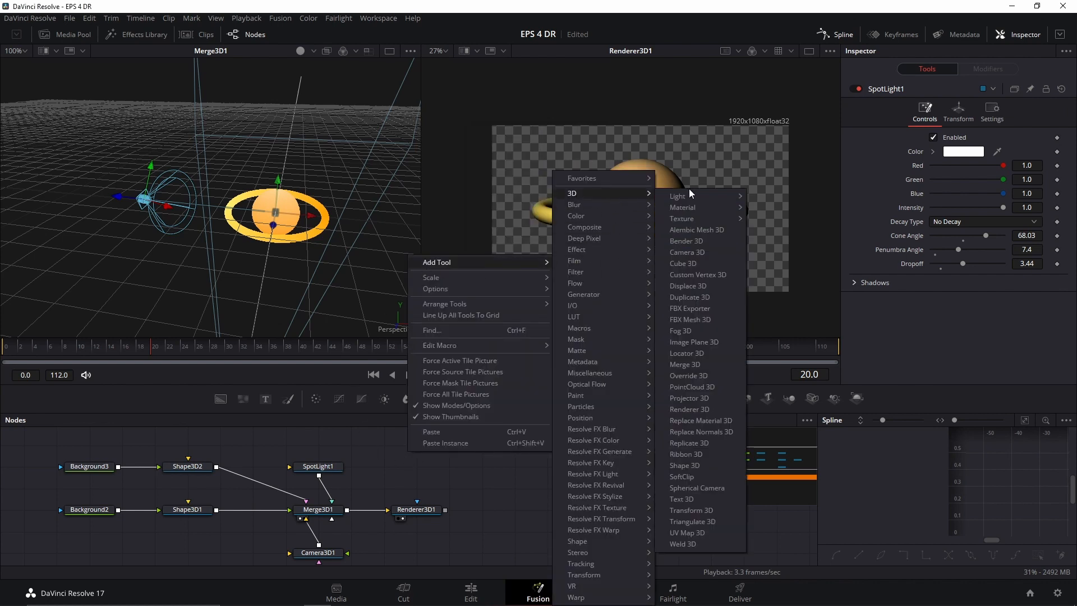
{"action": "mouse_move", "coordinate": [676, 195]}
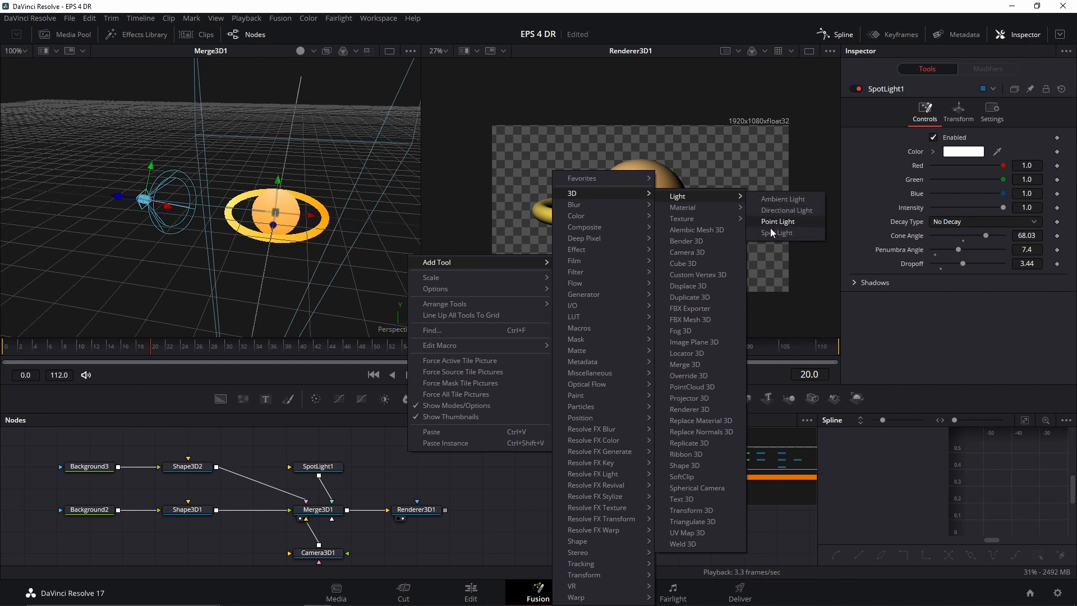
{"action": "left_click", "coordinate": [788, 200]}
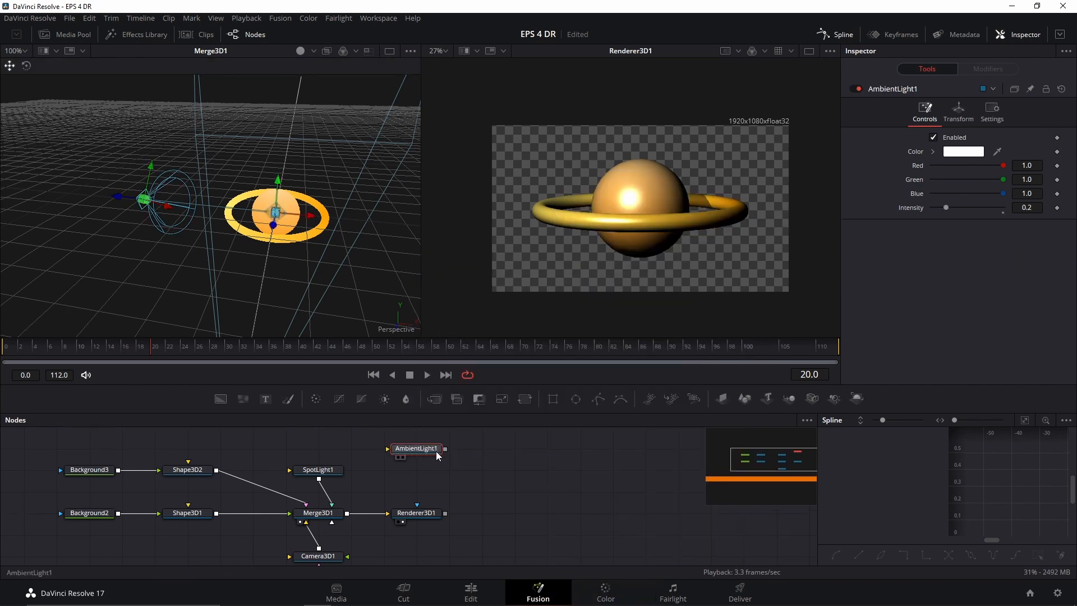
{"action": "left_click_drag", "start_coordinate": [441, 452], "coordinate": [318, 513]}
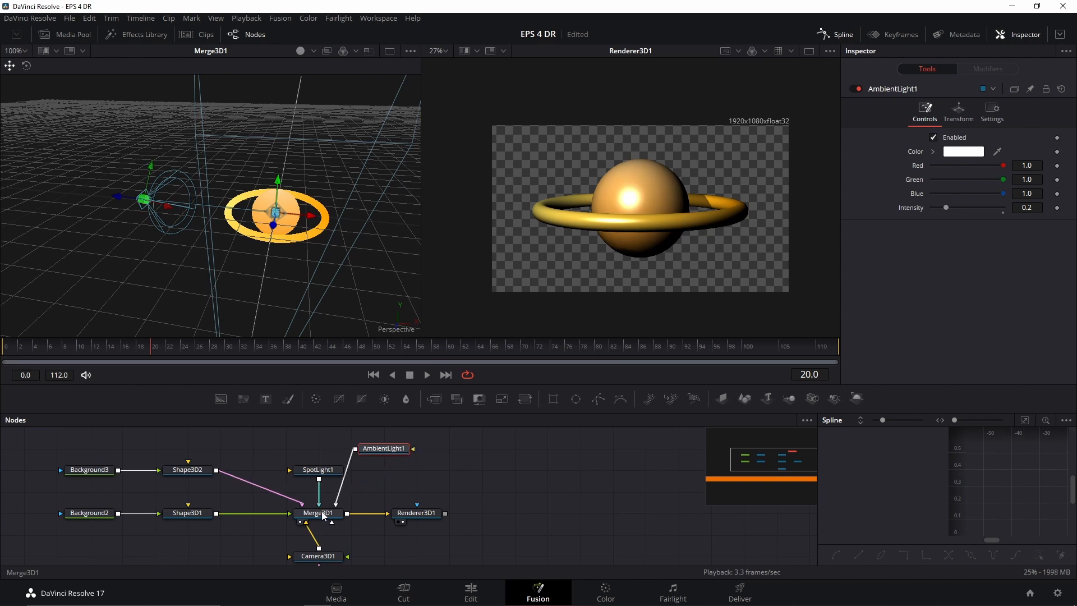
{"action": "left_click_drag", "start_coordinate": [394, 447], "coordinate": [395, 469]}
{"action": "left_click_drag", "start_coordinate": [416, 512], "coordinate": [449, 512]}
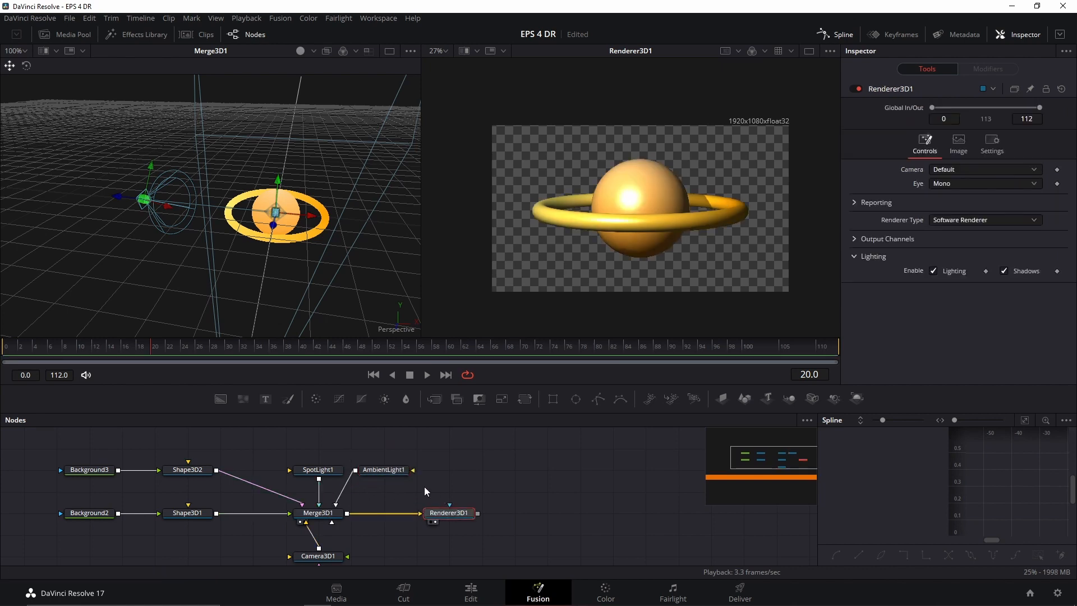
Move AmbientLight1 out of the planet to a raised position on the side opposite SpotLight1.
{"action": "left_click", "coordinate": [386, 469]}
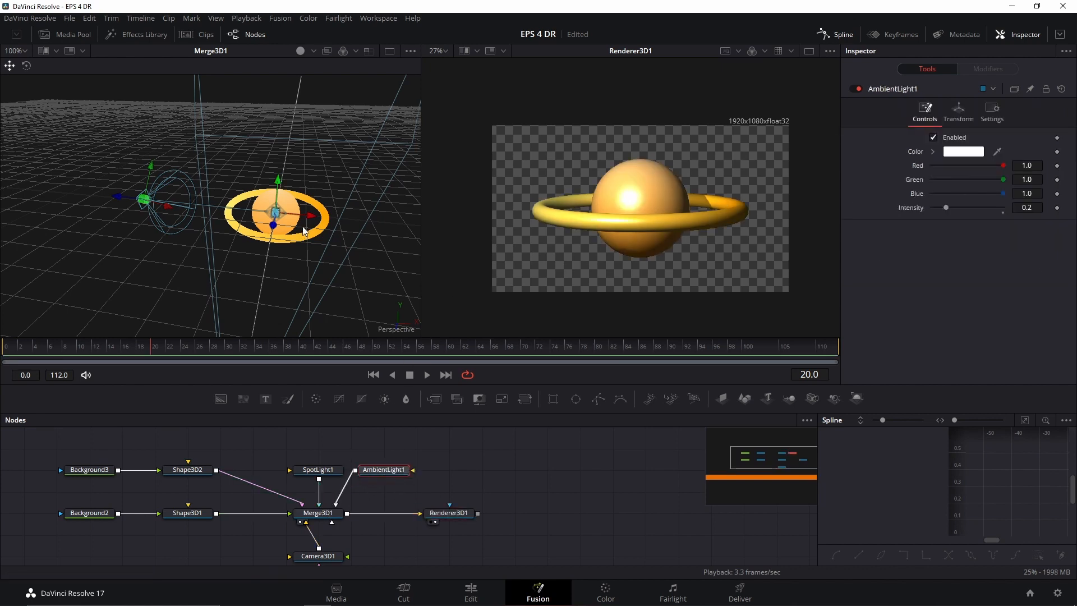
{"action": "left_click_drag", "start_coordinate": [305, 226], "coordinate": [375, 259]}
{"action": "left_click_drag", "start_coordinate": [248, 206], "coordinate": [331, 267]}
{"action": "left_click_drag", "start_coordinate": [317, 227], "coordinate": [339, 129]}
{"action": "mouse_move", "coordinate": [352, 196]}
{"action": "left_mouse_down"}
{"action": "mouse_move", "coordinate": [323, 200]}
{"action": "mouse_move", "coordinate": [355, 181]}
{"action": "left_mouse_up"}
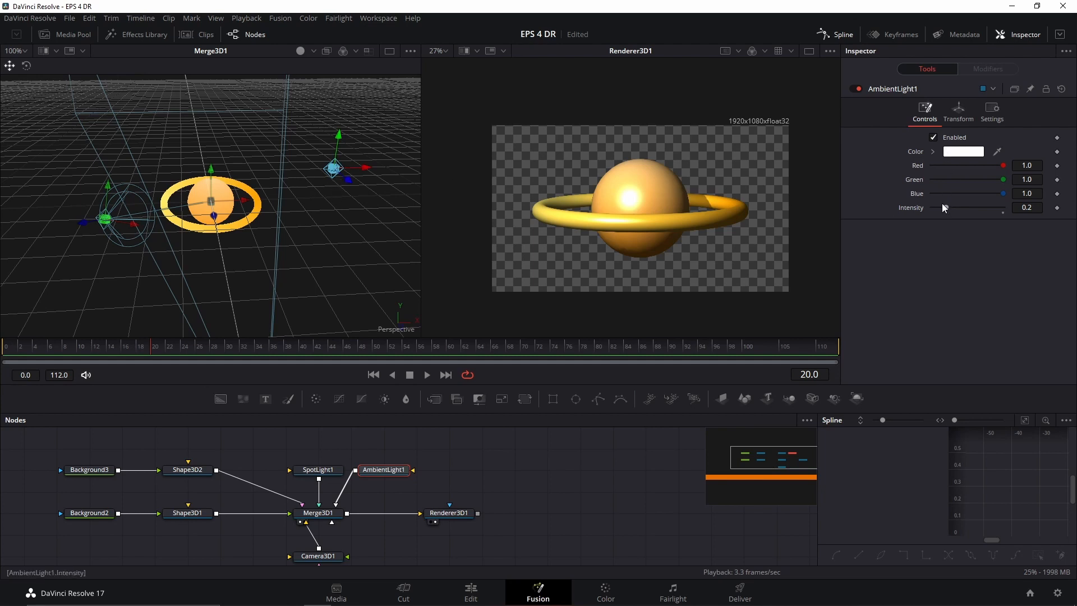
Lower AmbientLight1's intensity to 0.173 while checking the lighting on the planet and ring.
{"action": "mouse_move", "coordinate": [947, 206]}
{"action": "left_mouse_down"}
{"action": "mouse_move", "coordinate": [965, 208]}
{"action": "mouse_move", "coordinate": [948, 204]}
{"action": "left_mouse_up"}
{"action": "left_click_drag", "start_coordinate": [256, 139], "coordinate": [227, 151]}
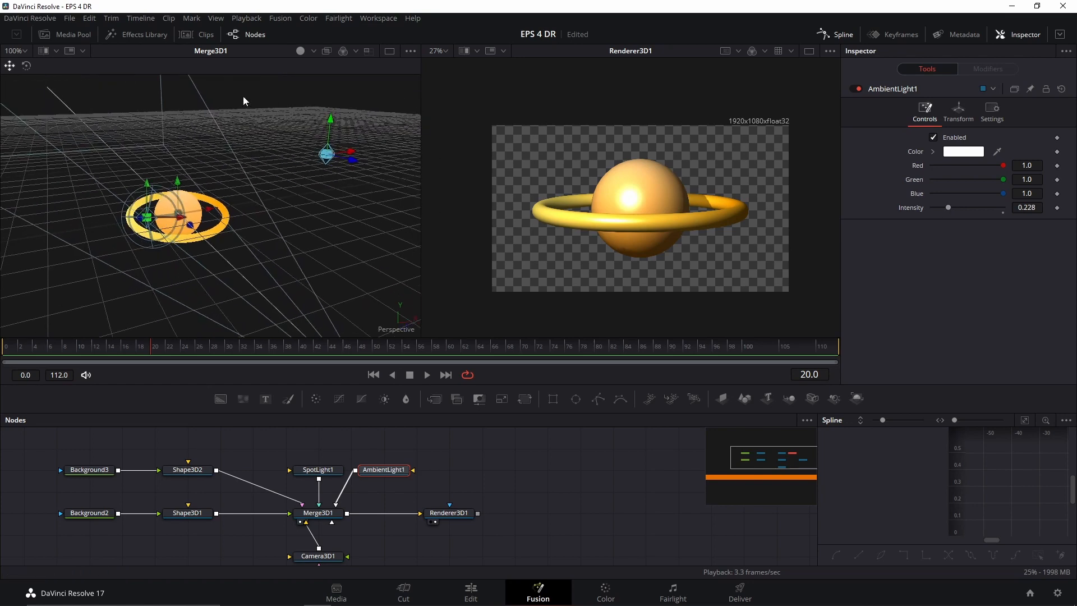
{"action": "left_click_drag", "start_coordinate": [220, 256], "coordinate": [82, 194]}
{"action": "left_click_drag", "start_coordinate": [267, 252], "coordinate": [250, 271]}
{"action": "left_click_drag", "start_coordinate": [950, 210], "coordinate": [946, 207]}
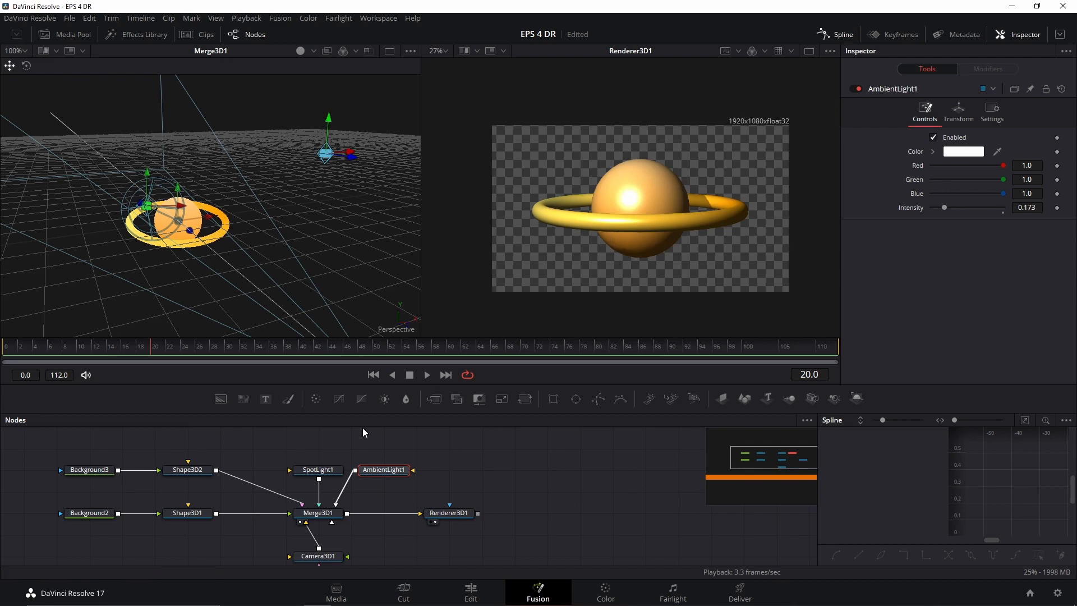
Reduce the specular intensity of the planet sphere's material, Shape3D1, to 0.323.
{"action": "left_click", "coordinate": [193, 515]}
{"action": "left_click_drag", "start_coordinate": [197, 278], "coordinate": [244, 233]}
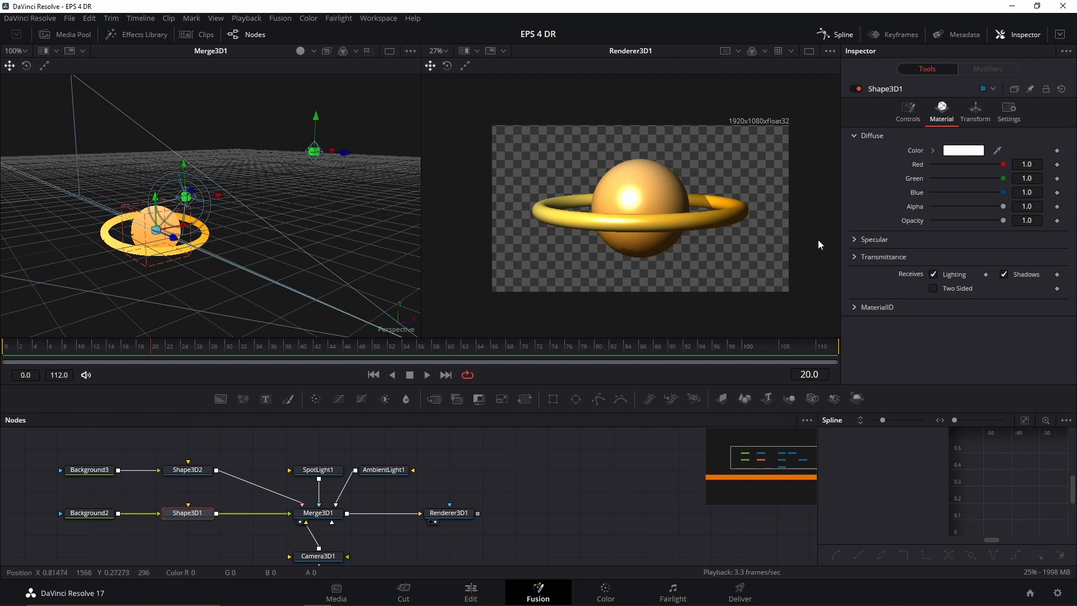
{"action": "left_click", "coordinate": [855, 240]}
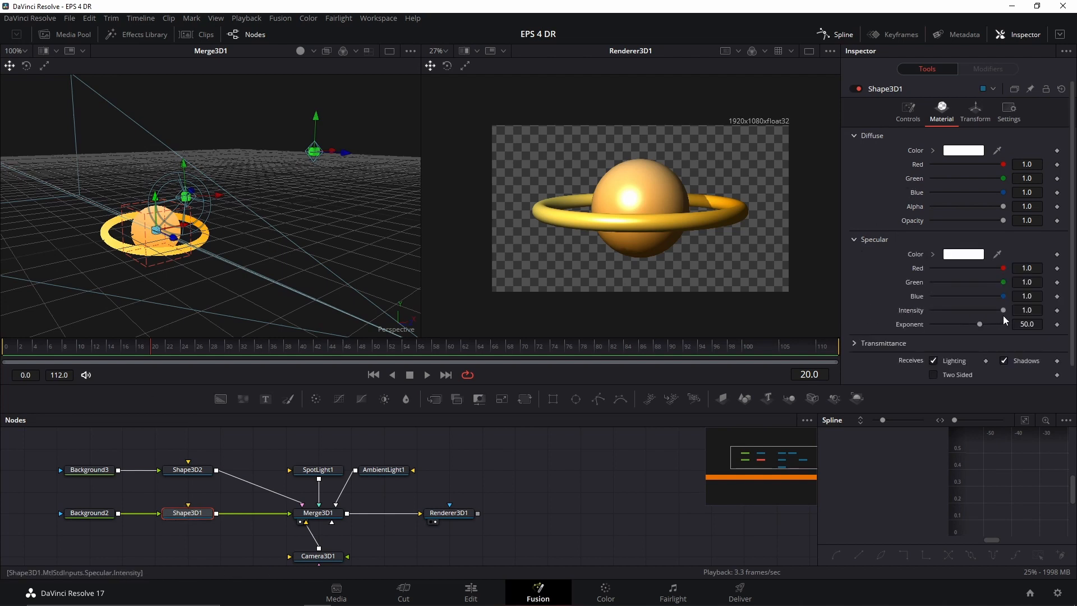
{"action": "left_click_drag", "start_coordinate": [1005, 314], "coordinate": [957, 308]}
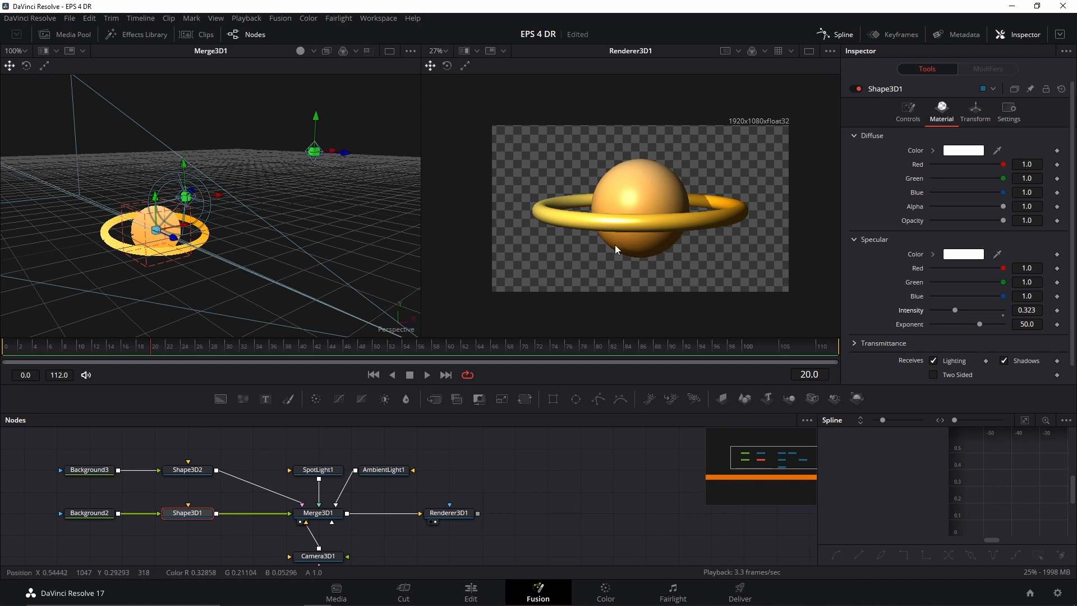
Reduce the specular intensity of the ring's material, Shape3D2, to 0.331 and deselect the node.
{"action": "left_click", "coordinate": [191, 476]}
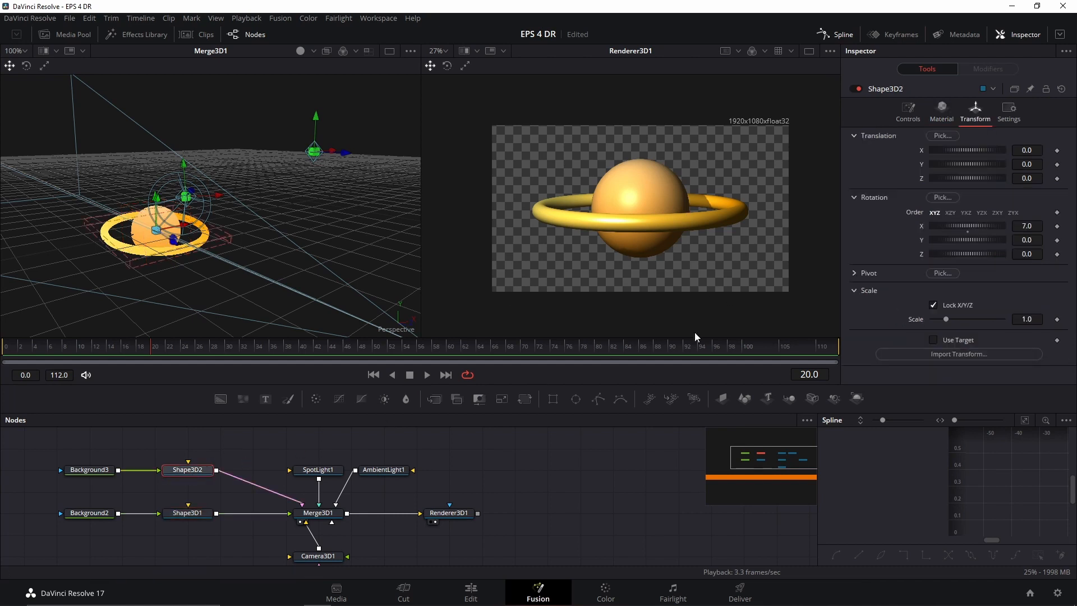
{"action": "left_click", "coordinate": [919, 119]}
{"action": "left_click", "coordinate": [942, 112]}
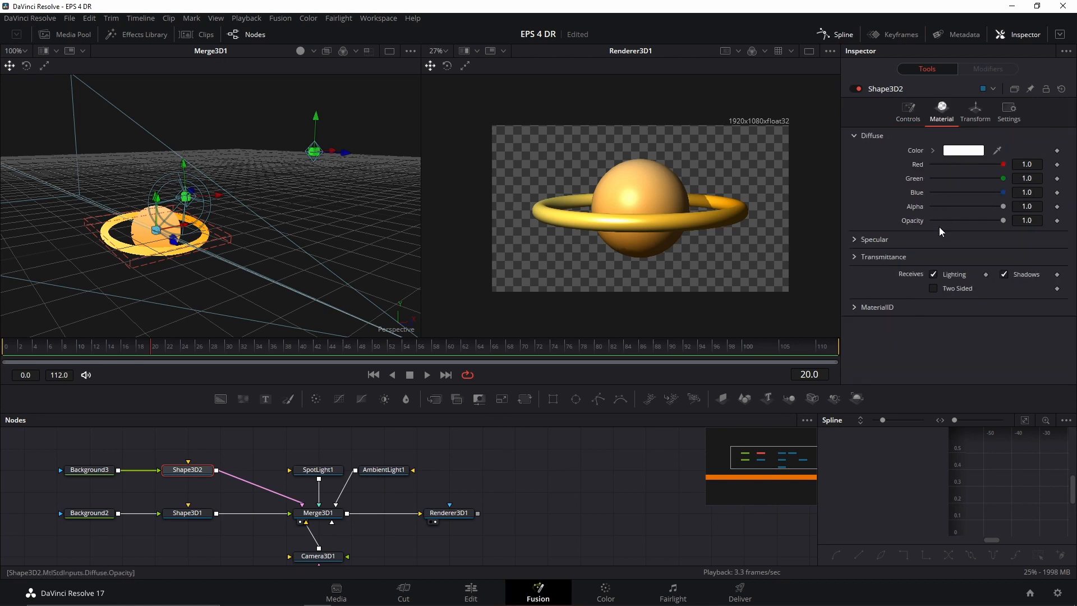
{"action": "left_click", "coordinate": [855, 239]}
{"action": "left_click_drag", "start_coordinate": [1003, 310], "coordinate": [954, 313]}
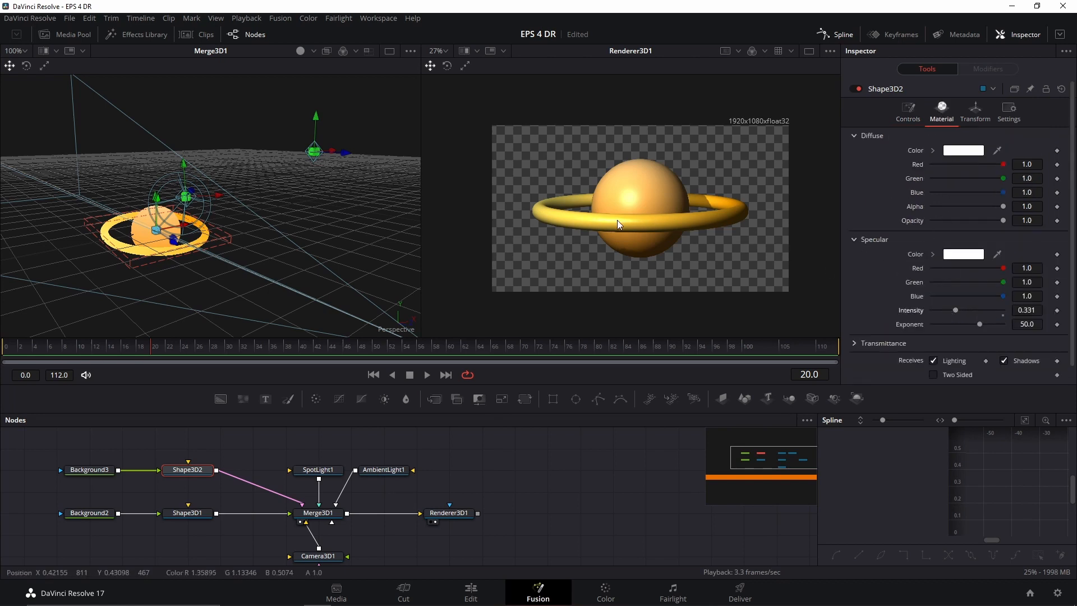
{"action": "left_click", "coordinate": [519, 432]}
Try raising the planet sphere and the ring separately in the 3D scene, and undo both moves.
{"action": "left_click_drag", "start_coordinate": [264, 255], "coordinate": [197, 247]}
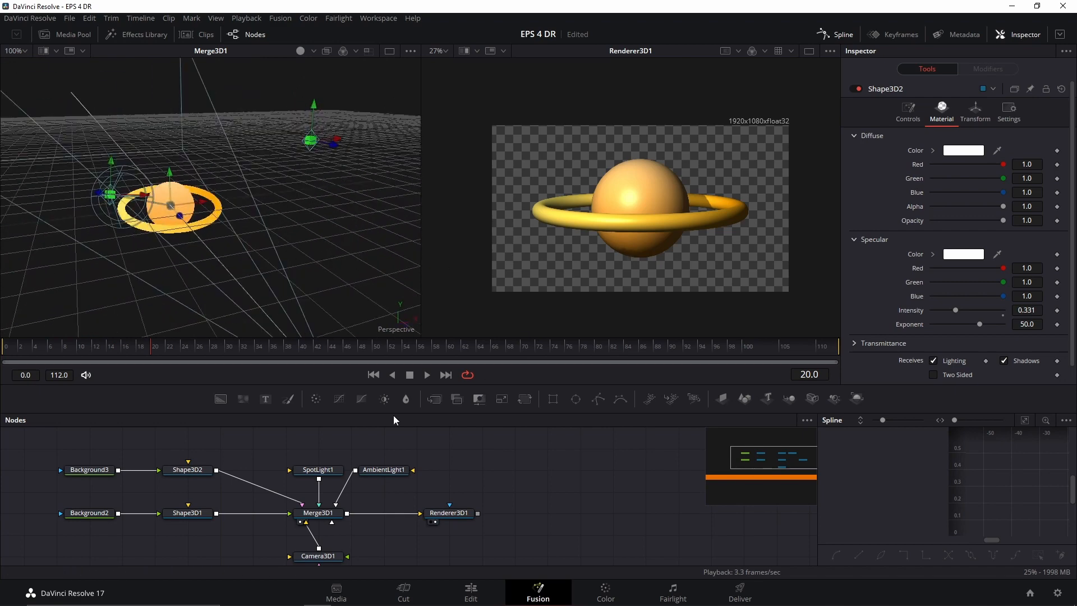
{"action": "middle_click", "coordinate": [387, 471]}
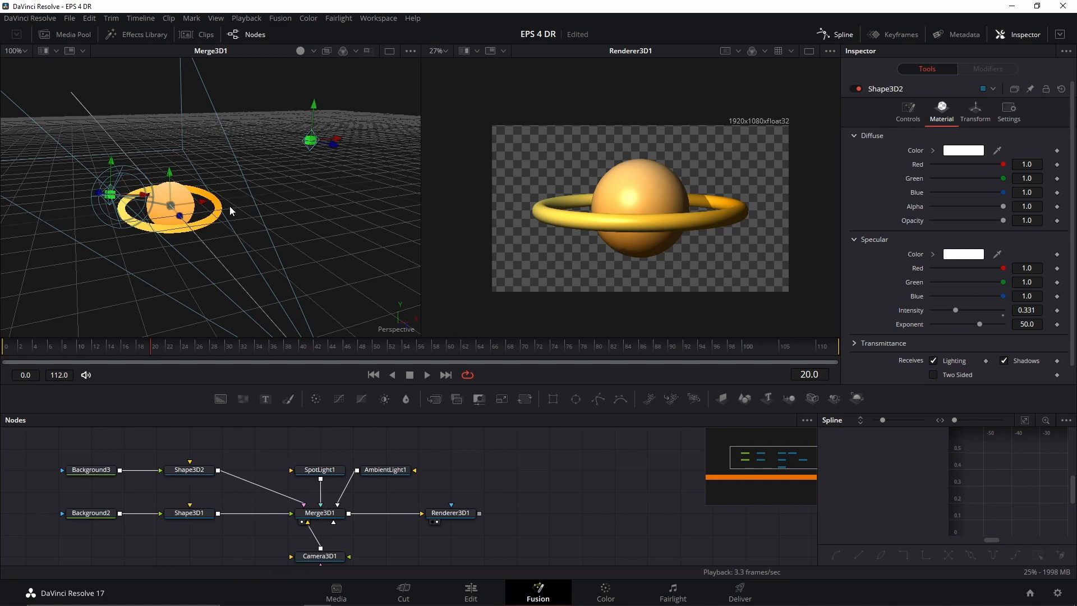
{"action": "left_click_drag", "start_coordinate": [230, 206], "coordinate": [137, 196]}
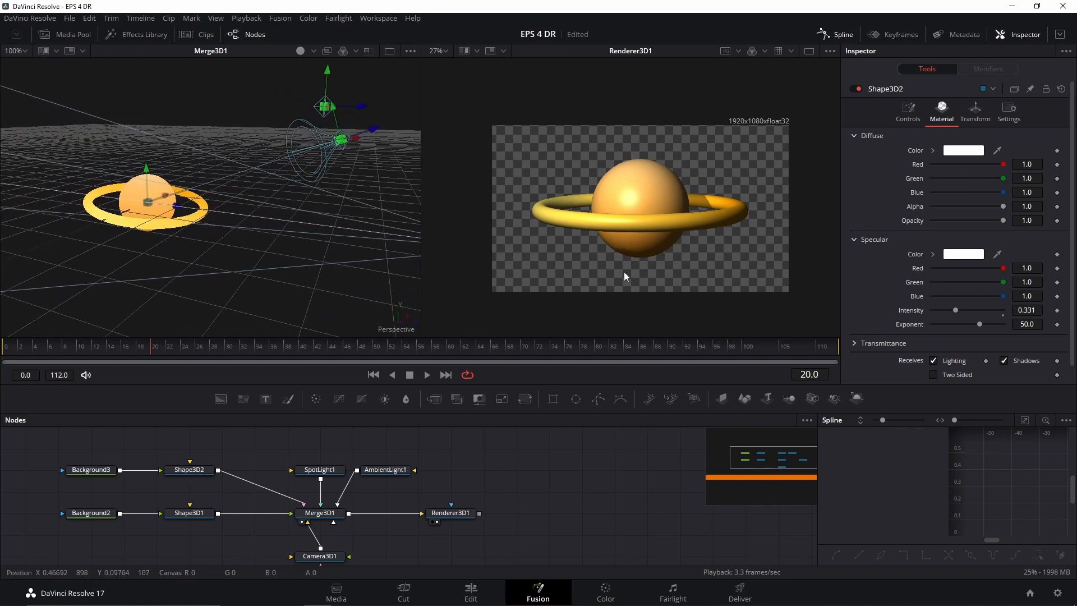
{"action": "left_click", "coordinate": [201, 514]}
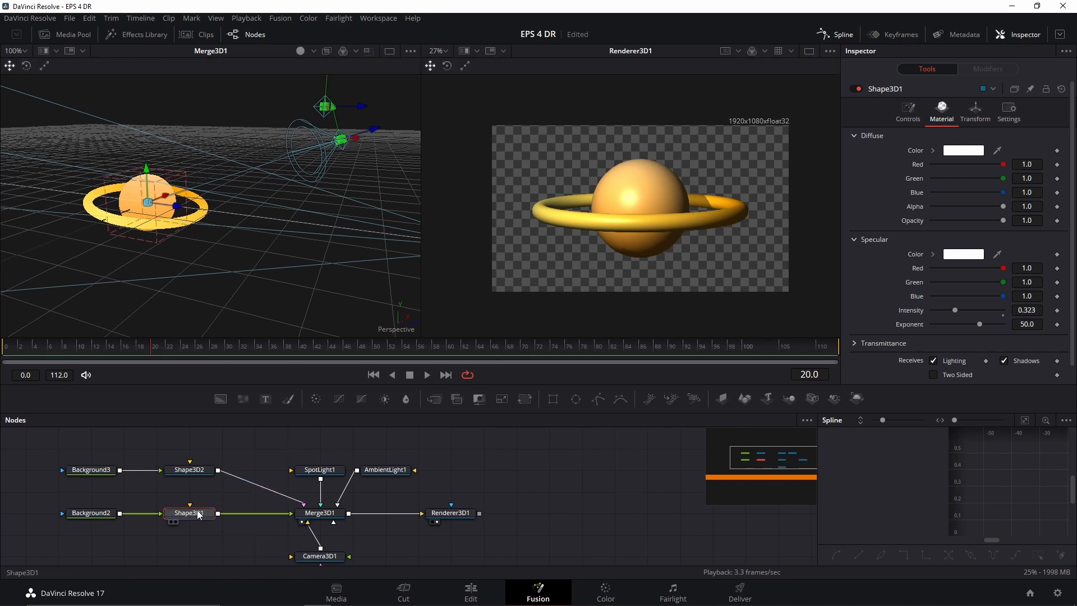
{"action": "left_click_drag", "start_coordinate": [153, 174], "coordinate": [150, 160]}
{"action": "left_click", "coordinate": [150, 177]}
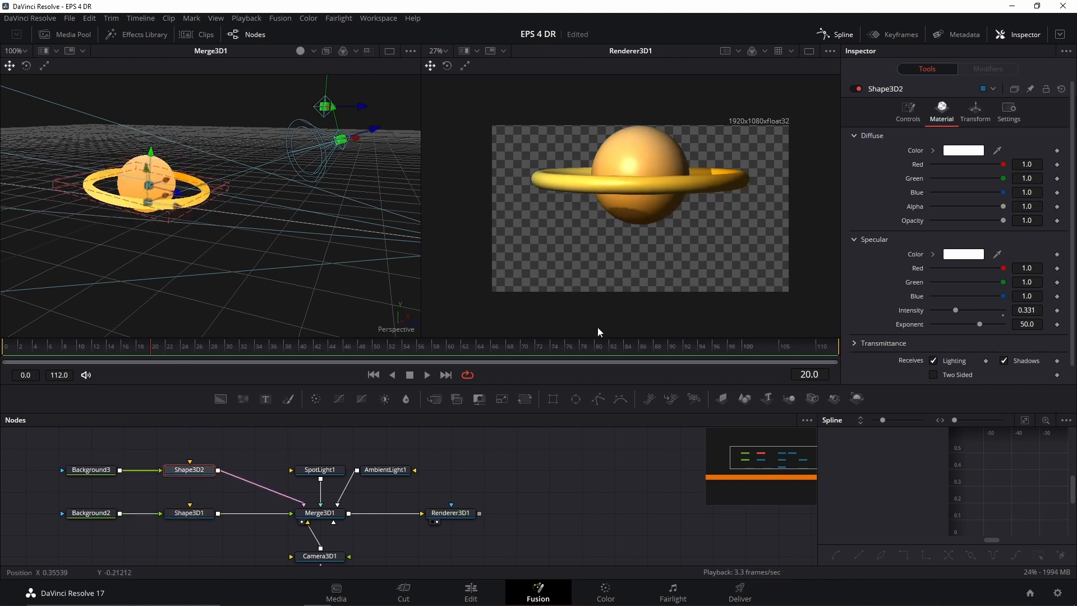
{"action": "key", "text": "ctrl+z"}
{"action": "key", "text": "ctrl+z"}
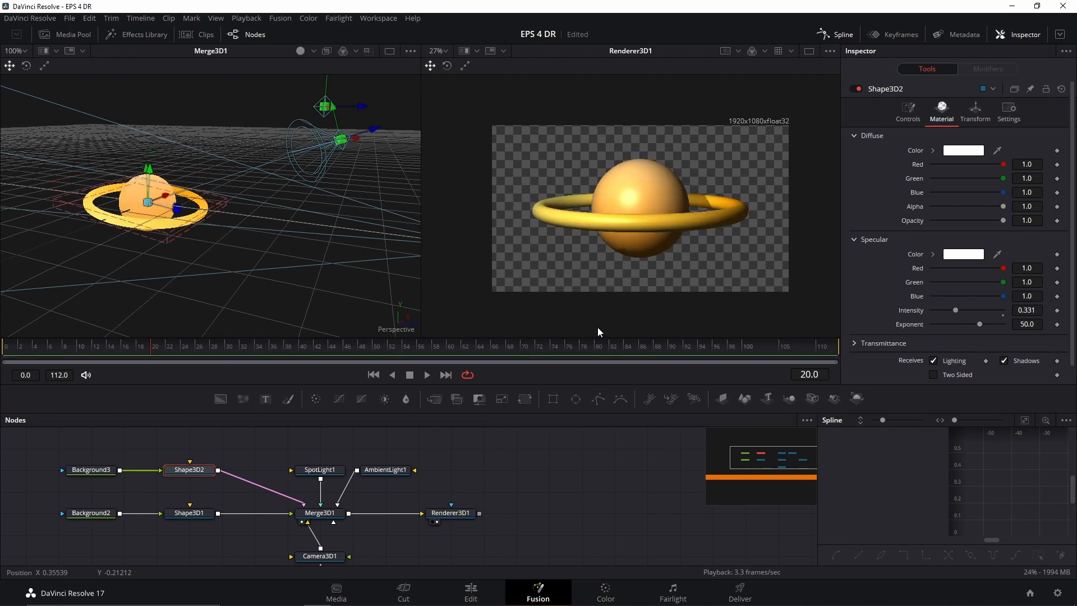
Try raising the whole scene, lights and camera included, through Merge3D1, and undo the moves.
{"action": "left_click_drag", "start_coordinate": [429, 481], "coordinate": [466, 483]}
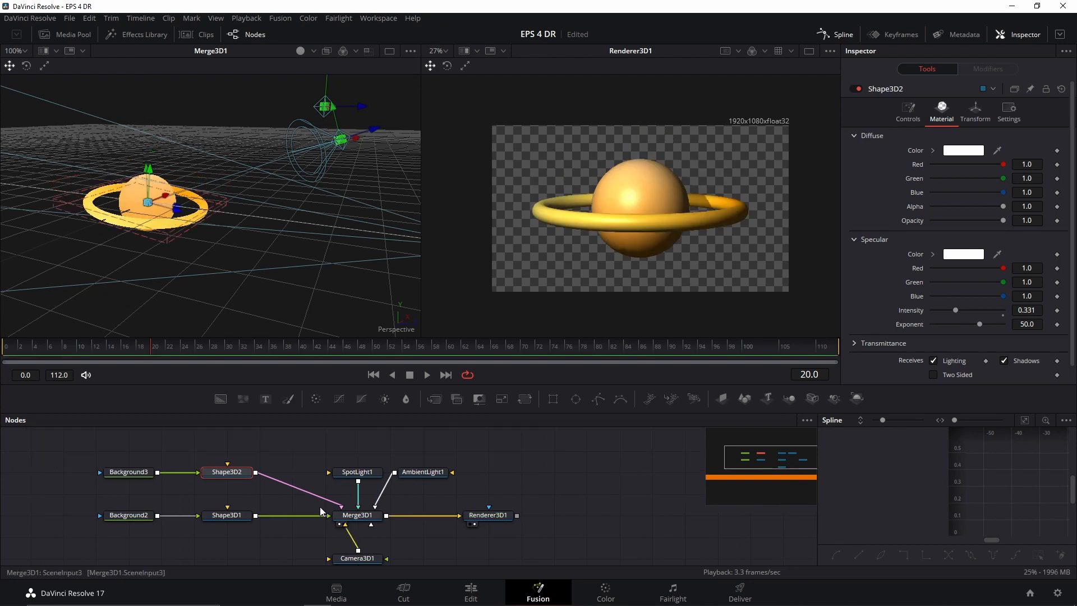
{"action": "left_click", "coordinate": [296, 453]}
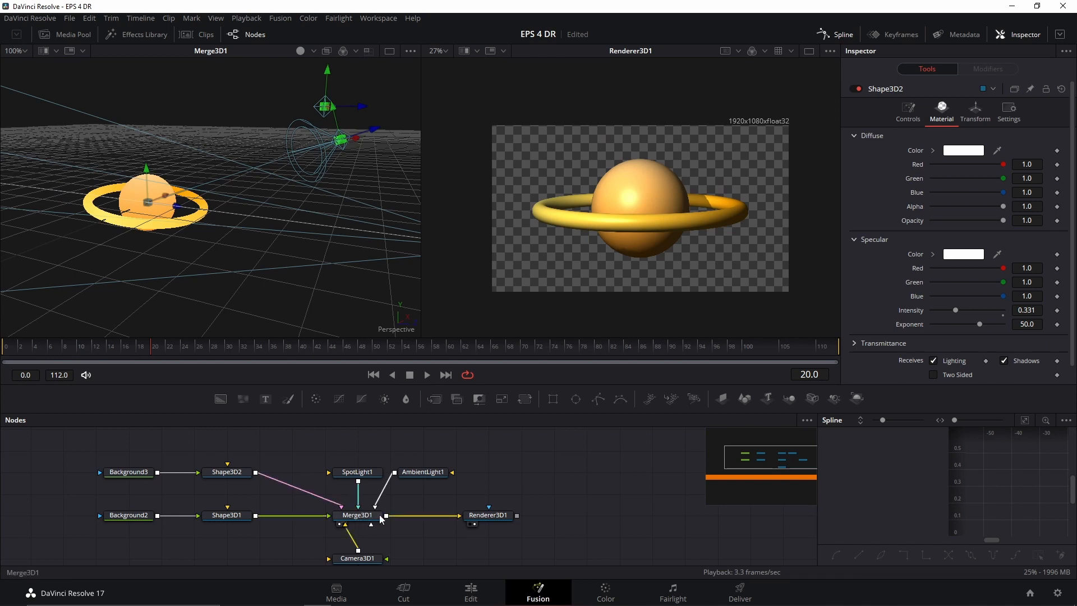
{"action": "left_click_drag", "start_coordinate": [409, 516], "coordinate": [392, 501]}
{"action": "left_click", "coordinate": [350, 498]}
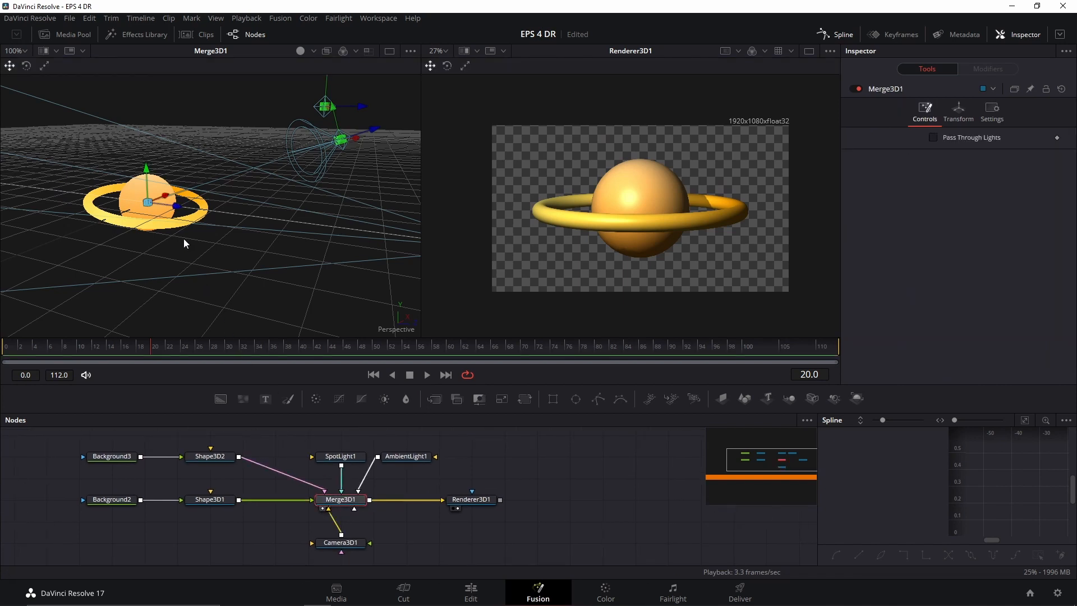
{"action": "left_click_drag", "start_coordinate": [147, 175], "coordinate": [147, 161]}
{"action": "left_click_drag", "start_coordinate": [229, 217], "coordinate": [213, 258]}
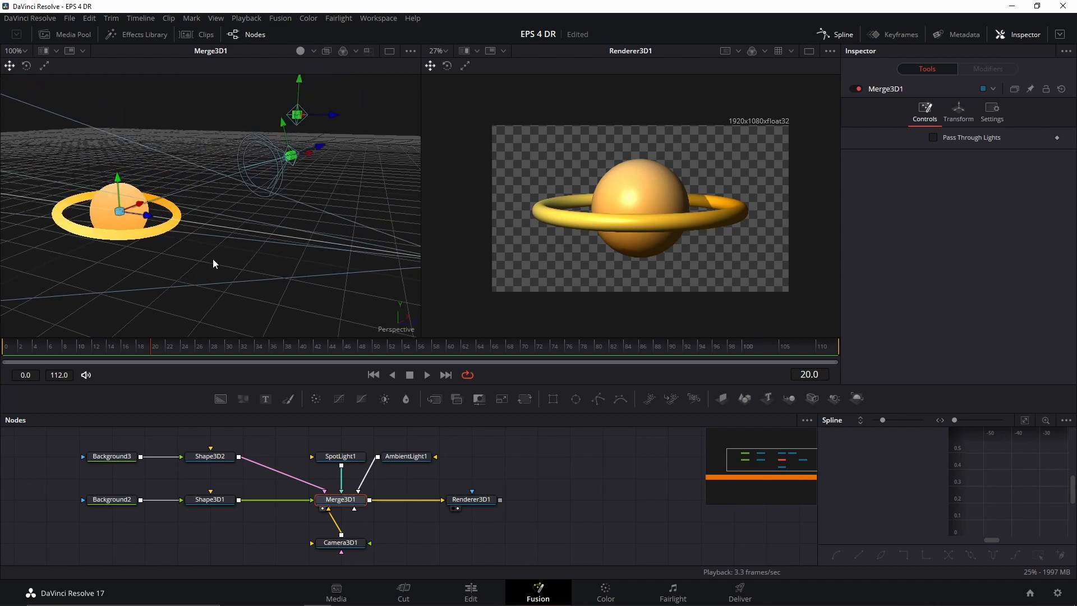
{"action": "scroll", "coordinate": [213, 258], "scroll_direction": "down", "scroll_amount": 2}
{"action": "left_click_drag", "start_coordinate": [141, 176], "coordinate": [141, 165]}
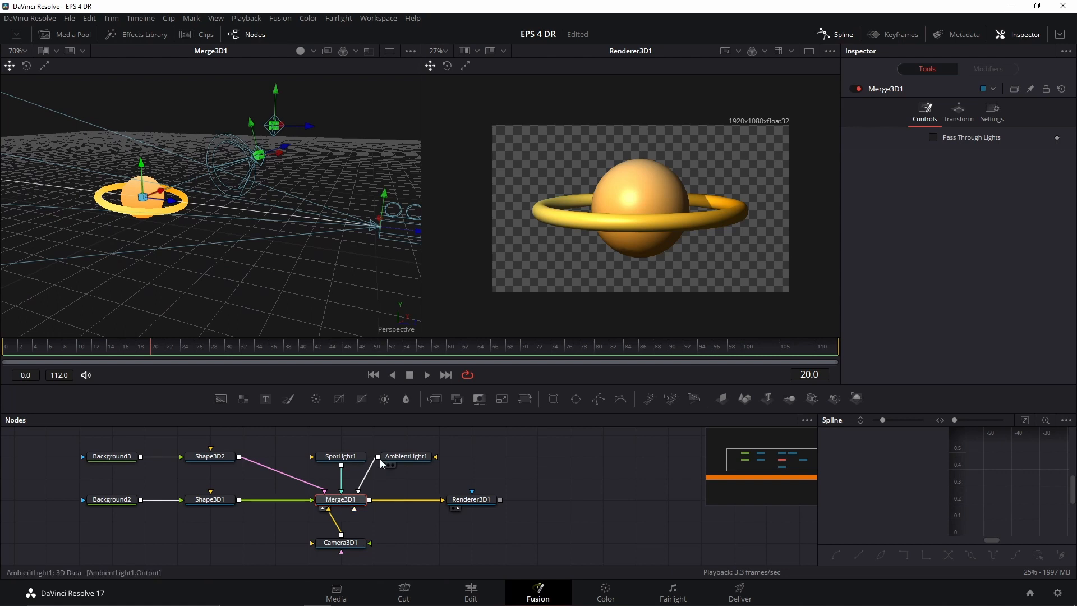
{"action": "key", "text": "ctrl+z"}
{"action": "key", "text": "ctrl+z"}
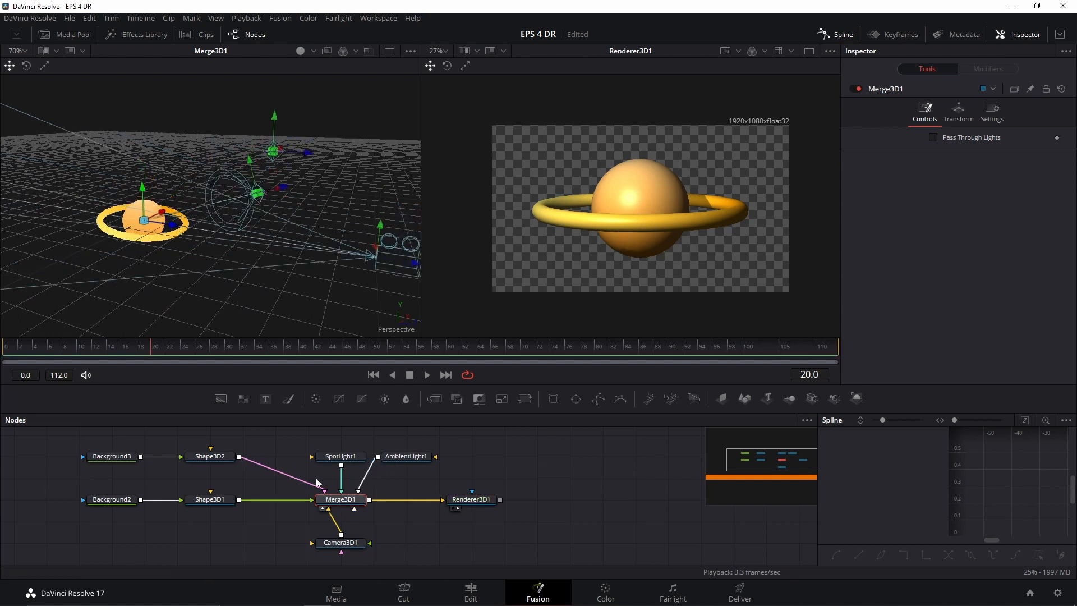
Move the Background2, Background3, Shape3D1 and Shape3D2 nodes together farther from Merge3D1 to make room between them.
{"action": "mouse_move", "coordinate": [290, 478]}
{"action": "left_mouse_down"}
{"action": "mouse_move", "coordinate": [292, 496]}
{"action": "mouse_move", "coordinate": [301, 469]}
{"action": "left_mouse_up"}
{"action": "left_click", "coordinate": [285, 469]}
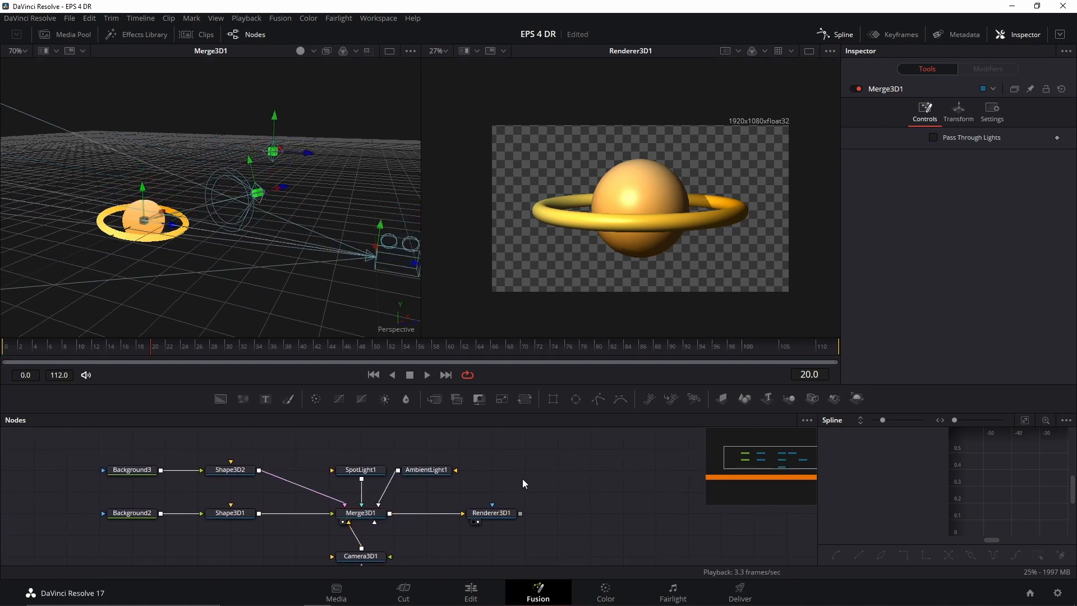
{"action": "left_click_drag", "start_coordinate": [90, 449], "coordinate": [255, 541]}
{"action": "left_click_drag", "start_coordinate": [247, 473], "coordinate": [195, 474]}
{"action": "left_click", "coordinate": [188, 472]}
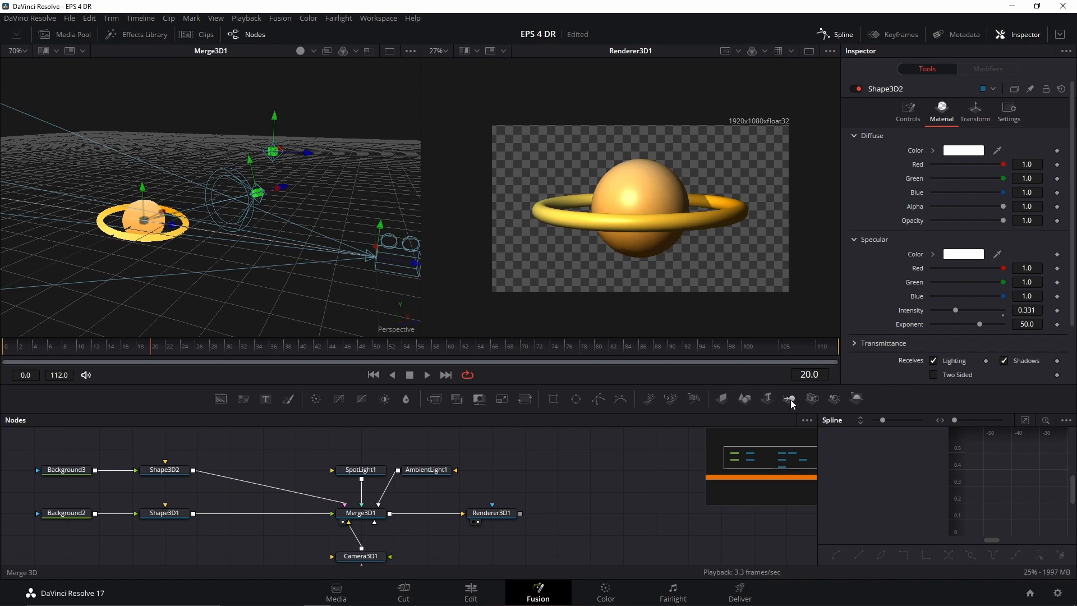
Add a second Merge 3D node combining Shape3D1 and Shape3D2, and feed it into Merge3D1 in place of the two direct shape connections.
{"action": "left_click_drag", "start_coordinate": [458, 417], "coordinate": [267, 507]}
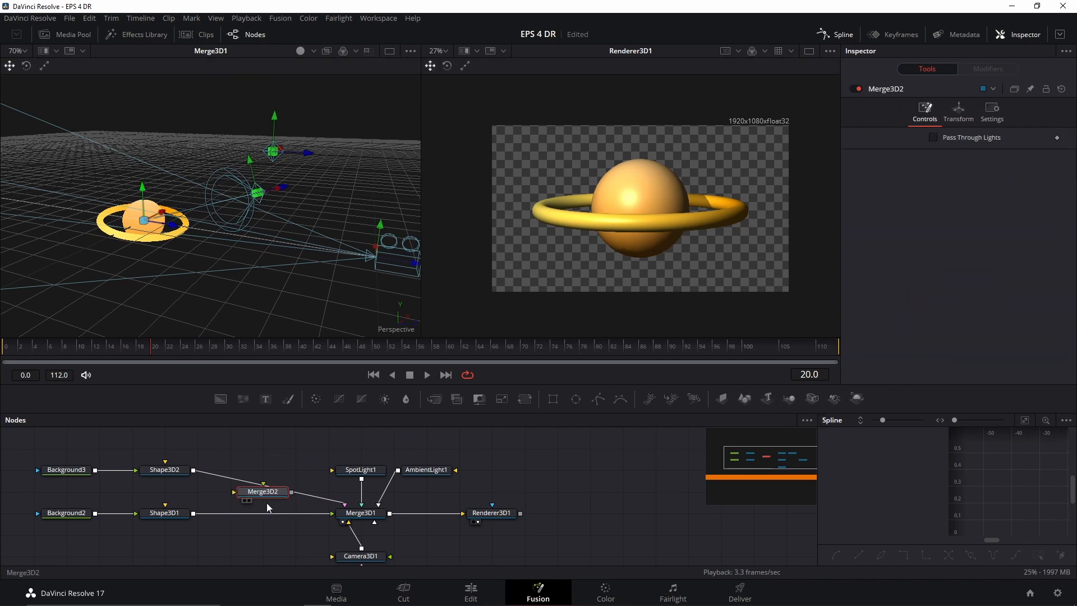
{"action": "left_click_drag", "start_coordinate": [339, 503], "coordinate": [310, 440]}
{"action": "left_click", "coordinate": [270, 532]}
{"action": "left_click_drag", "start_coordinate": [313, 515], "coordinate": [252, 495]}
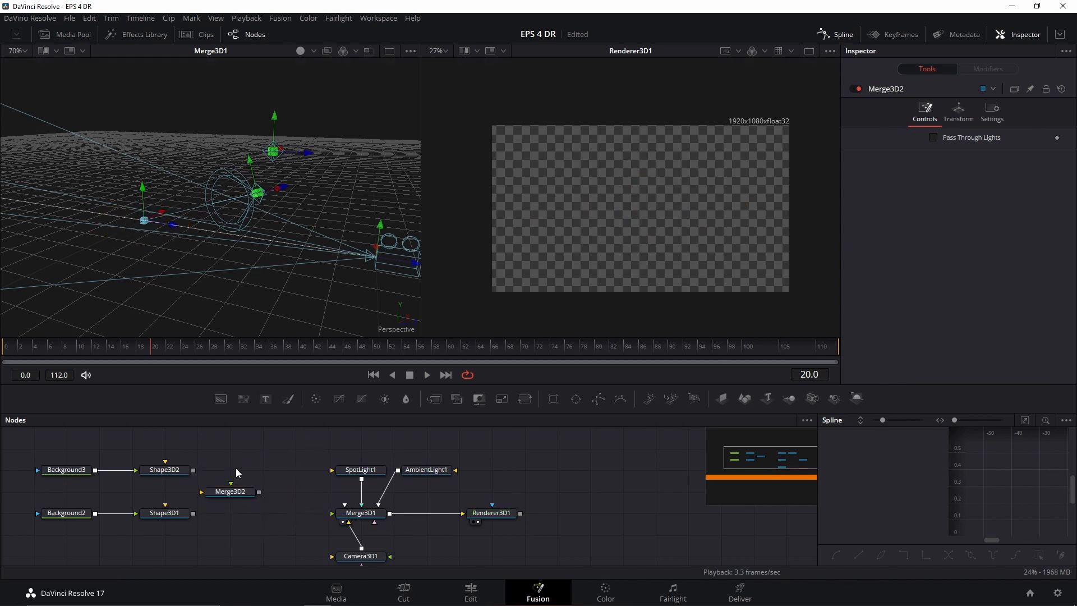
{"action": "left_click_drag", "start_coordinate": [194, 469], "coordinate": [363, 523]}
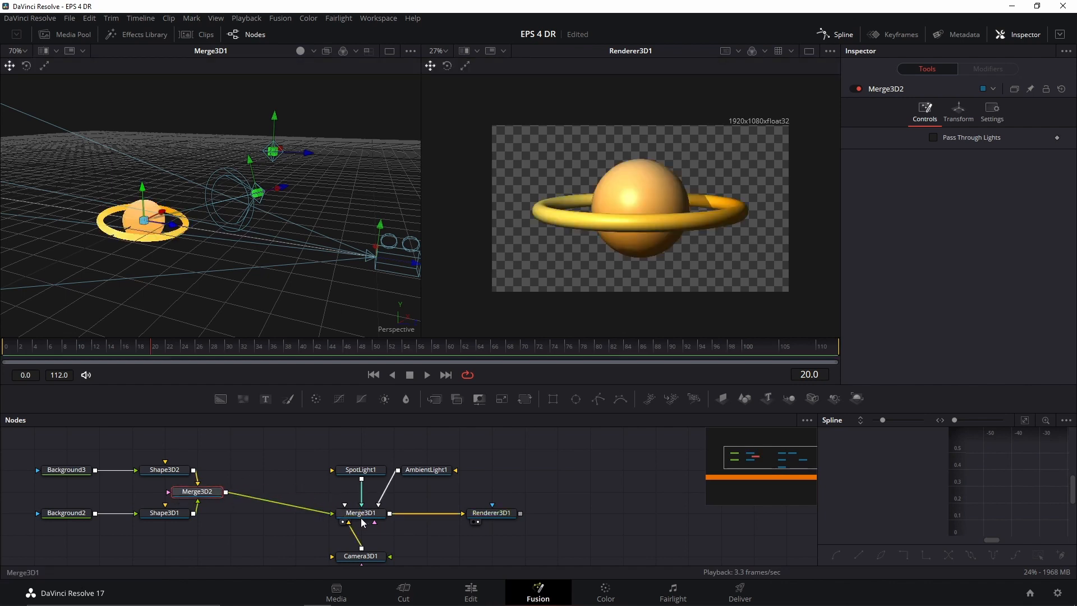
{"action": "left_click", "coordinate": [198, 495]}
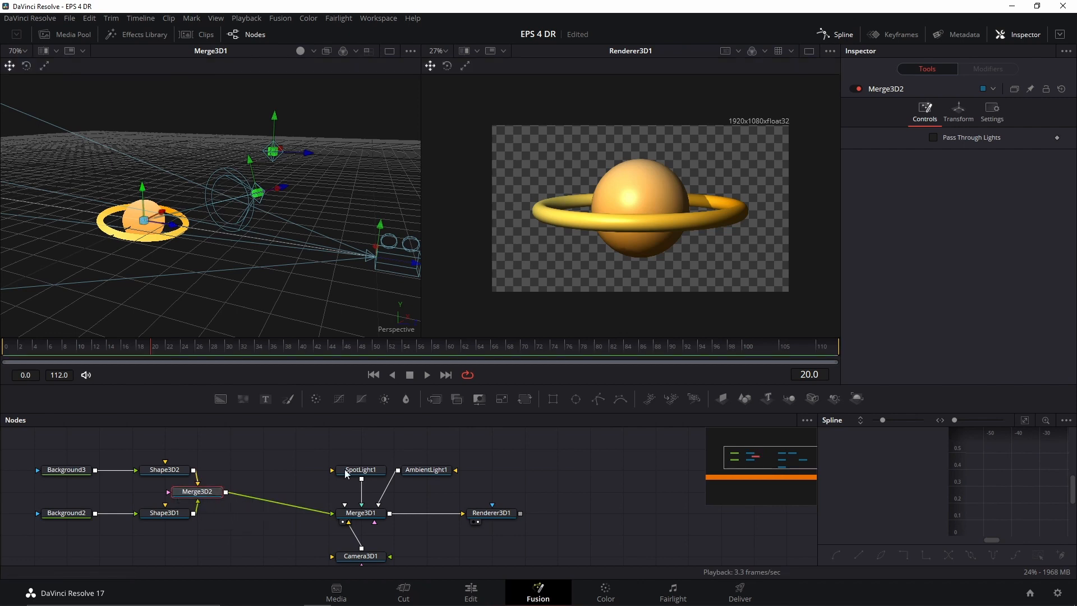
Raise the merged planet and ring by moving Merge3D2 to a Y translation of about 0.081.
{"action": "left_click", "coordinate": [963, 119]}
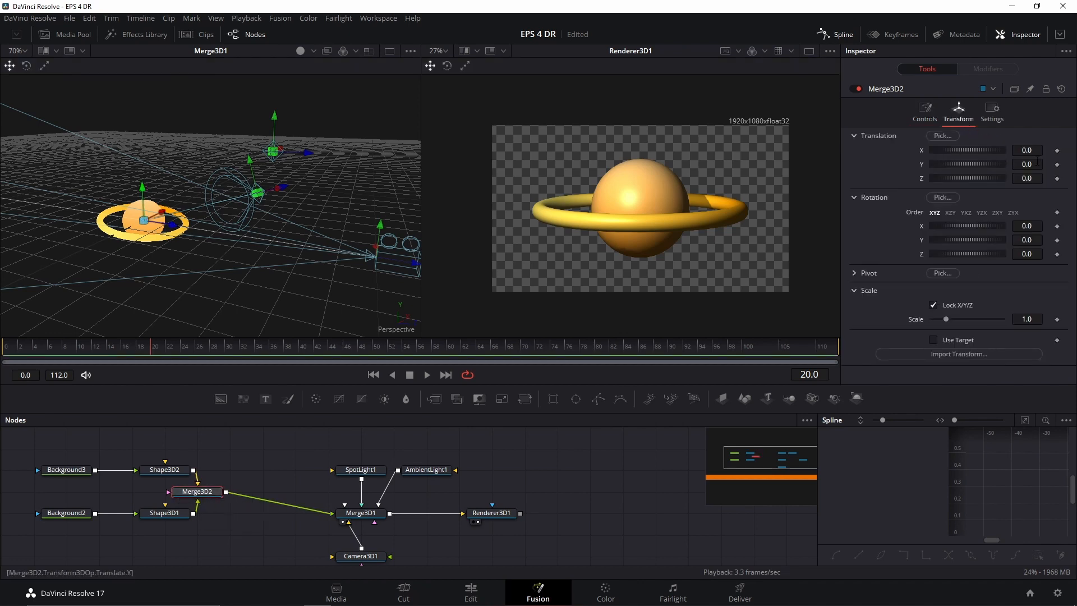
{"action": "left_click_drag", "start_coordinate": [151, 224], "coordinate": [153, 217]}
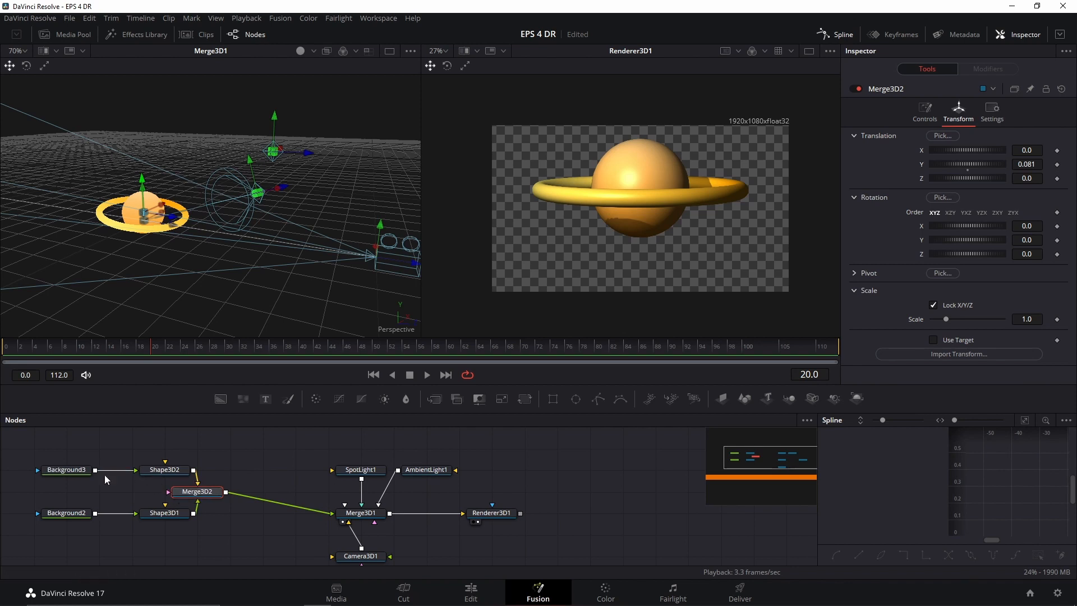
Tidy the node graph by moving the Background, Shape3D and Merge3D2 nodes closer to Merge3D1, with Merge3D2 level with it.
{"action": "left_click_drag", "start_coordinate": [47, 459], "coordinate": [156, 529]}
{"action": "left_click", "coordinate": [203, 492]}
{"action": "left_click_drag", "start_coordinate": [62, 473], "coordinate": [92, 474]}
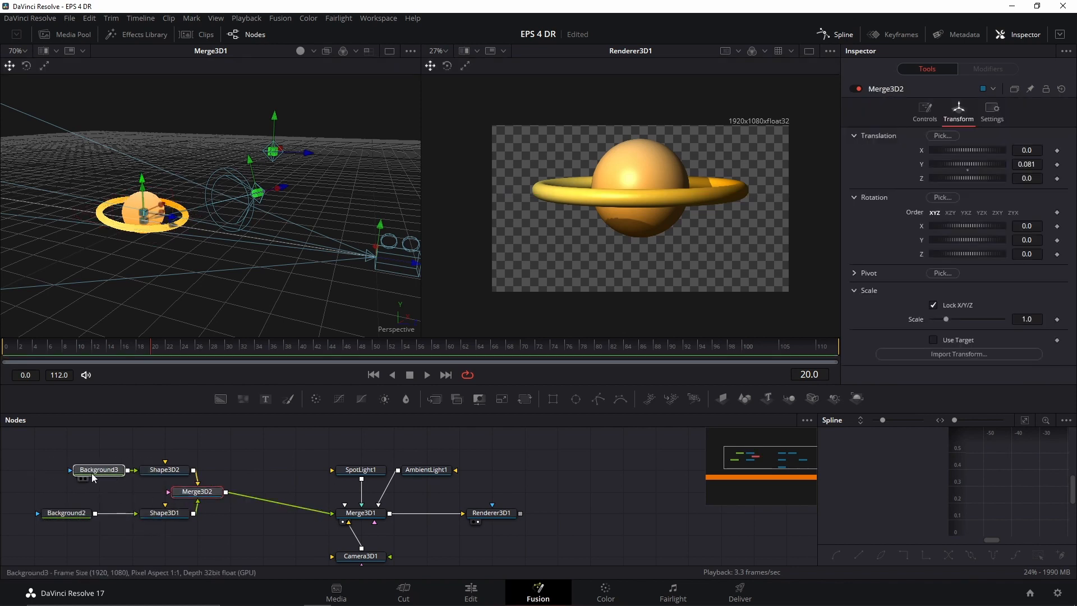
{"action": "left_click_drag", "start_coordinate": [84, 515], "coordinate": [117, 516]}
{"action": "left_click", "coordinate": [214, 493]}
{"action": "left_click_drag", "start_coordinate": [42, 434], "coordinate": [201, 526]}
{"action": "left_click_drag", "start_coordinate": [197, 491], "coordinate": [230, 512]}
{"action": "left_click", "coordinate": [277, 476]}
{"action": "left_click", "coordinate": [236, 516]}
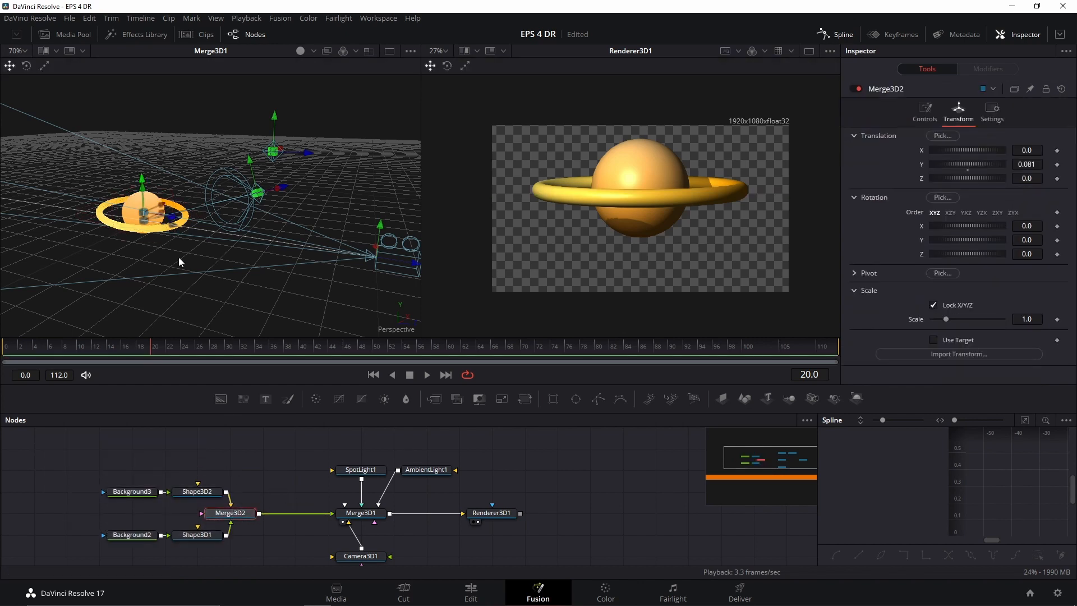
Set the Y translation of Merge3D2 to 0.07.
{"action": "left_click", "coordinate": [1039, 164]}
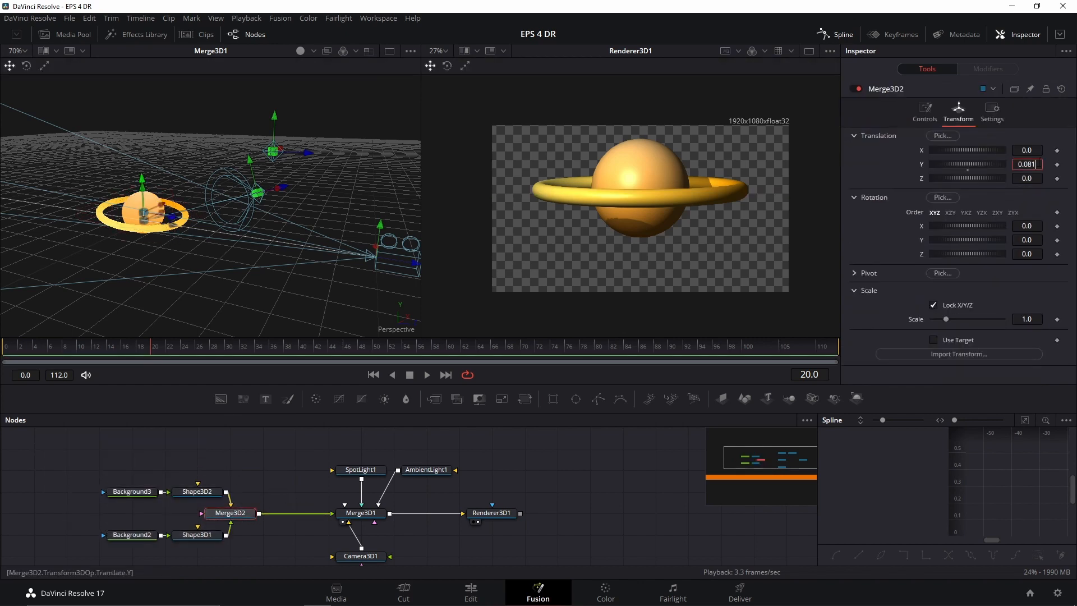
{"action": "key", "text": "Tab"}
{"action": "left_click", "coordinate": [1036, 166]}
{"action": "key", "text": "Tab"}
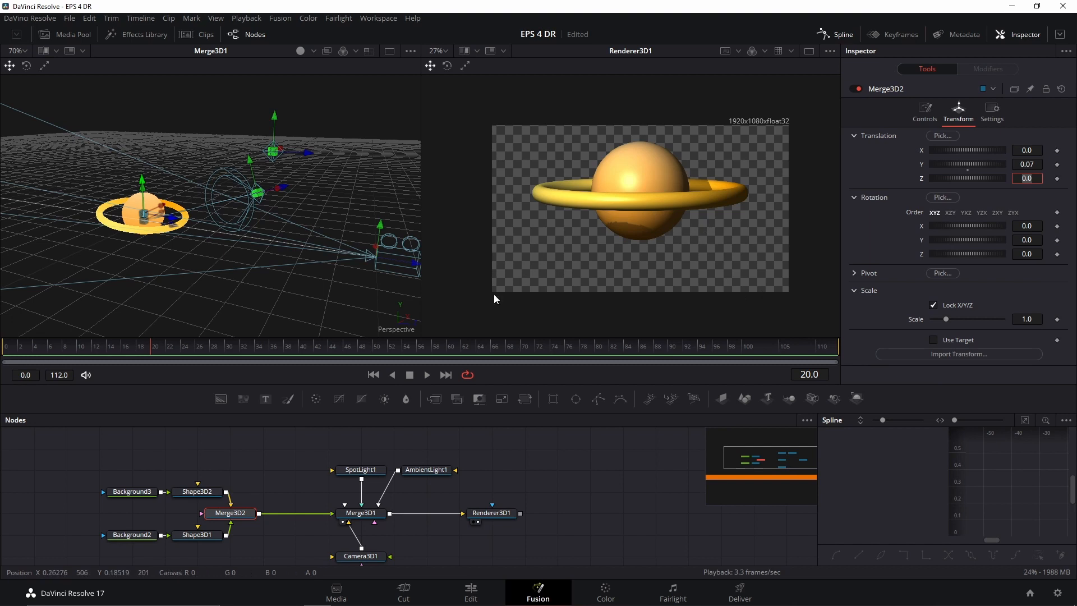
Tilt the ring by setting the X rotation of Shape3D2 to 10.
{"action": "left_click", "coordinate": [202, 493]}
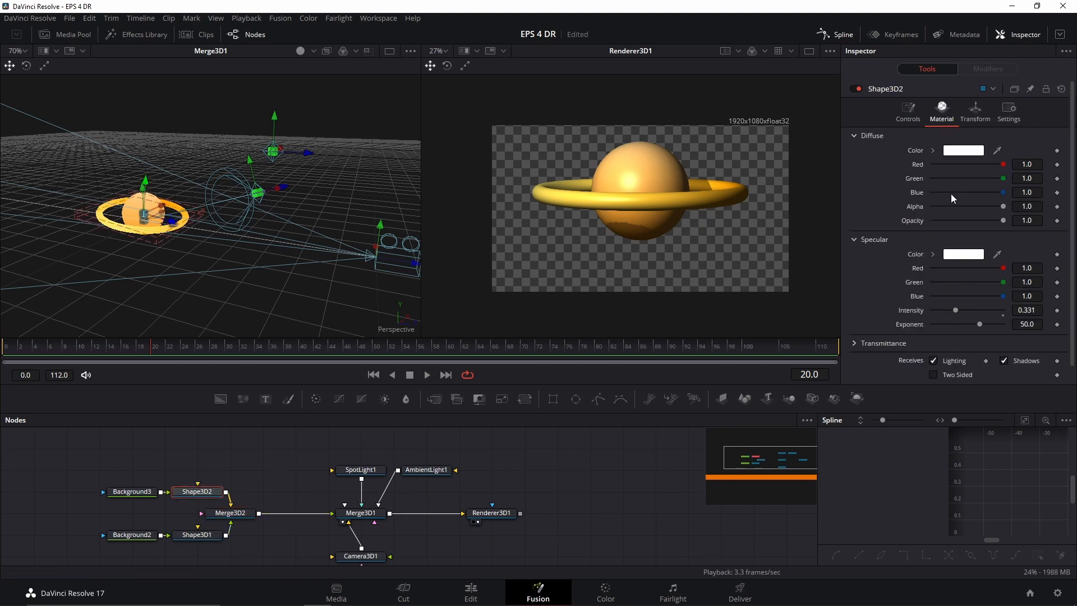
{"action": "left_click", "coordinate": [975, 111]}
{"action": "left_click_drag", "start_coordinate": [1026, 226], "coordinate": [1051, 226]}
{"action": "double_click", "coordinate": [1027, 226]}
{"action": "type", "text": "1"}
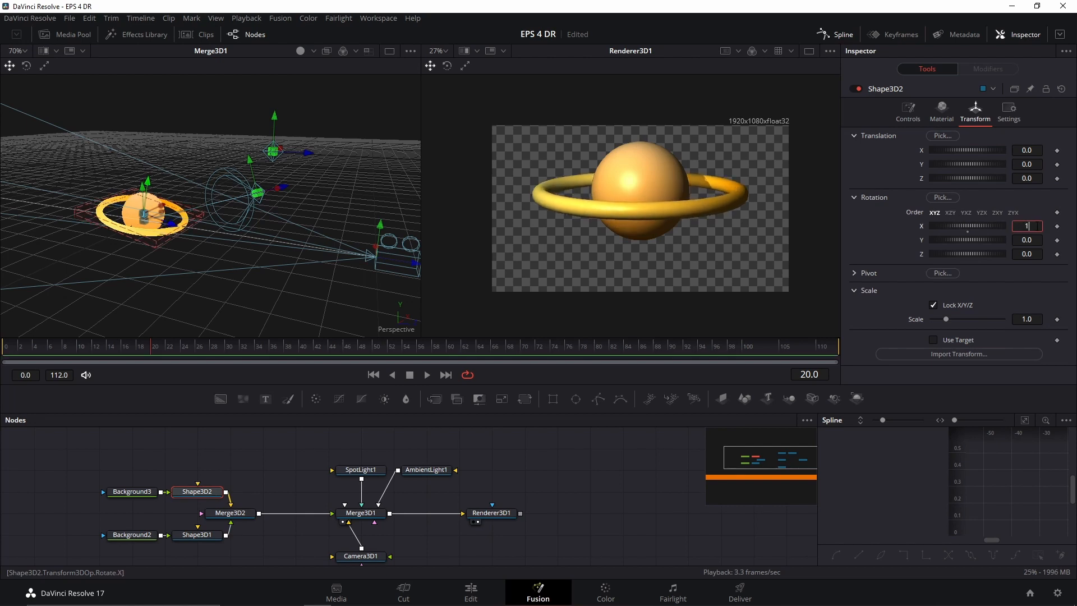
{"action": "type", "text": "0"}
{"action": "key", "text": "Tab"}
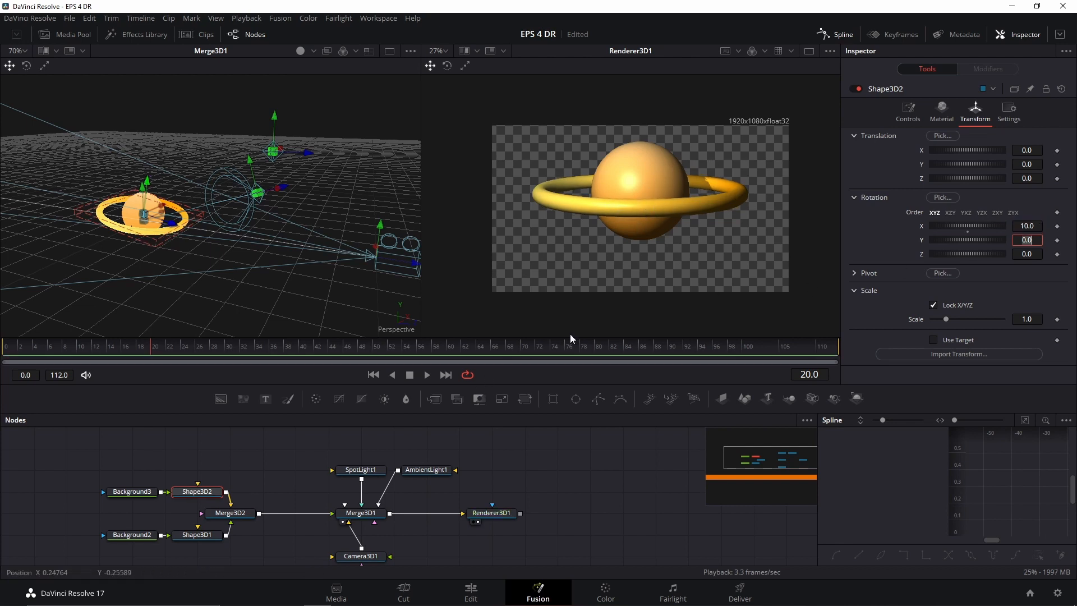
{"action": "left_click", "coordinate": [275, 469]}
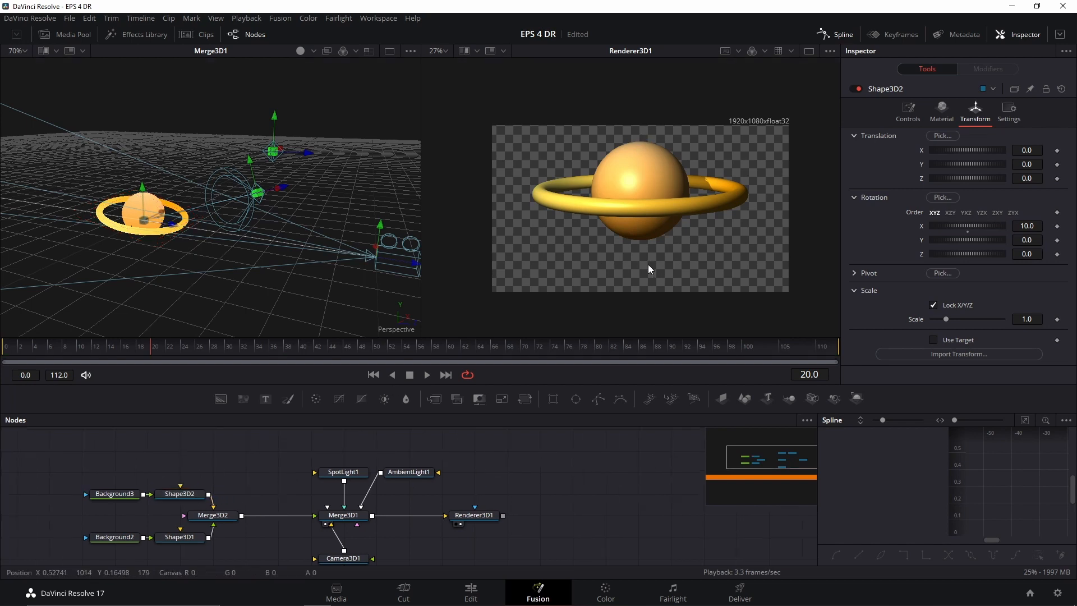
Play the composition from frame 0 to check the planet and its ring, and return to the first frame.
{"action": "left_click", "coordinate": [218, 520]}
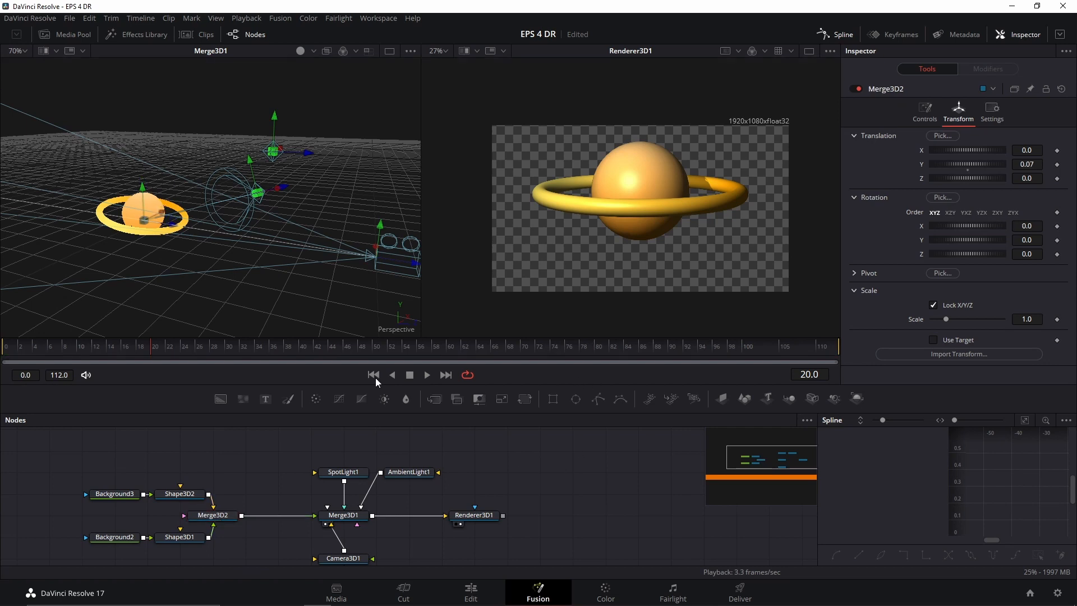
{"action": "left_click_drag", "start_coordinate": [56, 352], "coordinate": [1, 360]}
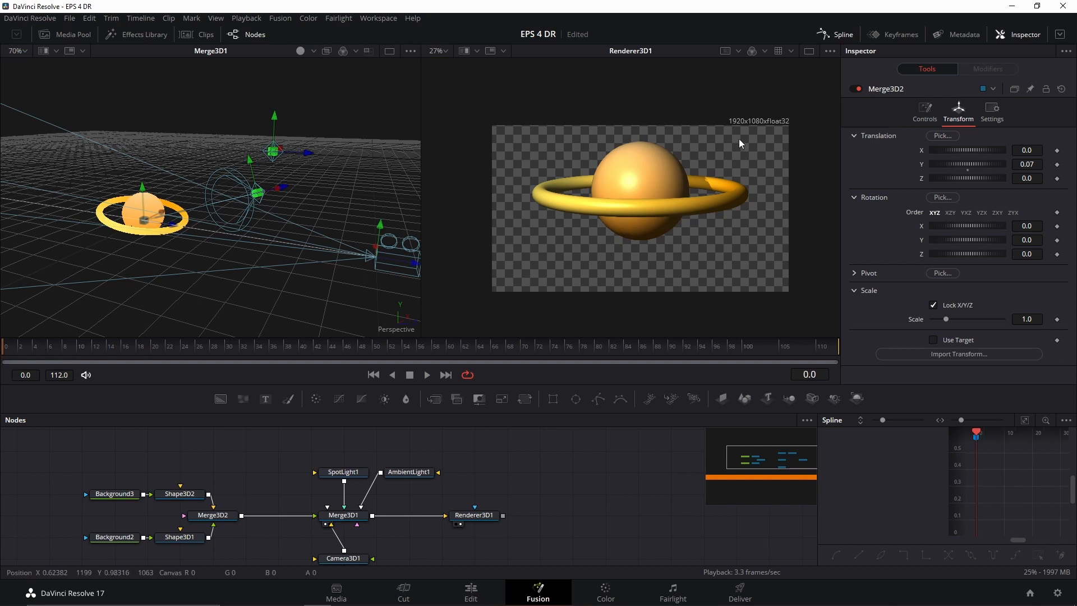
{"action": "key", "text": "space"}
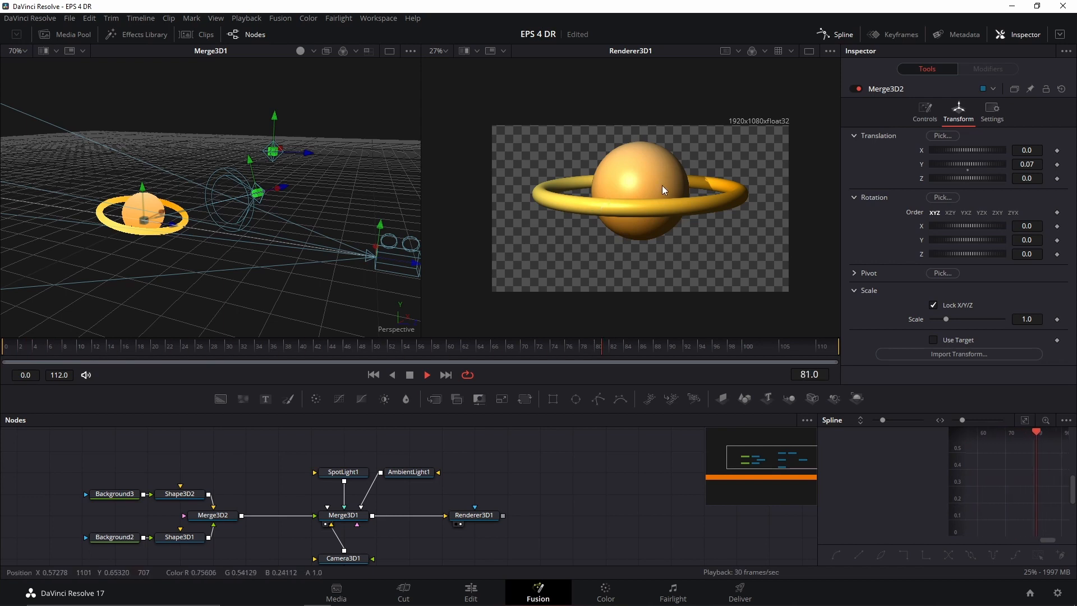
{"action": "key", "text": "space"}
{"action": "left_click", "coordinate": [2, 360]}
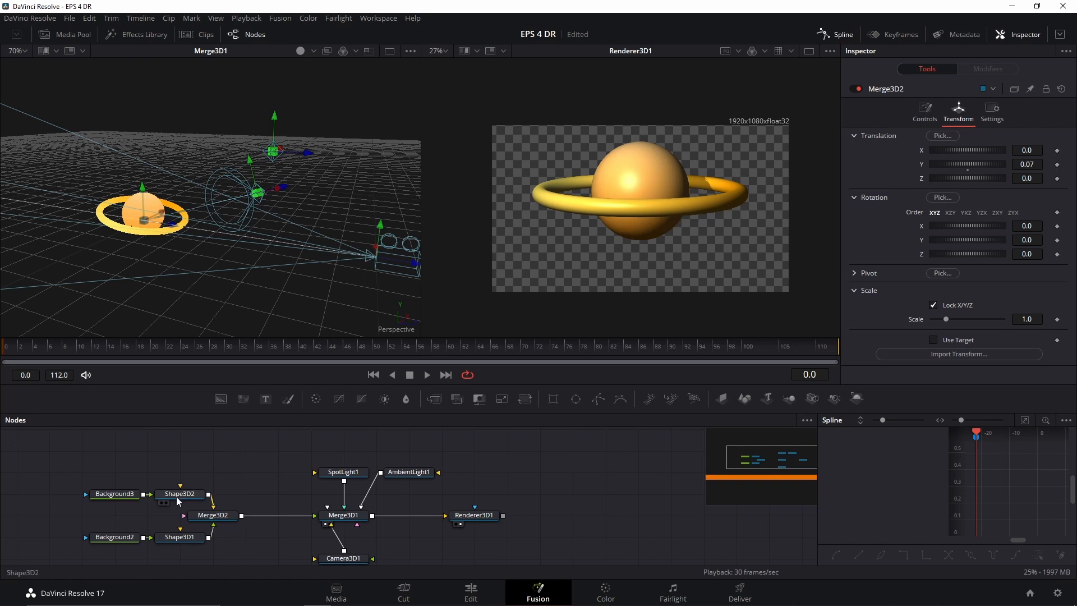
Try spinning the ring shape Shape3D2 around its Y axis and reset that rotation to its default.
{"action": "left_click", "coordinate": [177, 499]}
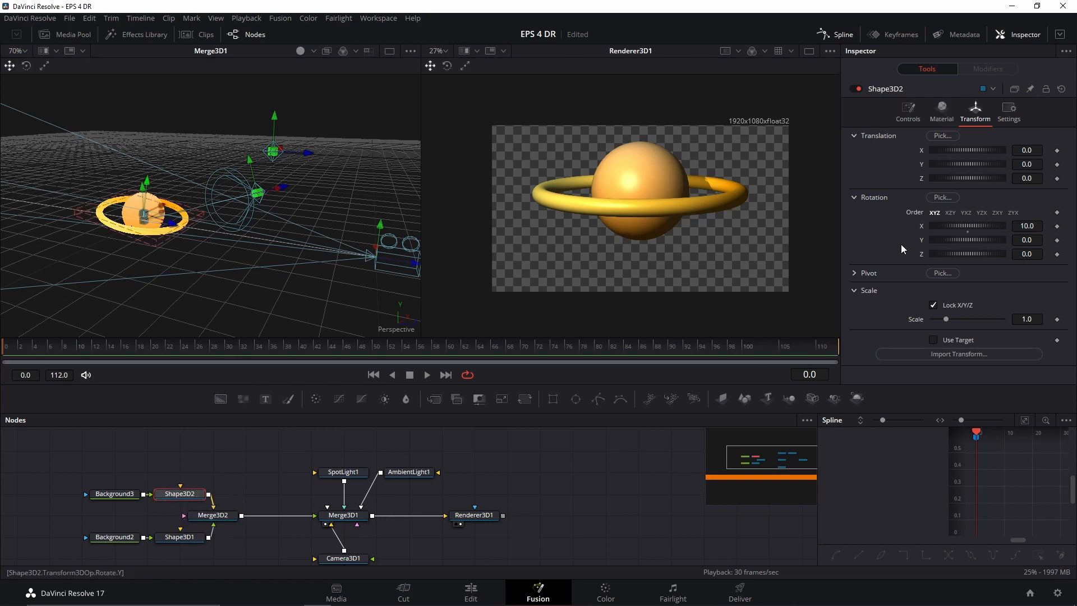
{"action": "left_click_drag", "start_coordinate": [954, 238], "coordinate": [1039, 242]}
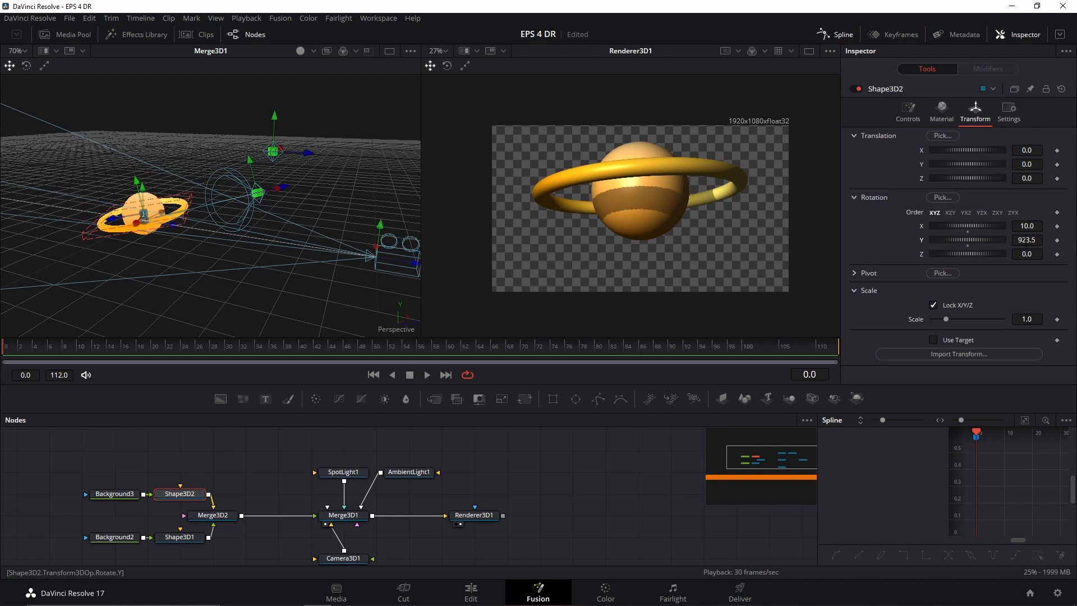
{"action": "double_click", "coordinate": [920, 241]}
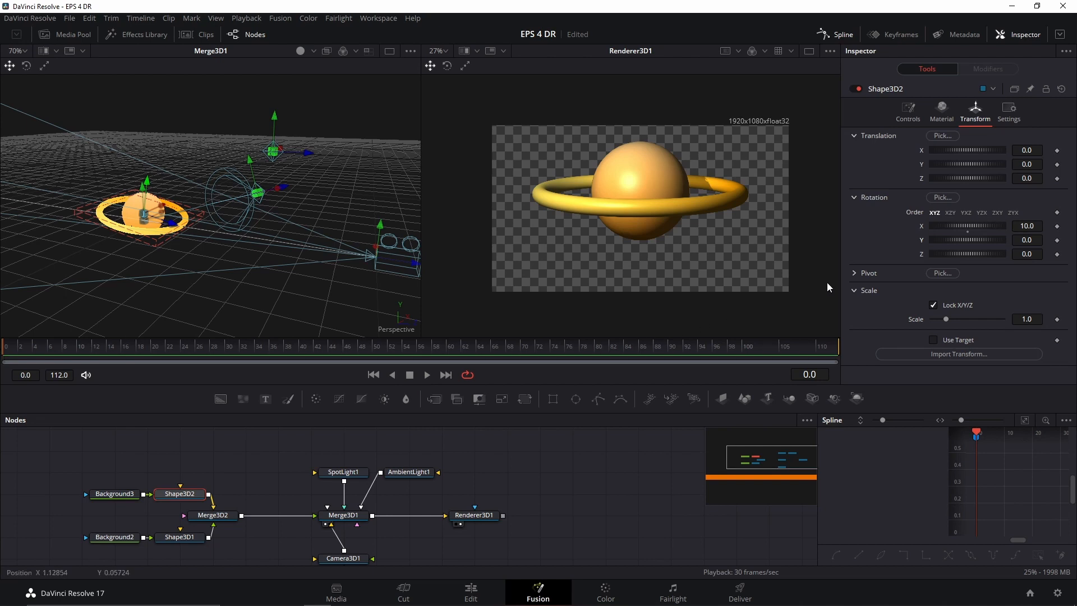
Animate the Y rotation of Shape3D2 with the expression time*1.
{"action": "right_click", "coordinate": [924, 240]}
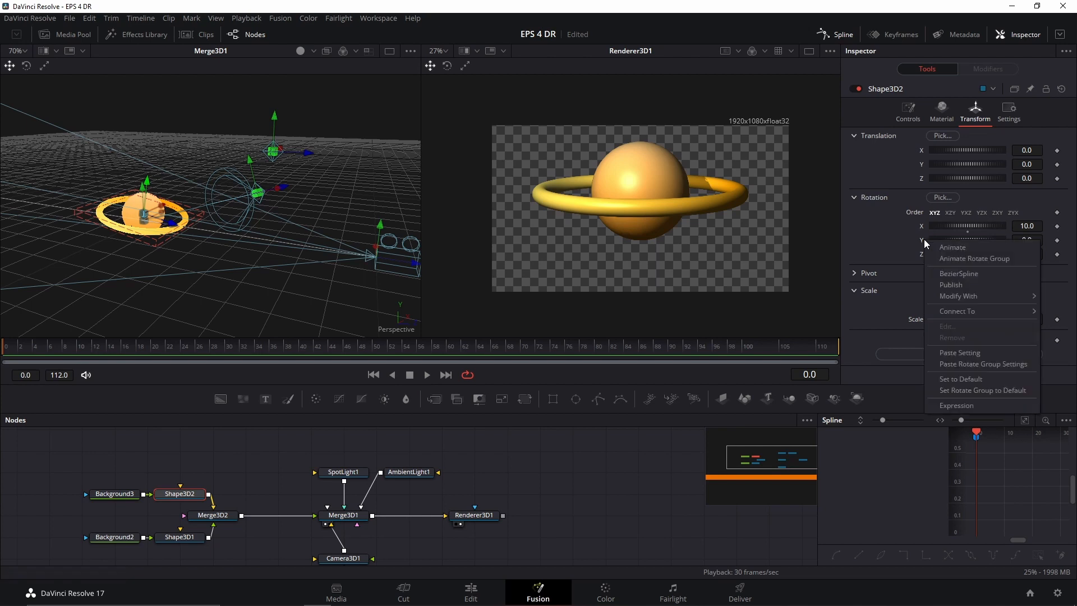
{"action": "left_click", "coordinate": [948, 405]}
{"action": "left_click", "coordinate": [948, 254]}
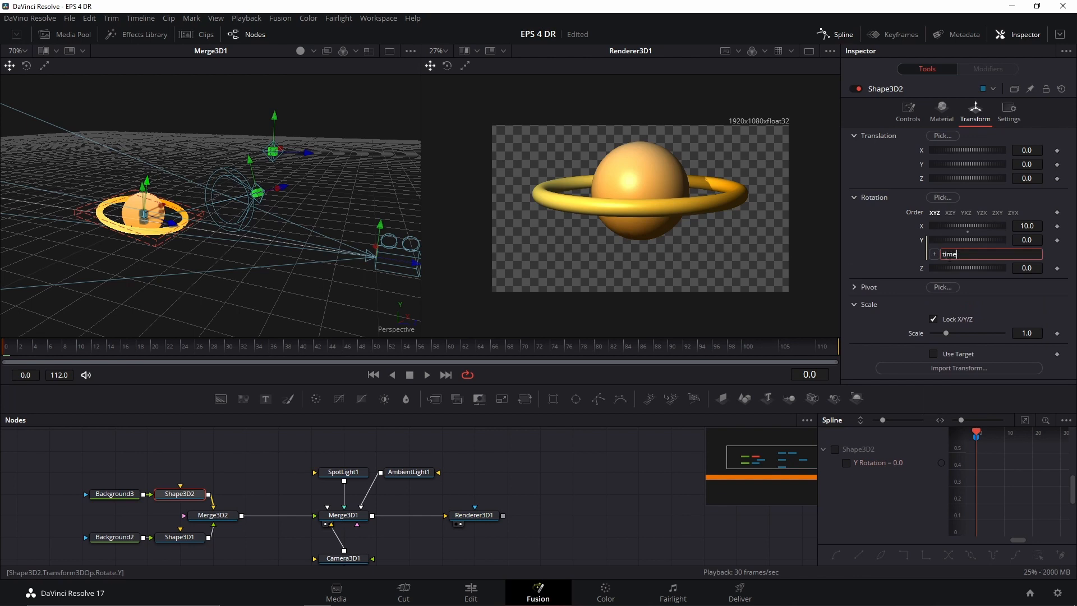
{"action": "key", "text": "Tab"}
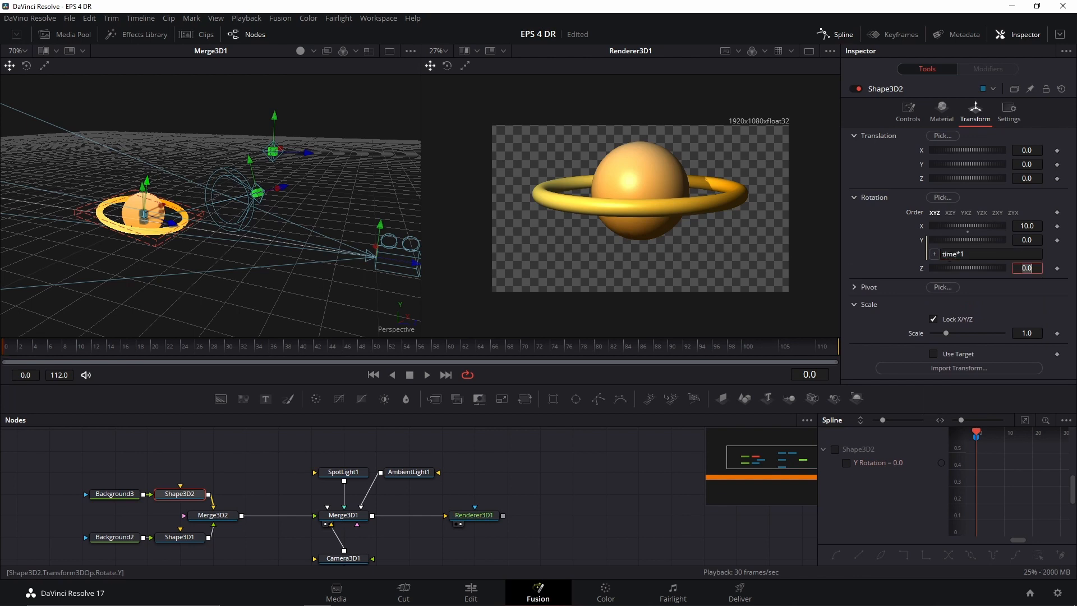
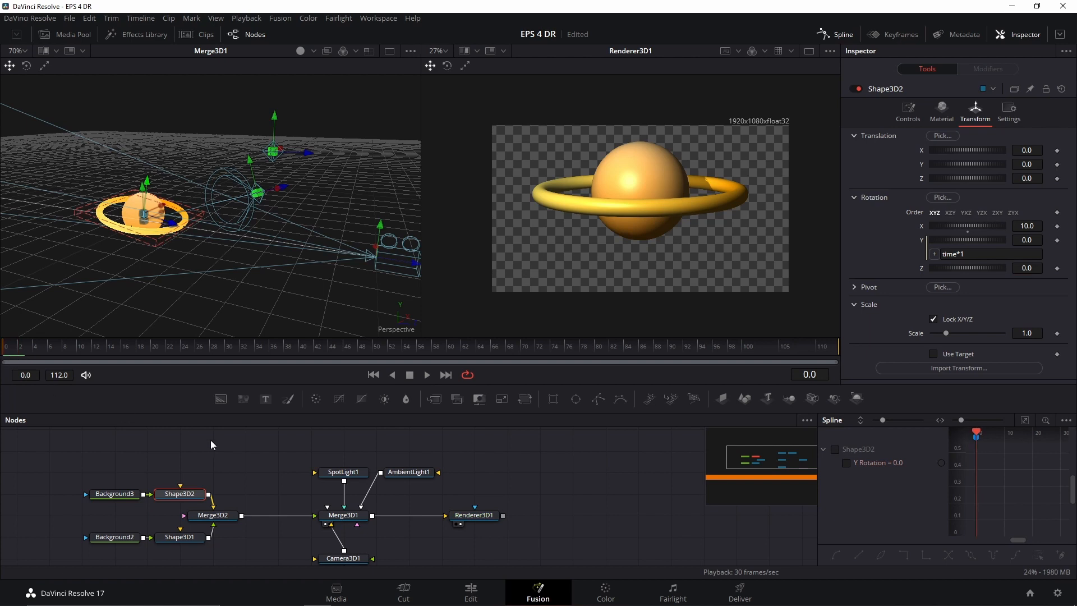
Play back the ring's rotation and return to frame 0.
{"action": "key", "text": "space"}
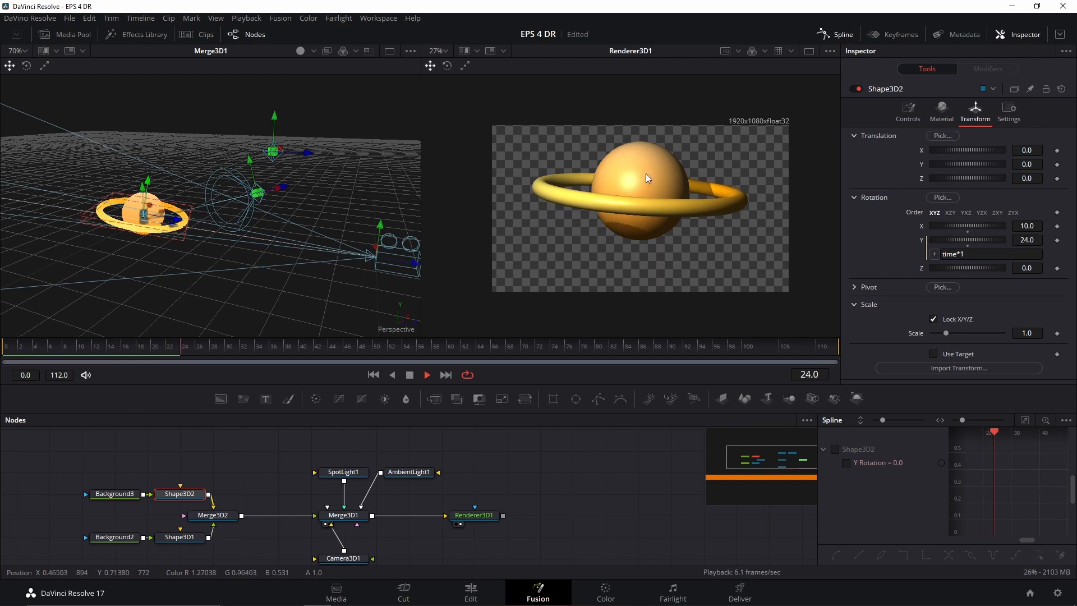
{"action": "key", "text": "space"}
{"action": "key", "text": "Home"}
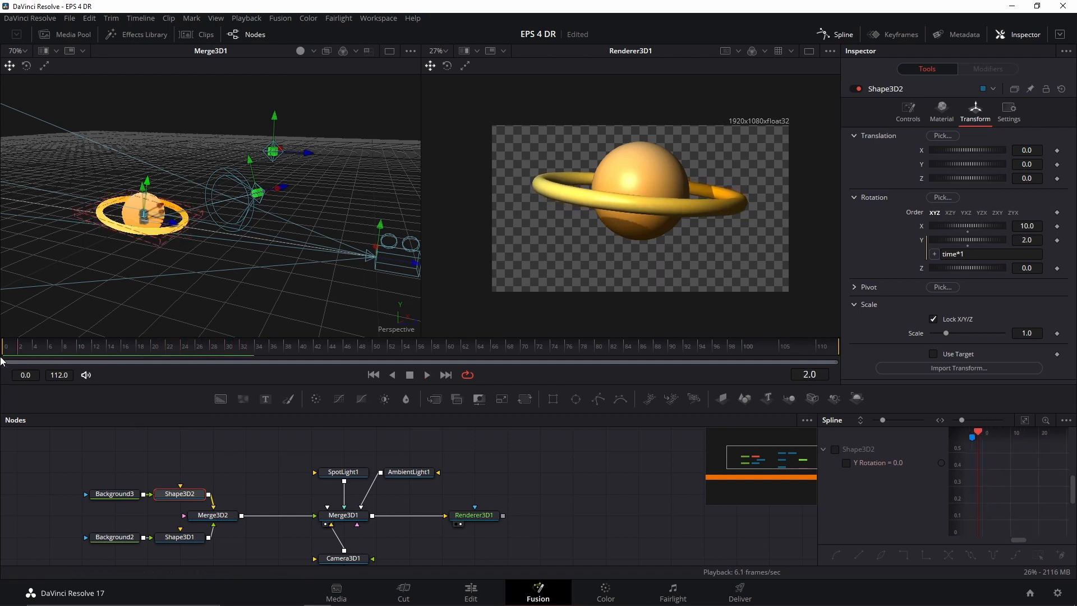
{"action": "left_click", "coordinate": [213, 463]}
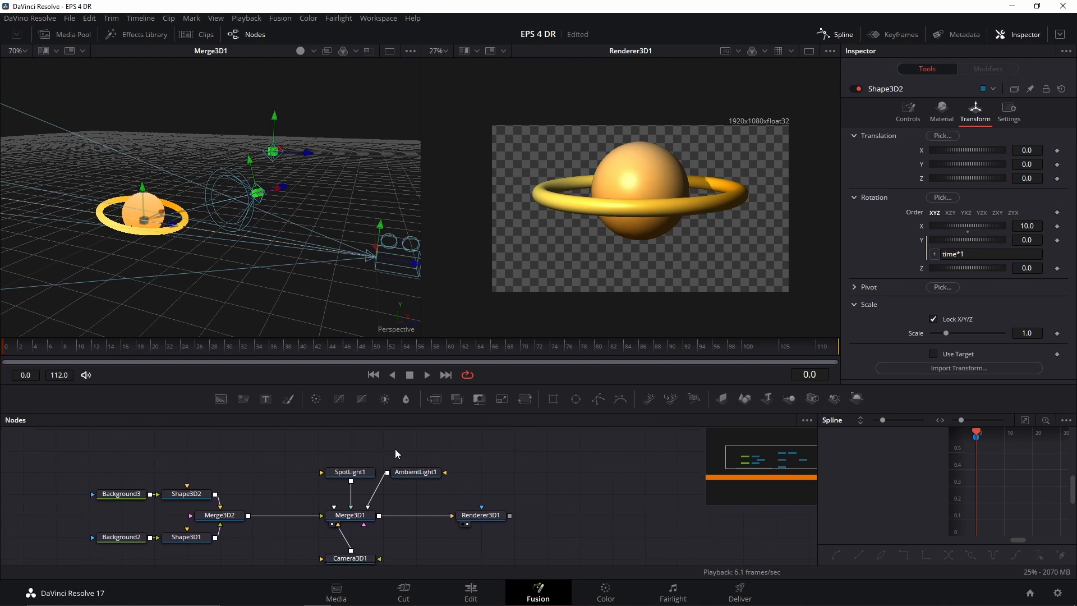
Add a Text 3D node above the shape nodes and connect its output to Merge3D1.
{"action": "left_click_drag", "start_coordinate": [712, 480], "coordinate": [723, 467]}
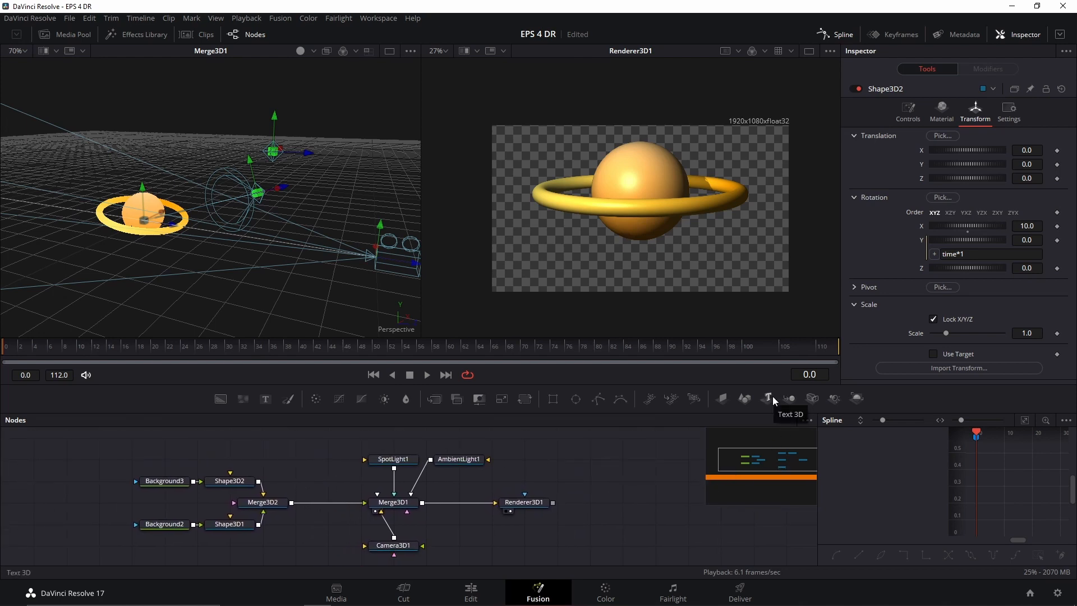
{"action": "left_click_drag", "start_coordinate": [773, 397], "coordinate": [376, 522]}
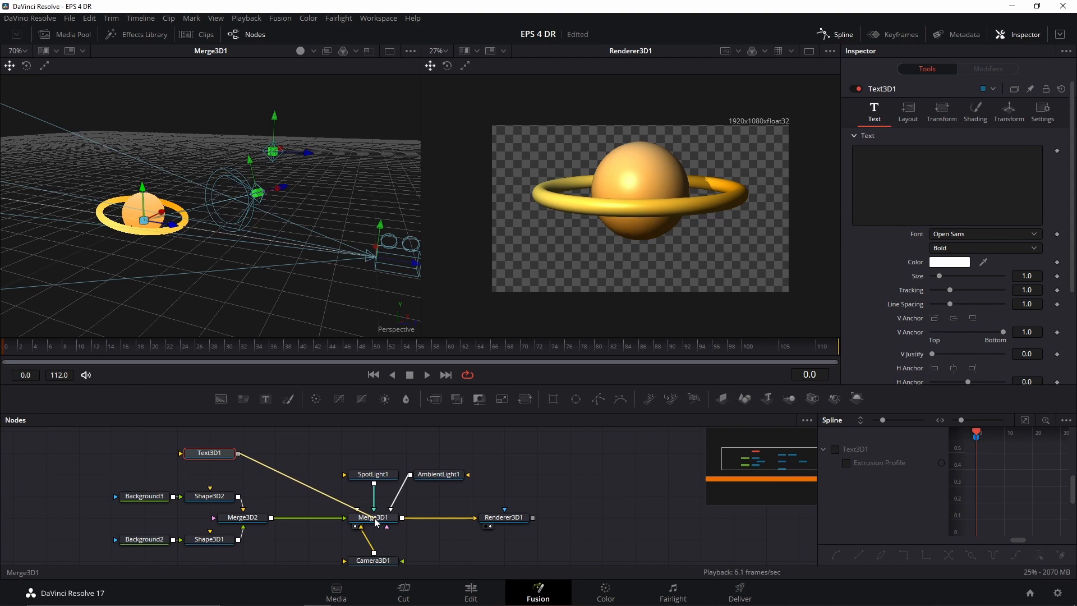
{"action": "left_click", "coordinate": [295, 459]}
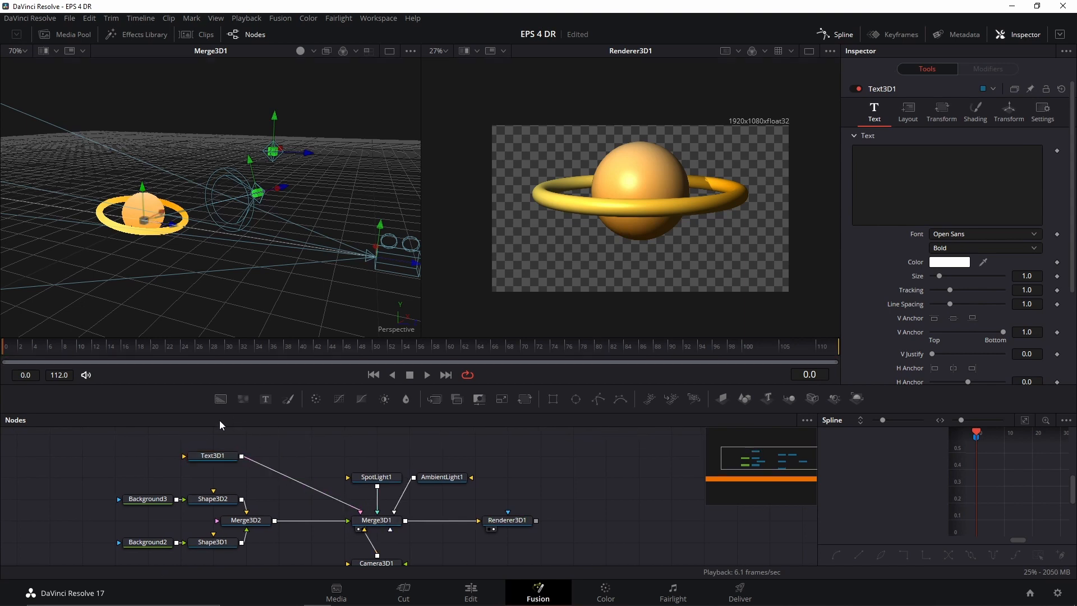
Enter WOWO as the text of the Text3D1 node.
{"action": "left_click", "coordinate": [213, 456]}
{"action": "left_click", "coordinate": [910, 148]}
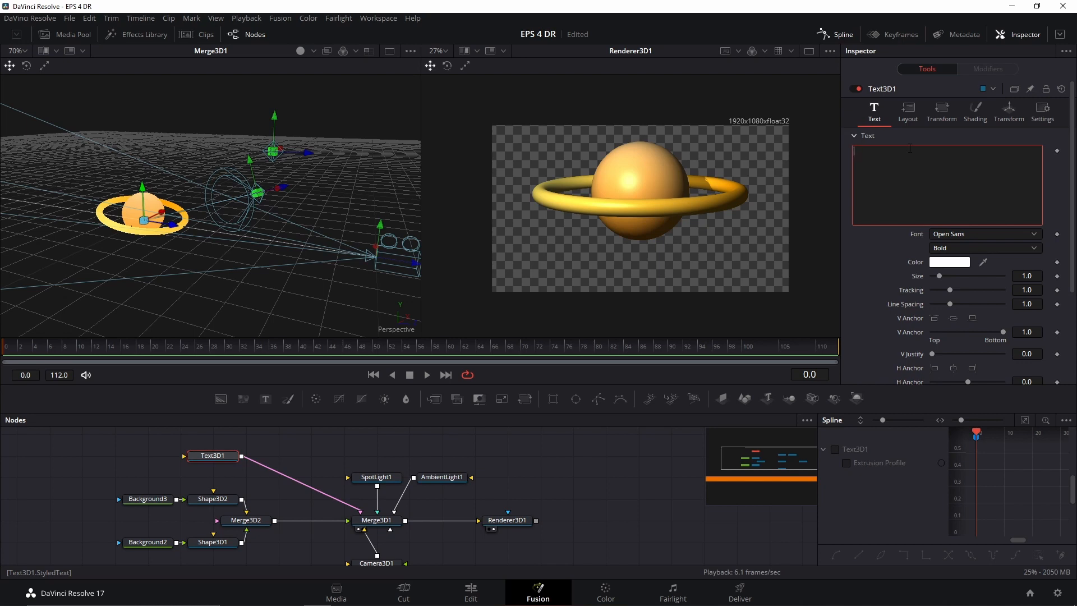
{"action": "type", "text": "WOWO"}
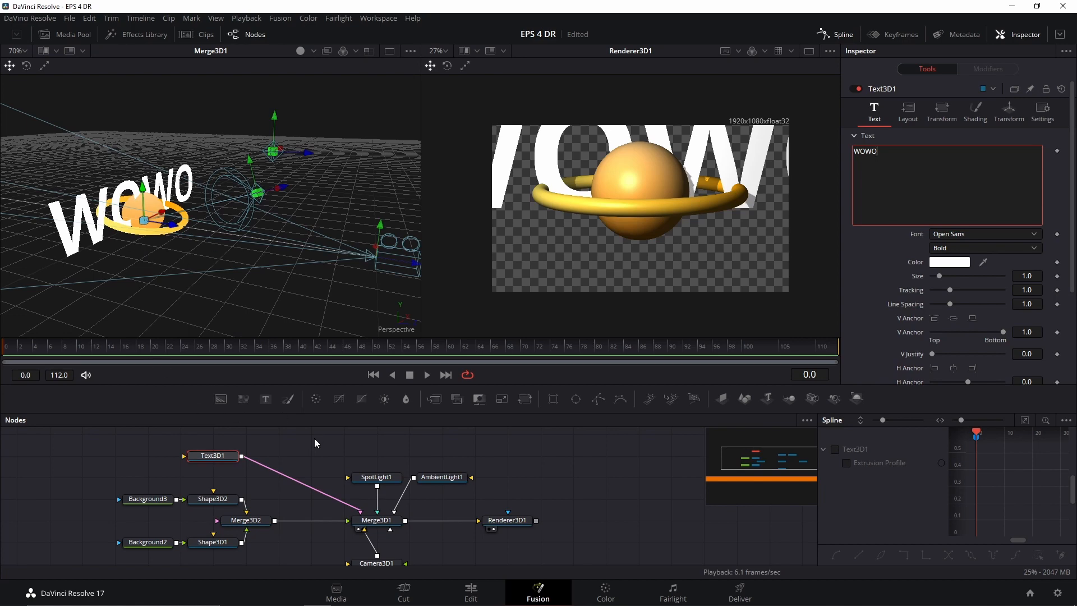
Give the WOWO text thickness by setting its extrusion depth to about 0.1874, and inspect it in perspective.
{"action": "left_click_drag", "start_coordinate": [137, 272], "coordinate": [207, 254]}
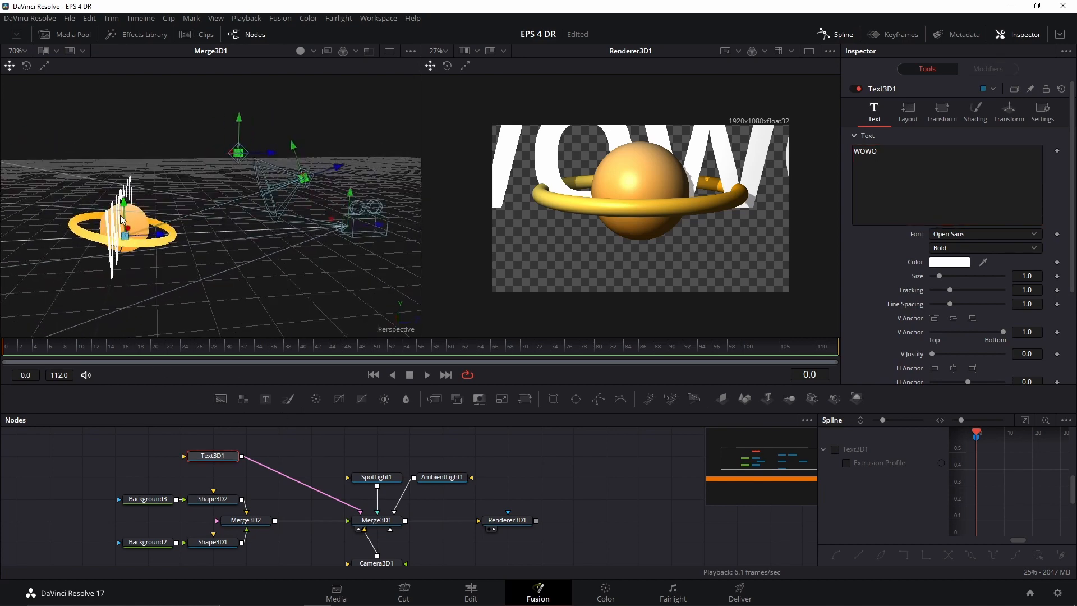
{"action": "left_click_drag", "start_coordinate": [121, 217], "coordinate": [104, 240]}
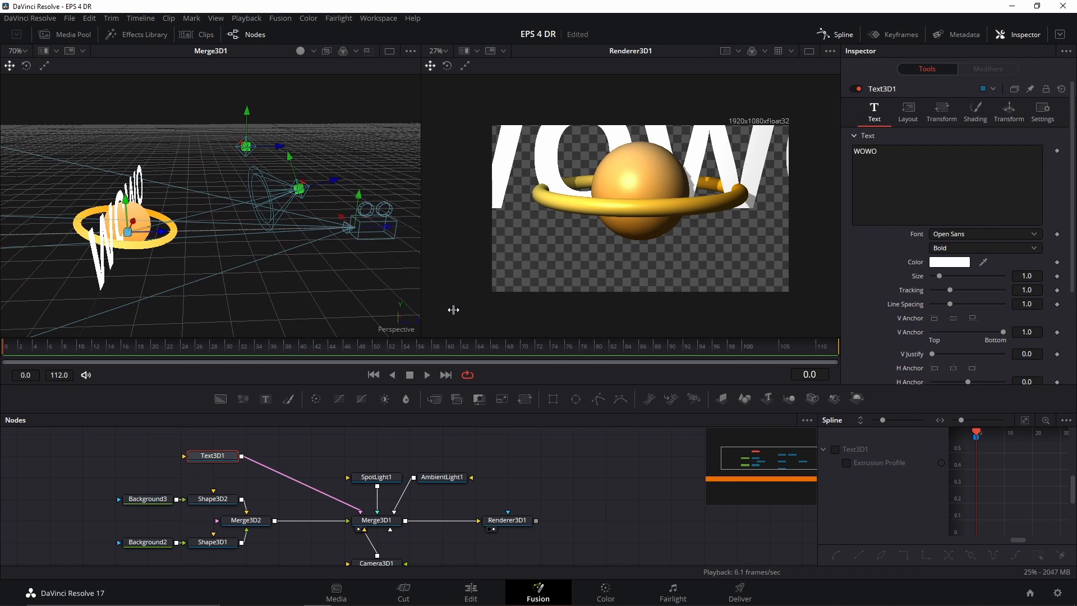
{"action": "scroll", "coordinate": [883, 262], "scroll_direction": "down", "scroll_amount": 2}
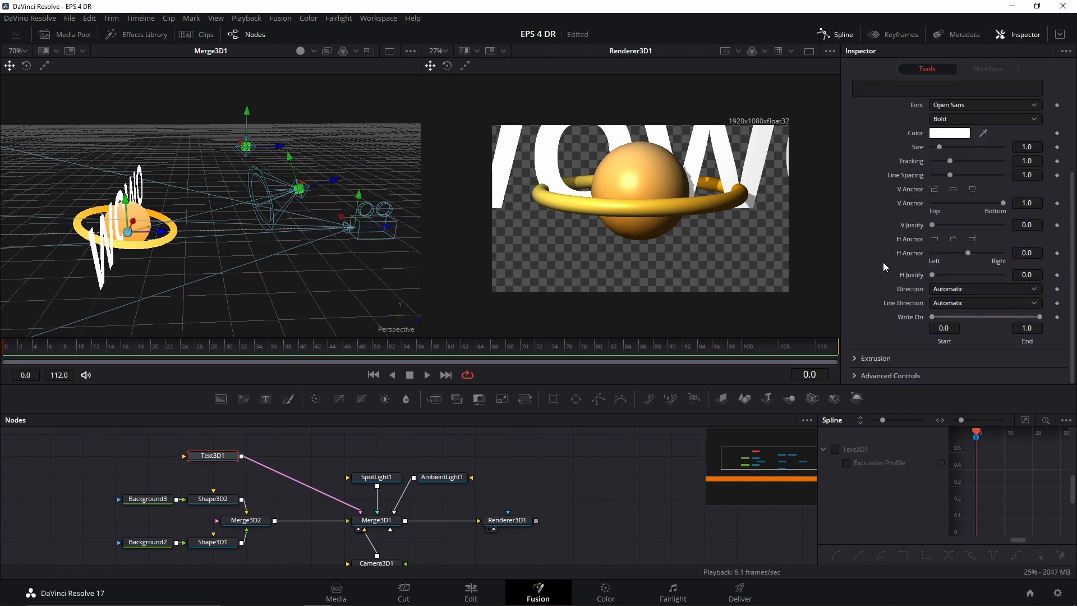
{"action": "scroll", "coordinate": [869, 271], "scroll_direction": "up", "scroll_amount": 2}
{"action": "scroll", "coordinate": [869, 272], "scroll_direction": "down", "scroll_amount": 2}
{"action": "left_click", "coordinate": [853, 358]}
{"action": "scroll", "coordinate": [864, 348], "scroll_direction": "down", "scroll_amount": 2}
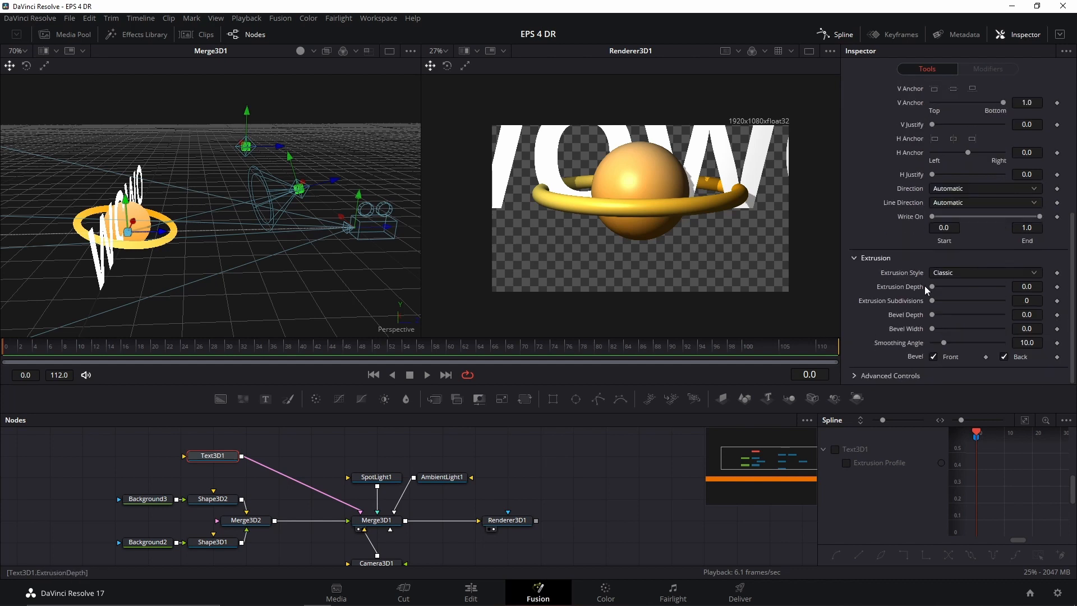
{"action": "left_click_drag", "start_coordinate": [936, 289], "coordinate": [1004, 287]}
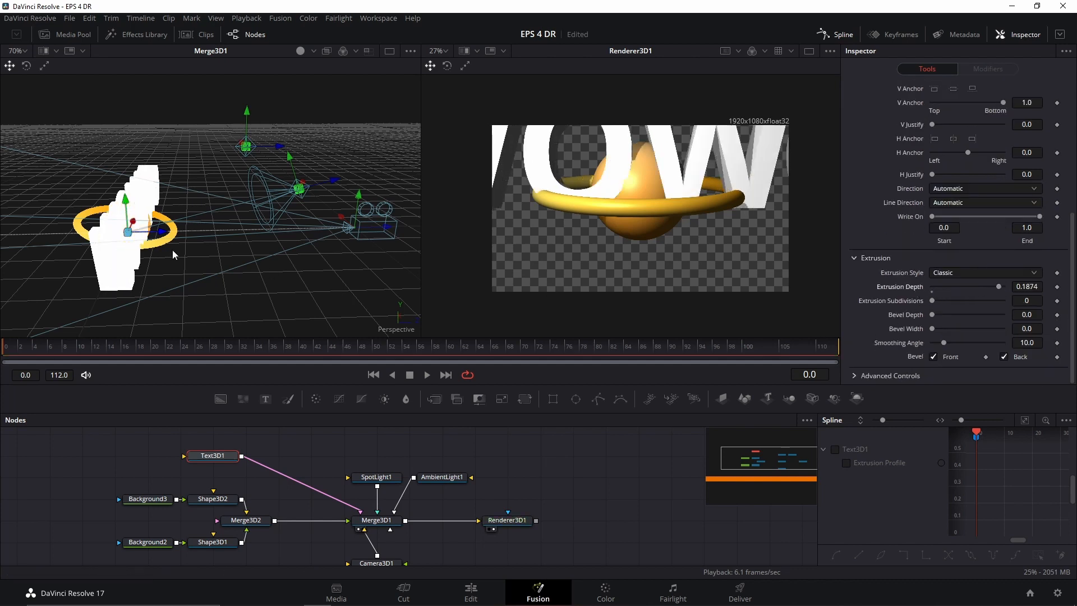
{"action": "left_click_drag", "start_coordinate": [159, 209], "coordinate": [141, 241]}
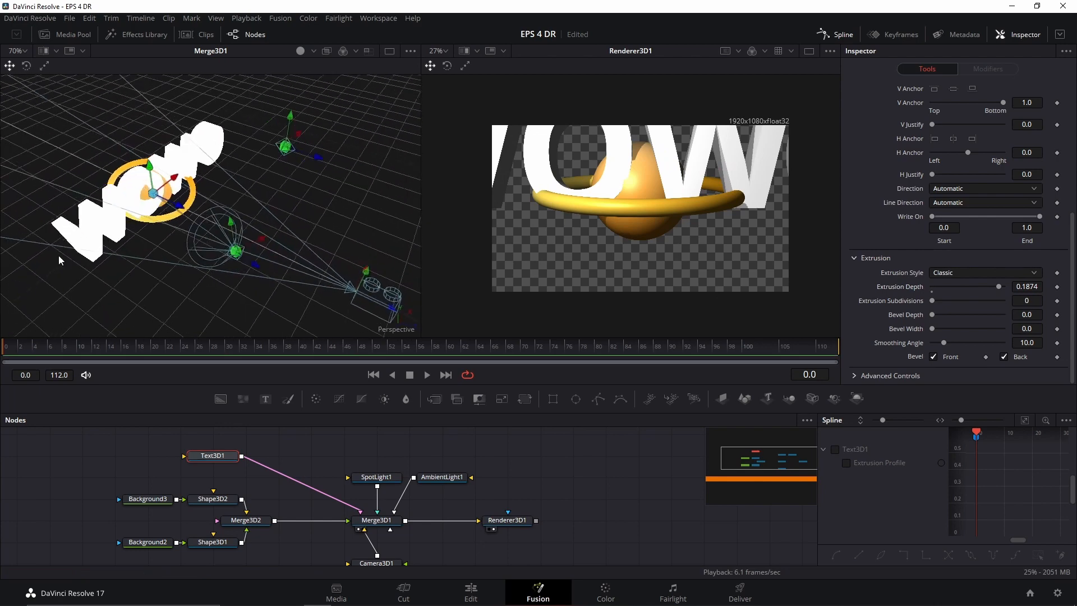
Reduce the WOWO text's extrusion depth to 0.1 and inspect its thickness from another angle.
{"action": "left_click", "coordinate": [1035, 287]}
{"action": "key", "text": "BackSpace"}
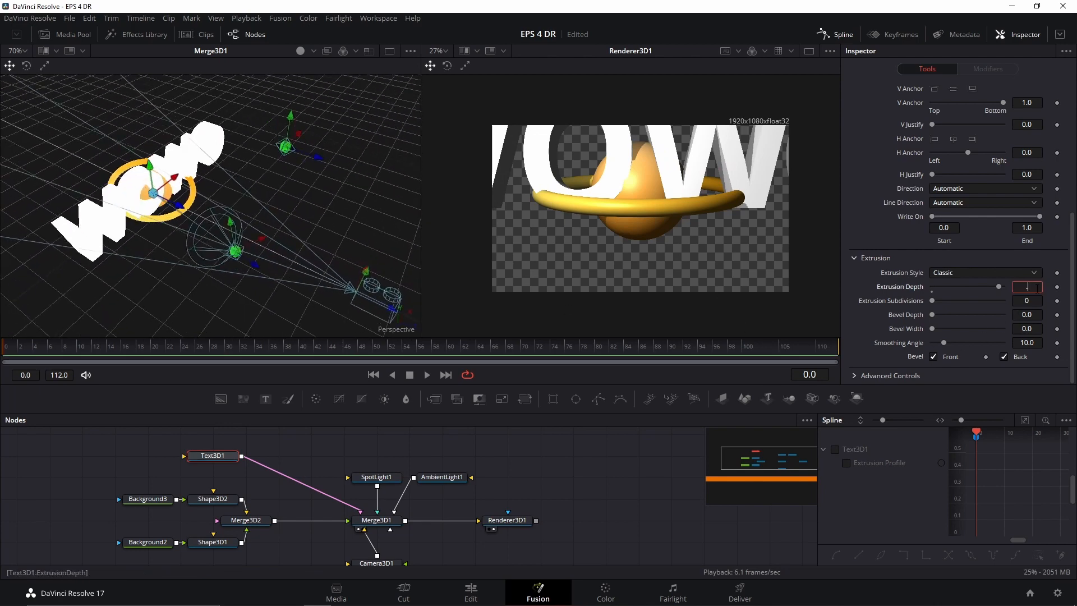
{"action": "type", "text": ".1"}
{"action": "key", "text": "Return"}
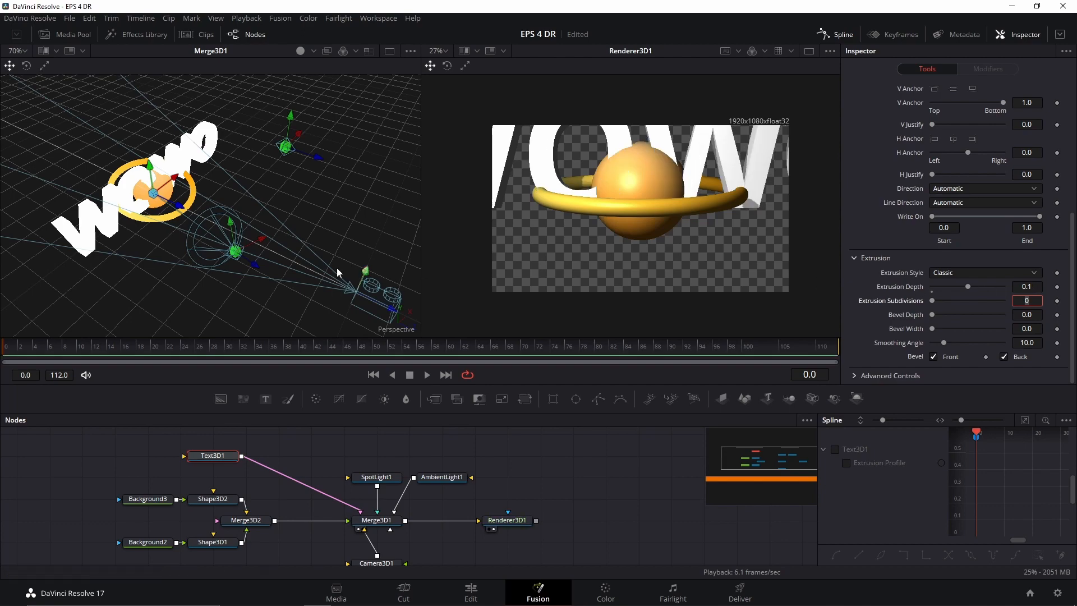
{"action": "left_click_drag", "start_coordinate": [140, 241], "coordinate": [335, 233]}
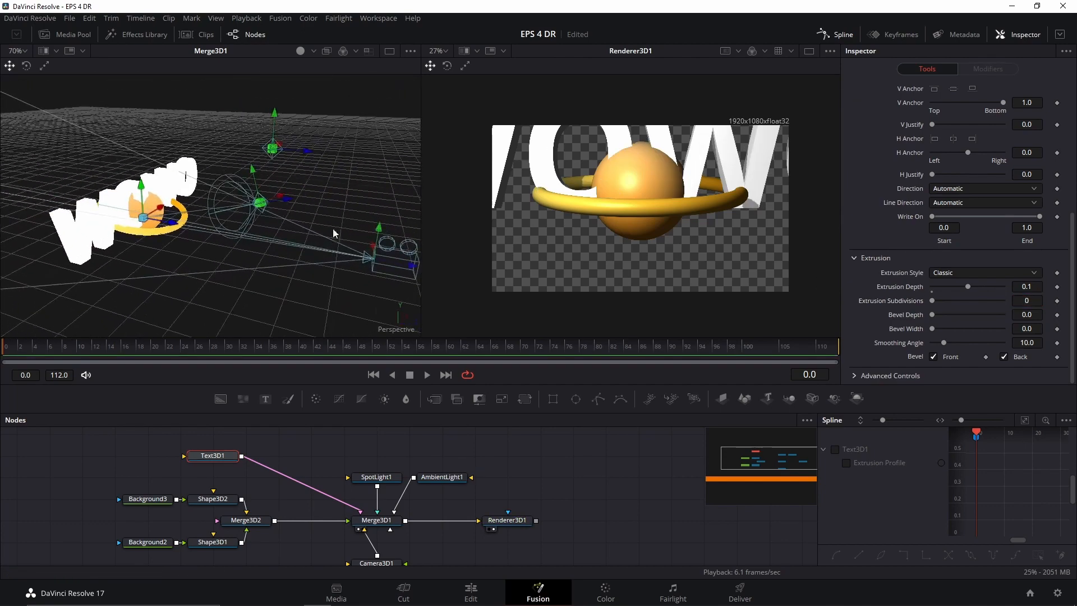
Set the WOWO text size to 0.3 and move the text below and in front of the planet.
{"action": "scroll", "coordinate": [895, 280], "scroll_direction": "up", "scroll_amount": 3}
{"action": "scroll", "coordinate": [893, 288], "scroll_direction": "up", "scroll_amount": 2}
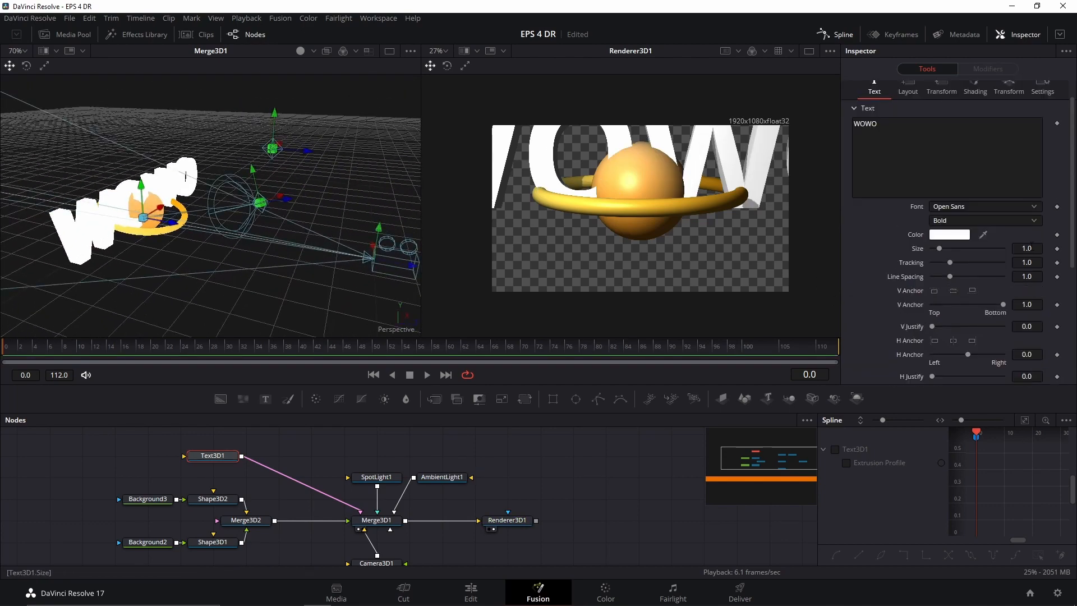
{"action": "left_click_drag", "start_coordinate": [1032, 247], "coordinate": [990, 247]}
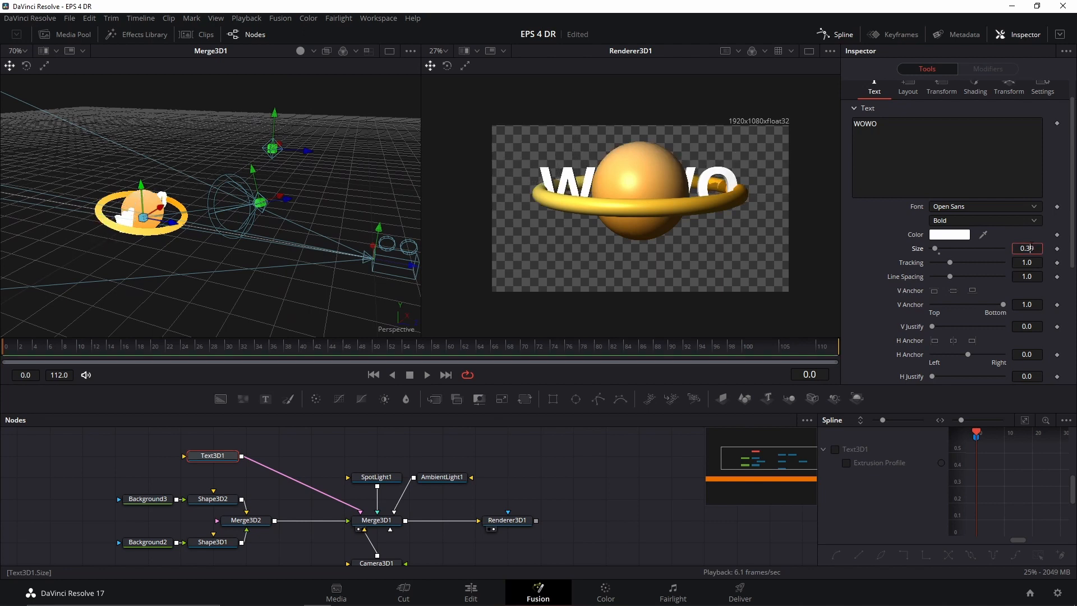
{"action": "key", "text": "BackSpace"}
{"action": "key", "text": "Tab"}
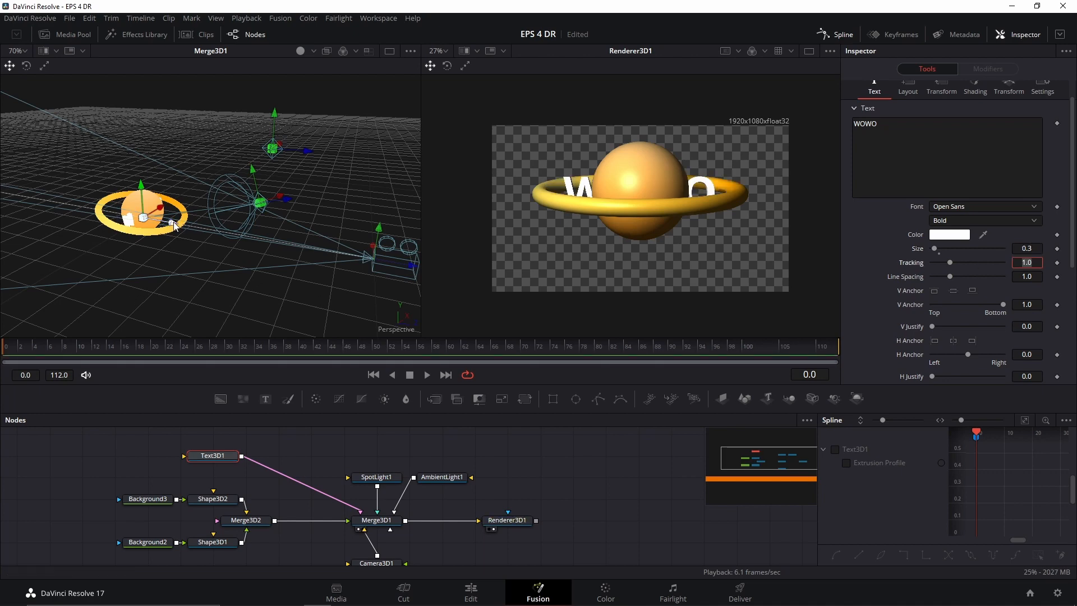
{"action": "left_click_drag", "start_coordinate": [166, 211], "coordinate": [190, 227]}
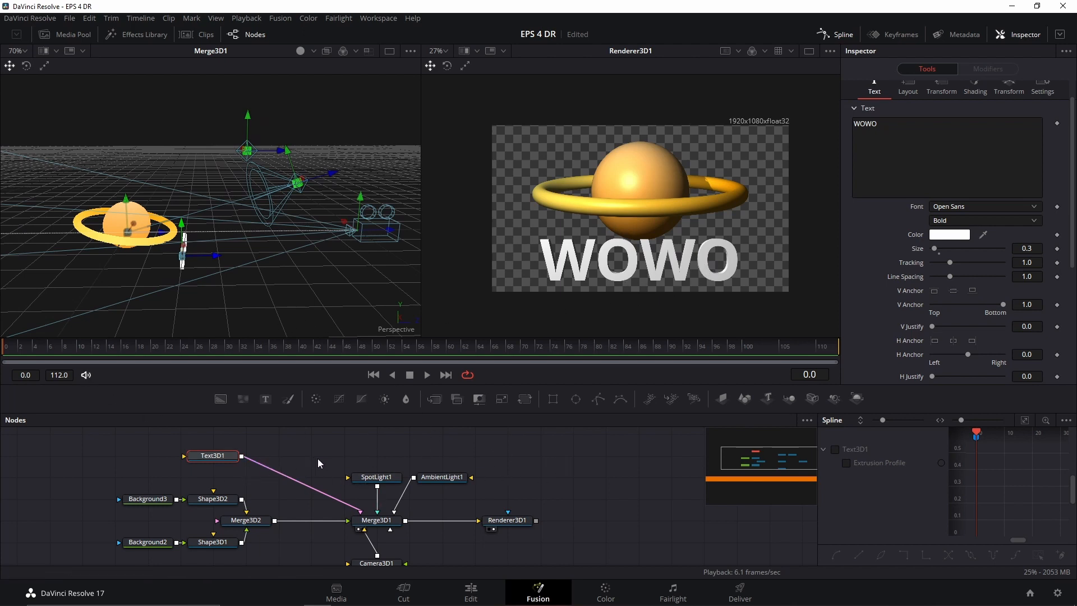
Color the Text3D1 material with the saved custom orange (red 1.0, green about 0.635, blue 0.0).
{"action": "scroll", "coordinate": [883, 258], "scroll_direction": "up", "scroll_amount": 1}
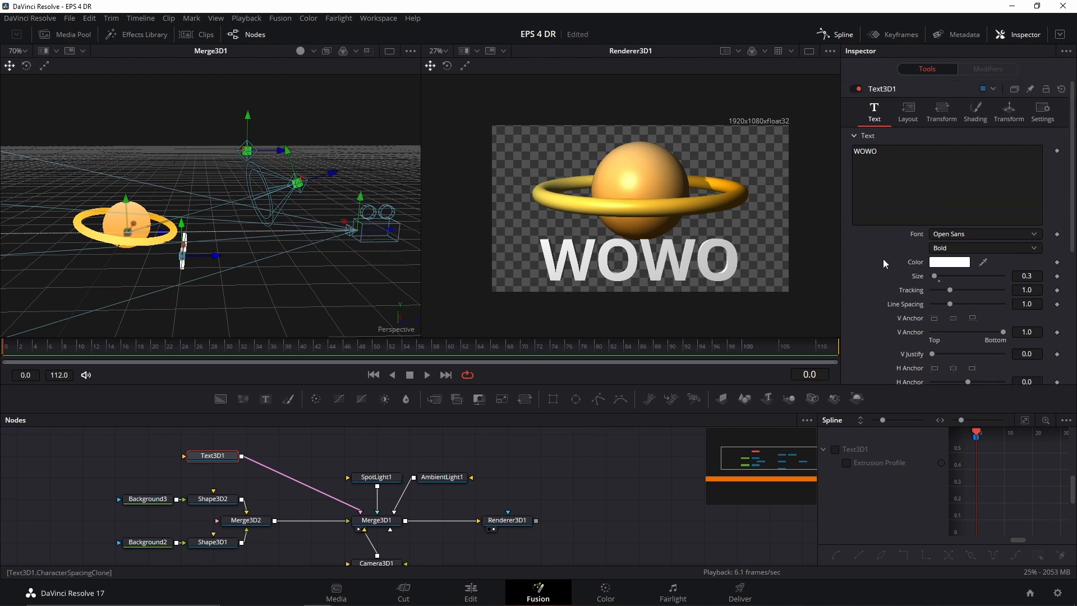
{"action": "left_click", "coordinate": [976, 110]}
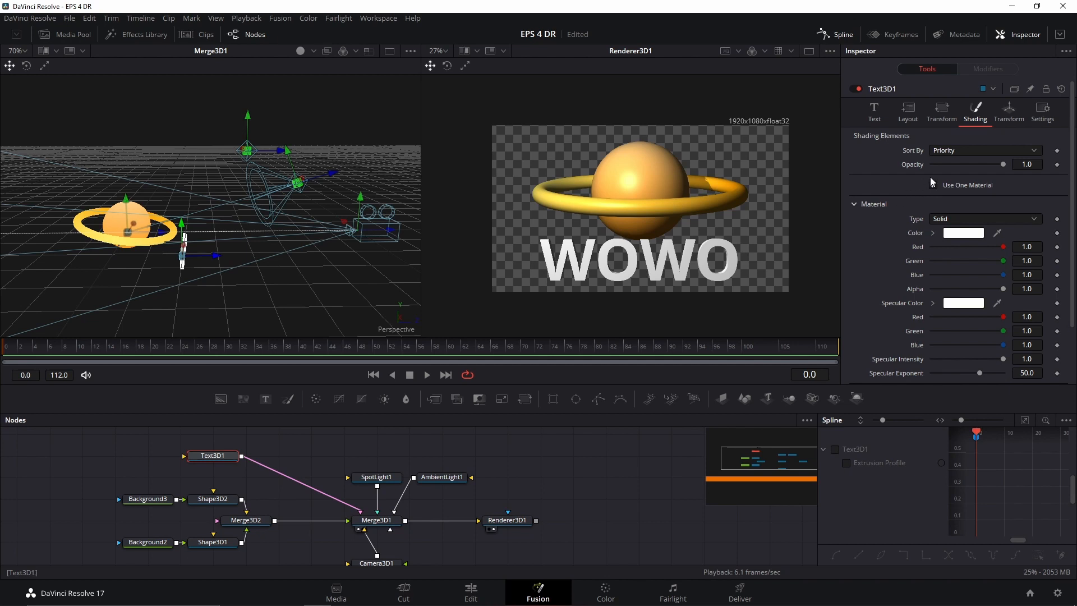
{"action": "scroll", "coordinate": [864, 282], "scroll_direction": "down", "scroll_amount": 3}
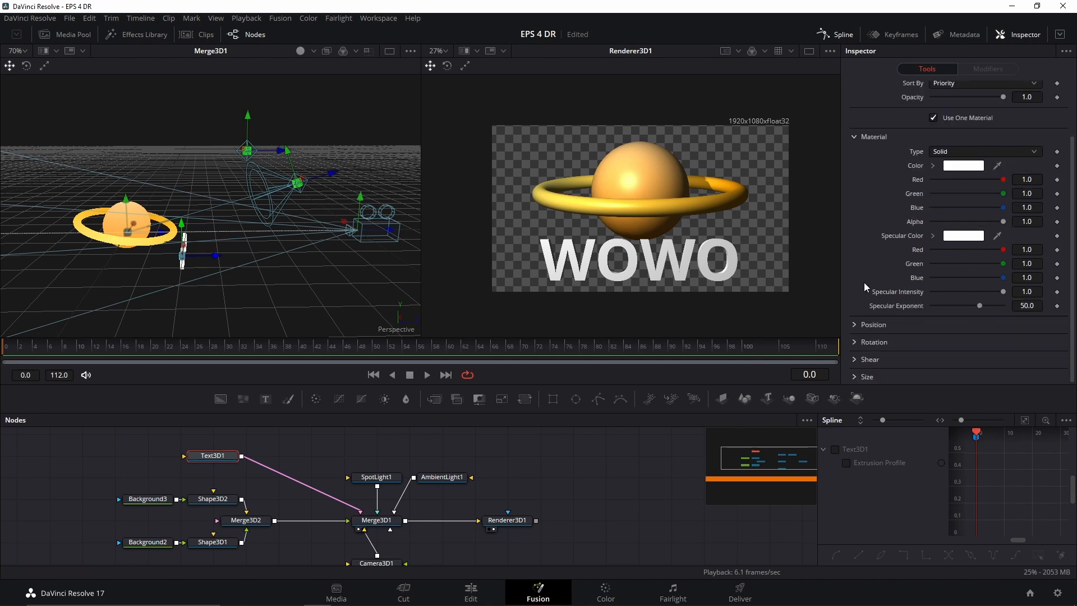
{"action": "scroll", "coordinate": [864, 282], "scroll_direction": "up", "scroll_amount": 3}
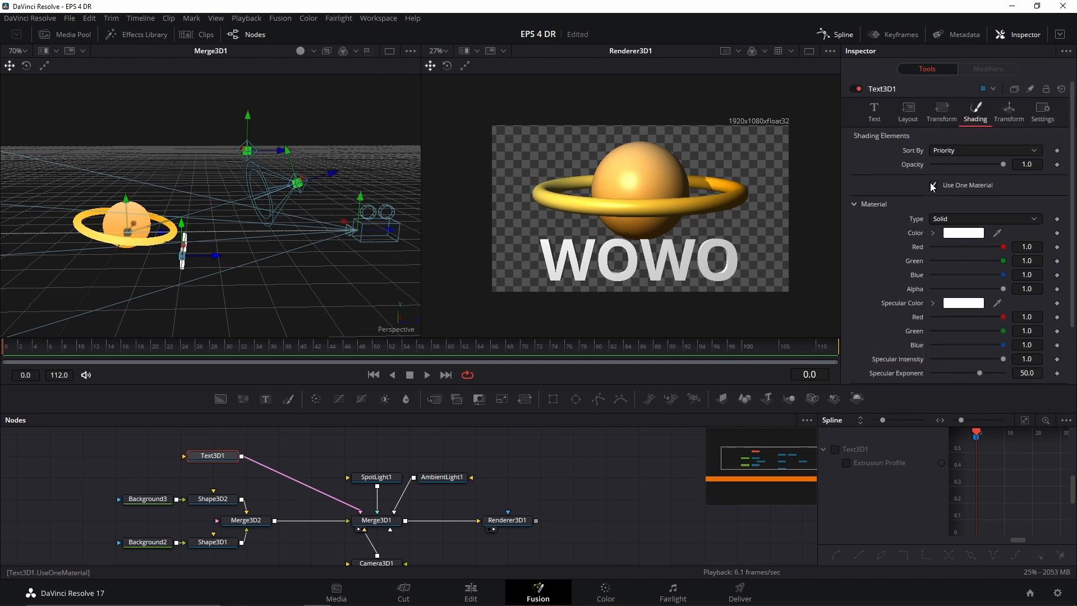
{"action": "left_click", "coordinate": [962, 233]}
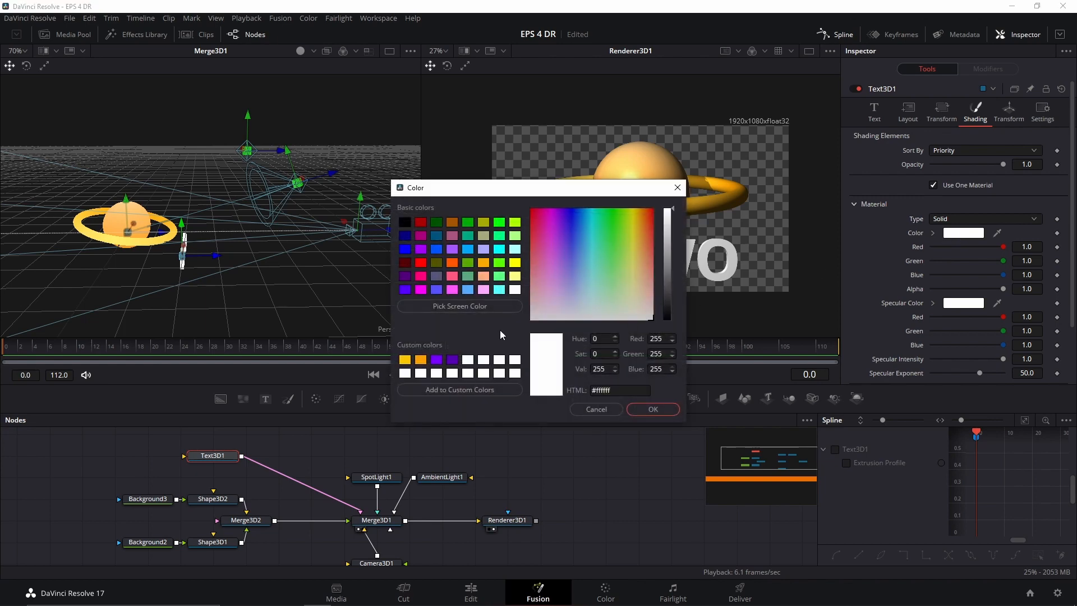
{"action": "left_click", "coordinate": [421, 359]}
{"action": "left_click", "coordinate": [653, 409]}
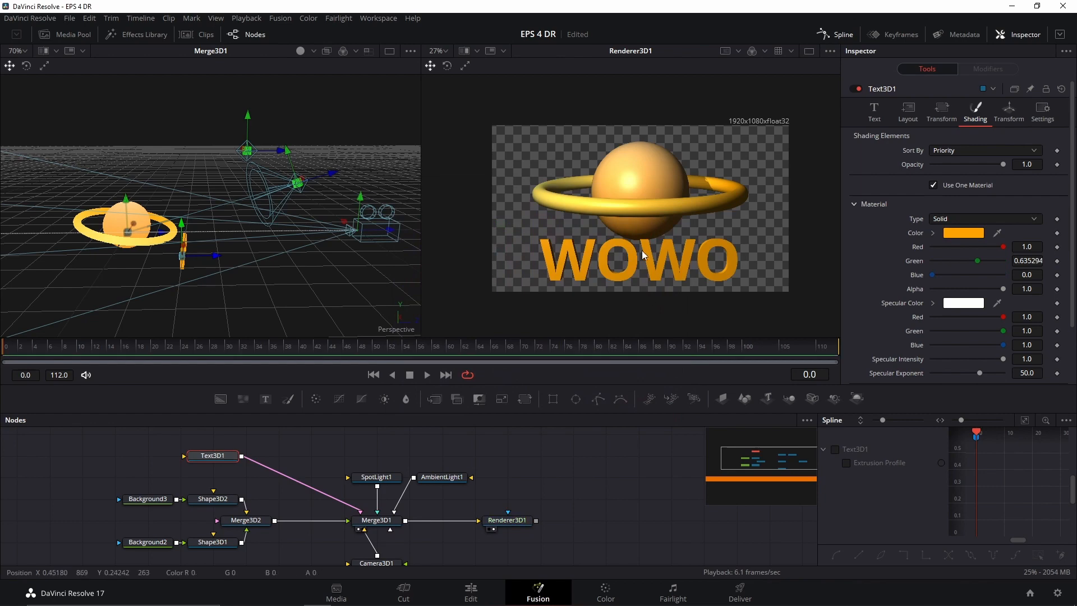
Disable Use One Material for the WOWO text and inspect its front faces and extruded sides up close.
{"action": "scroll", "coordinate": [219, 271], "scroll_direction": "up", "scroll_amount": 6}
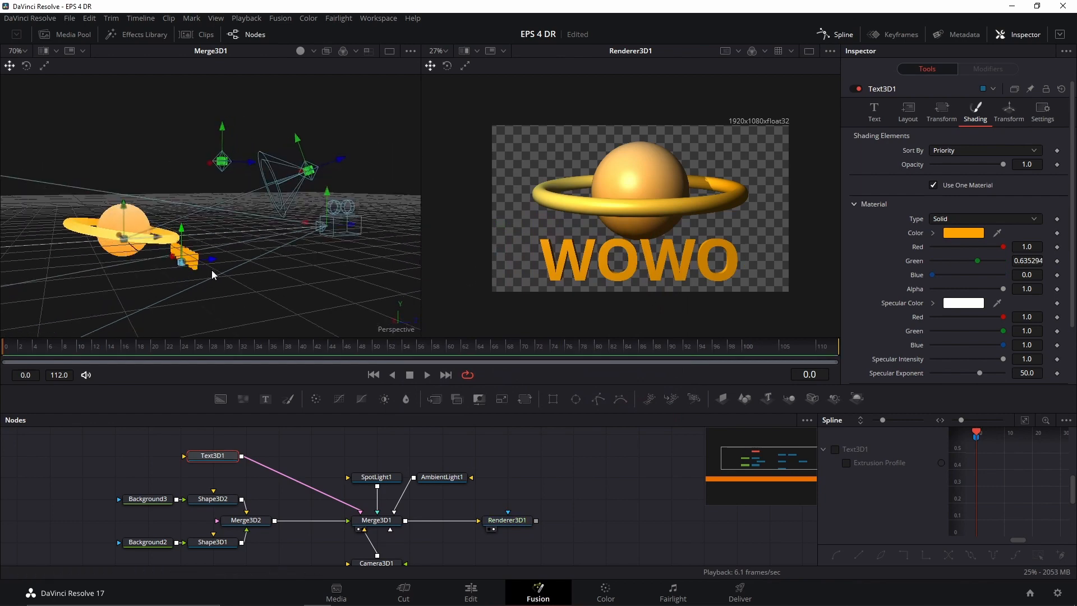
{"action": "left_click_drag", "start_coordinate": [185, 253], "coordinate": [52, 306]}
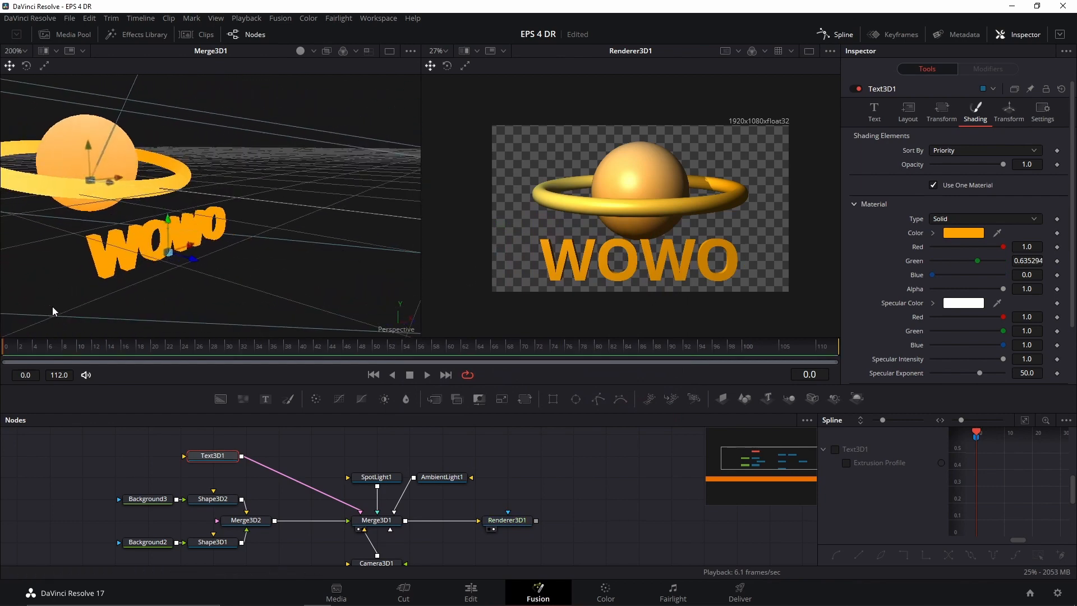
{"action": "left_click_drag", "start_coordinate": [280, 275], "coordinate": [212, 227]}
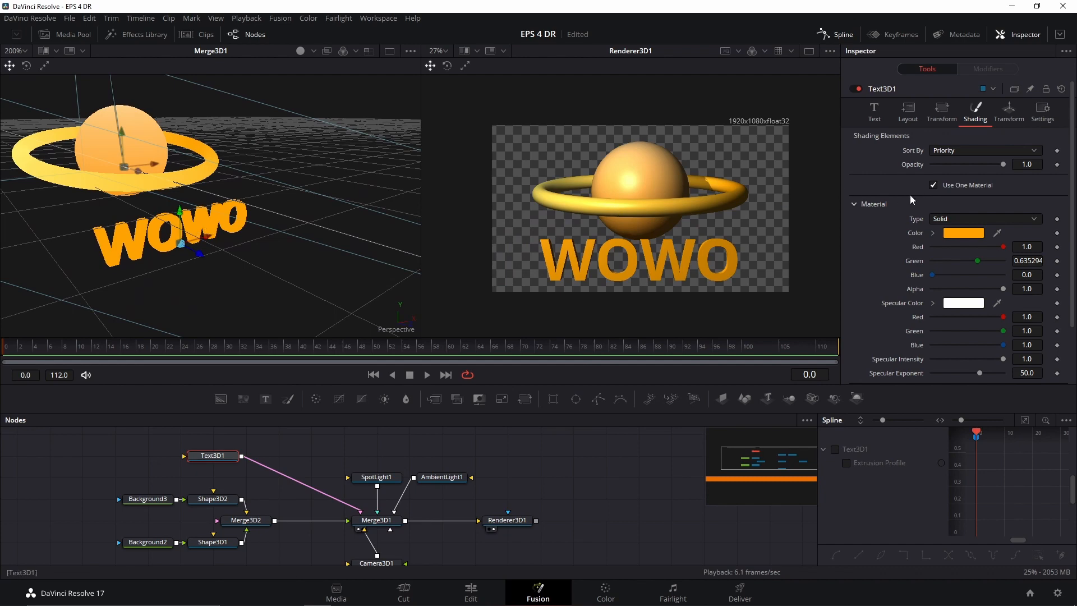
{"action": "left_click", "coordinate": [936, 186]}
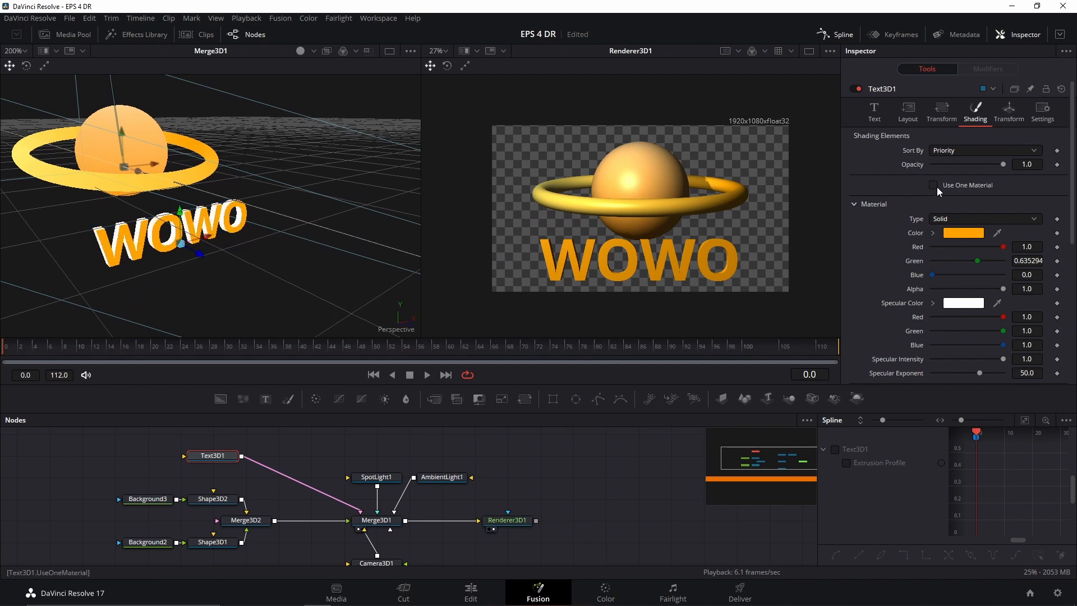
{"action": "mouse_move", "coordinate": [181, 253]}
{"action": "left_mouse_down"}
{"action": "mouse_move", "coordinate": [211, 277]}
{"action": "mouse_move", "coordinate": [168, 263]}
{"action": "left_mouse_up"}
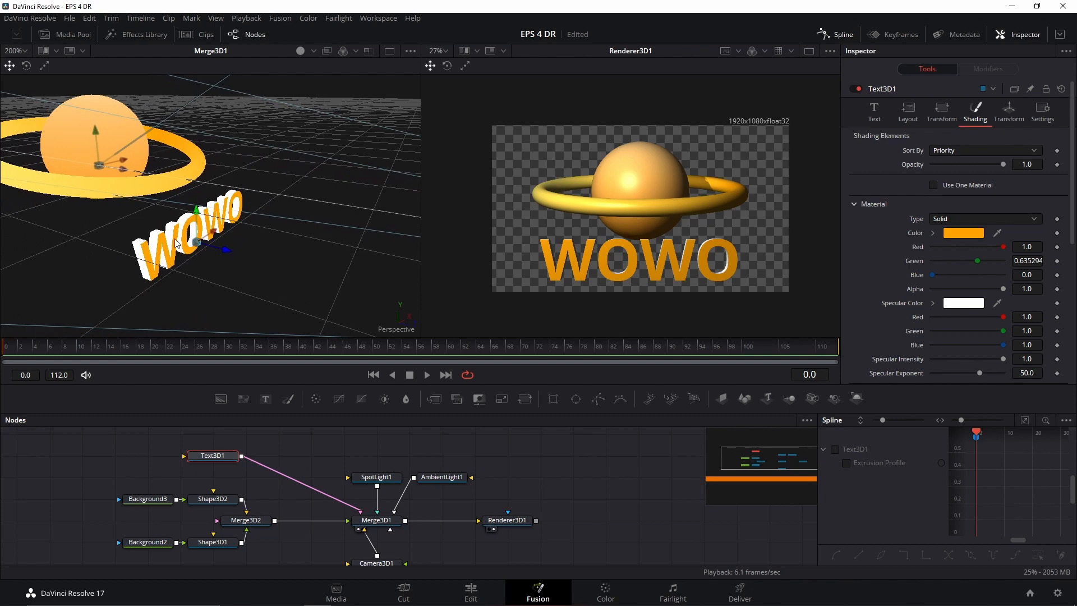
{"action": "left_click_drag", "start_coordinate": [156, 235], "coordinate": [326, 224]}
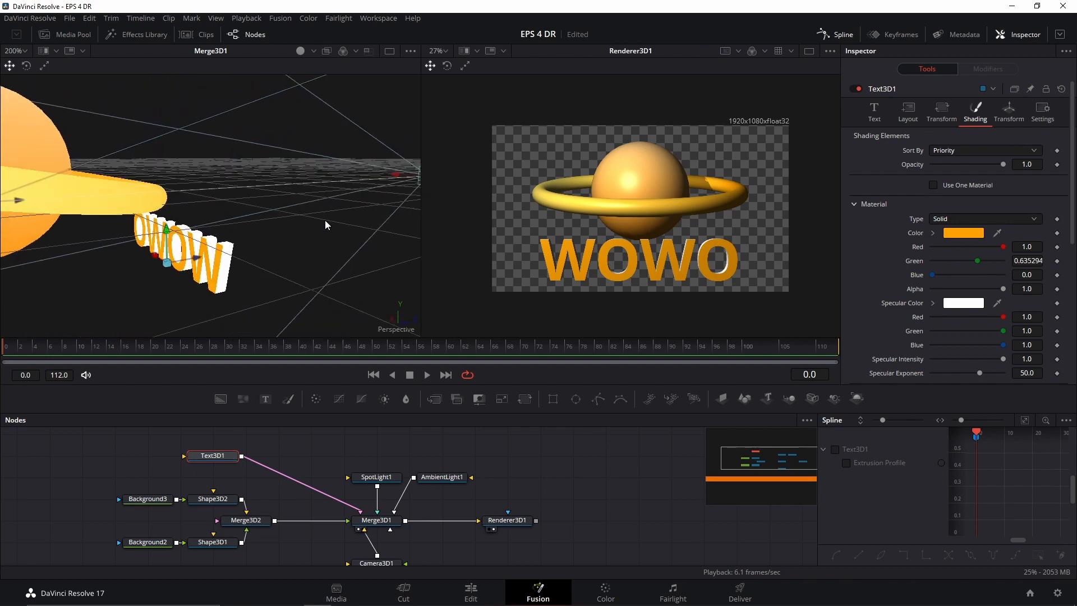
{"action": "mouse_move", "coordinate": [272, 248]}
{"action": "left_mouse_down"}
{"action": "mouse_move", "coordinate": [140, 261]}
{"action": "mouse_move", "coordinate": [248, 247]}
{"action": "mouse_move", "coordinate": [253, 255]}
{"action": "left_mouse_up"}
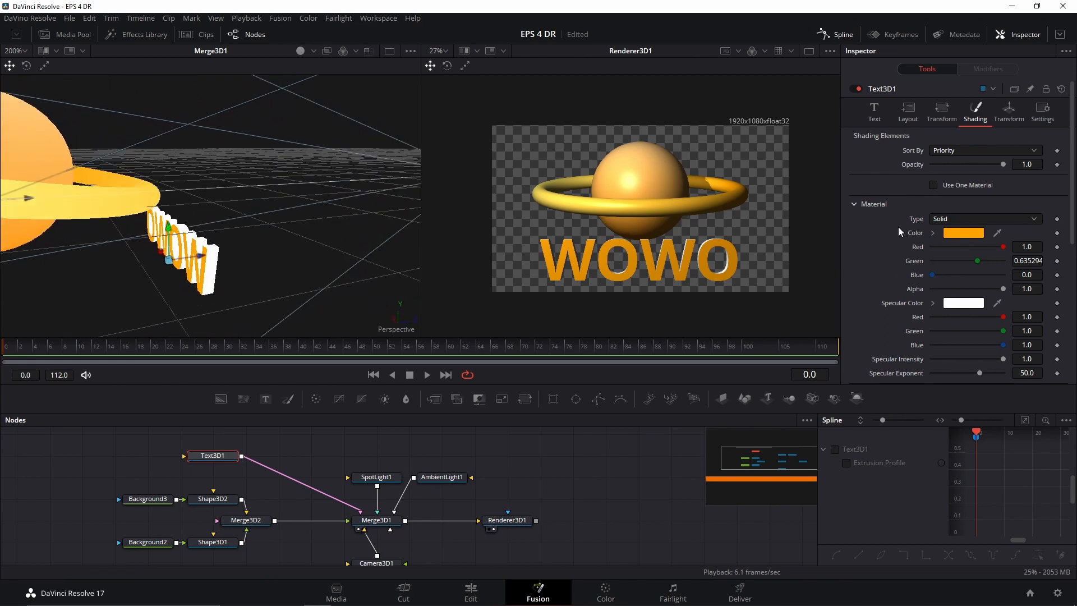
Look over the Bevel Material settings, and switch Use One Material on and back off to compare the text's sides.
{"action": "scroll", "coordinate": [896, 227], "scroll_direction": "down", "scroll_amount": 2}
{"action": "scroll", "coordinate": [891, 228], "scroll_direction": "down", "scroll_amount": 4}
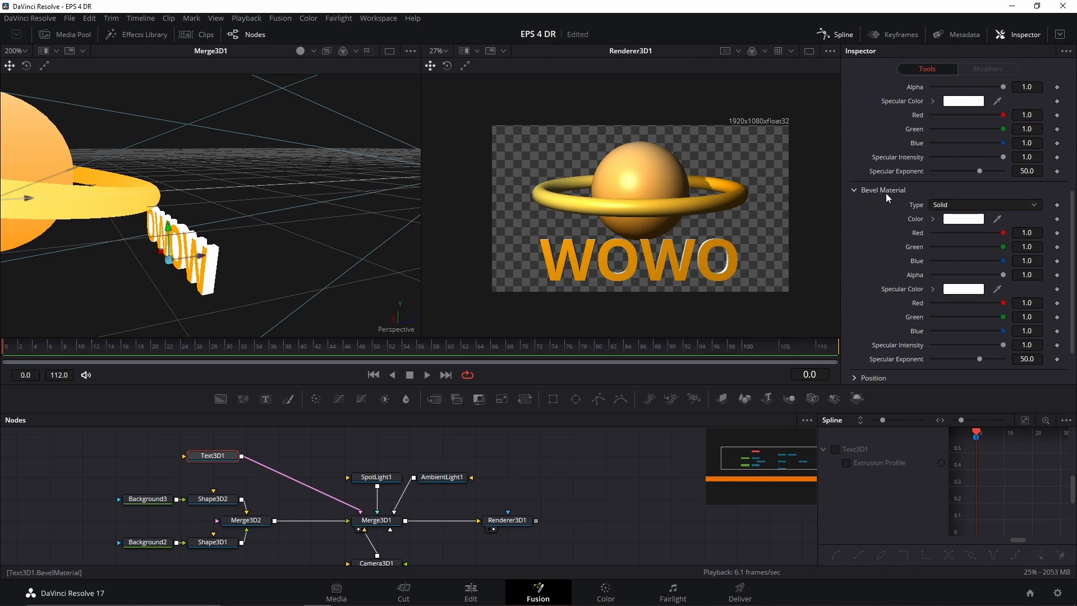
{"action": "scroll", "coordinate": [890, 207], "scroll_direction": "up", "scroll_amount": 4}
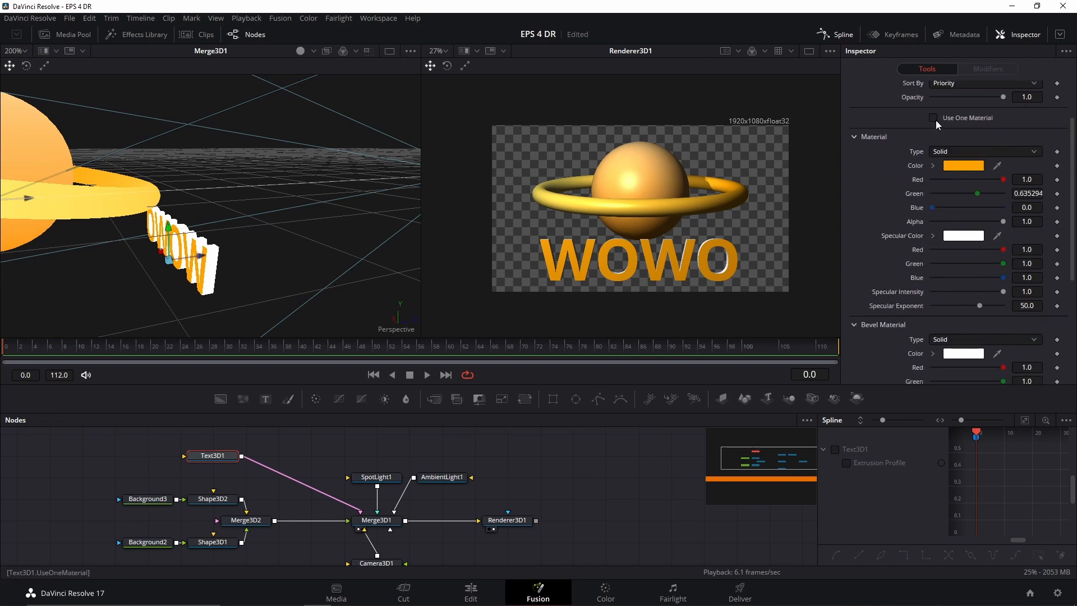
{"action": "left_click", "coordinate": [934, 118]}
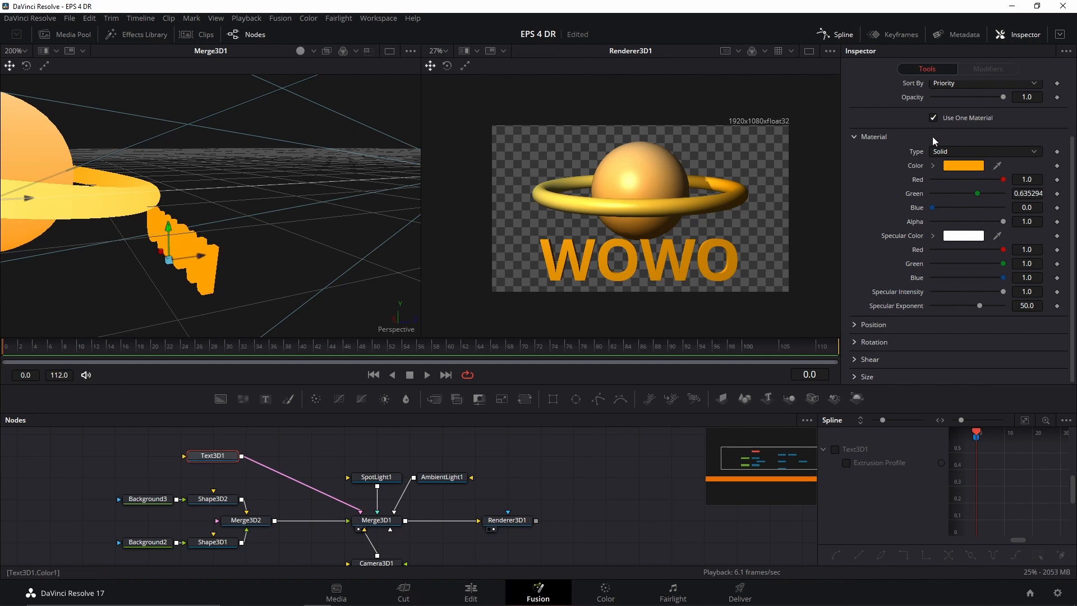
{"action": "left_click", "coordinate": [935, 117]}
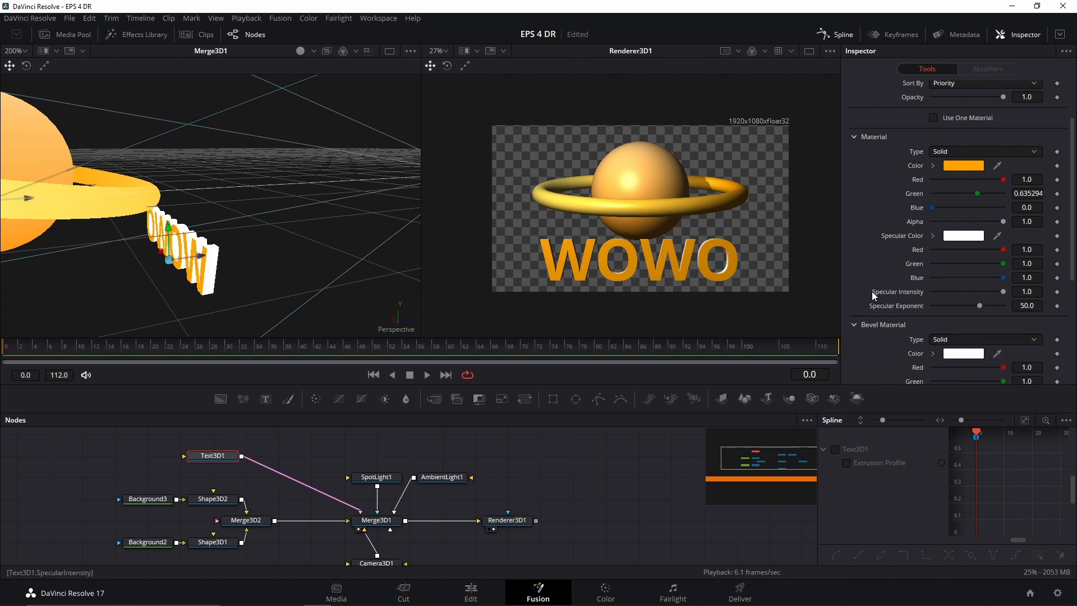
Color the text's Bevel Material with the saved custom yellow (red 1.0, green about 0.784, blue 0.0) and view it from the front.
{"action": "scroll", "coordinate": [872, 291], "scroll_direction": "down", "scroll_amount": 4}
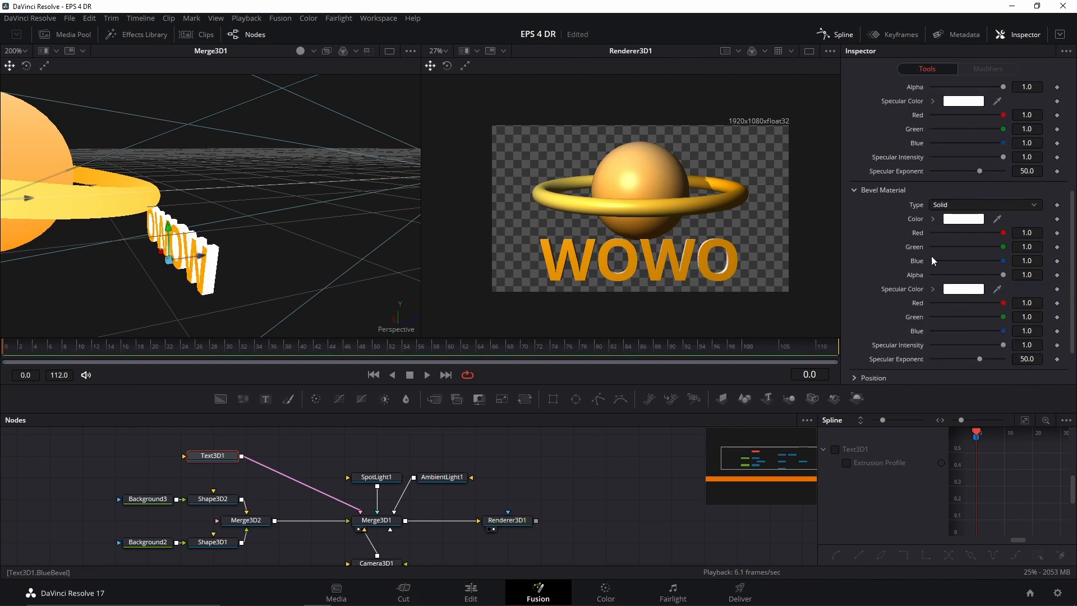
{"action": "left_click", "coordinate": [957, 223]}
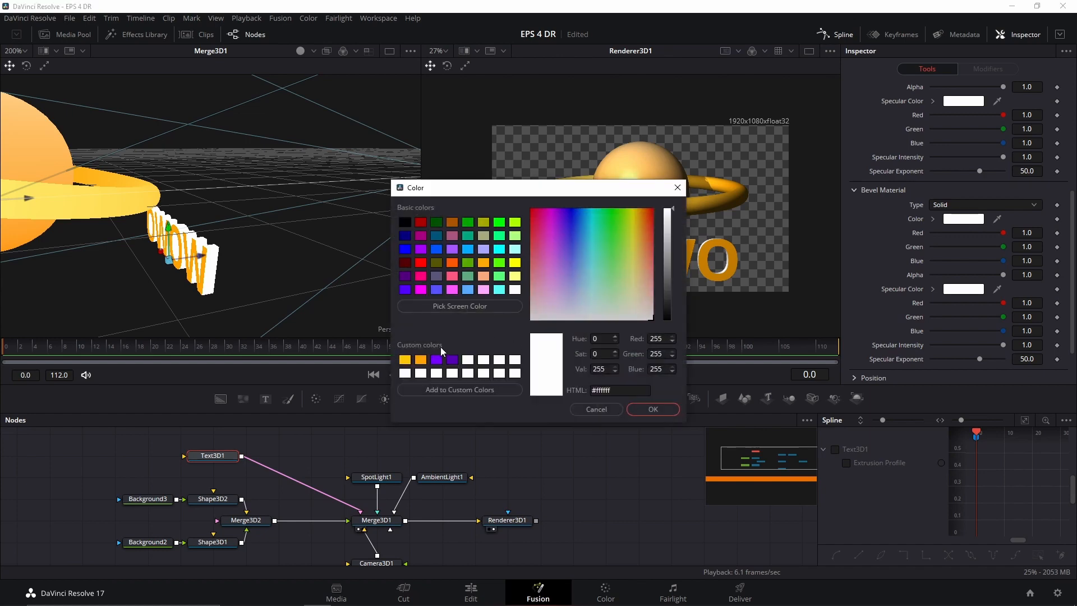
{"action": "left_click", "coordinate": [404, 360]}
{"action": "left_click", "coordinate": [650, 409]}
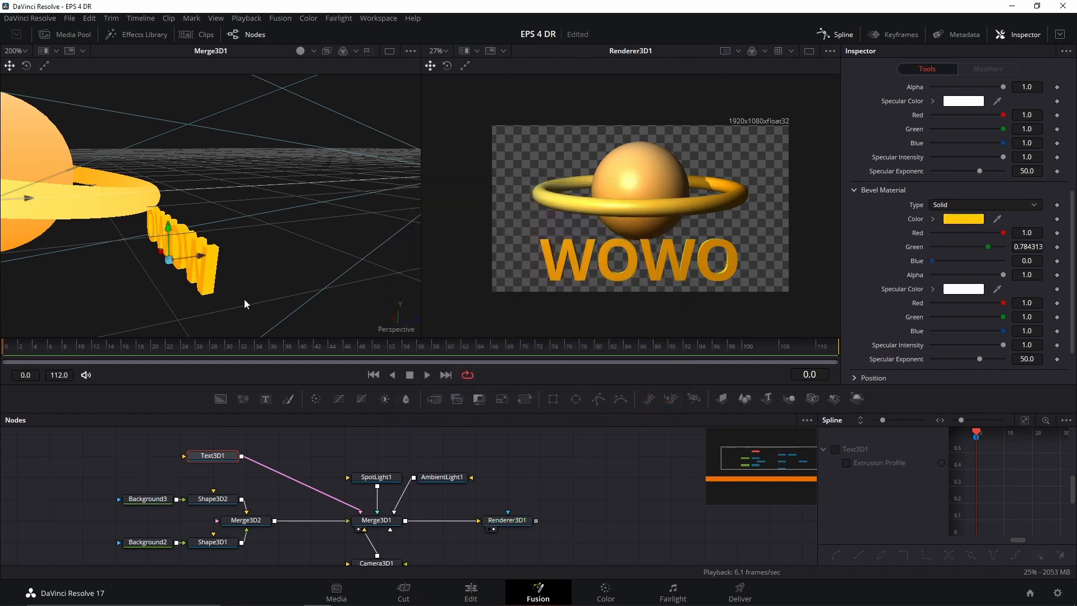
{"action": "left_click_drag", "start_coordinate": [244, 298], "coordinate": [157, 241]}
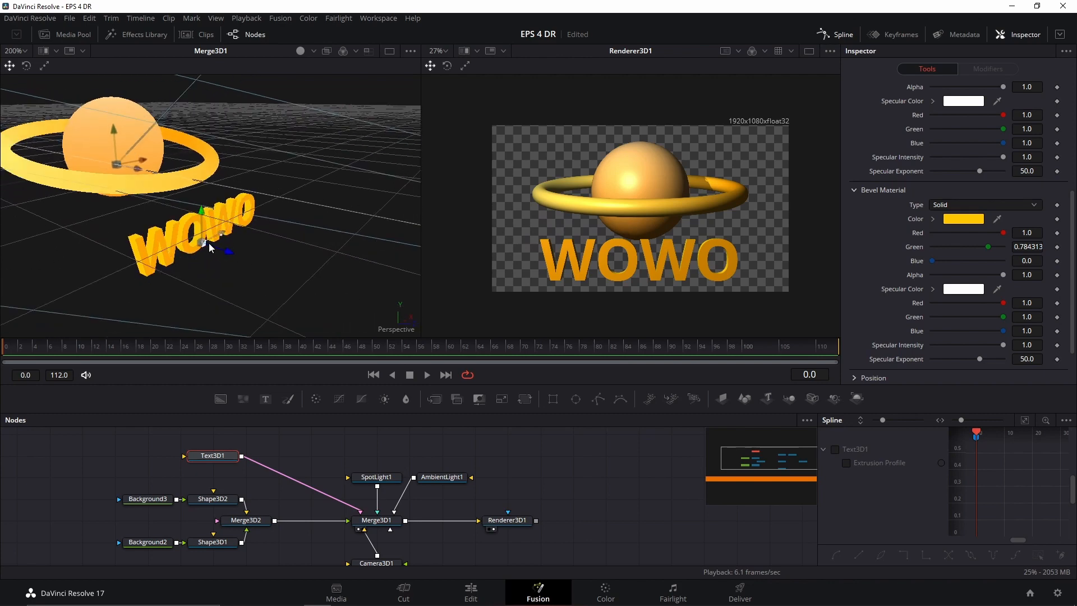
Change the text's main Material type from Solid to Image and reset its color to the default white.
{"action": "scroll", "coordinate": [884, 249], "scroll_direction": "up", "scroll_amount": 2}
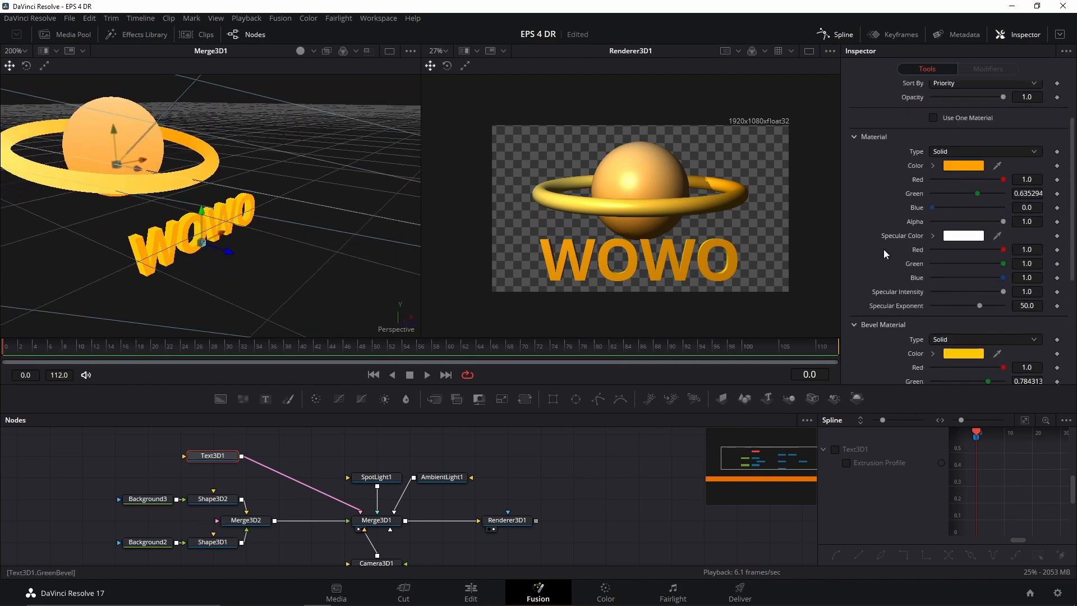
{"action": "left_click", "coordinate": [952, 151]}
{"action": "left_click", "coordinate": [952, 151]}
{"action": "left_click", "coordinate": [946, 157]}
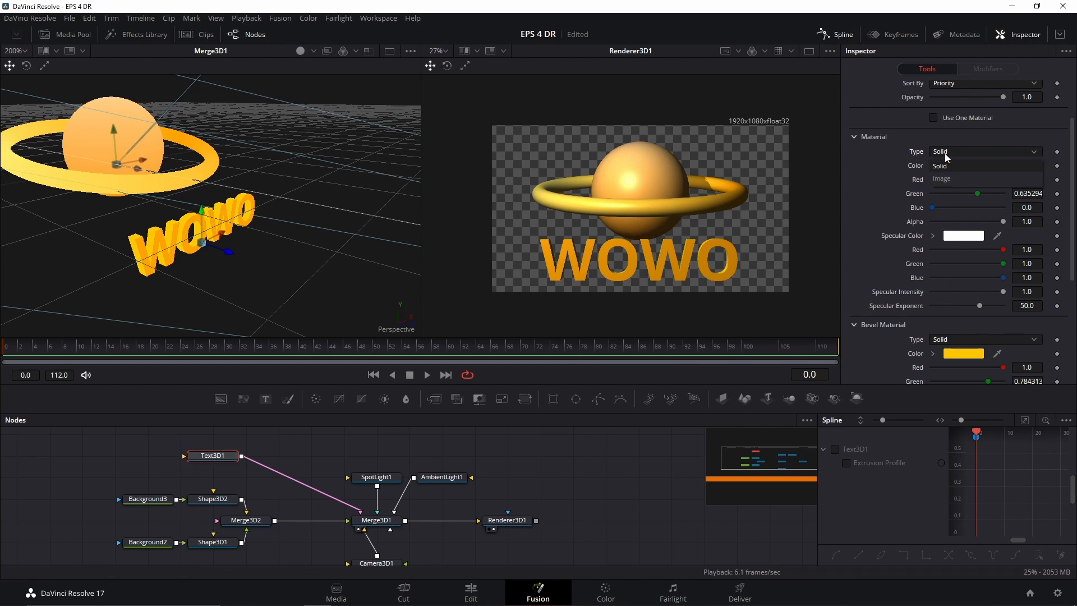
{"action": "left_click", "coordinate": [944, 178]}
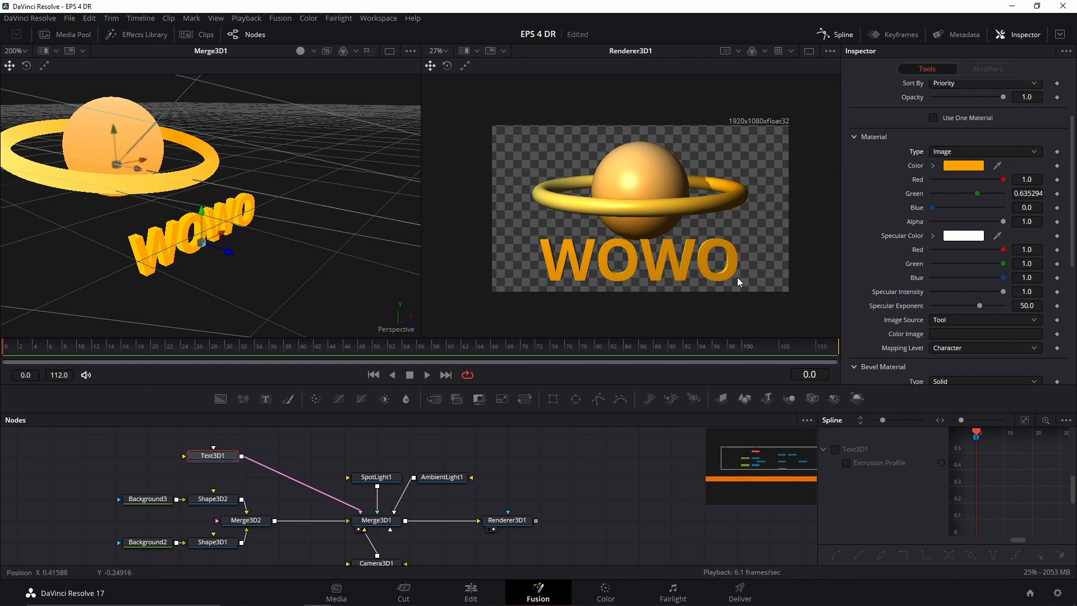
{"action": "left_click_drag", "start_coordinate": [269, 455], "coordinate": [279, 455]}
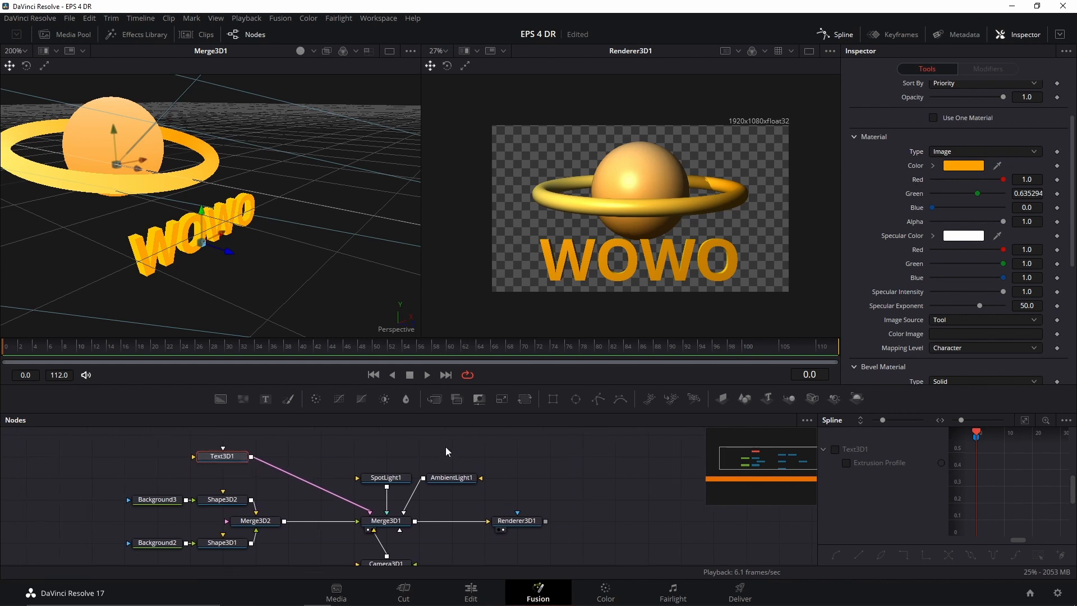
{"action": "double_click", "coordinate": [916, 165]}
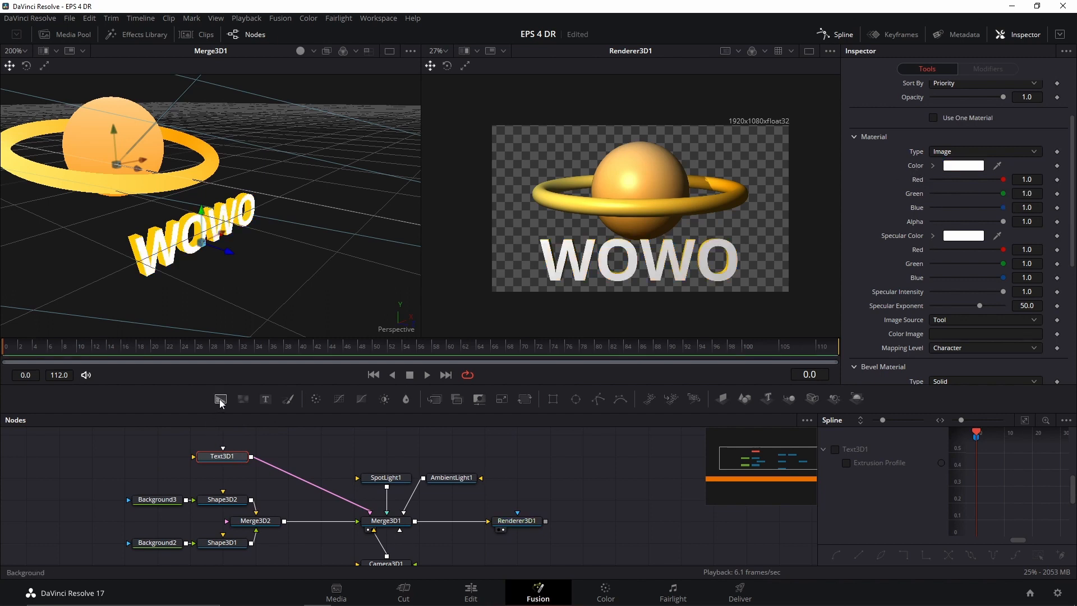
Add a Background node beside Text3D1 and connect it to the text's Color Image input.
{"action": "left_click_drag", "start_coordinate": [221, 400], "coordinate": [225, 451]}
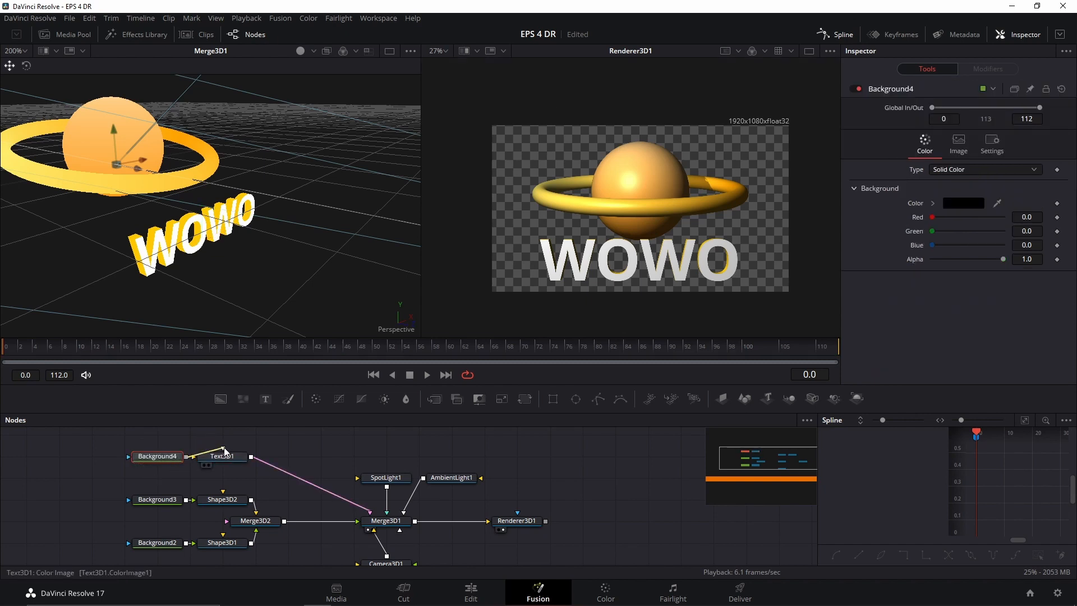
{"action": "left_click_drag", "start_coordinate": [225, 451], "coordinate": [223, 455]}
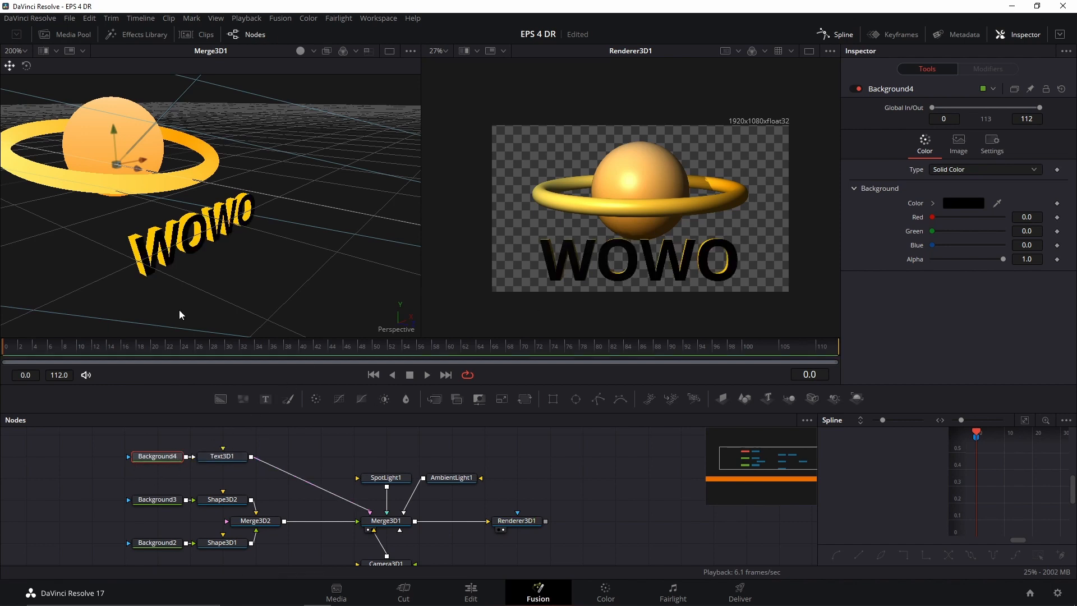
Make Background4 a Vertical gradient and set its Top color to the saved custom orange (#ffa200).
{"action": "left_click", "coordinate": [975, 169]}
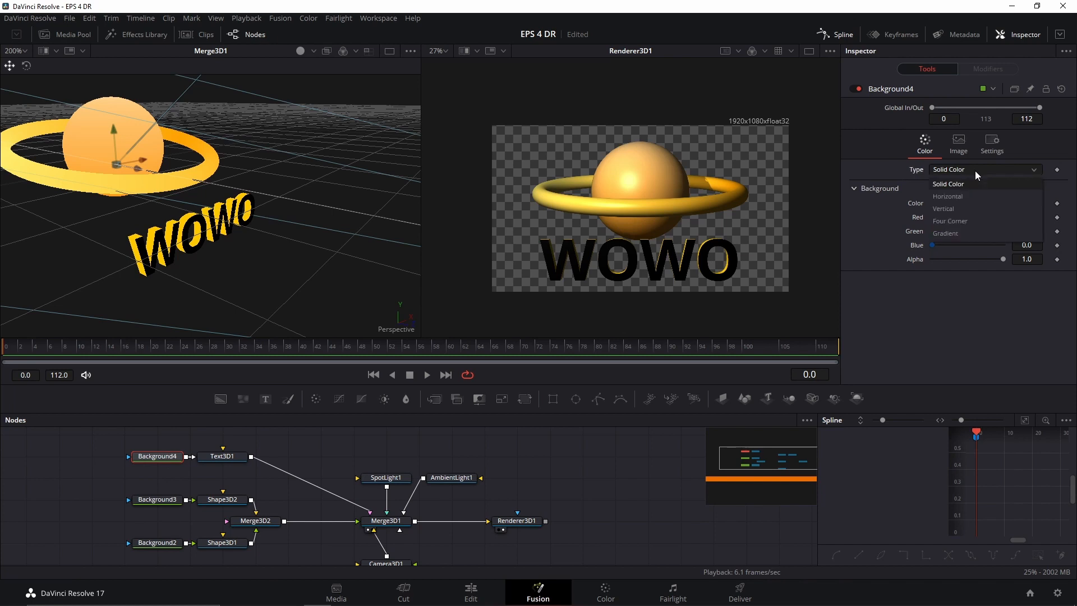
{"action": "left_click", "coordinate": [945, 209]}
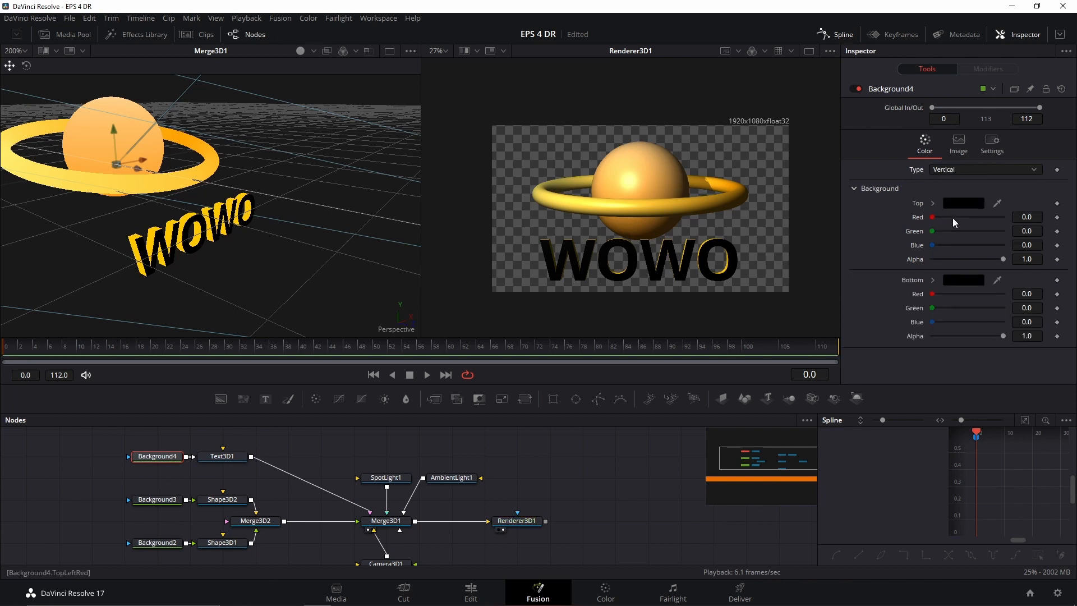
{"action": "left_click", "coordinate": [967, 204]}
{"action": "left_click", "coordinate": [420, 360]}
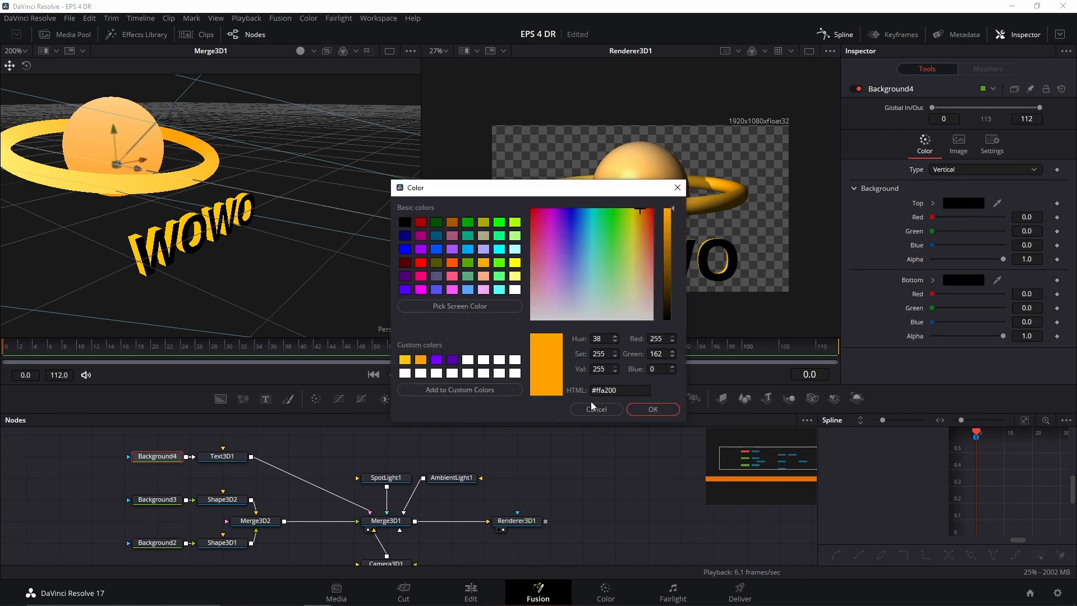
{"action": "left_click", "coordinate": [668, 406]}
Set the gradient's Bottom color to the saved custom yellow, adjust it to green 0.819 and blue 0.197, and check the text's sides.
{"action": "left_click", "coordinate": [964, 280]}
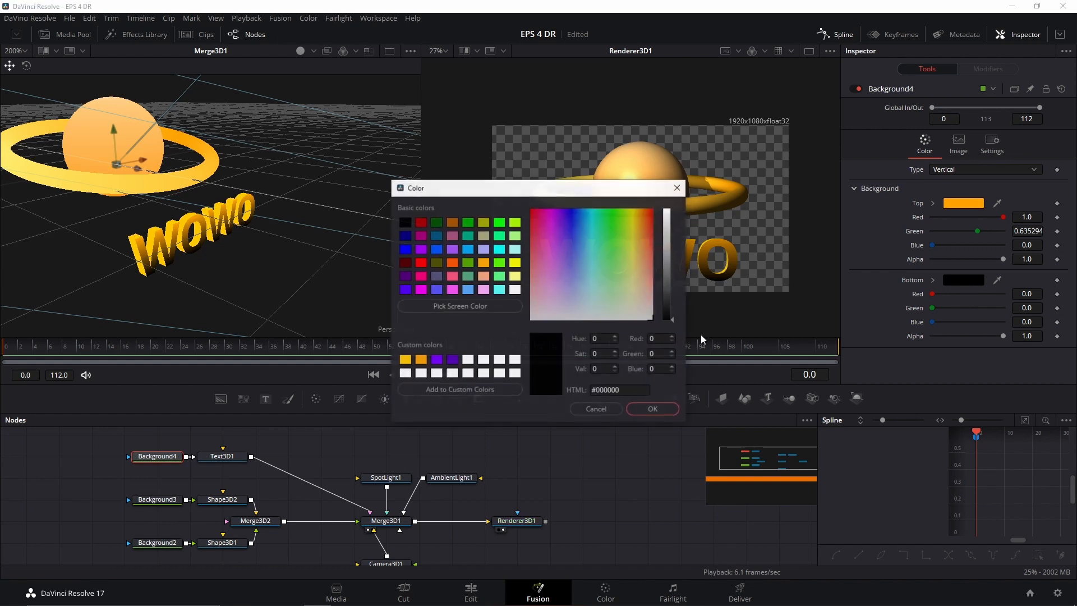
{"action": "left_click", "coordinate": [405, 360]}
{"action": "left_click", "coordinate": [650, 409]}
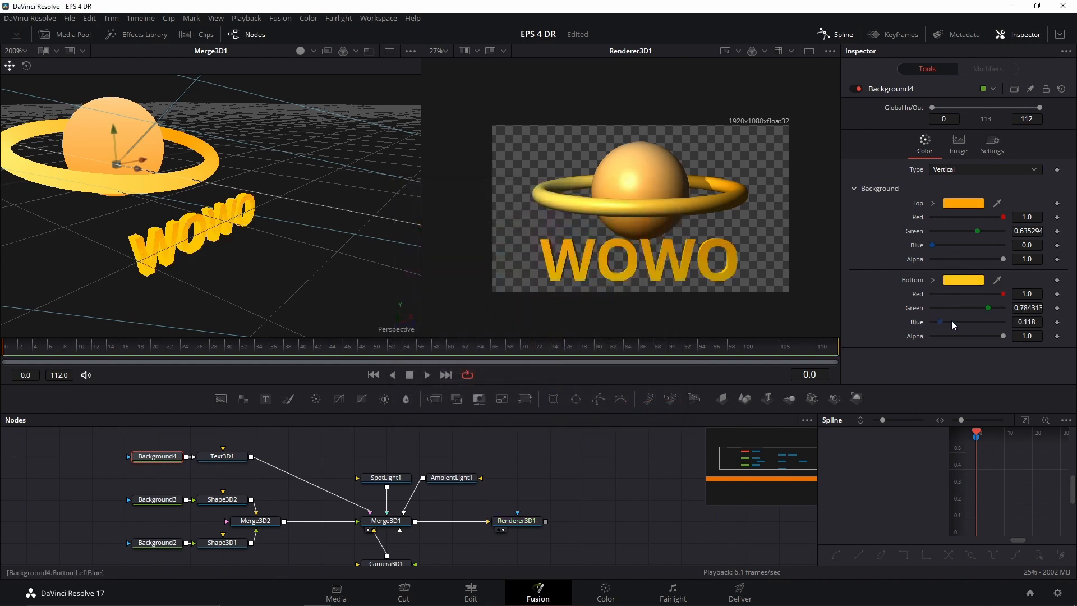
{"action": "left_click_drag", "start_coordinate": [952, 321], "coordinate": [991, 308]}
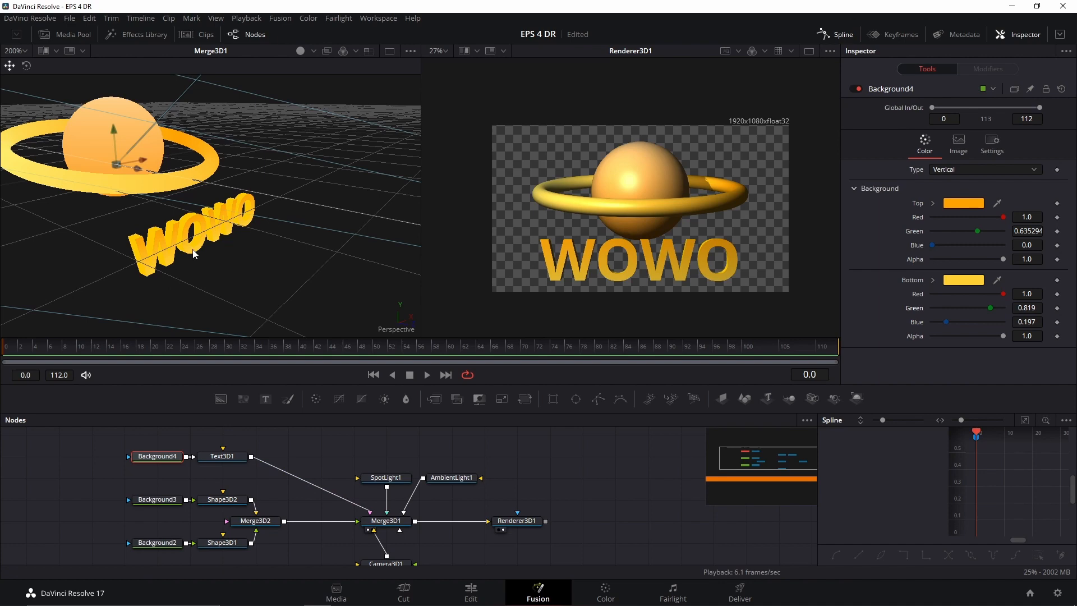
{"action": "left_click_drag", "start_coordinate": [181, 250], "coordinate": [149, 249]}
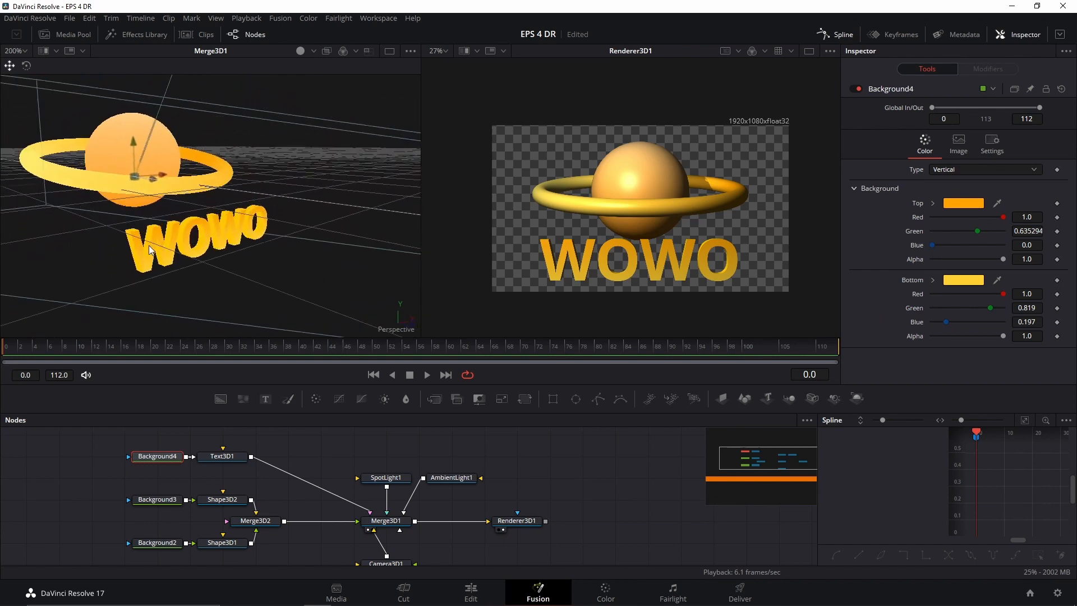
{"action": "mouse_move", "coordinate": [263, 252]}
{"action": "left_mouse_down"}
{"action": "mouse_move", "coordinate": [221, 261]}
{"action": "mouse_move", "coordinate": [284, 258]}
{"action": "left_mouse_up"}
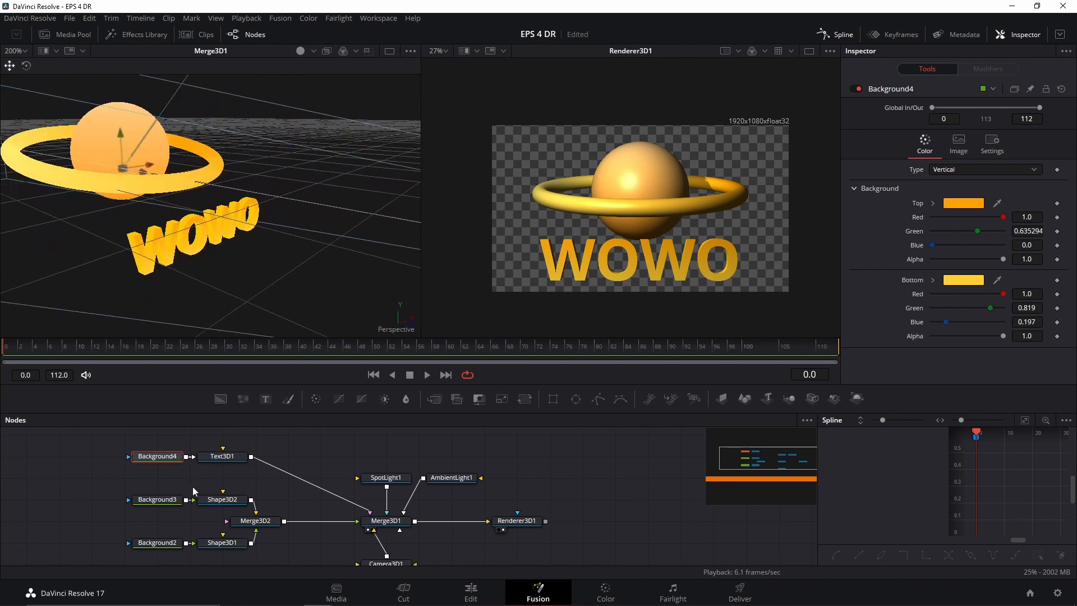
Darken Text3D1's Bevel Material color to red 0.795 and green 0.598, preview the animation briefly and return to frame 0.
{"action": "left_click", "coordinate": [223, 456]}
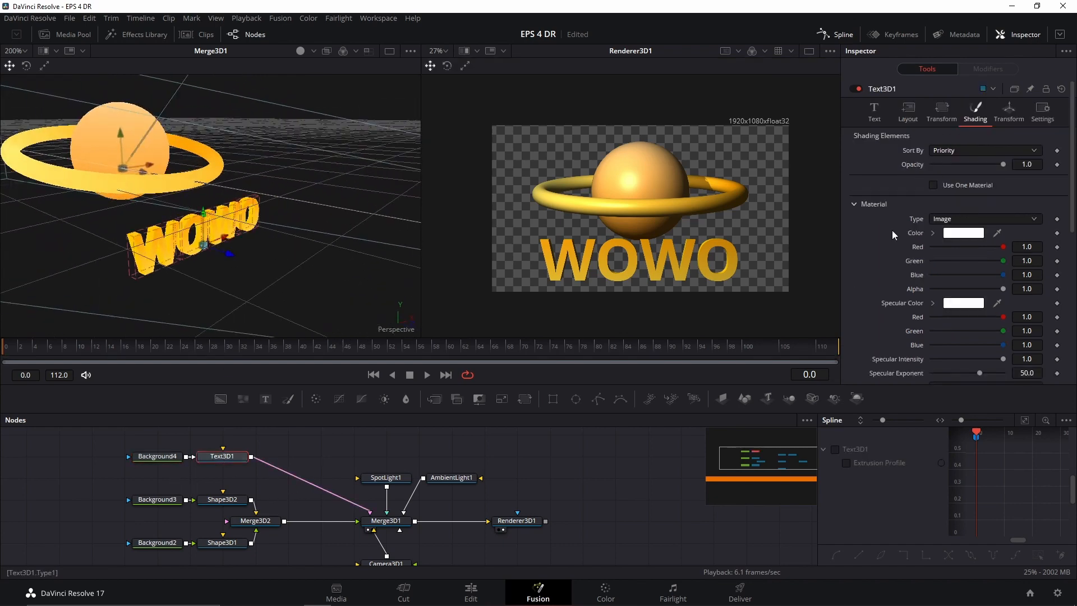
{"action": "scroll", "coordinate": [896, 241], "scroll_direction": "down", "scroll_amount": 5}
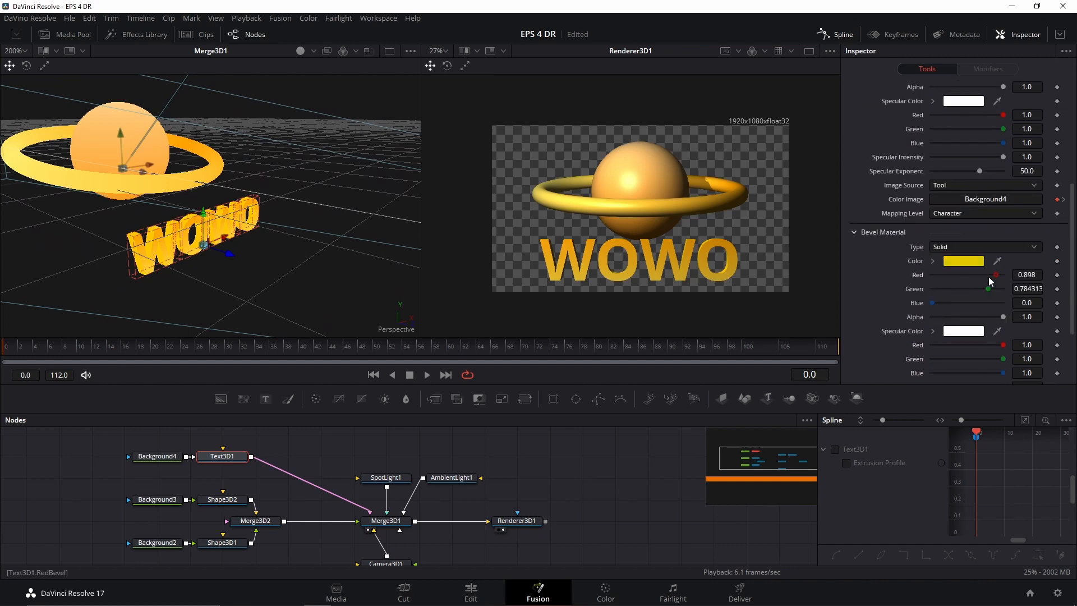
{"action": "left_click_drag", "start_coordinate": [988, 276], "coordinate": [974, 289]}
{"action": "left_click_drag", "start_coordinate": [409, 261], "coordinate": [216, 230]}
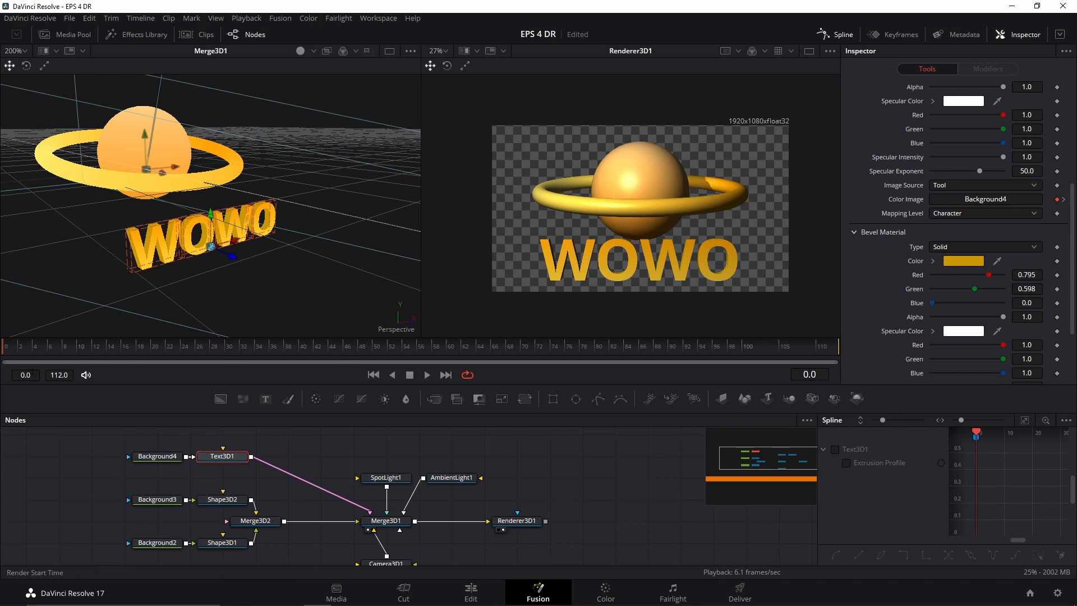
{"action": "key", "text": "space"}
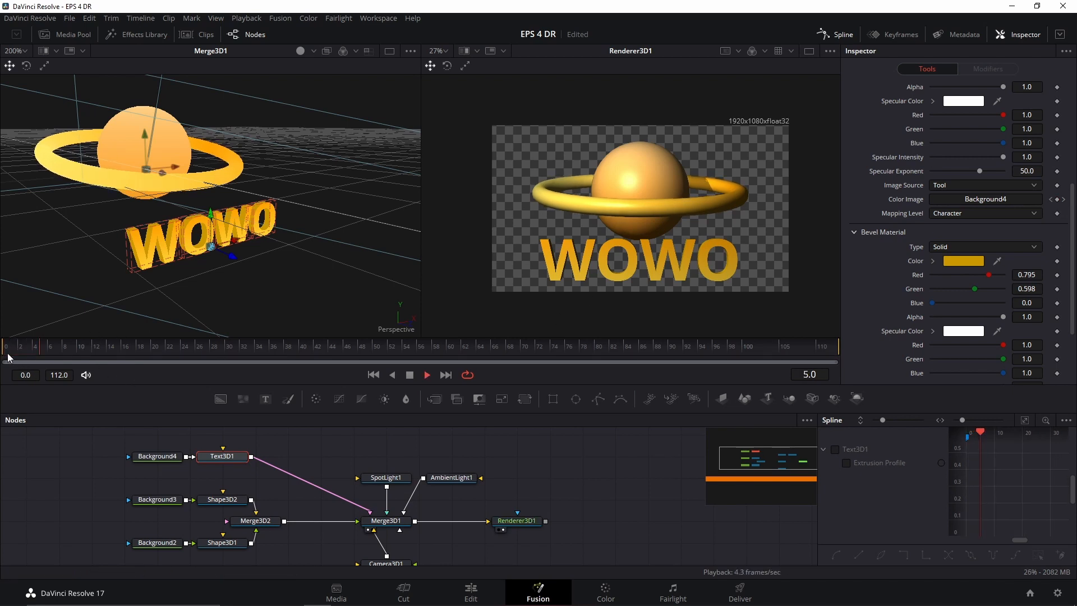
{"action": "key", "text": "space"}
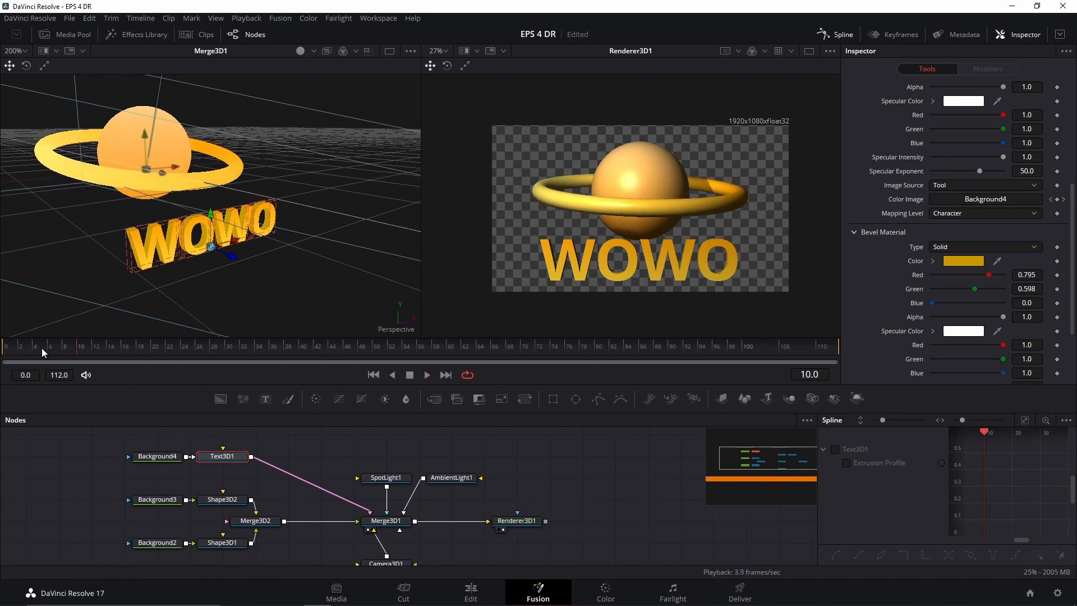
{"action": "key", "text": "Home"}
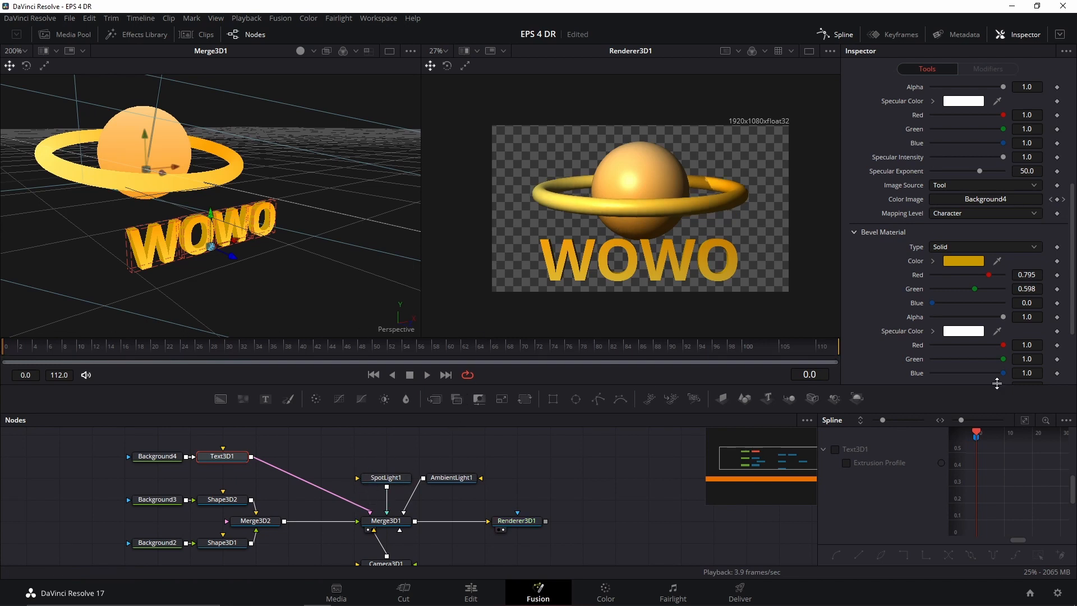
Apply a Follower modifier to Text3D1's WOWO text and adjust its delay between each character.
{"action": "scroll", "coordinate": [898, 303], "scroll_direction": "up", "scroll_amount": 5}
{"action": "left_click", "coordinate": [879, 118]}
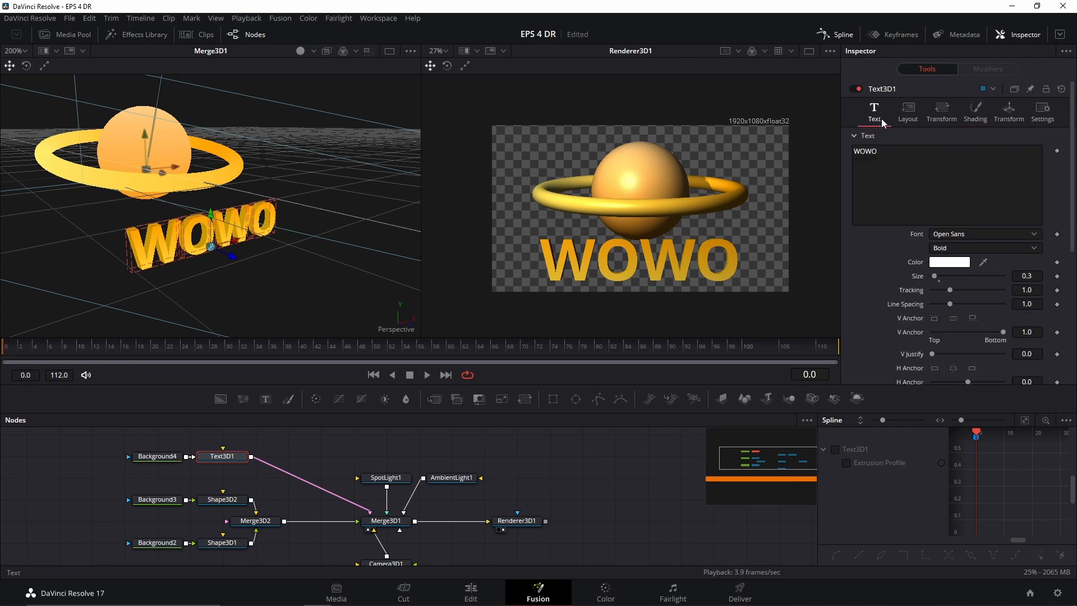
{"action": "right_click", "coordinate": [903, 155]}
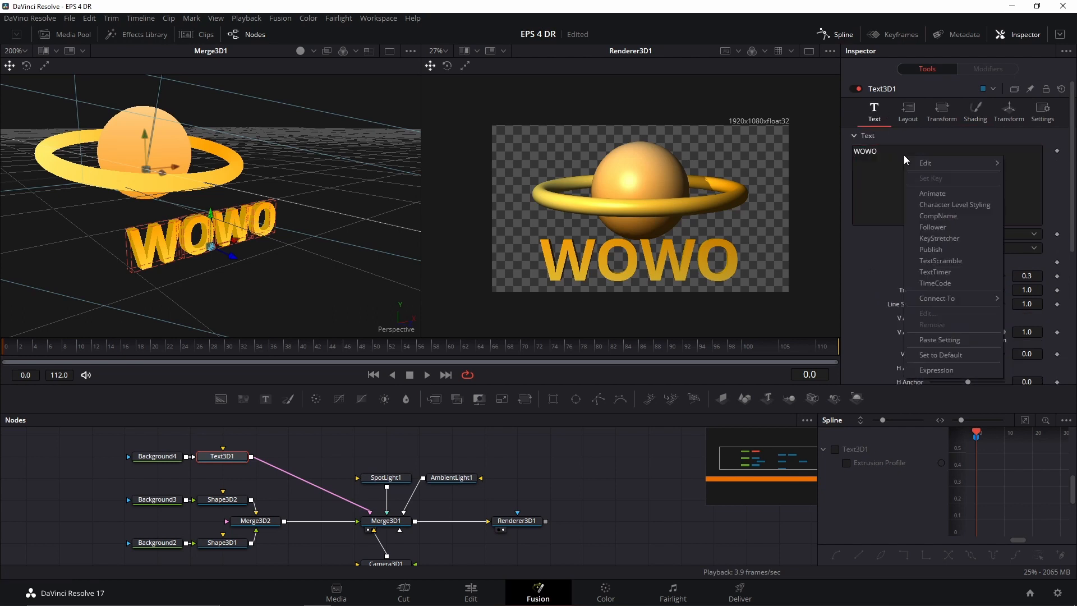
{"action": "left_click", "coordinate": [932, 226]}
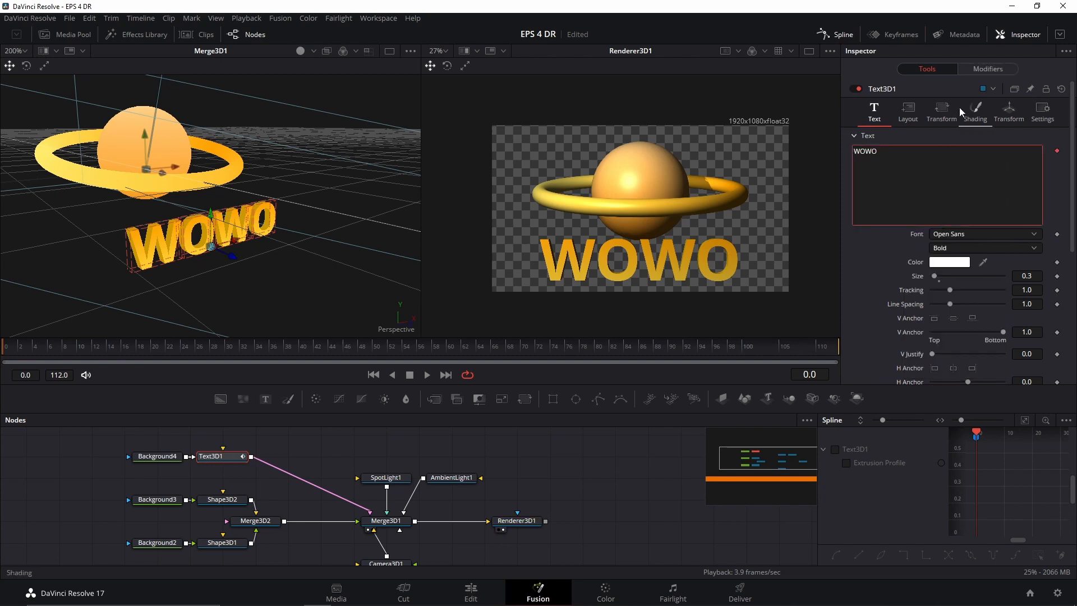
{"action": "left_click", "coordinate": [986, 73]}
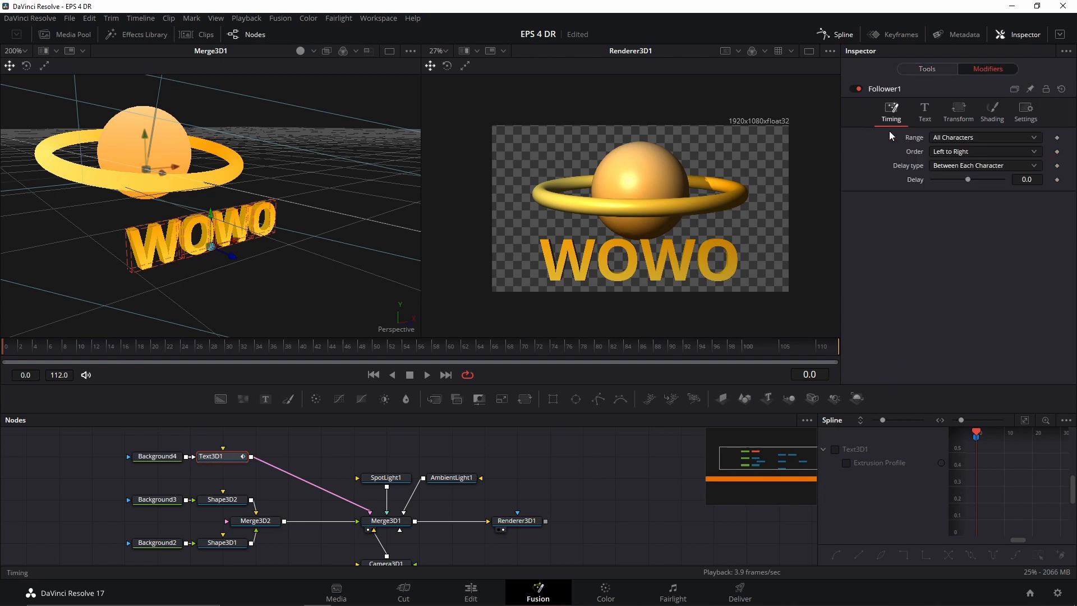
{"action": "left_click_drag", "start_coordinate": [1026, 180], "coordinate": [1058, 180]}
Animate the Follower's text Size with keyframes of 0.3 at frame 30 and 0.0 at frame 0.
{"action": "left_click", "coordinate": [926, 113]}
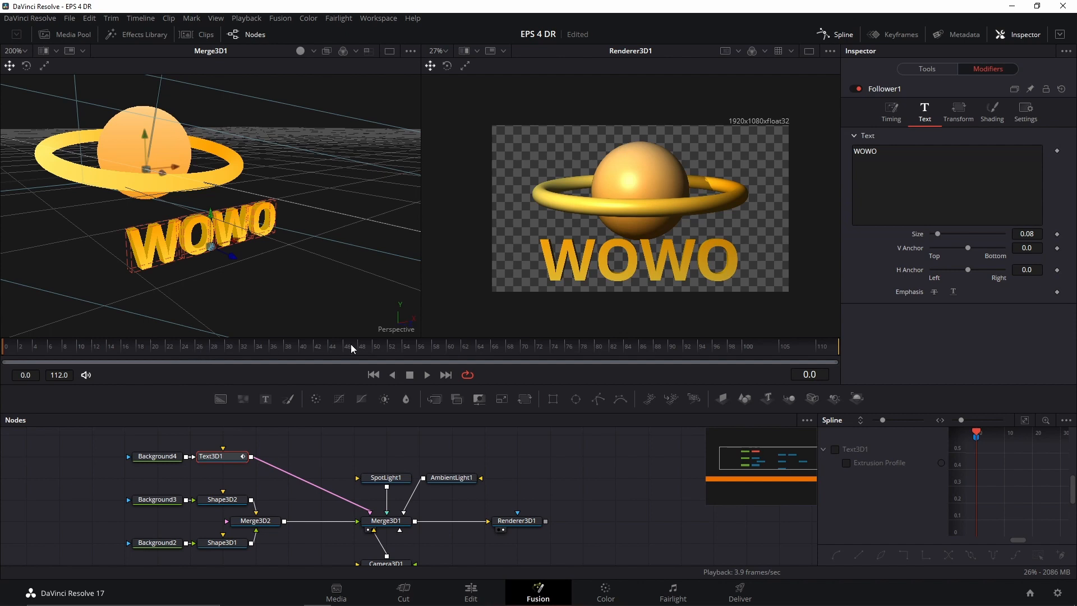
{"action": "left_click", "coordinate": [226, 352]}
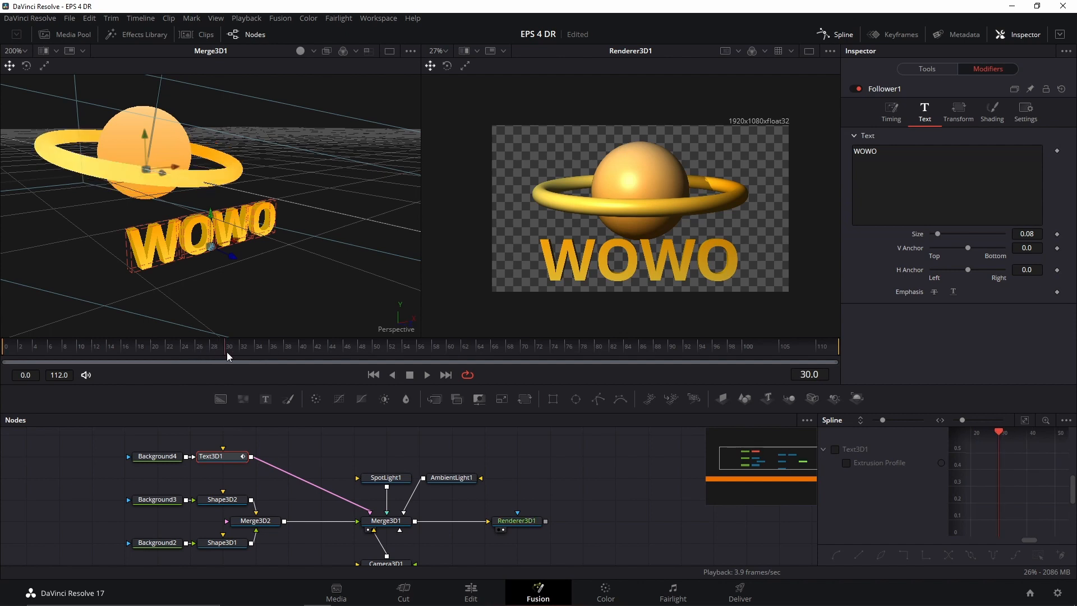
{"action": "left_click", "coordinate": [1057, 234]}
{"action": "left_click_drag", "start_coordinate": [1026, 233], "coordinate": [1050, 233]}
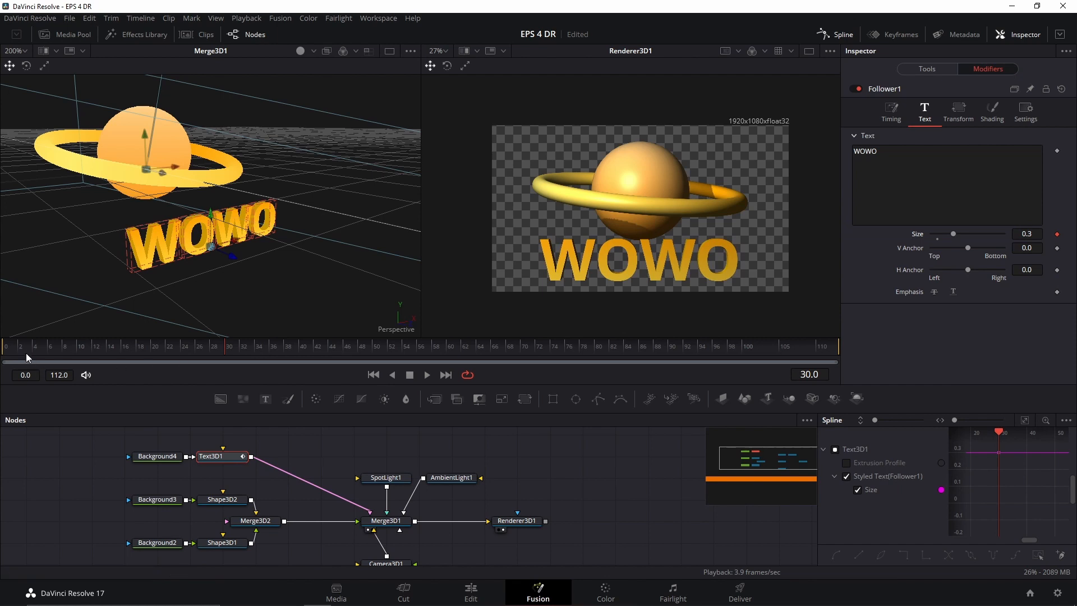
{"action": "left_click_drag", "start_coordinate": [25, 351], "coordinate": [2, 349]}
{"action": "left_click_drag", "start_coordinate": [953, 234], "coordinate": [781, 247]}
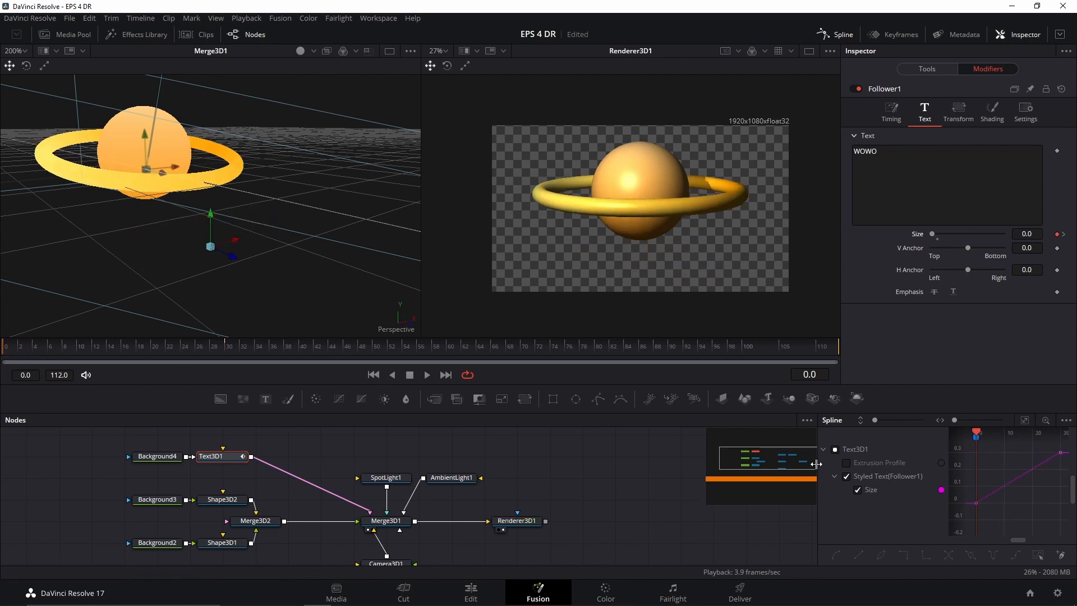
Widen the Spline editor and turn off Show Only Selected Tool.
{"action": "left_click_drag", "start_coordinate": [817, 463], "coordinate": [595, 464]}
{"action": "left_click", "coordinate": [1066, 420]}
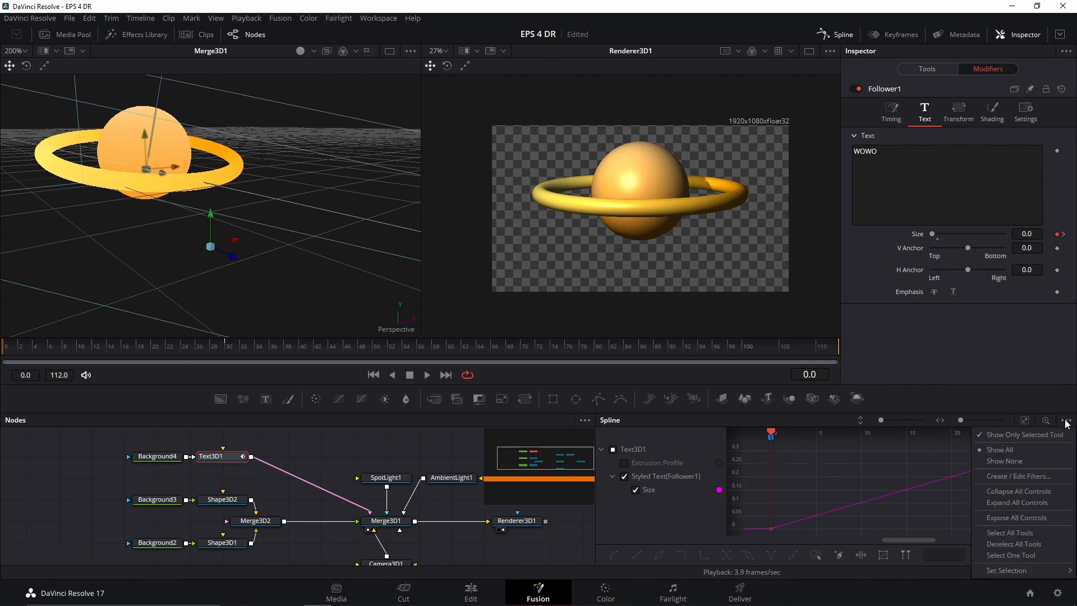
{"action": "left_click", "coordinate": [1016, 436]}
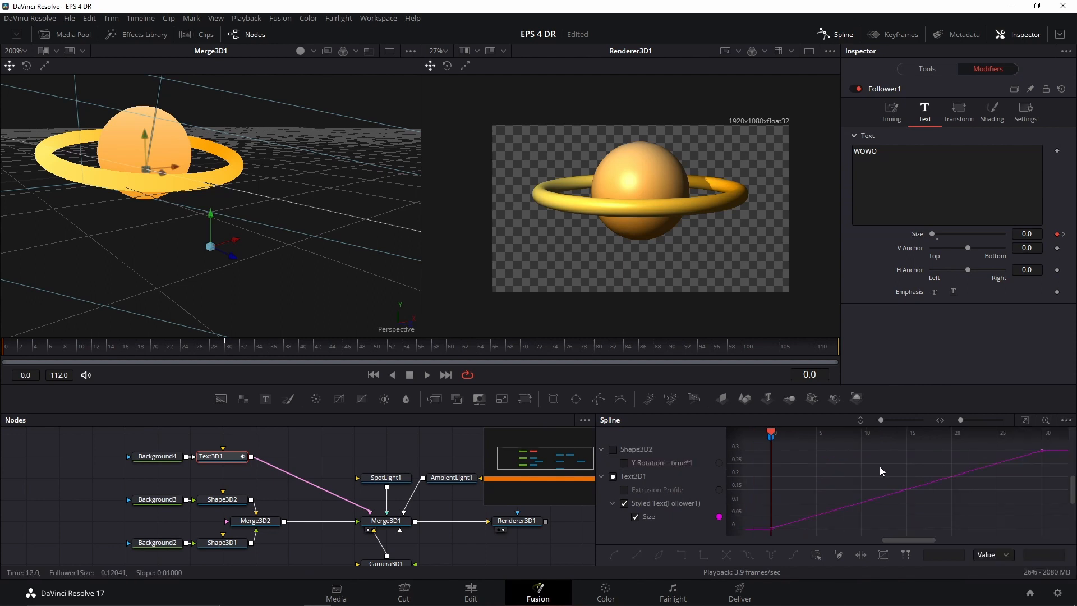
Apply Out Back Cubic easing to all points of the Follower's Size curve and play back the text animation.
{"action": "key", "text": "ctrl+a"}
{"action": "right_click", "coordinate": [908, 490]}
{"action": "mouse_move", "coordinate": [932, 257]}
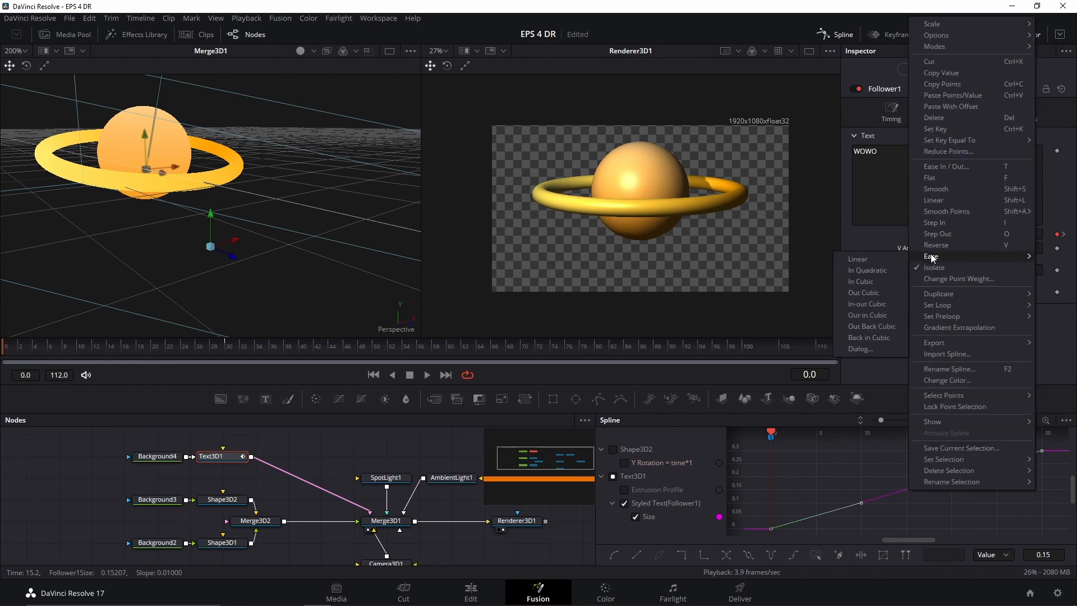
{"action": "left_click", "coordinate": [867, 327]}
{"action": "scroll", "coordinate": [863, 505], "scroll_direction": "down", "scroll_amount": 1}
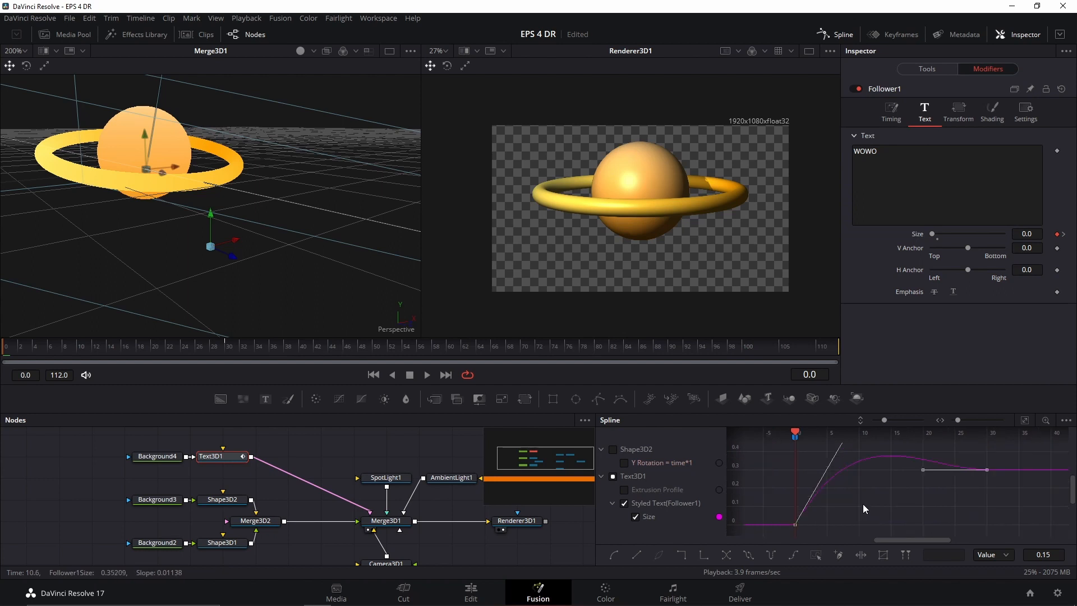
{"action": "left_click", "coordinate": [879, 504]}
{"action": "key", "text": "space"}
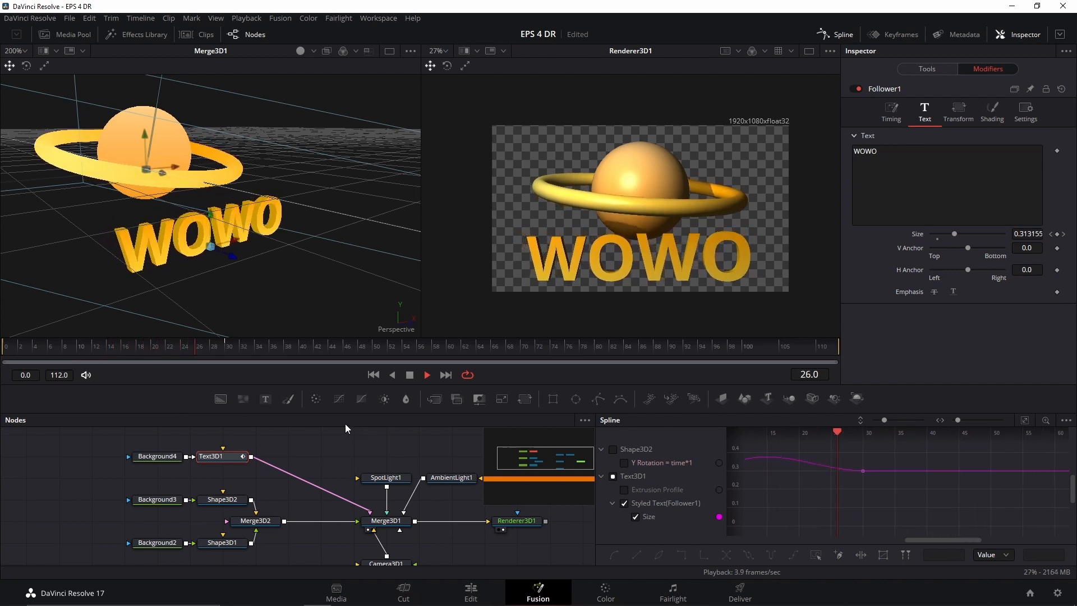
{"action": "key", "text": "space"}
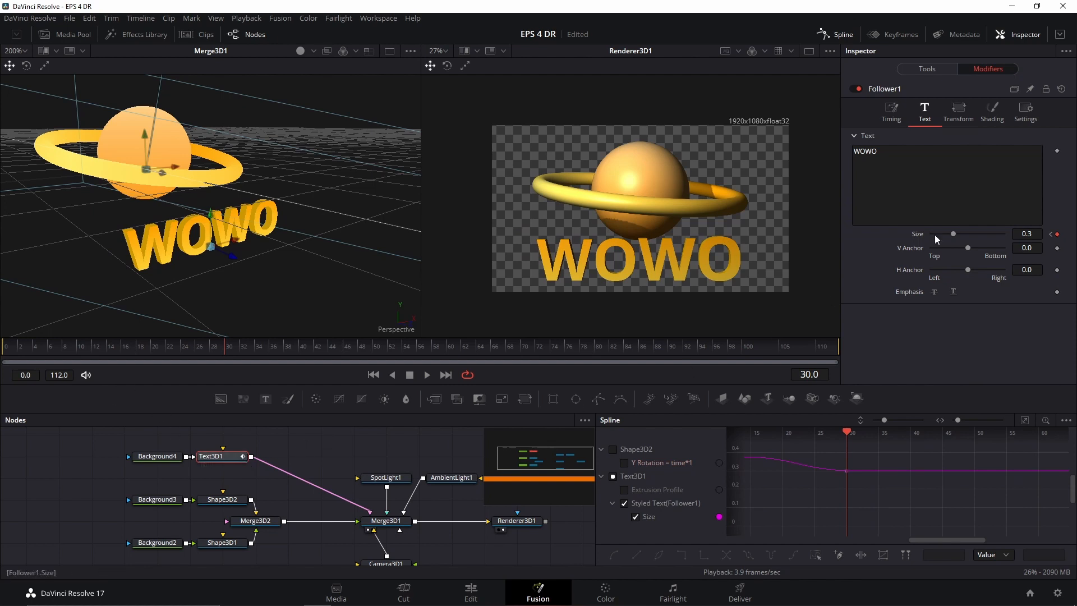
Keyframe the Follower's character Y rotation at -50 on frame 0.
{"action": "left_click", "coordinate": [959, 110]}
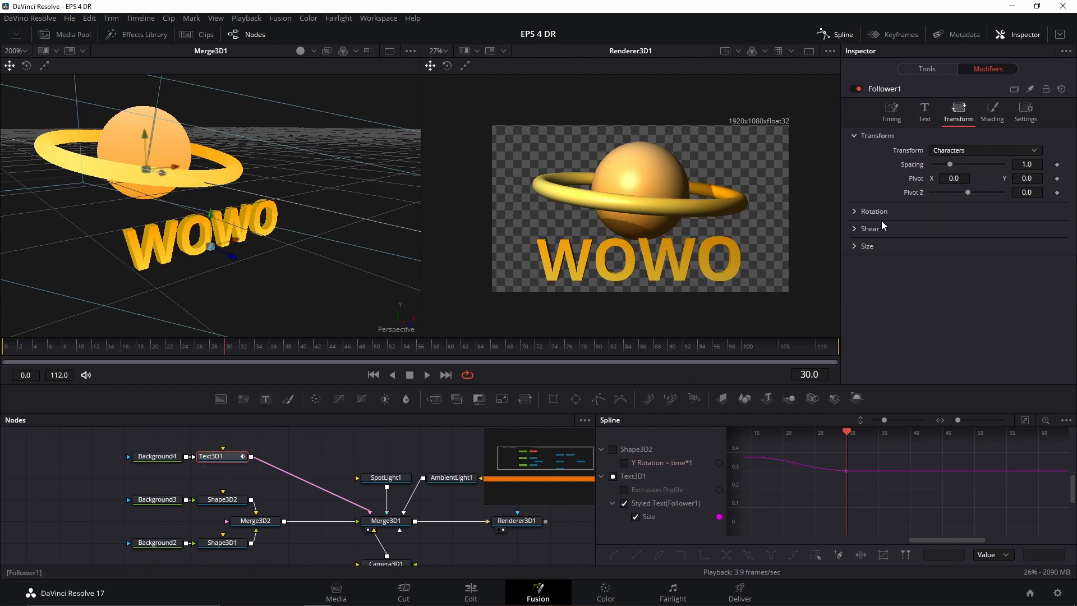
{"action": "left_click", "coordinate": [854, 211]}
{"action": "key", "text": "Home"}
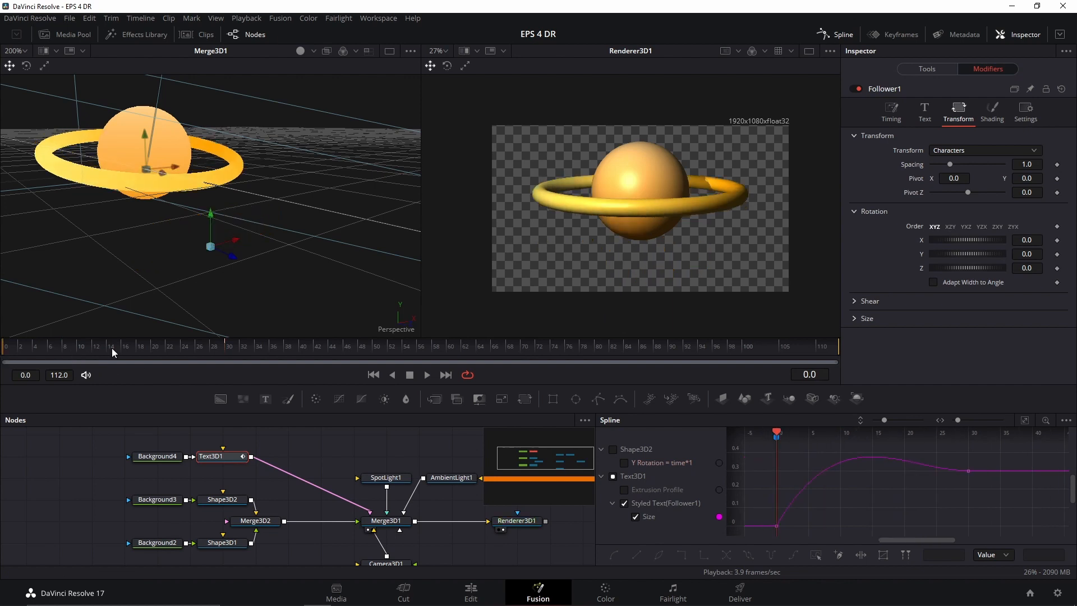
{"action": "left_click", "coordinate": [1058, 255]}
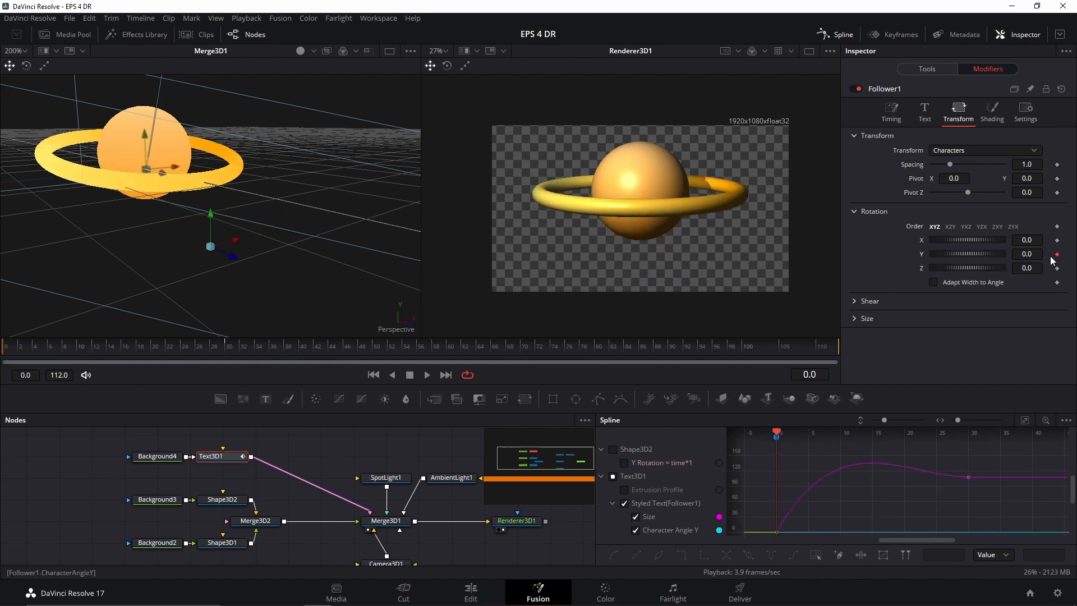
{"action": "left_click", "coordinate": [1028, 253]}
{"action": "type", "text": "-50"}
{"action": "key", "text": "Tab"}
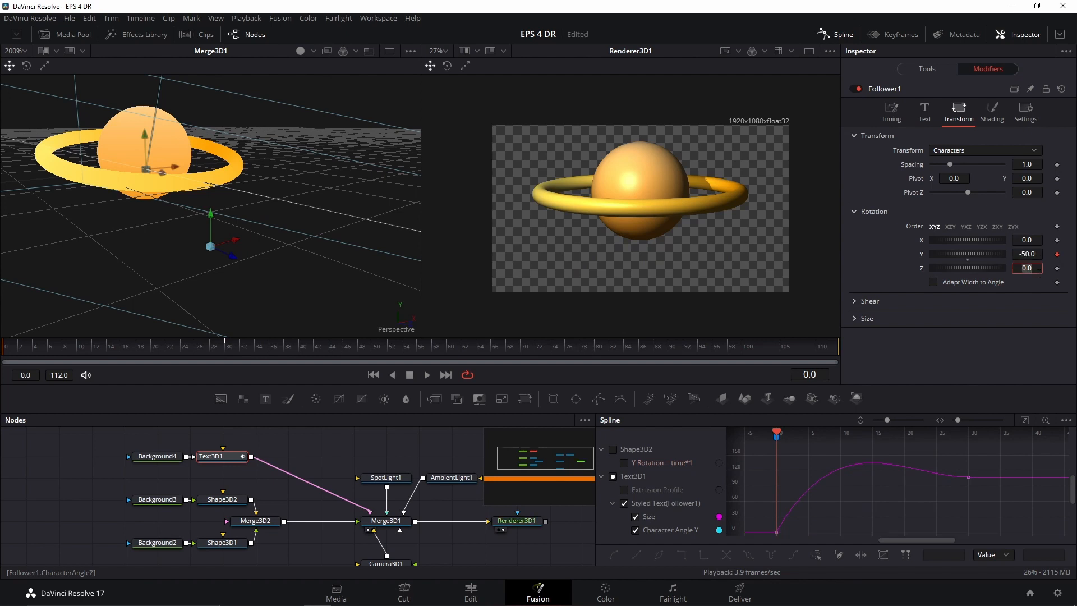
Keyframe the Follower's character Y rotation at 0 on frame 30.
{"action": "left_click", "coordinate": [229, 351]}
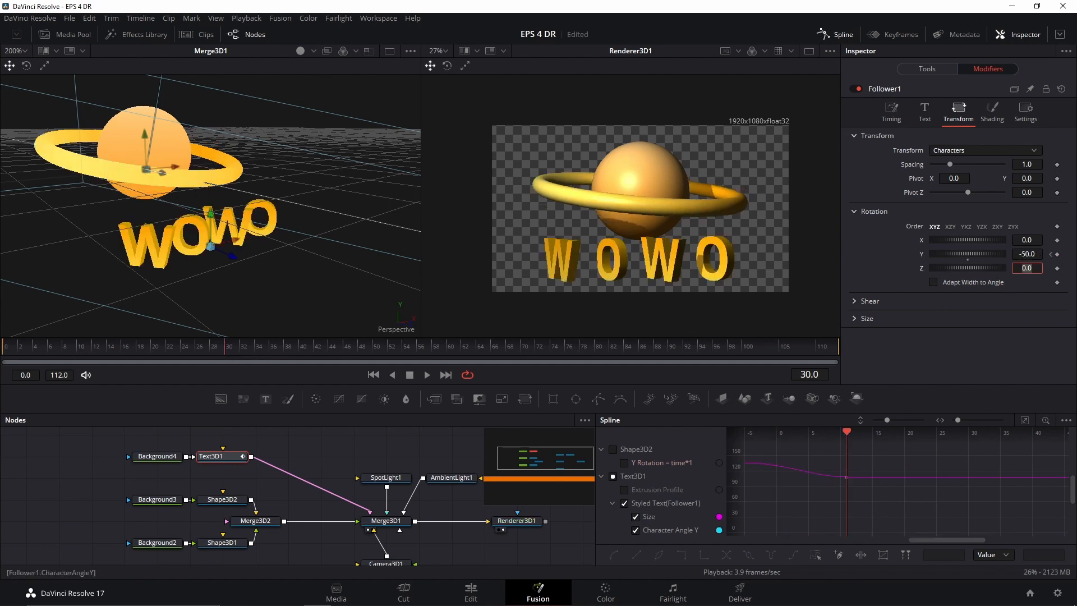
{"action": "left_click", "coordinate": [1058, 255]}
{"action": "left_click", "coordinate": [1028, 253]}
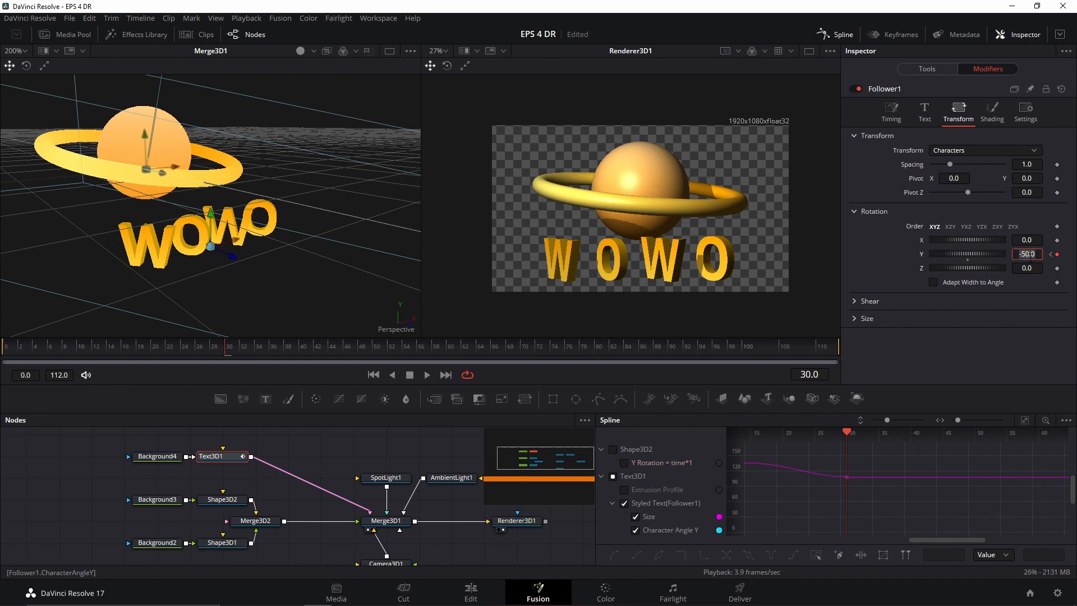
{"action": "type", "text": "0"}
{"action": "key", "text": "Tab"}
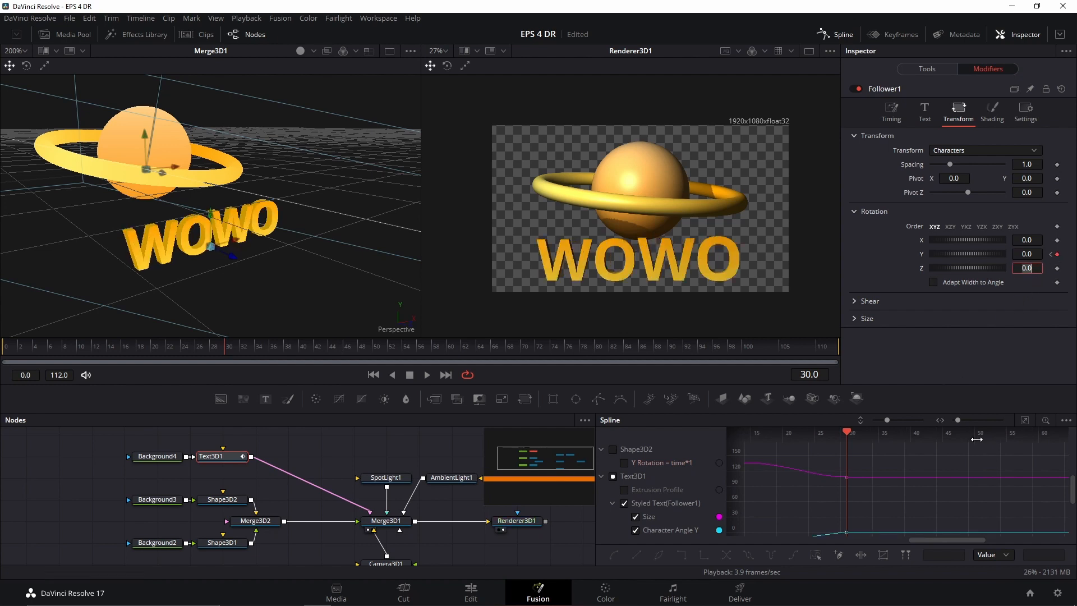
Apply Out Back Cubic easing to all points of the Follower's Character Angle Y curve, with the Size curve hidden, and play back the animation.
{"action": "left_click", "coordinate": [1024, 420]}
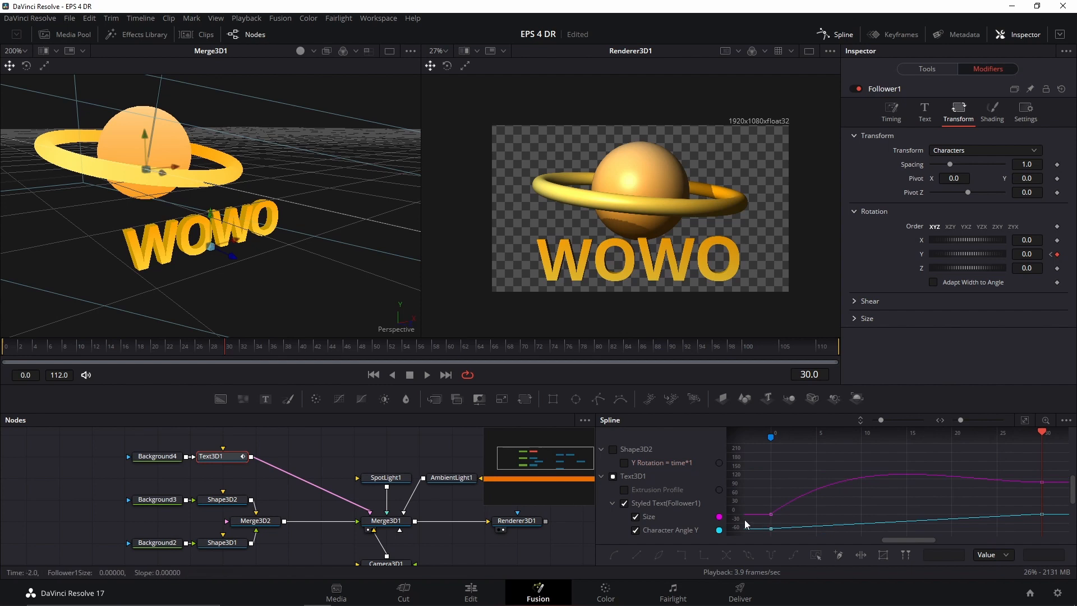
{"action": "left_click", "coordinate": [636, 517]}
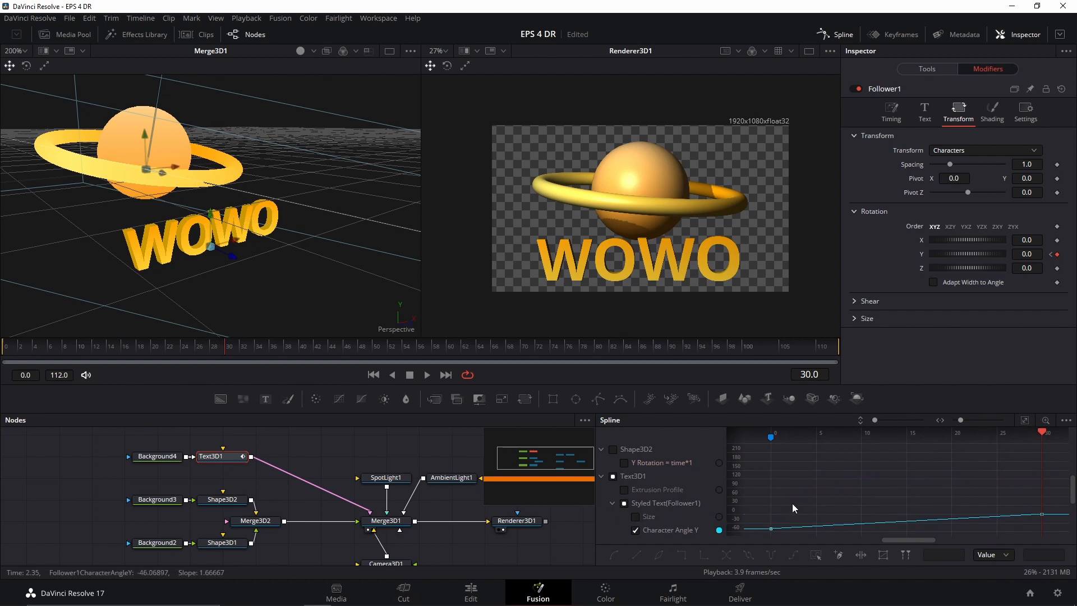
{"action": "left_click", "coordinate": [1025, 421]}
{"action": "key", "text": "ctrl+a"}
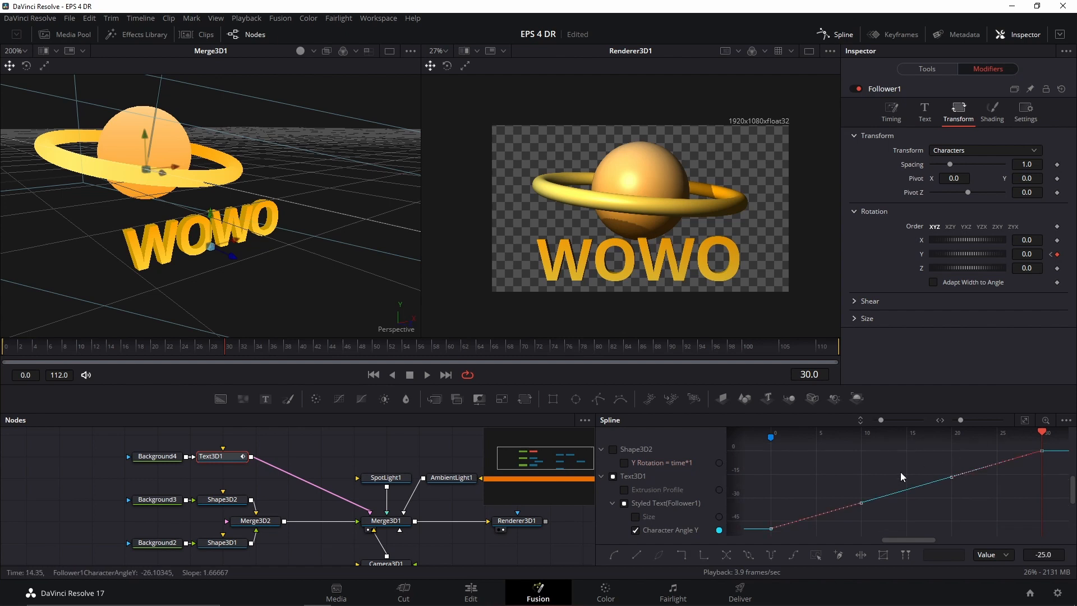
{"action": "right_click", "coordinate": [911, 491]}
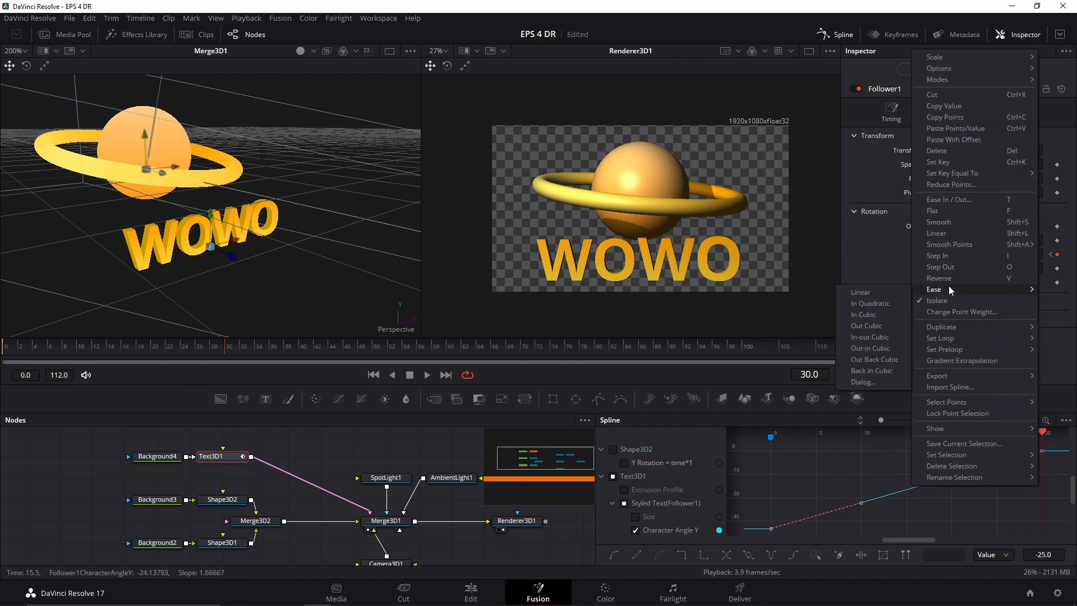
{"action": "mouse_move", "coordinate": [948, 287]}
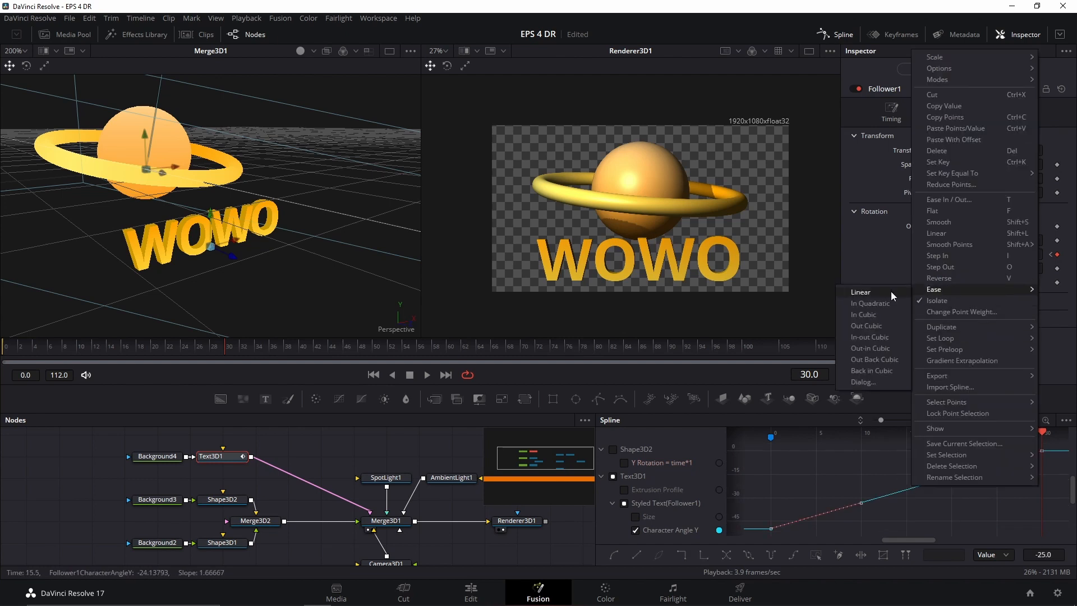
{"action": "left_click", "coordinate": [865, 361]}
{"action": "key", "text": "space"}
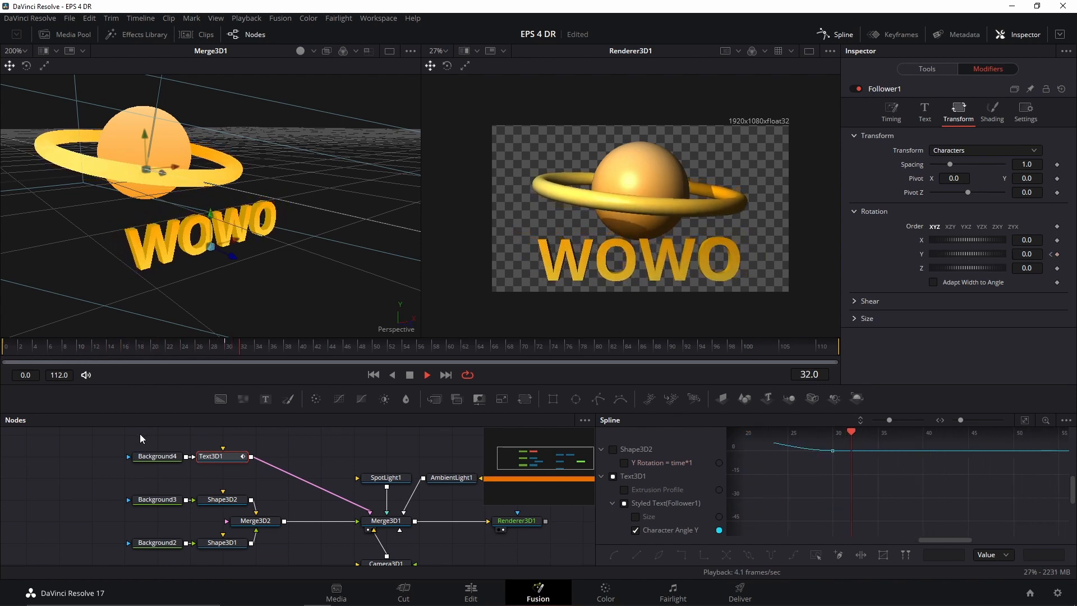
{"action": "key", "text": "space"}
Deselect the text node and save the project.
{"action": "left_click_drag", "start_coordinate": [331, 494], "coordinate": [284, 470]}
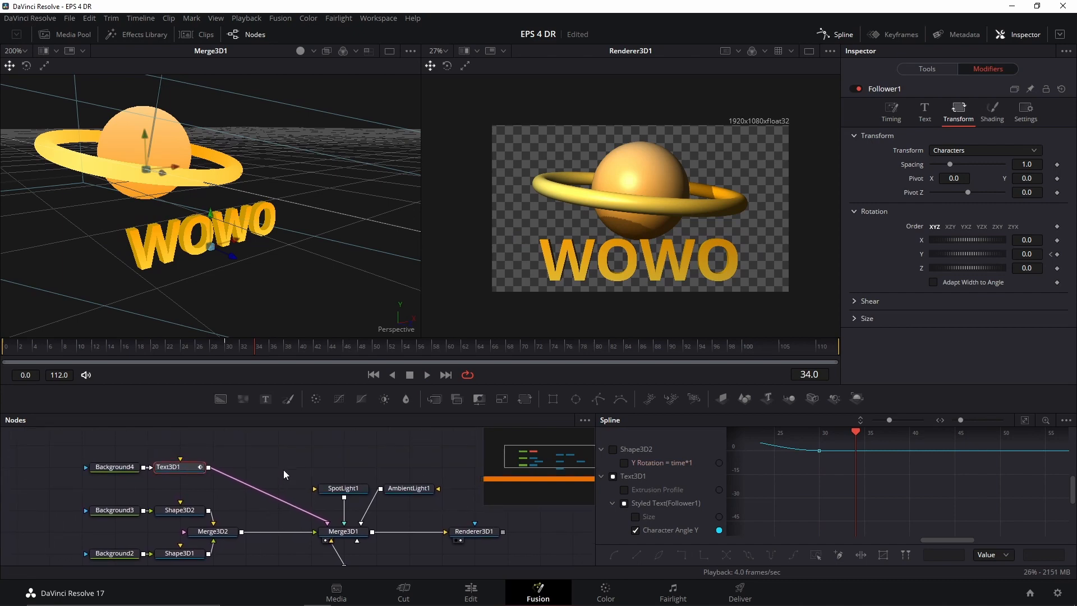
{"action": "left_click", "coordinate": [284, 469]}
{"action": "key", "text": "ctrl+s"}
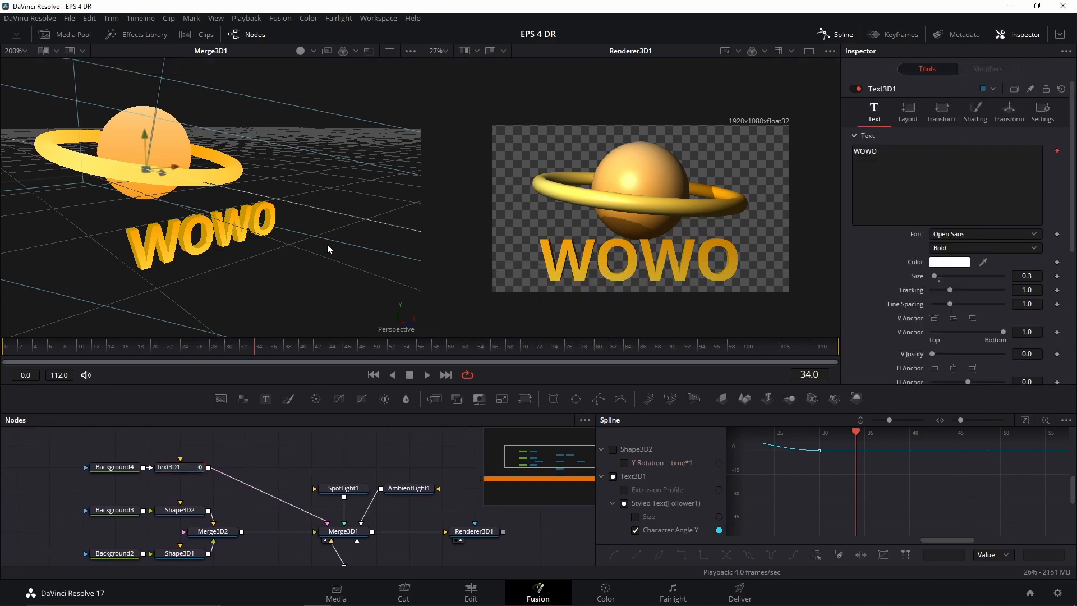
Duplicate the Background4 and Text3D1 nodes and connect the copied text's output to Merge3D1.
{"action": "scroll", "coordinate": [328, 246], "scroll_direction": "down", "scroll_amount": 10}
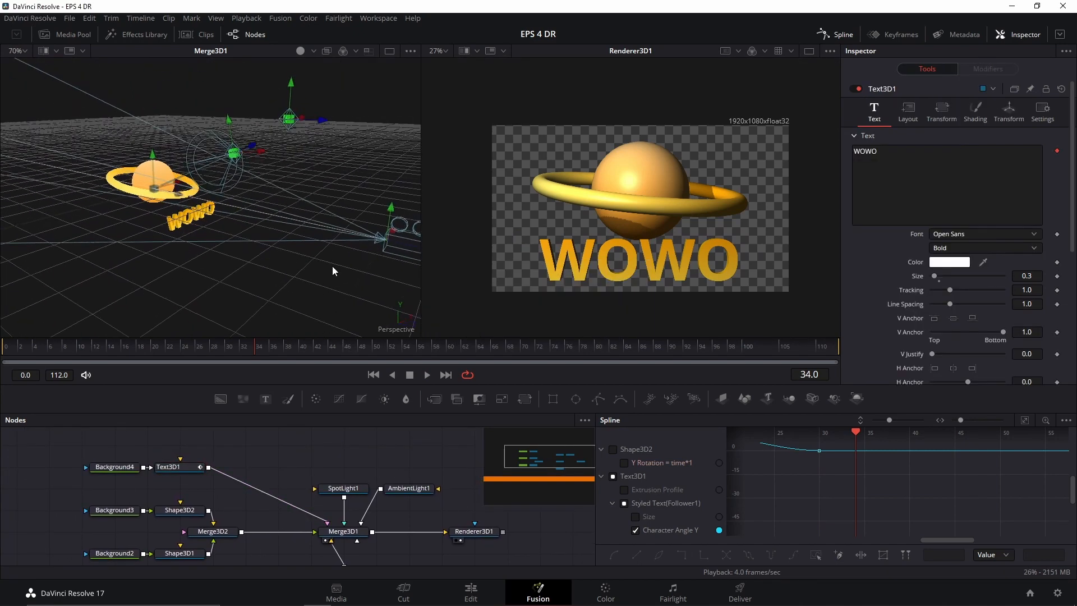
{"action": "left_click_drag", "start_coordinate": [332, 266], "coordinate": [278, 288]}
{"action": "left_click_drag", "start_coordinate": [283, 460], "coordinate": [255, 466]}
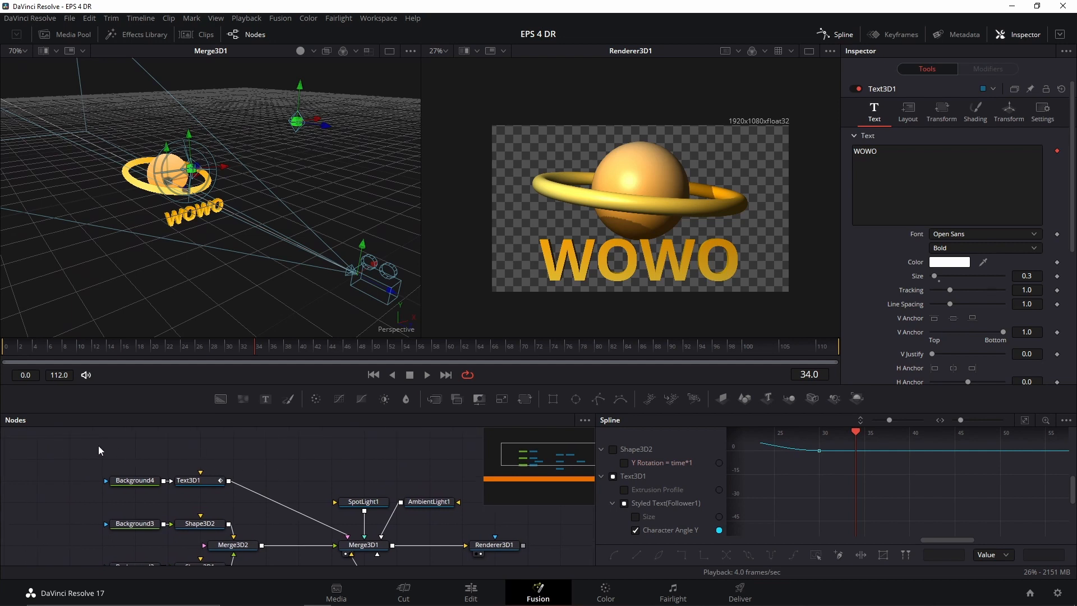
{"action": "left_click_drag", "start_coordinate": [90, 447], "coordinate": [247, 493]}
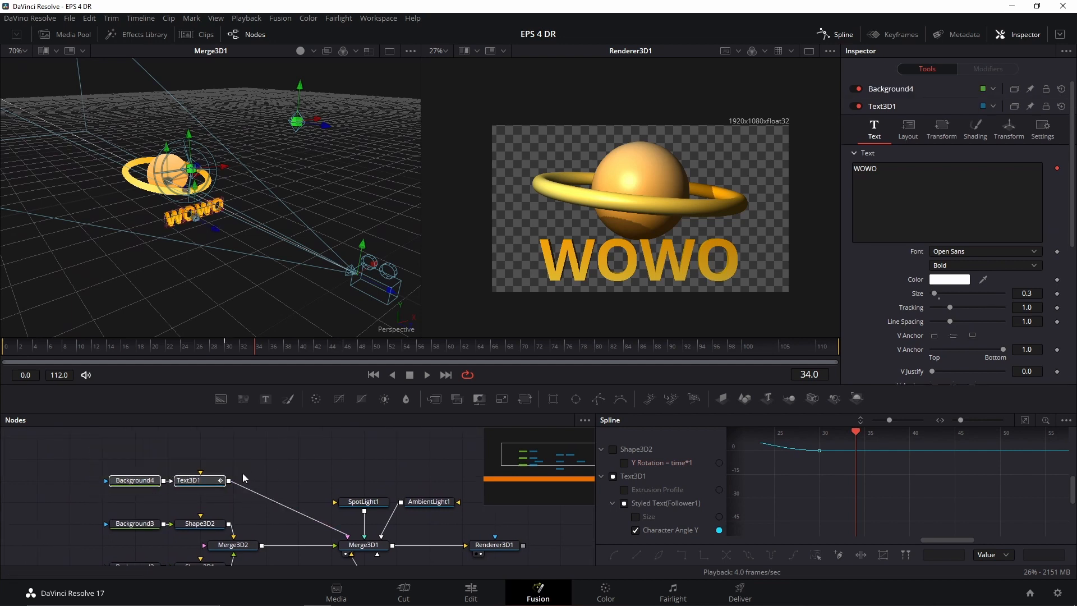
{"action": "key", "text": "ctrl+c"}
{"action": "key", "text": "ctrl+v"}
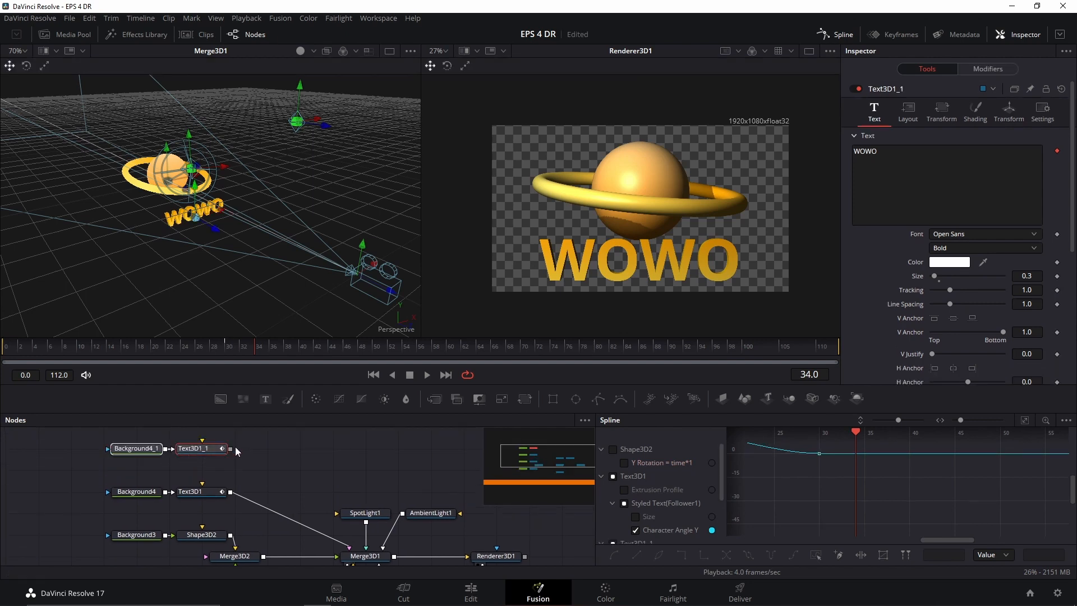
{"action": "left_click_drag", "start_coordinate": [230, 448], "coordinate": [360, 547]}
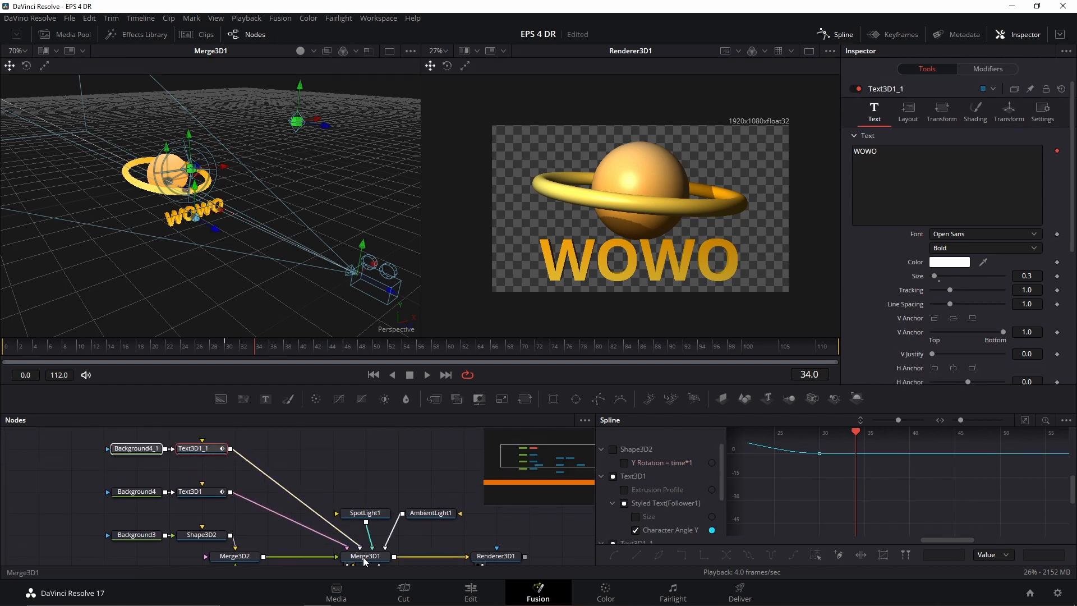
{"action": "left_click", "coordinate": [307, 474]}
Change the text of the duplicated Text3D1_1 node to OWOW.
{"action": "left_click", "coordinate": [205, 450]}
{"action": "left_click_drag", "start_coordinate": [881, 152], "coordinate": [812, 152]}
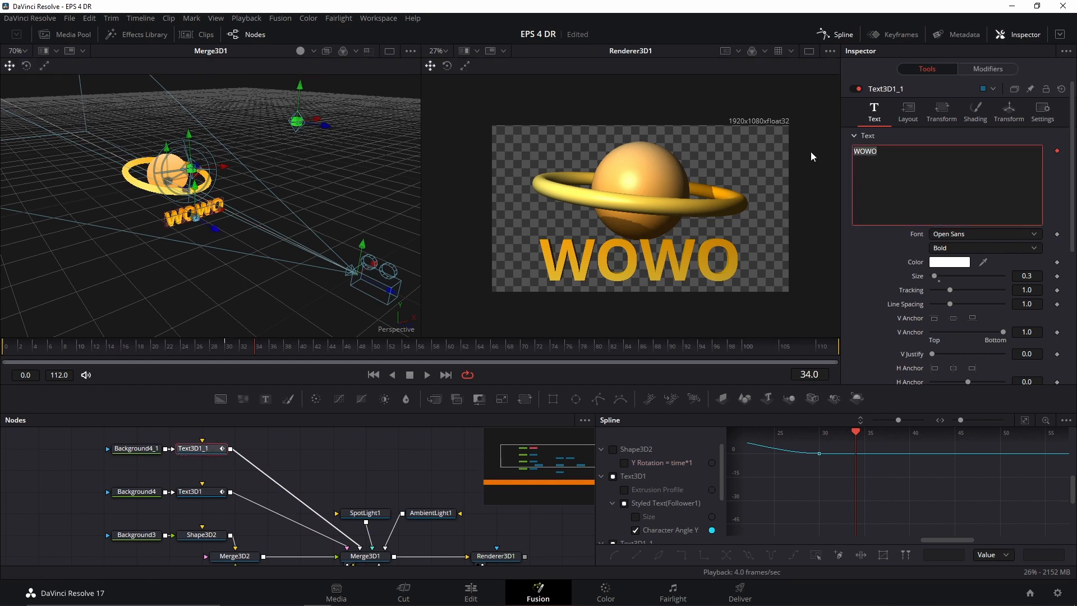
{"action": "type", "text": "OWOW"}
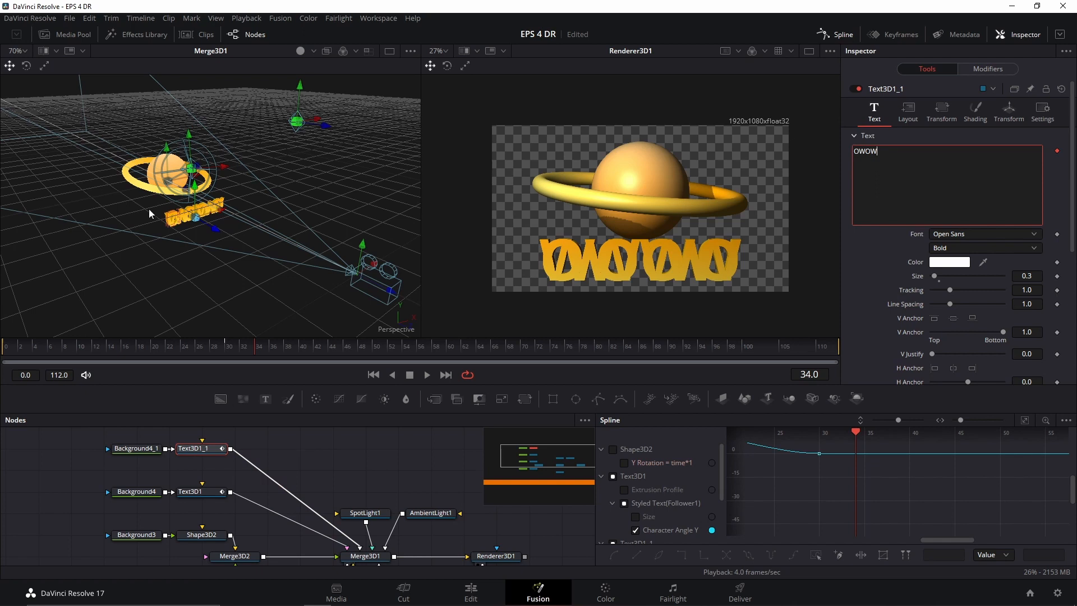
{"action": "left_click", "coordinate": [328, 469]}
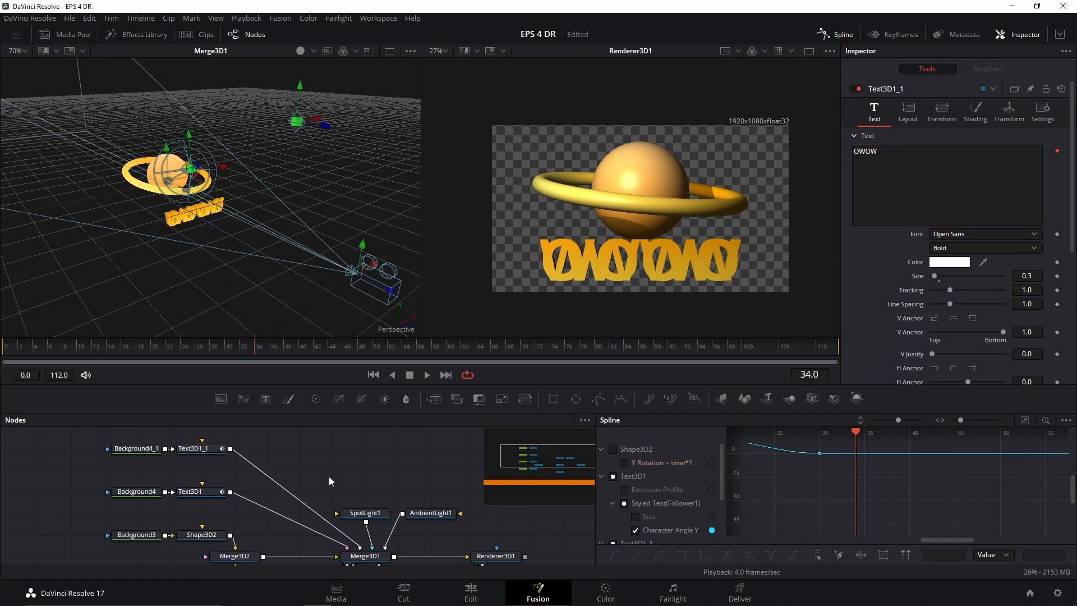
Try to move the OWOW text beside the planet and rotate it about Y through its own transform, and undo the changes.
{"action": "left_click", "coordinate": [207, 454]}
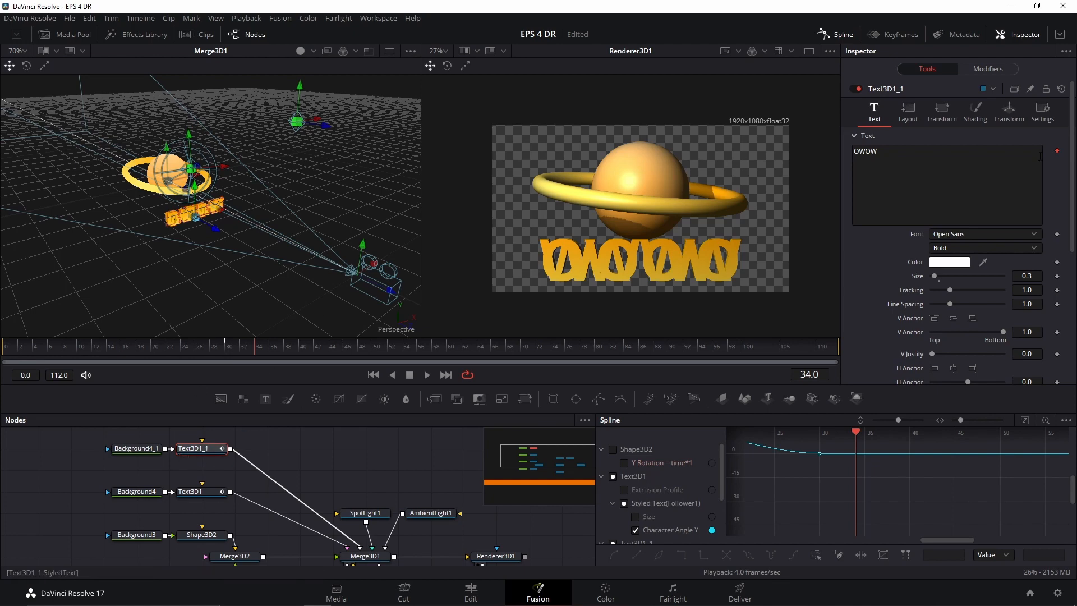
{"action": "left_click", "coordinate": [1009, 115]}
{"action": "left_click_drag", "start_coordinate": [302, 236], "coordinate": [185, 238]}
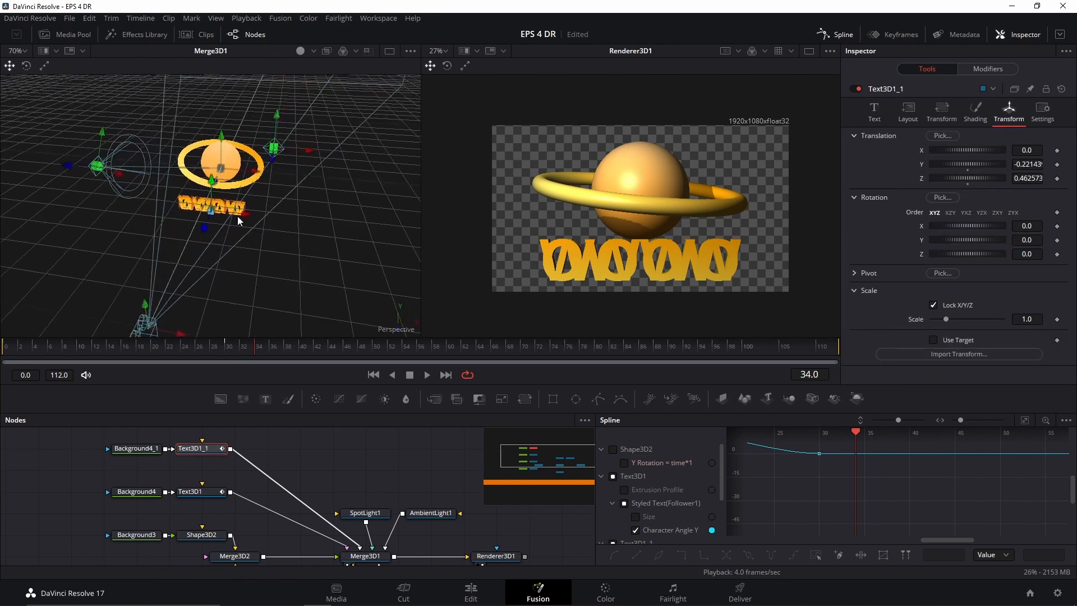
{"action": "left_click_drag", "start_coordinate": [244, 216], "coordinate": [310, 239]}
{"action": "left_click_drag", "start_coordinate": [967, 241], "coordinate": [1013, 240]}
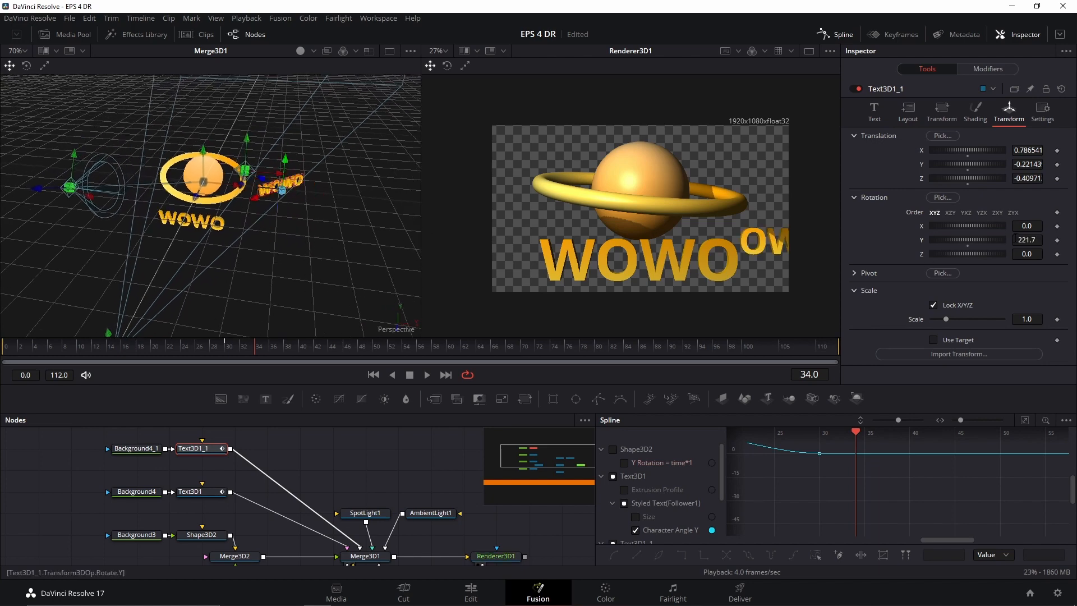
{"action": "double_click", "coordinate": [922, 240]}
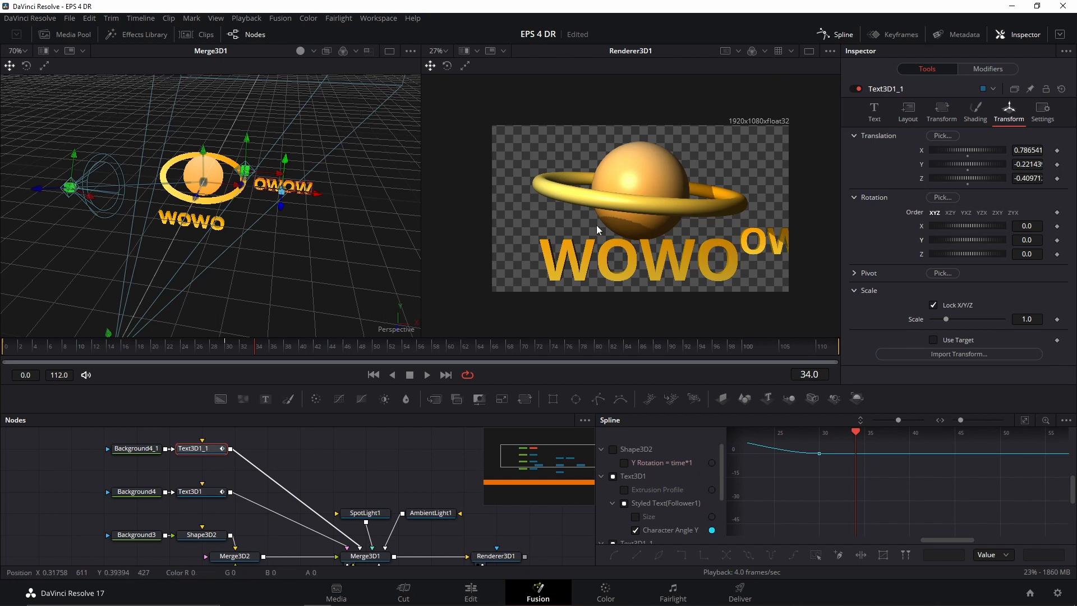
{"action": "key", "text": "ctrl+z"}
{"action": "key", "text": "ctrl+z"}
{"action": "key", "text": "ctrl+z"}
{"action": "key", "text": "ctrl+z"}
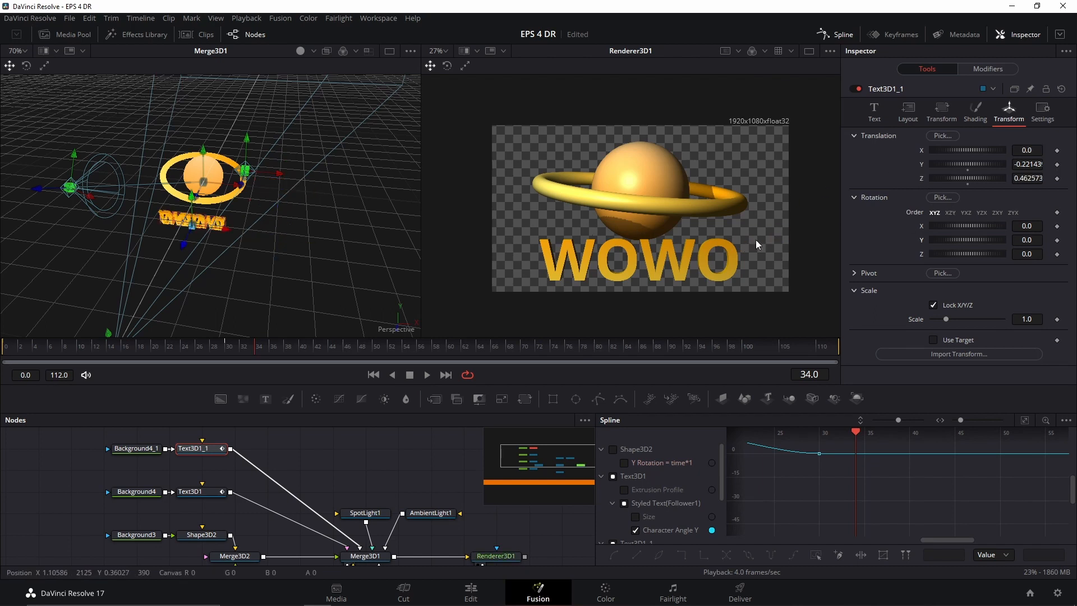
Widen the node editor and add a Transform 3D node.
{"action": "left_click_drag", "start_coordinate": [298, 484], "coordinate": [287, 458]}
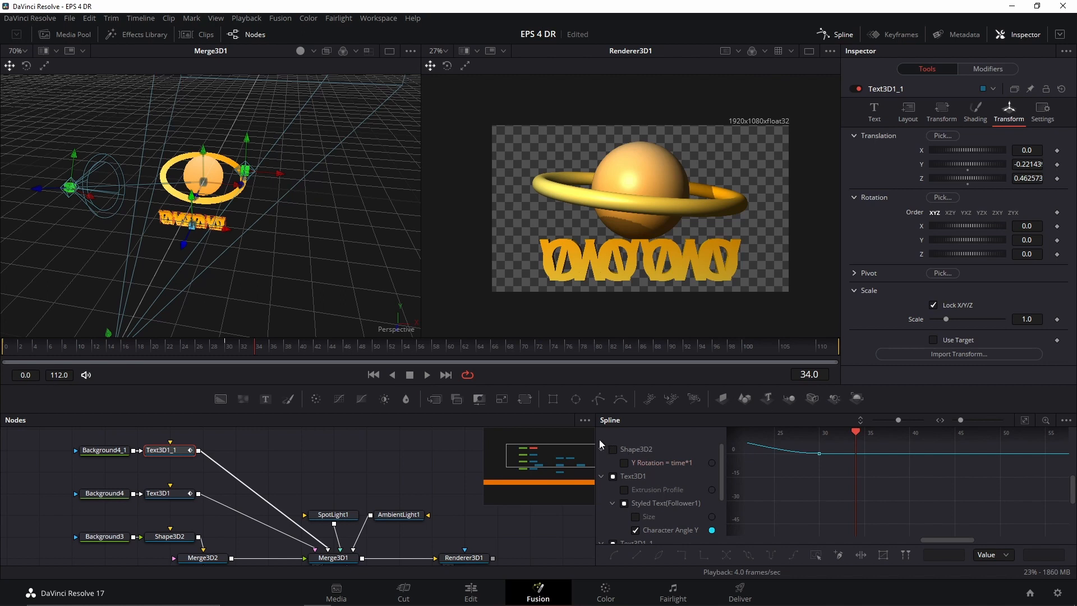
{"action": "left_click_drag", "start_coordinate": [598, 439], "coordinate": [825, 439]}
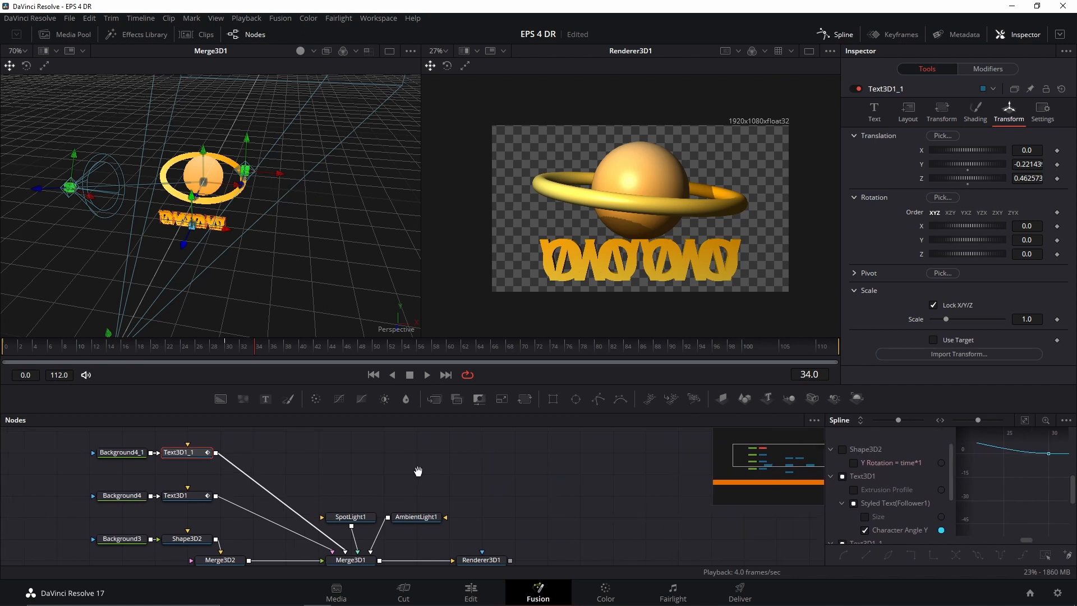
{"action": "left_click", "coordinate": [298, 464]}
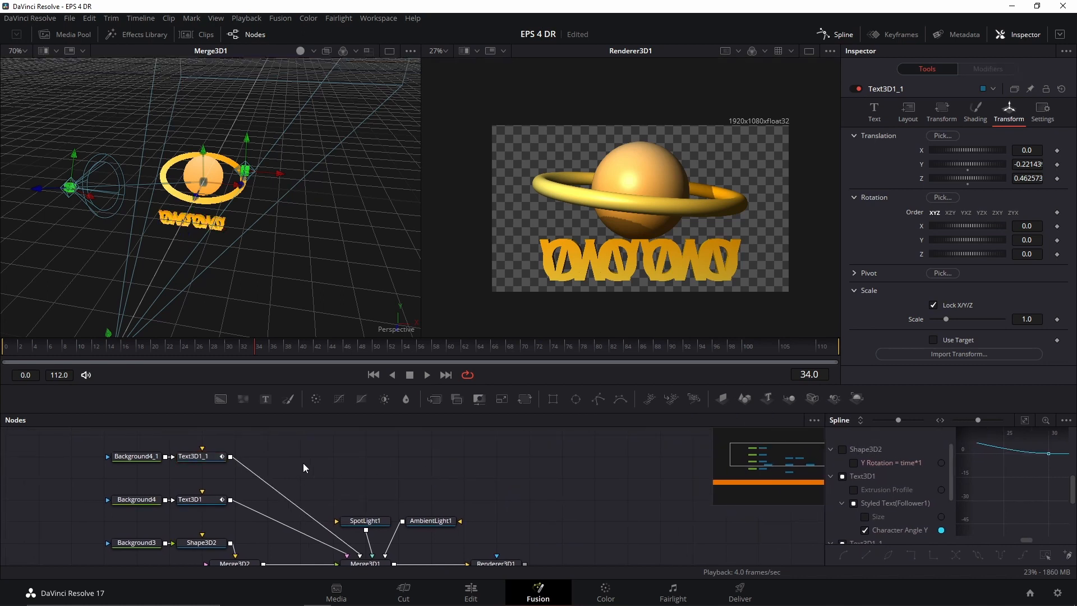
{"action": "key", "text": "shift+space"}
{"action": "type", "text": "und"}
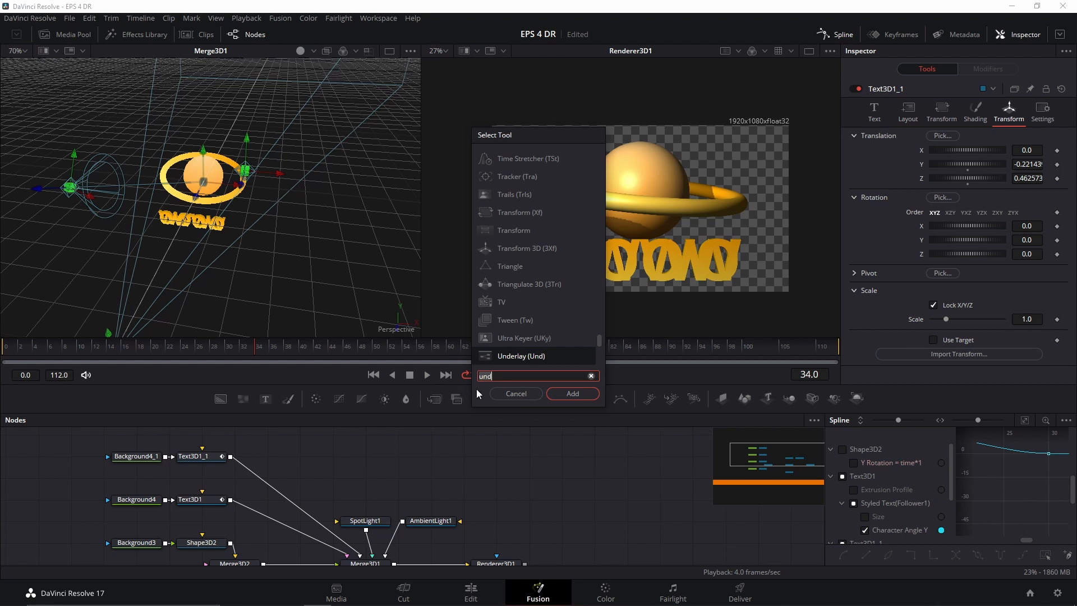
{"action": "key", "text": "BackSpace"}
{"action": "key", "text": "BackSpace"}
{"action": "key", "text": "BackSpace"}
{"action": "type", "text": "tra"}
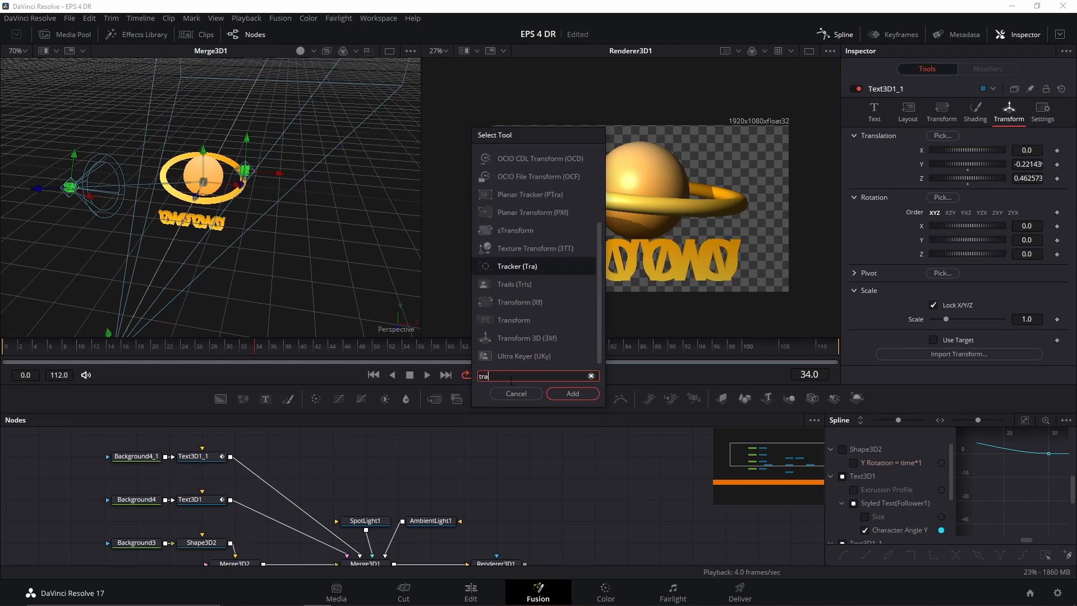
{"action": "type", "text": "nsfor"}
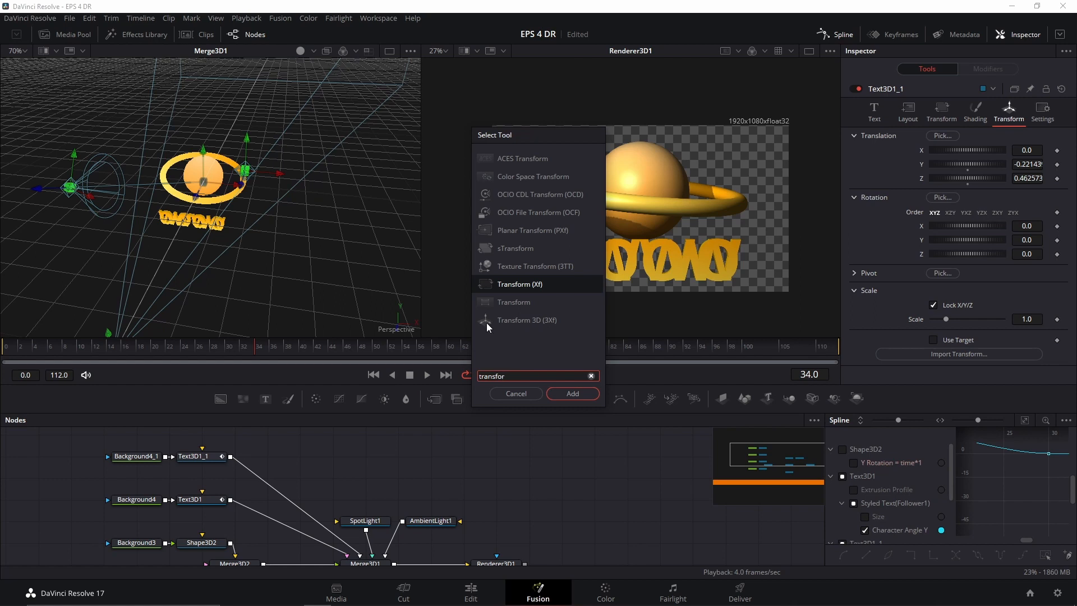
{"action": "left_click", "coordinate": [538, 320]}
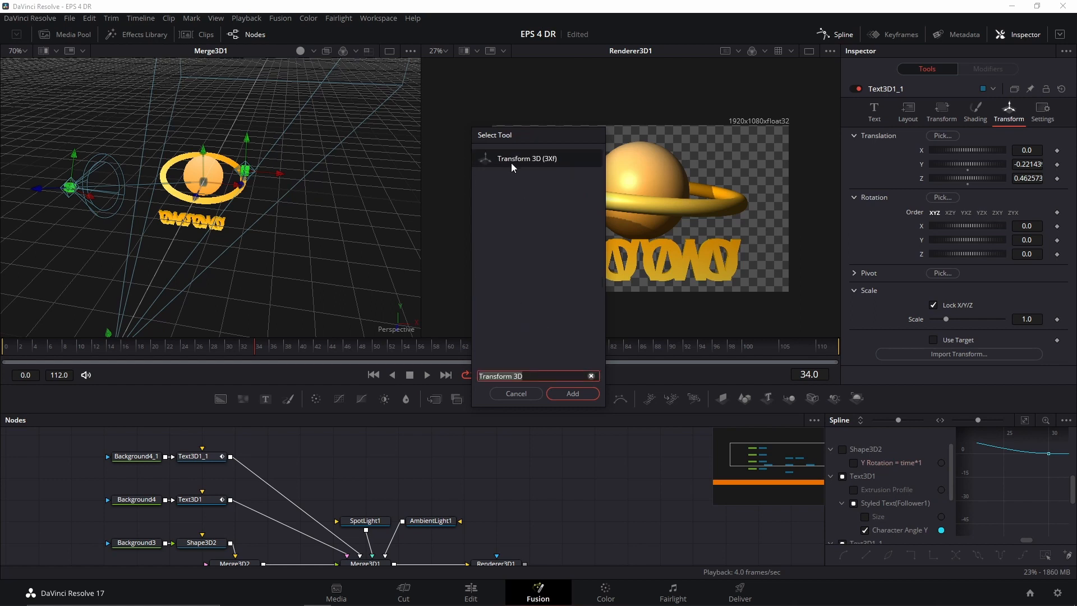
{"action": "left_click", "coordinate": [573, 393]}
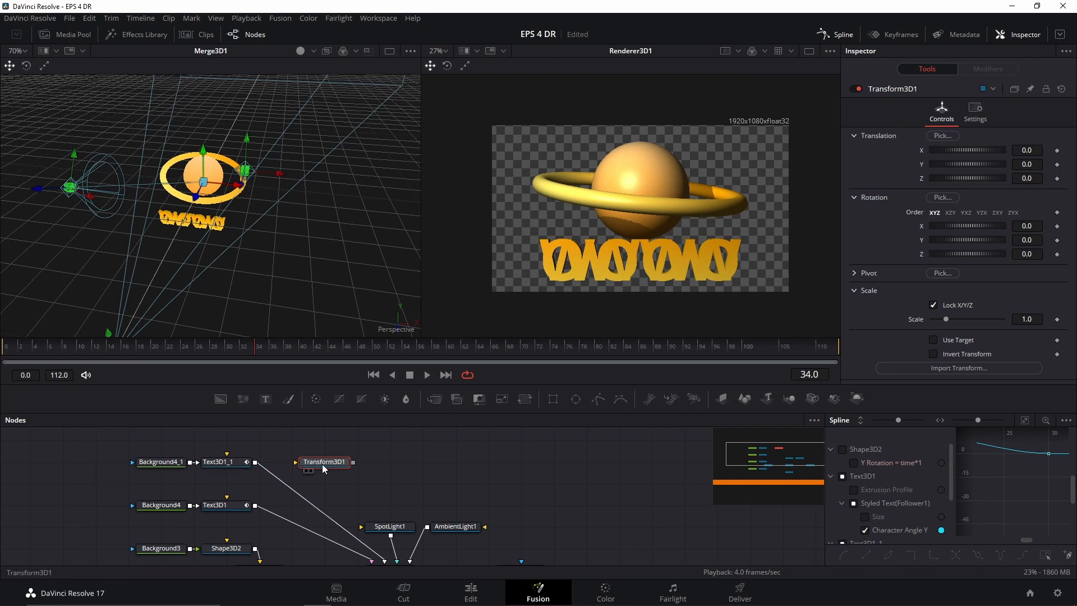
Insert the Transform3D1 node between Text3D1_1 and Merge3D1.
{"action": "mouse_move", "coordinate": [326, 466]}
{"action": "left_mouse_down"}
{"action": "mouse_move", "coordinate": [312, 506]}
{"action": "mouse_move", "coordinate": [326, 486]}
{"action": "mouse_move", "coordinate": [308, 471]}
{"action": "left_mouse_up"}
{"action": "left_click", "coordinate": [416, 465]}
{"action": "left_click_drag", "start_coordinate": [415, 464], "coordinate": [409, 480]}
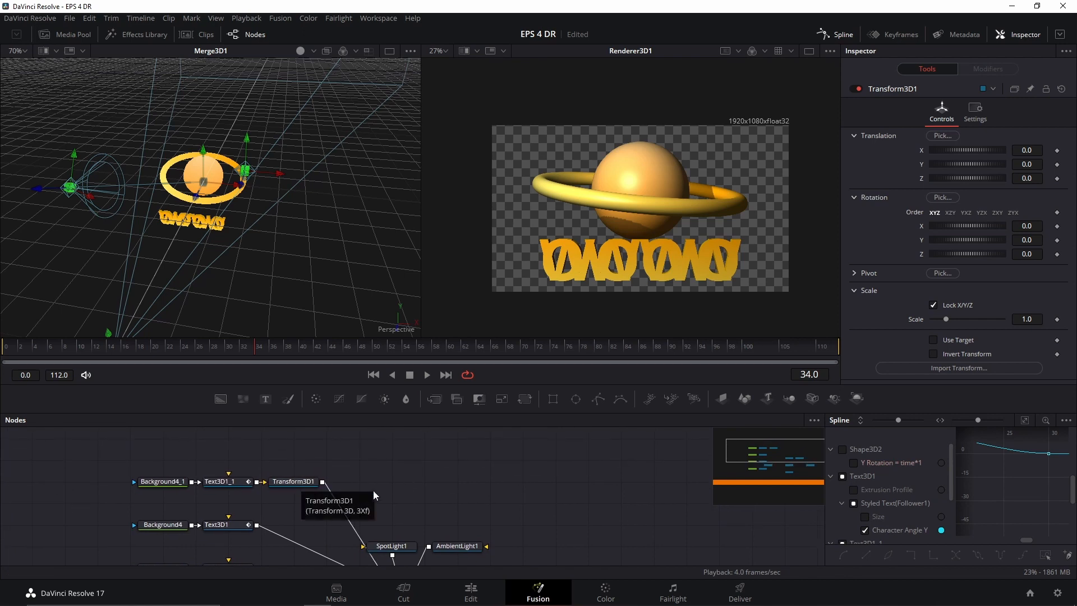
Set Transform3D1's Y rotation to 81.9 to swing the OWOW text around the planet.
{"action": "left_click", "coordinate": [291, 484]}
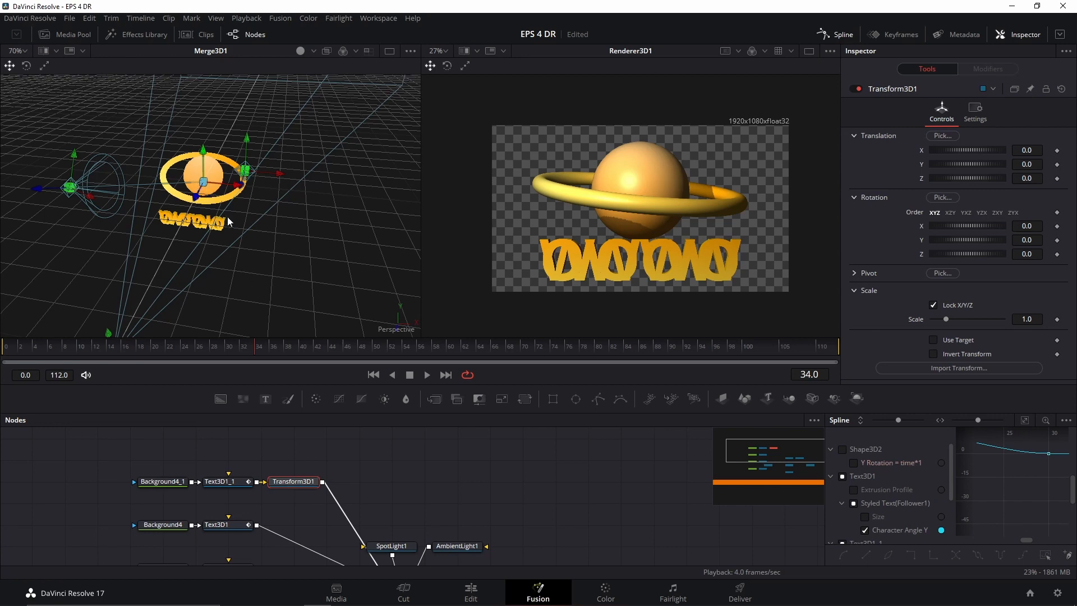
{"action": "scroll", "coordinate": [228, 221], "scroll_direction": "down", "scroll_amount": 5}
{"action": "scroll", "coordinate": [189, 201], "scroll_direction": "up", "scroll_amount": 5}
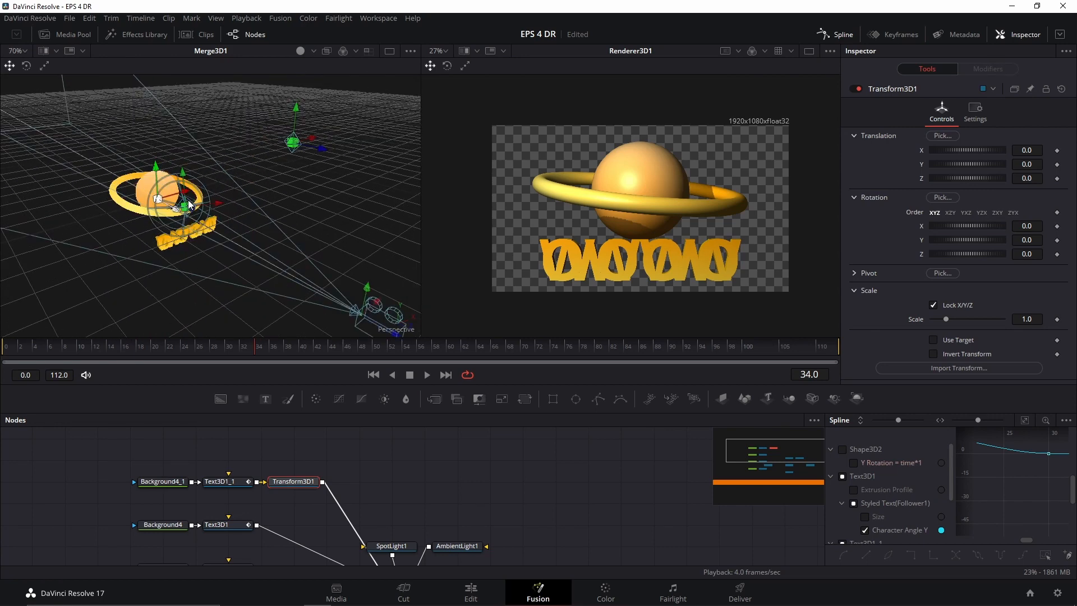
{"action": "left_click_drag", "start_coordinate": [189, 201], "coordinate": [174, 213]}
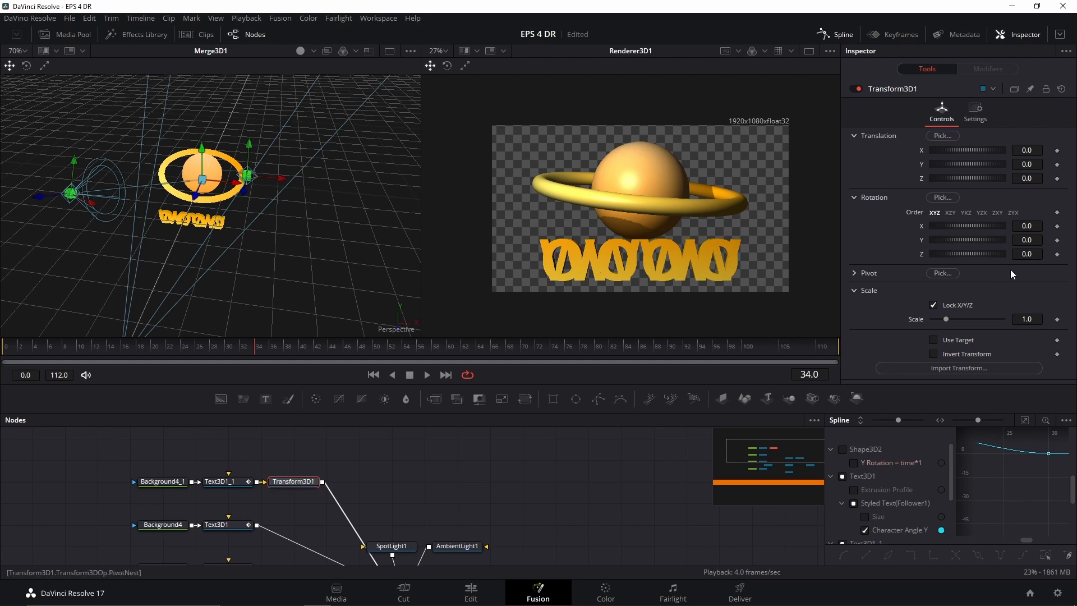
{"action": "mouse_move", "coordinate": [1027, 241]}
{"action": "left_mouse_down"}
{"action": "mouse_move", "coordinate": [1063, 241]}
{"action": "mouse_move", "coordinate": [1040, 240]}
{"action": "left_mouse_up"}
{"action": "left_click_drag", "start_coordinate": [246, 266], "coordinate": [216, 249]}
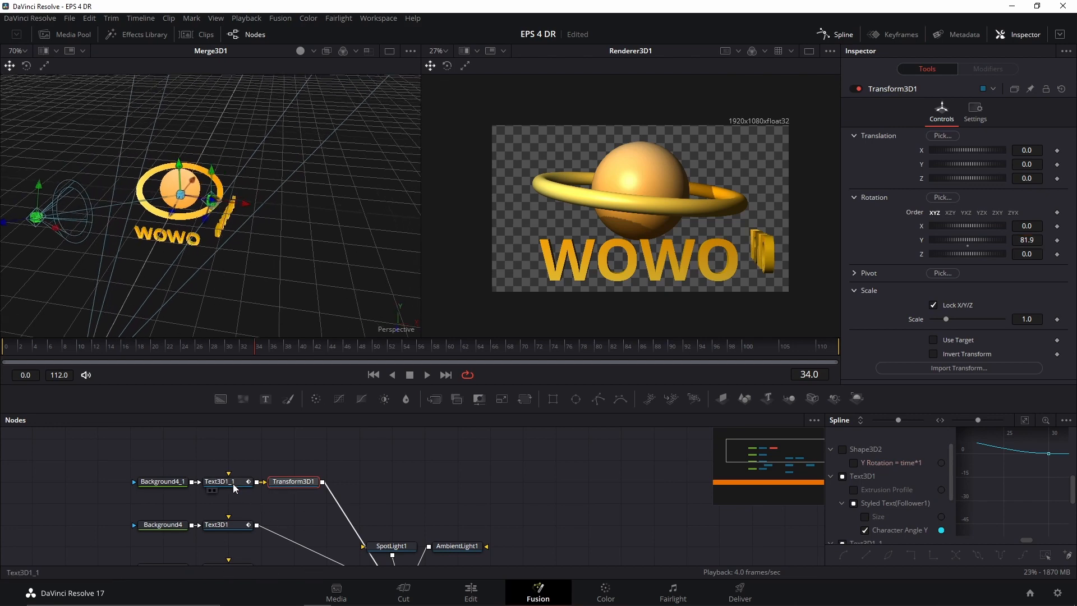
{"action": "scroll", "coordinate": [220, 247], "scroll_direction": "up", "scroll_amount": 3}
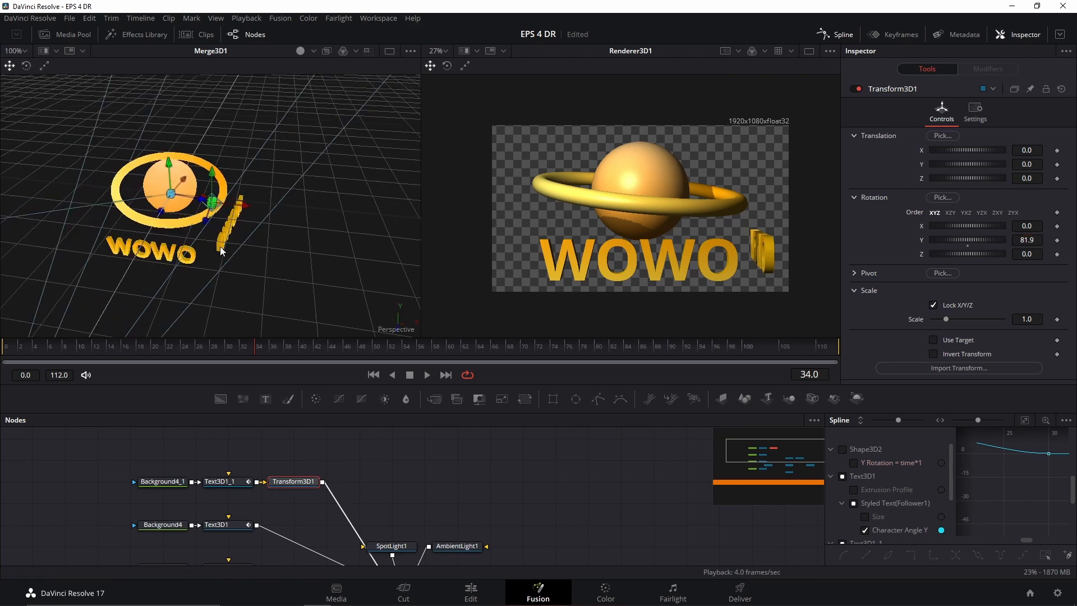
Try a Y rotation of 18.6 on Text3D1_1's own transform and reset it to the default.
{"action": "left_click", "coordinate": [232, 483]}
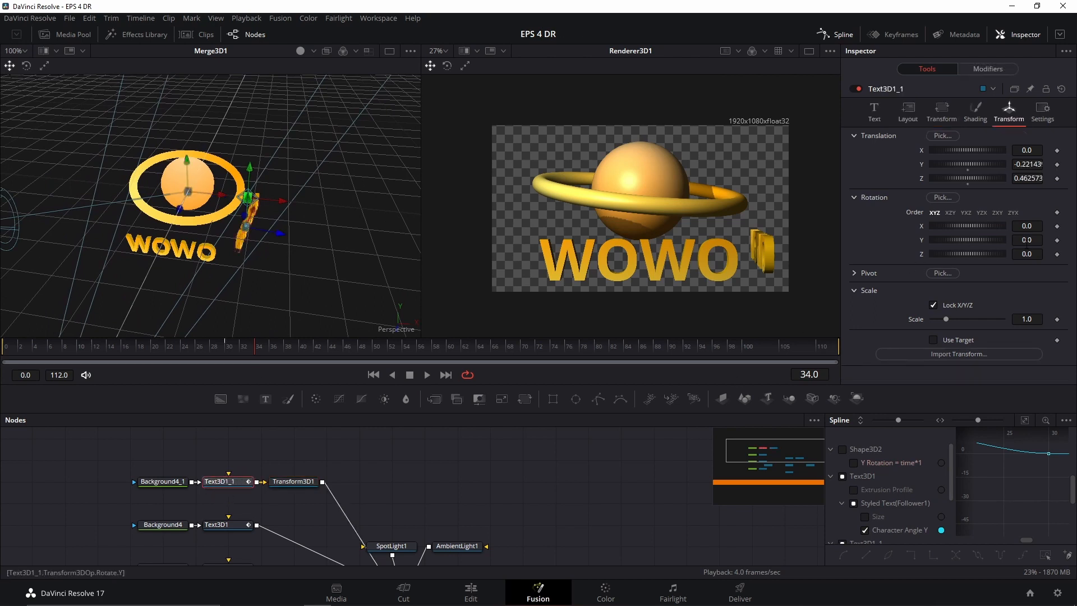
{"action": "left_click_drag", "start_coordinate": [1026, 240], "coordinate": [1050, 240]}
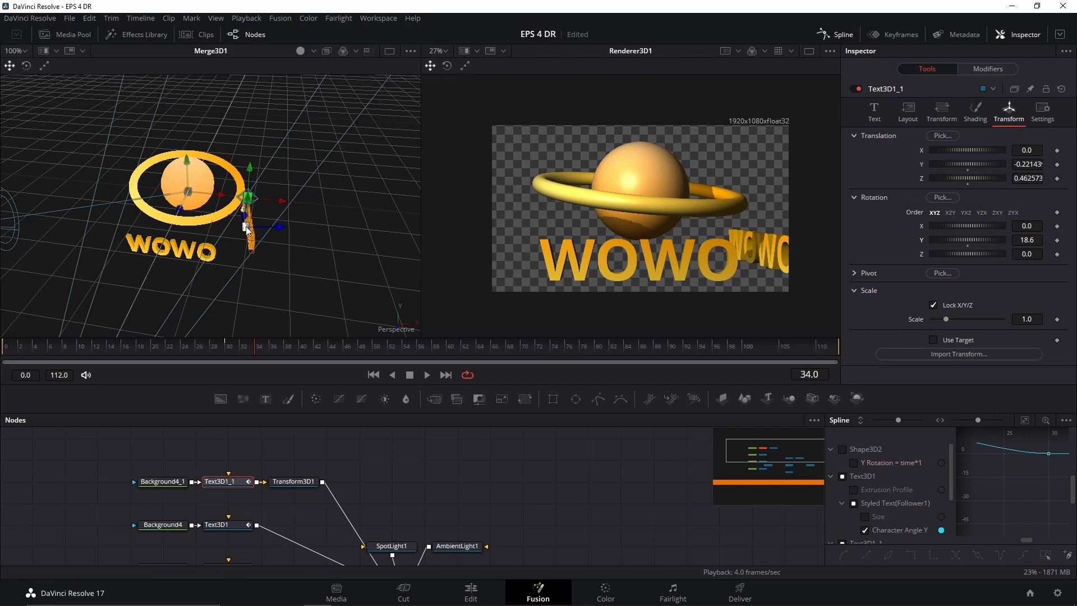
{"action": "left_click_drag", "start_coordinate": [256, 241], "coordinate": [271, 220]}
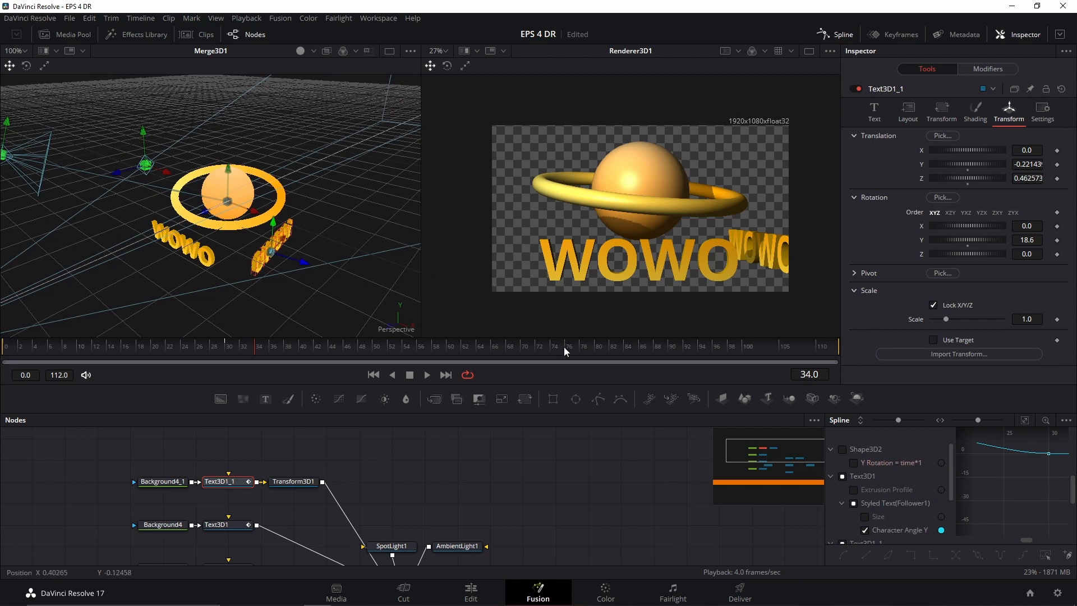
{"action": "double_click", "coordinate": [922, 242]}
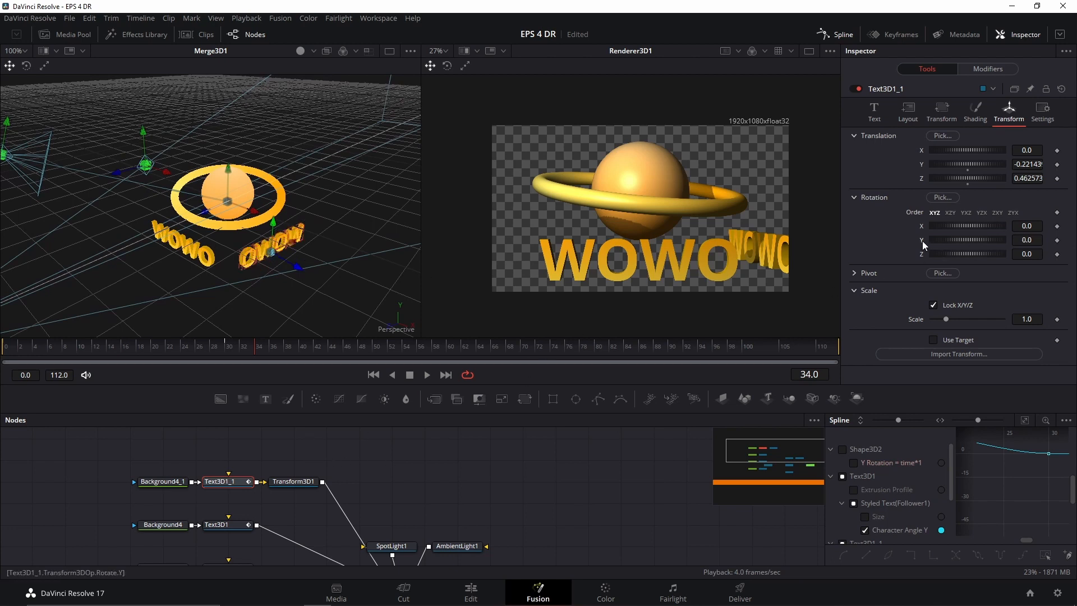
Set Transform3D1's Y rotation to 86.2 to swing the OWOW text further around the planet.
{"action": "left_click", "coordinate": [294, 484]}
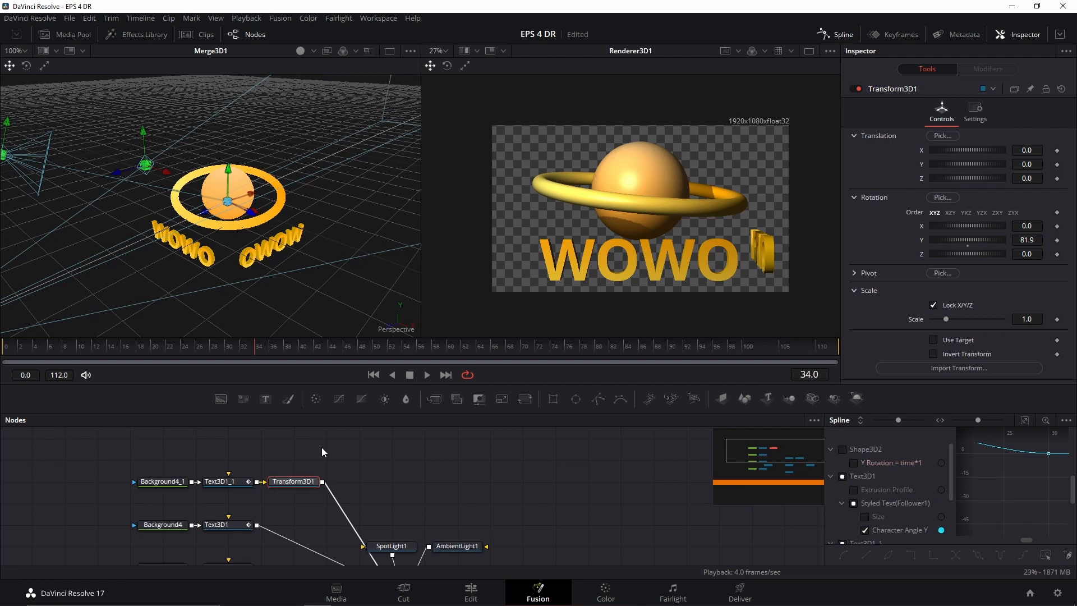
{"action": "left_click_drag", "start_coordinate": [348, 305], "coordinate": [226, 210]}
{"action": "left_click_drag", "start_coordinate": [204, 224], "coordinate": [238, 235]}
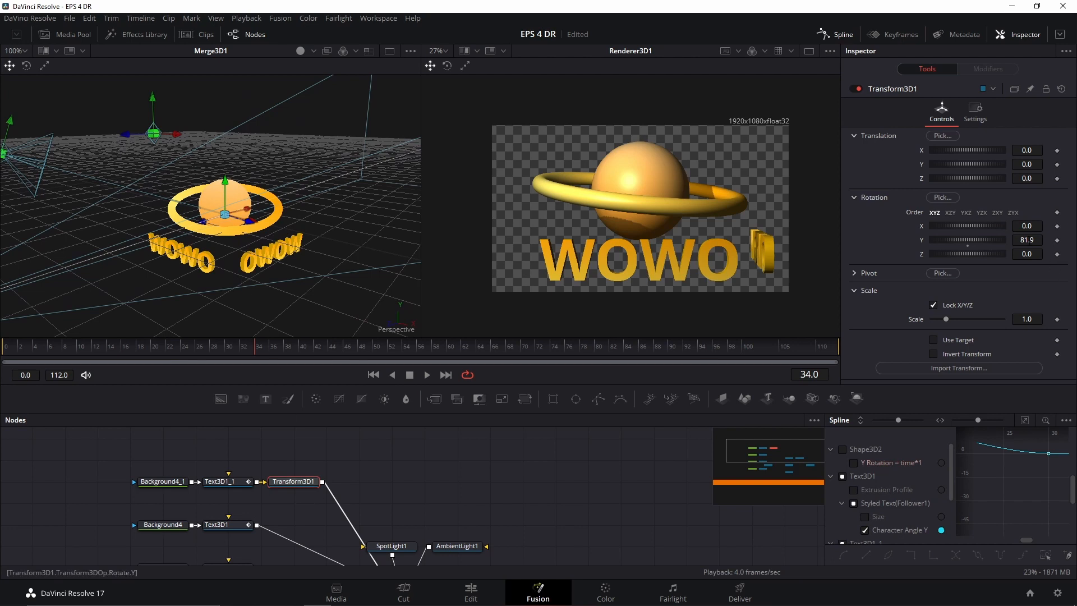
{"action": "mouse_move", "coordinate": [1026, 239]}
{"action": "left_mouse_down"}
{"action": "mouse_move", "coordinate": [993, 240]}
{"action": "mouse_move", "coordinate": [1033, 239]}
{"action": "left_mouse_up"}
{"action": "left_click_drag", "start_coordinate": [244, 268], "coordinate": [340, 356]}
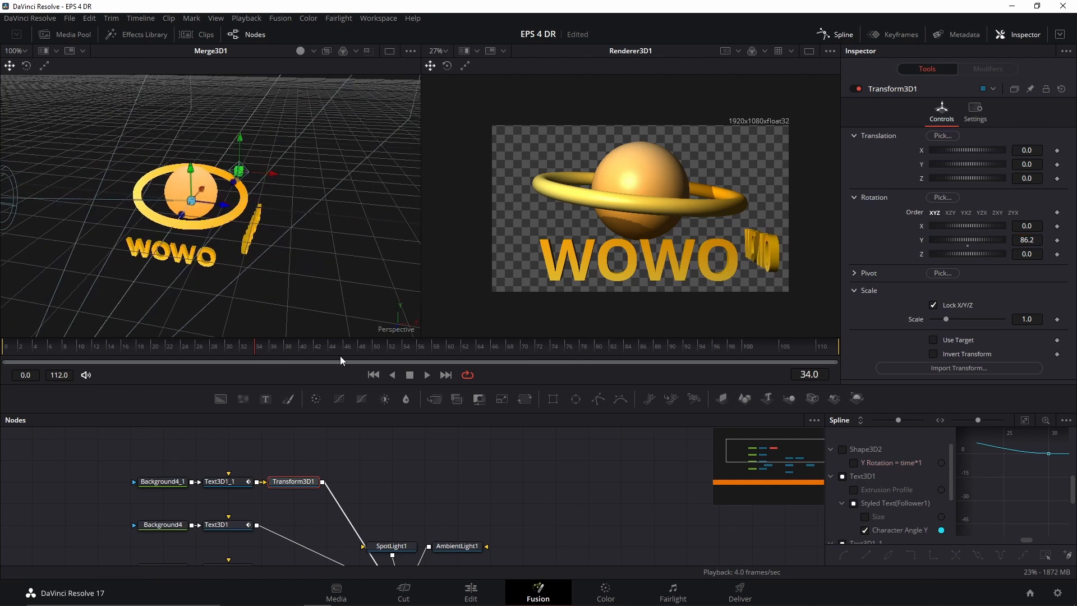
Set Transform3D1's Y rotation to exactly 90 so the OWOW text sits perpendicular to the WOWO text.
{"action": "left_click_drag", "start_coordinate": [399, 482], "coordinate": [416, 373]}
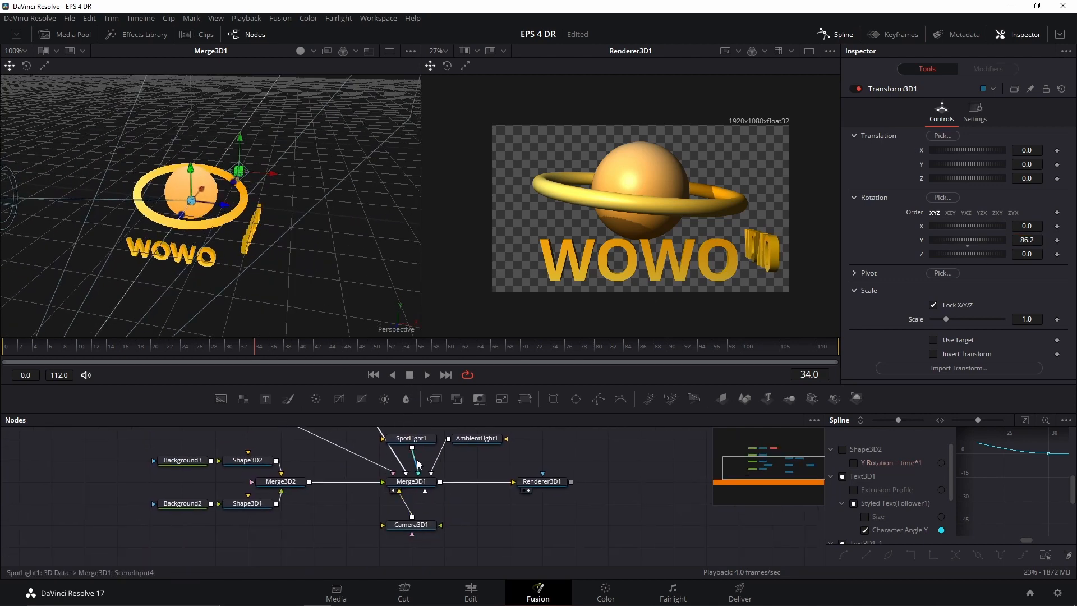
{"action": "left_click_drag", "start_coordinate": [419, 464], "coordinate": [398, 500]}
{"action": "left_click_drag", "start_coordinate": [307, 260], "coordinate": [277, 261]}
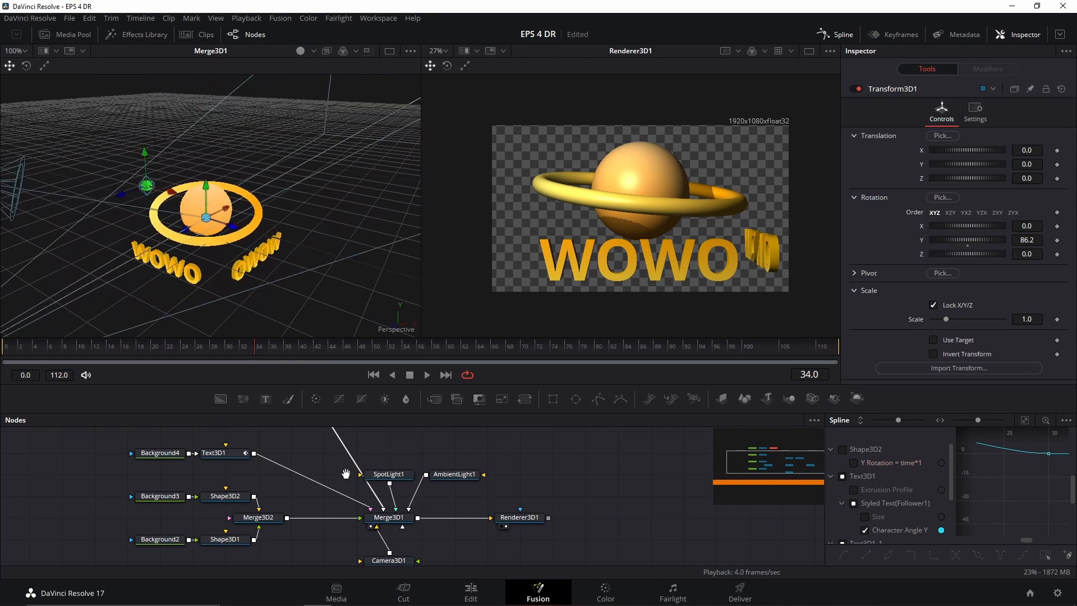
{"action": "left_click_drag", "start_coordinate": [346, 474], "coordinate": [348, 533]}
{"action": "left_click_drag", "start_coordinate": [201, 253], "coordinate": [326, 218]}
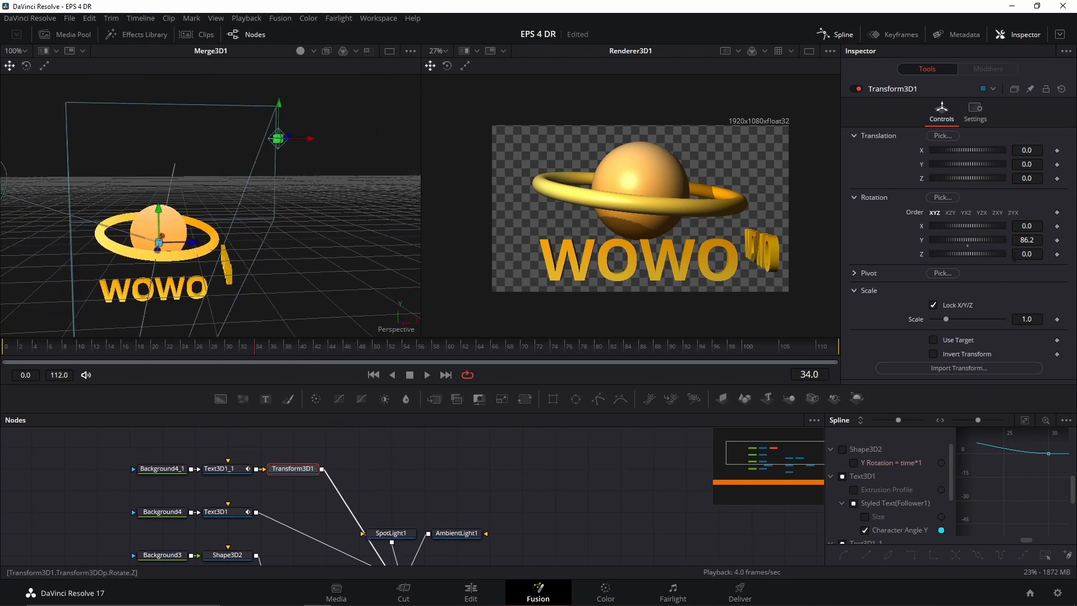
{"action": "left_click", "coordinate": [1024, 240]}
{"action": "type", "text": "90"}
{"action": "key", "text": "Tab"}
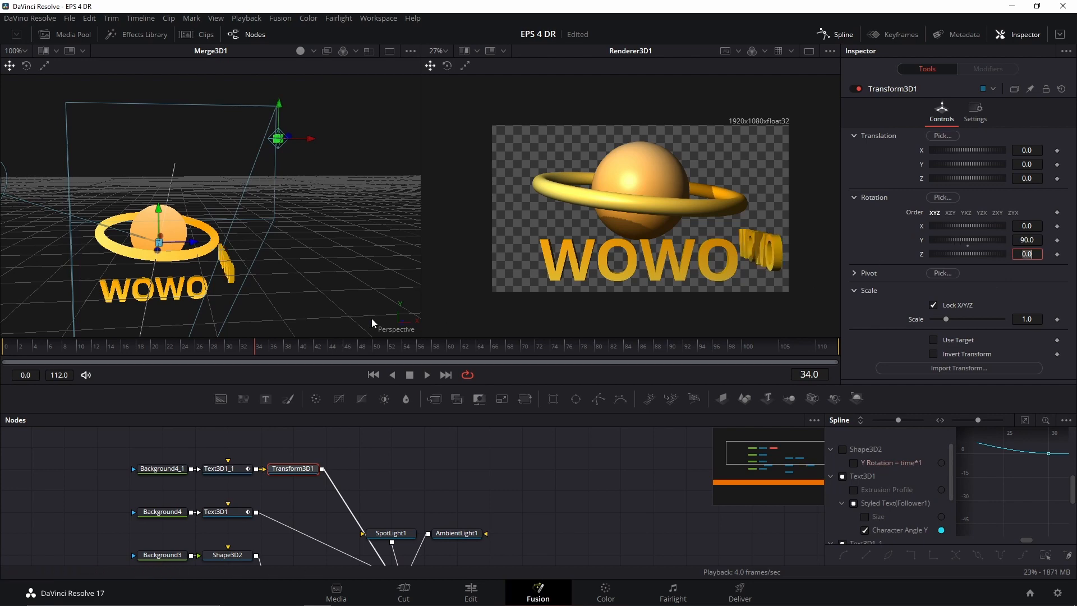
{"action": "left_click_drag", "start_coordinate": [357, 291], "coordinate": [272, 288]}
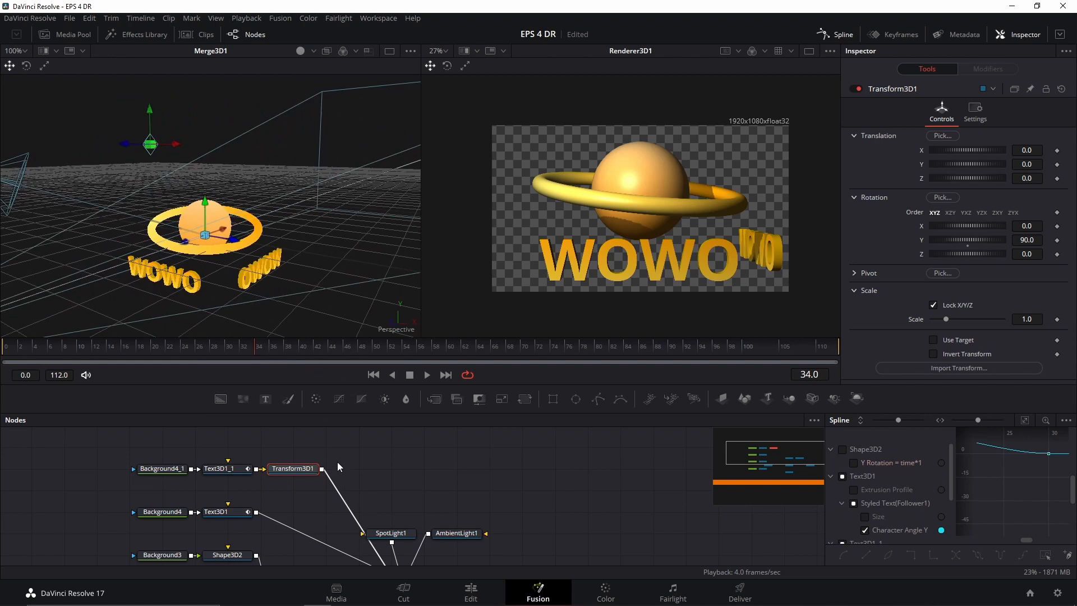
Play the animation from the start to compare the timing of the two texts.
{"action": "left_click", "coordinate": [10, 349]}
{"action": "key", "text": "space"}
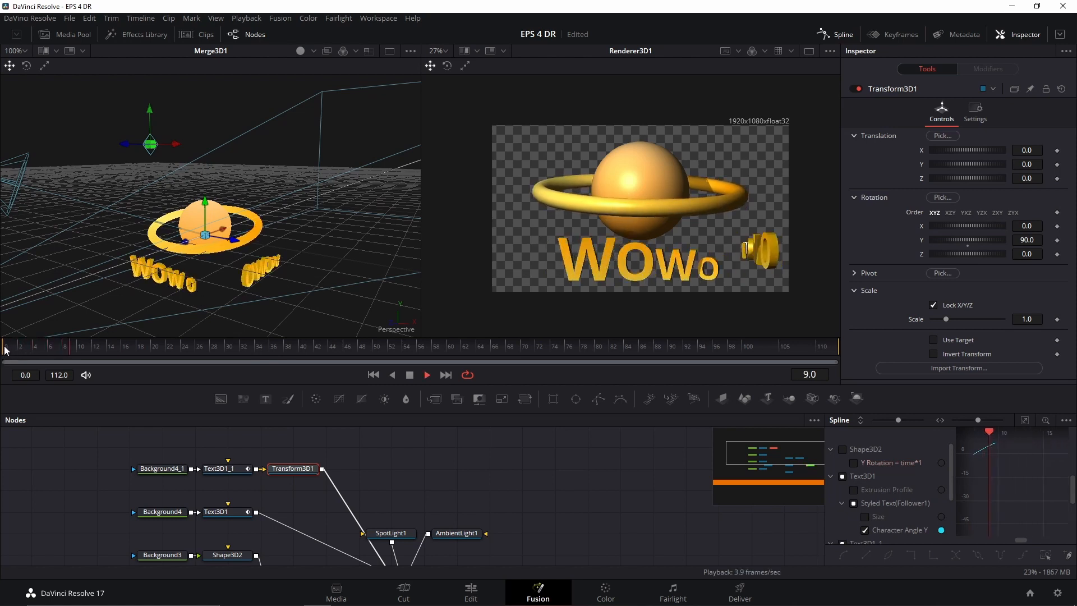
{"action": "key", "text": "space"}
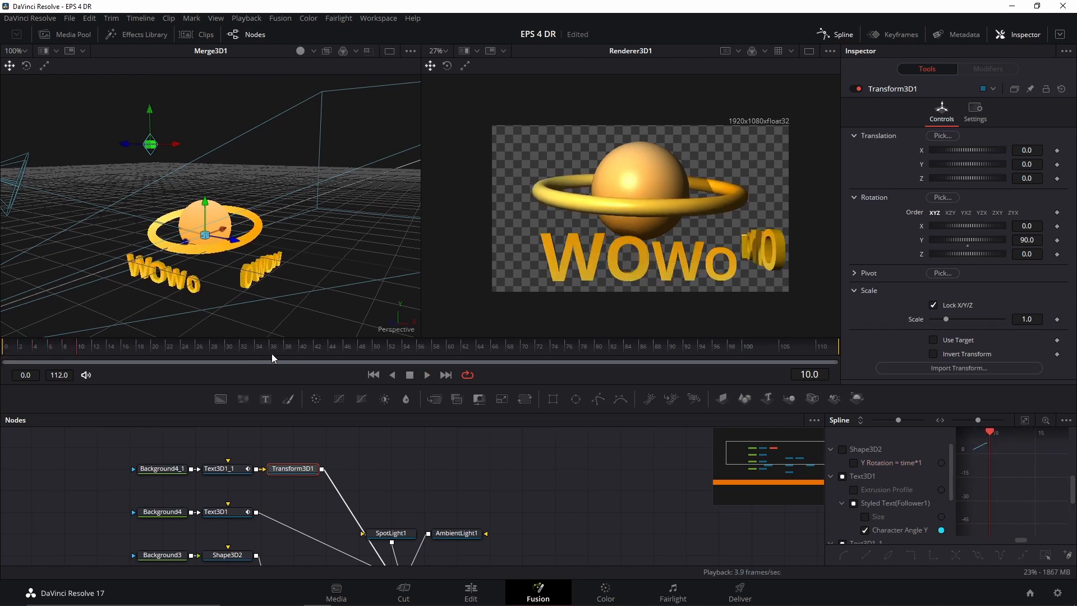
Go to frame 50, widen the Spline editor and limit it to the selected Text3D1_1 tool.
{"action": "left_click", "coordinate": [376, 348]}
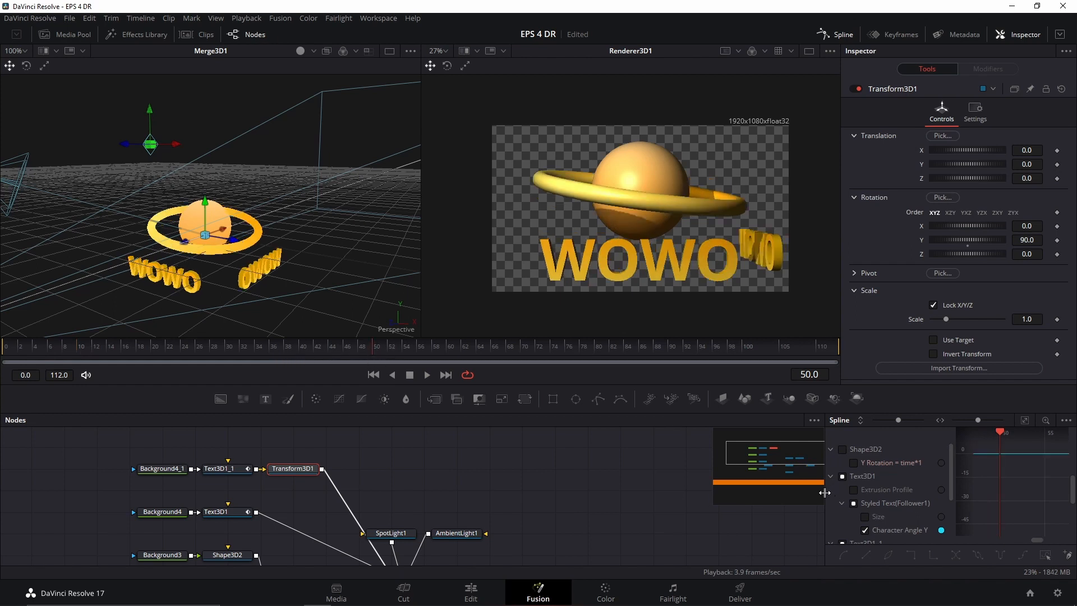
{"action": "left_click_drag", "start_coordinate": [825, 495], "coordinate": [586, 495]}
{"action": "left_click", "coordinate": [220, 471]}
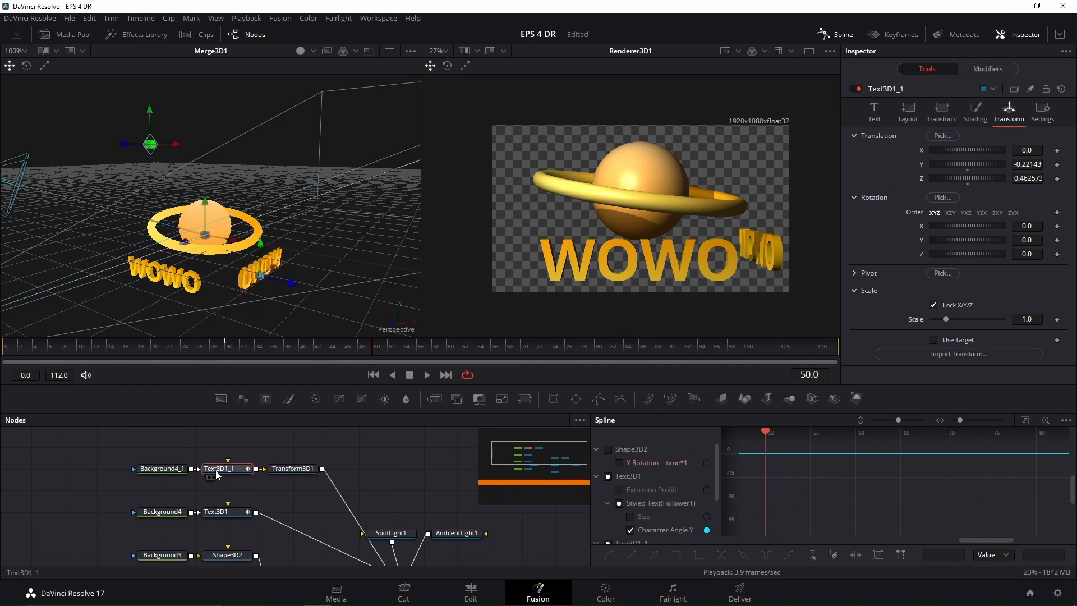
{"action": "left_click", "coordinate": [1066, 420]}
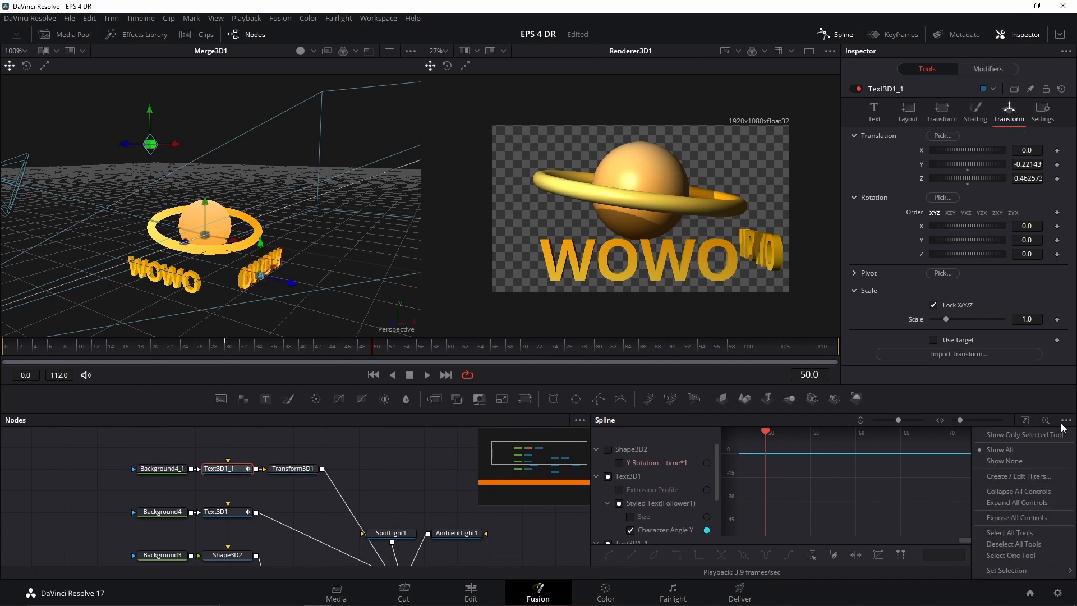
{"action": "left_click", "coordinate": [1011, 435]}
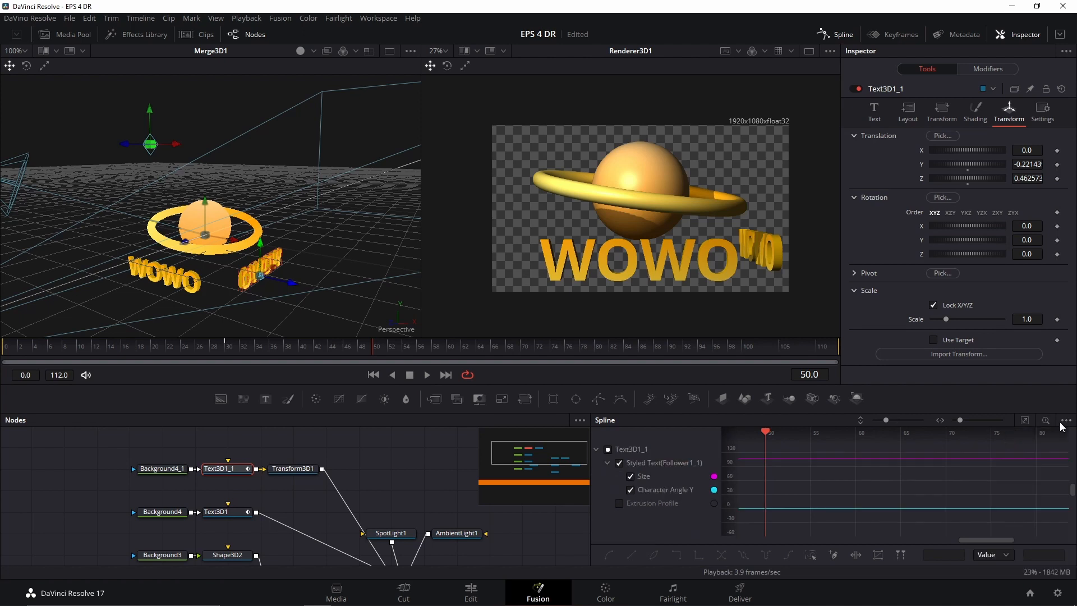
Enable all of Text3D1_1's curves in the Spline editor and fit them to the graph view.
{"action": "left_click", "coordinate": [1066, 421]}
{"action": "left_click", "coordinate": [892, 493]}
{"action": "left_click", "coordinate": [1067, 421]}
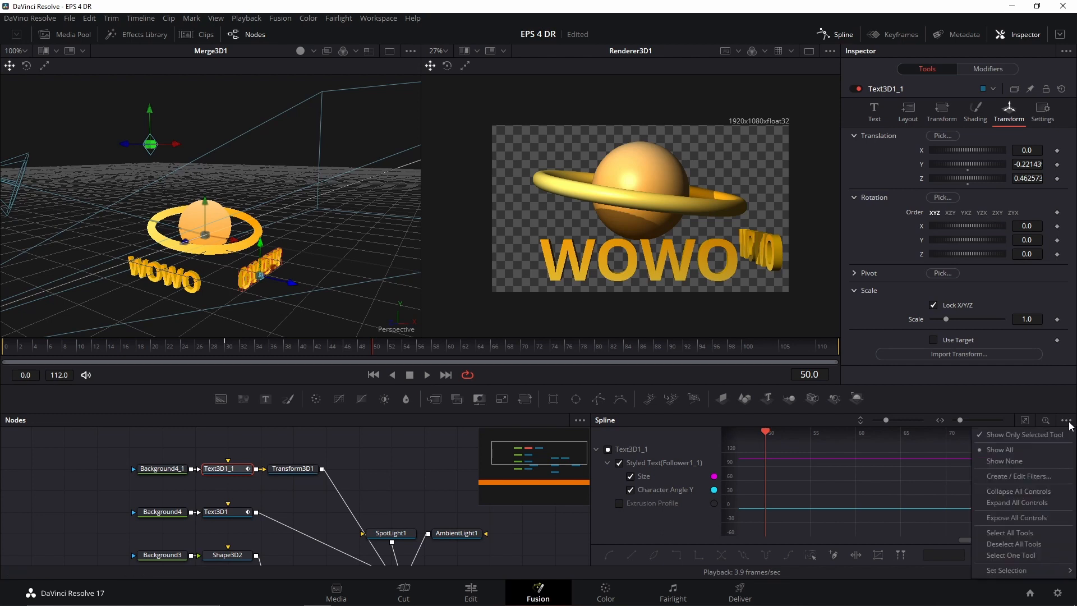
{"action": "left_click", "coordinate": [1015, 532]}
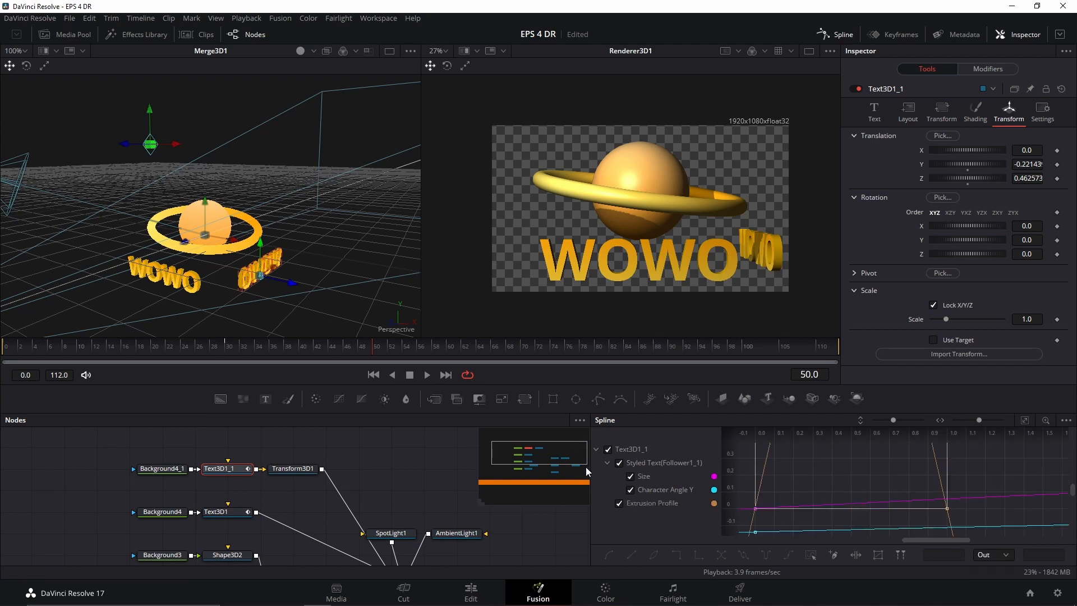
{"action": "left_click", "coordinate": [1024, 421]}
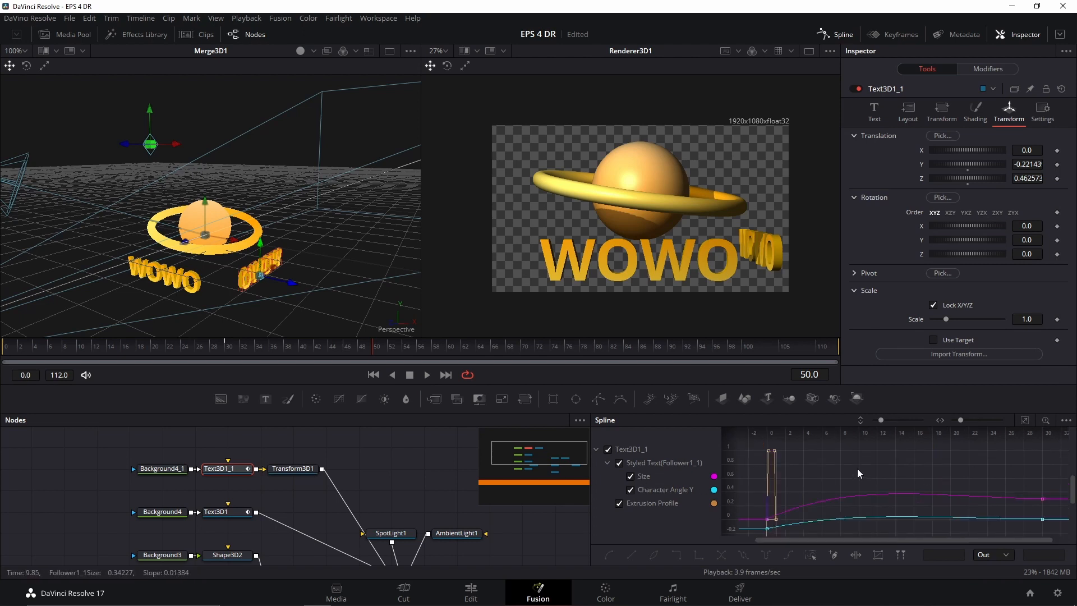
Select all of Text3D1_1's keyframes and switch the keyframe time mode to time offset.
{"action": "key", "text": "ctrl+a"}
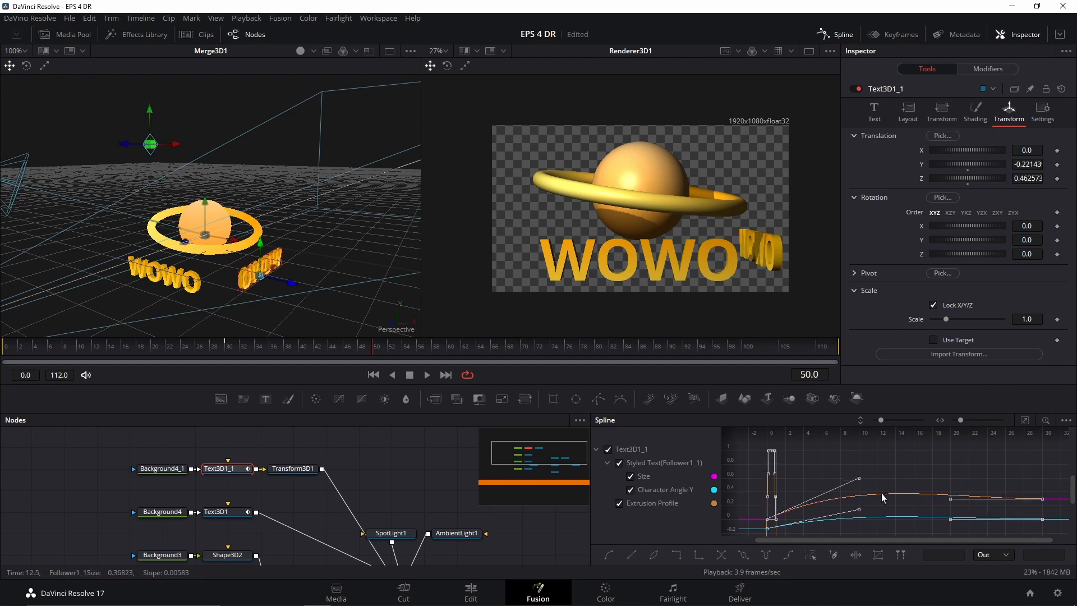
{"action": "left_click", "coordinate": [893, 462]}
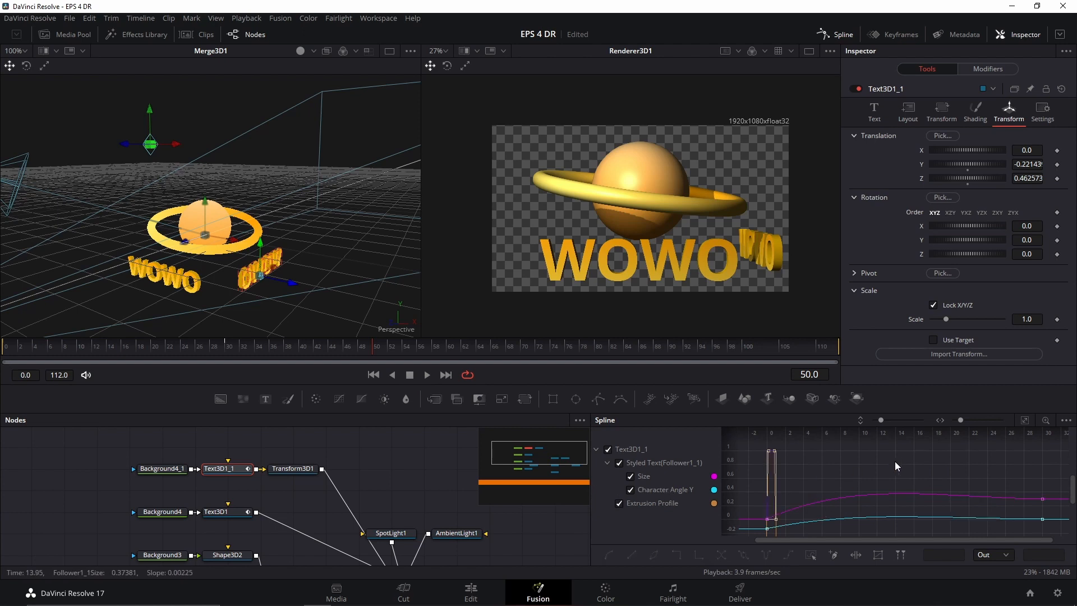
{"action": "key", "text": "ctrl+a"}
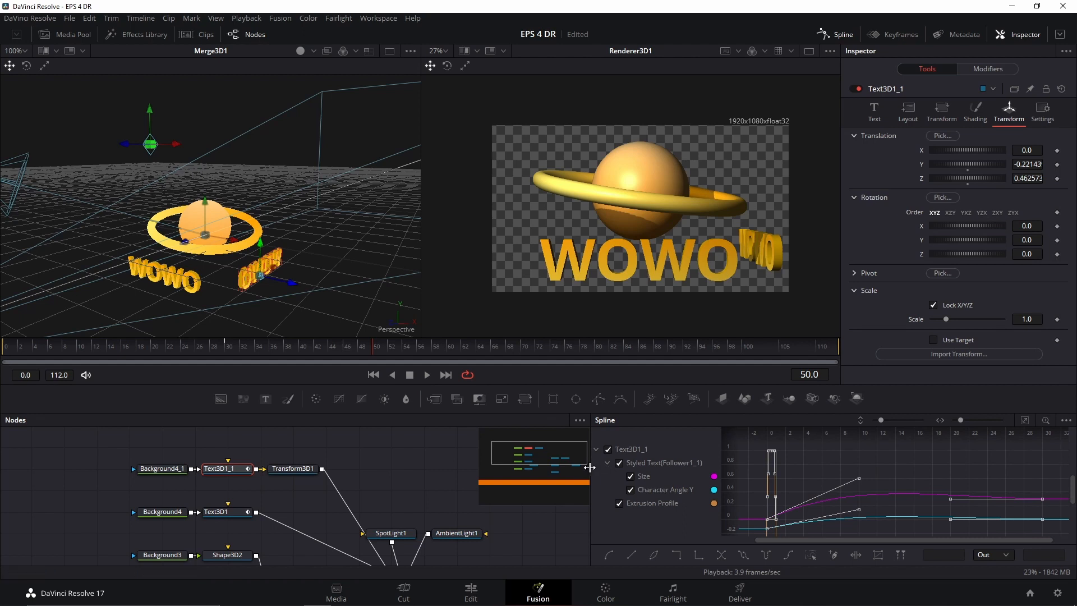
{"action": "left_click_drag", "start_coordinate": [590, 468], "coordinate": [501, 467]}
{"action": "left_click", "coordinate": [894, 554]}
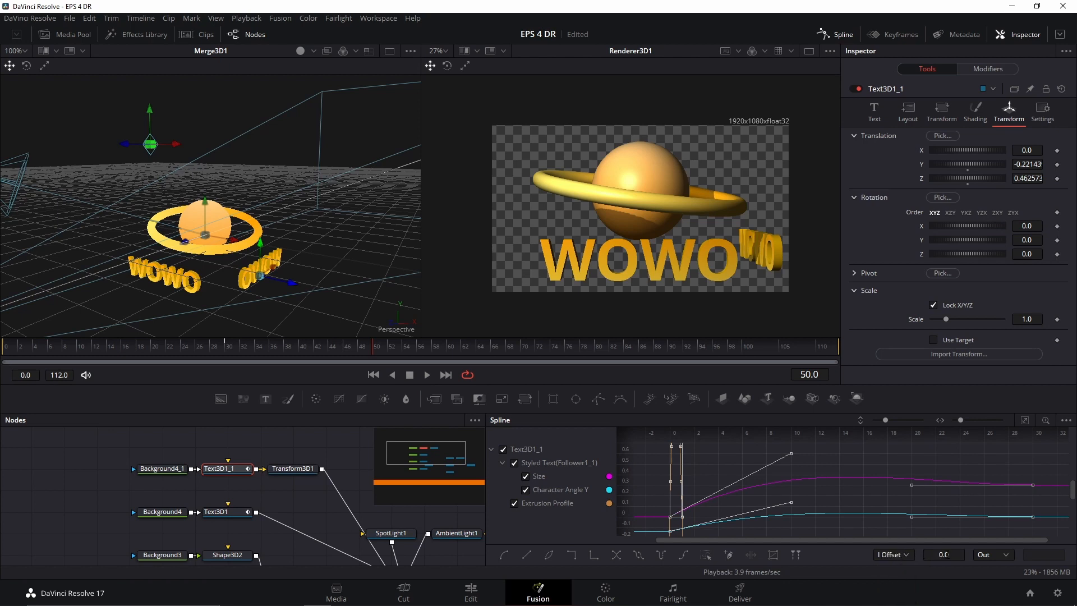
Offset all of Text3D1_1's keyframes in time by 50 frames.
{"action": "left_click", "coordinate": [845, 464]}
{"action": "key", "text": "ctrl+a"}
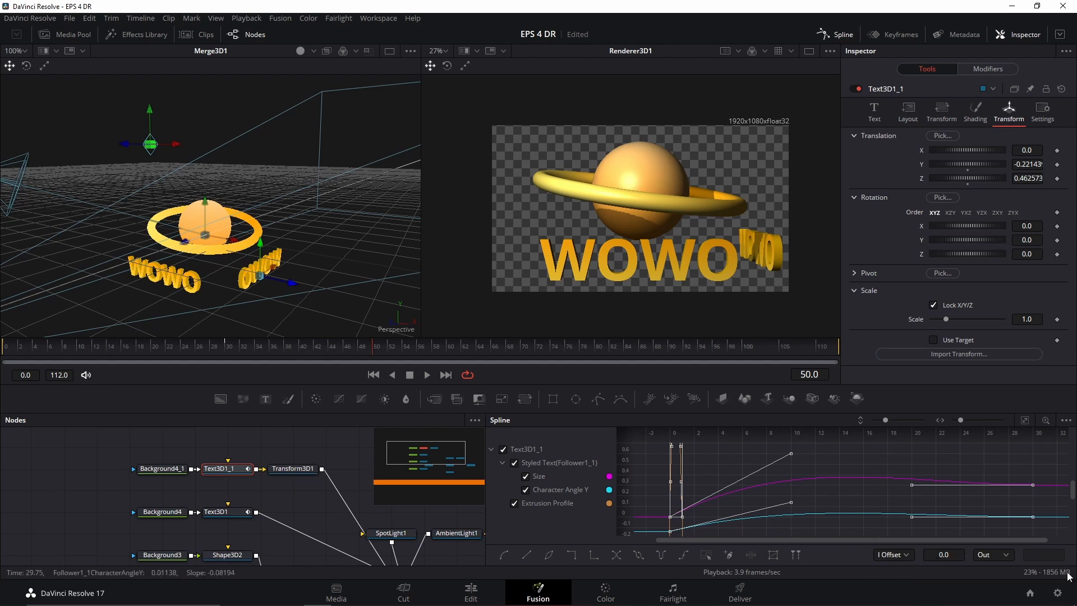
{"action": "left_click", "coordinate": [949, 555]}
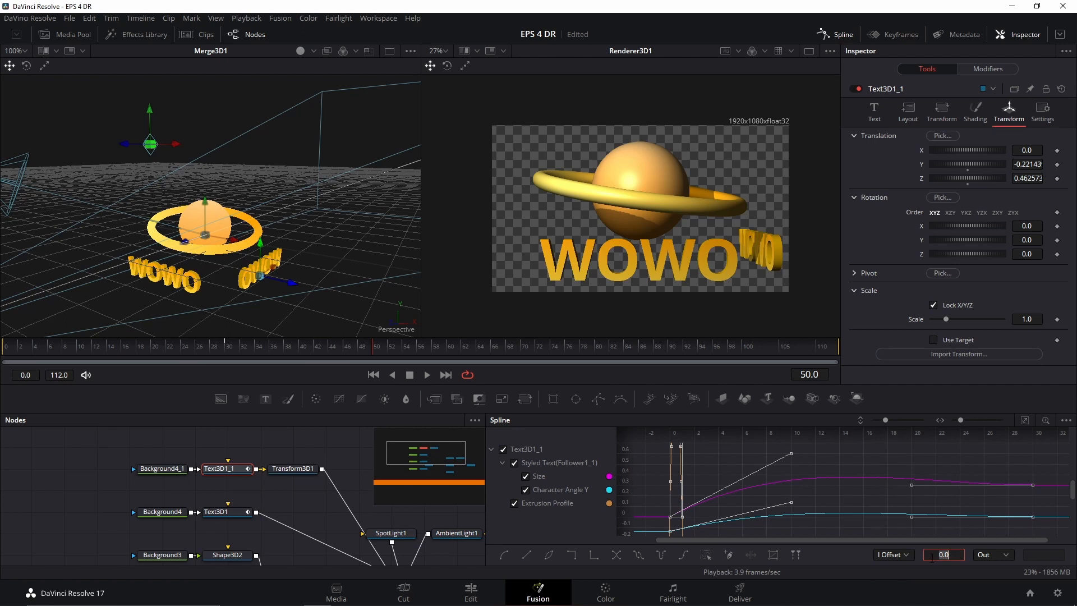
{"action": "type", "text": "50"}
{"action": "key", "text": "Return"}
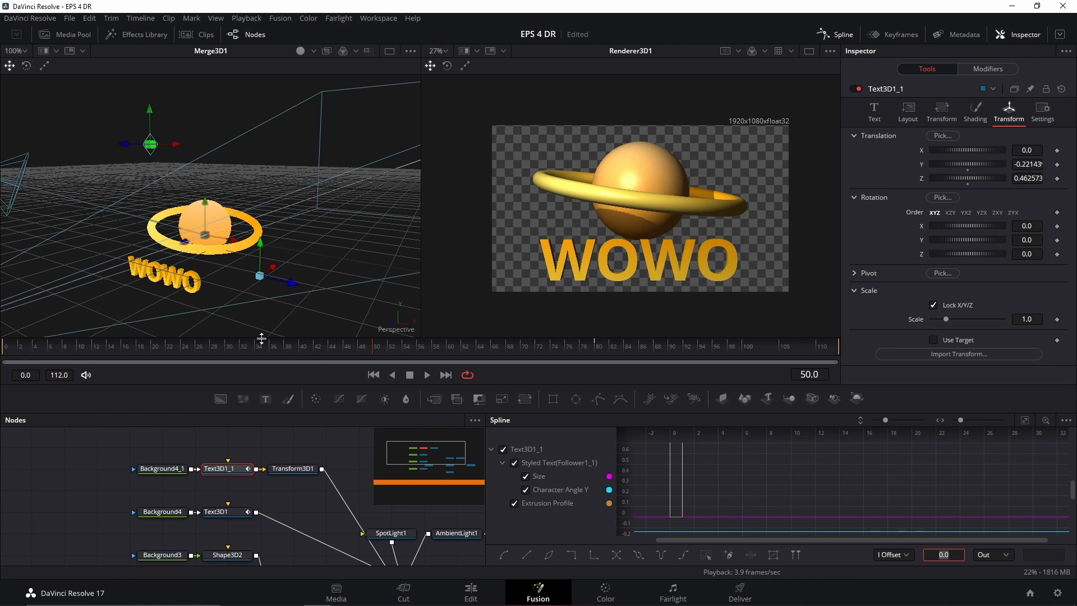
Scrub and play the timeline from the start and around frame 50 to check the delayed OWOW text animation.
{"action": "left_click", "coordinate": [5, 352]}
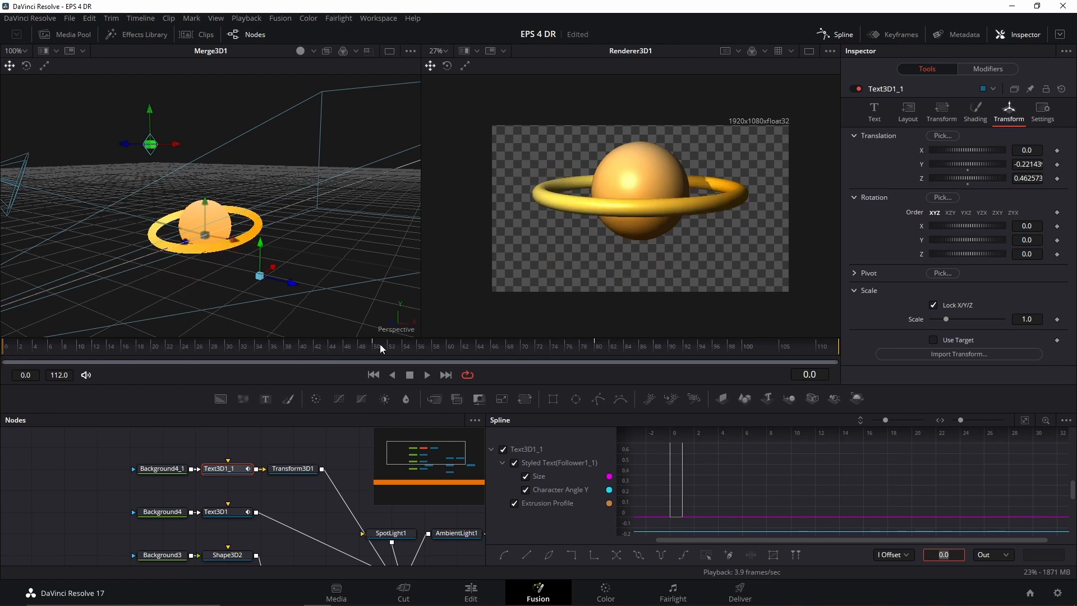
{"action": "left_click", "coordinate": [226, 349]}
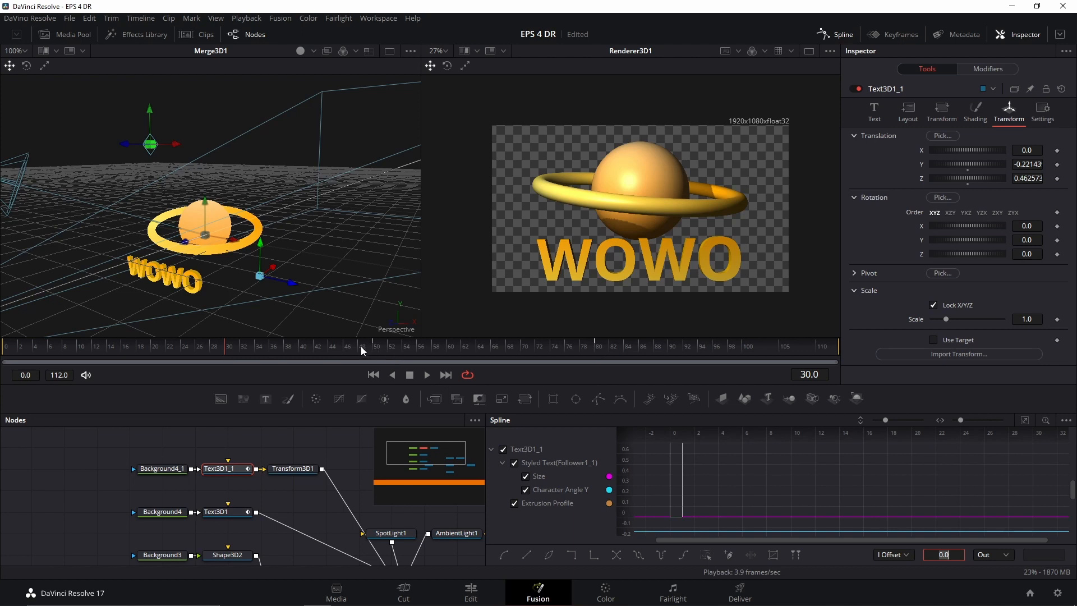
{"action": "left_click_drag", "start_coordinate": [299, 347], "coordinate": [5, 349]}
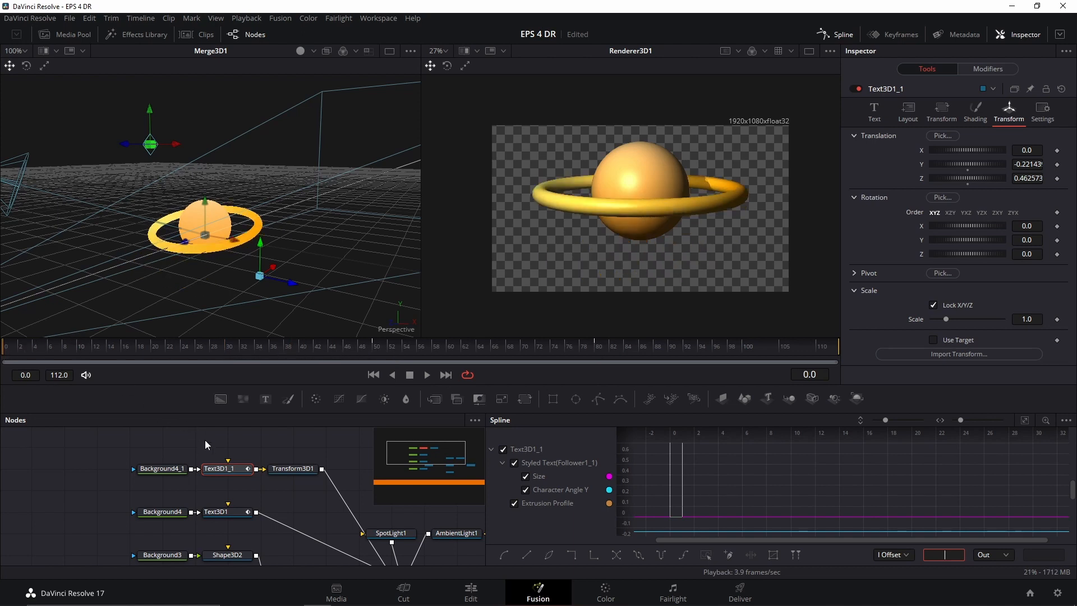
{"action": "key", "text": "space"}
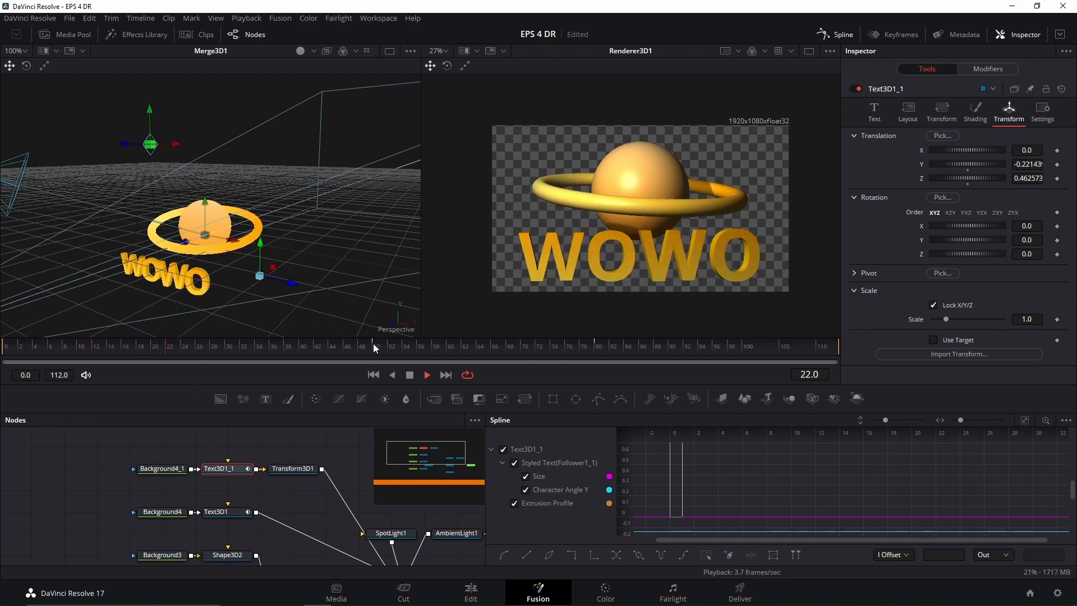
{"action": "left_click", "coordinate": [346, 345]}
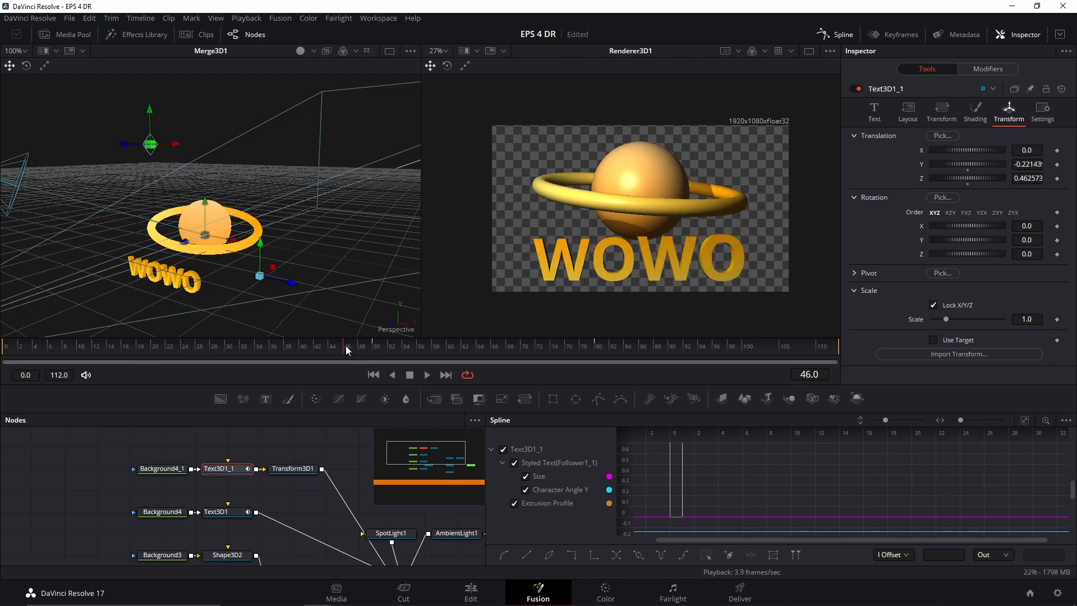
{"action": "key", "text": "space"}
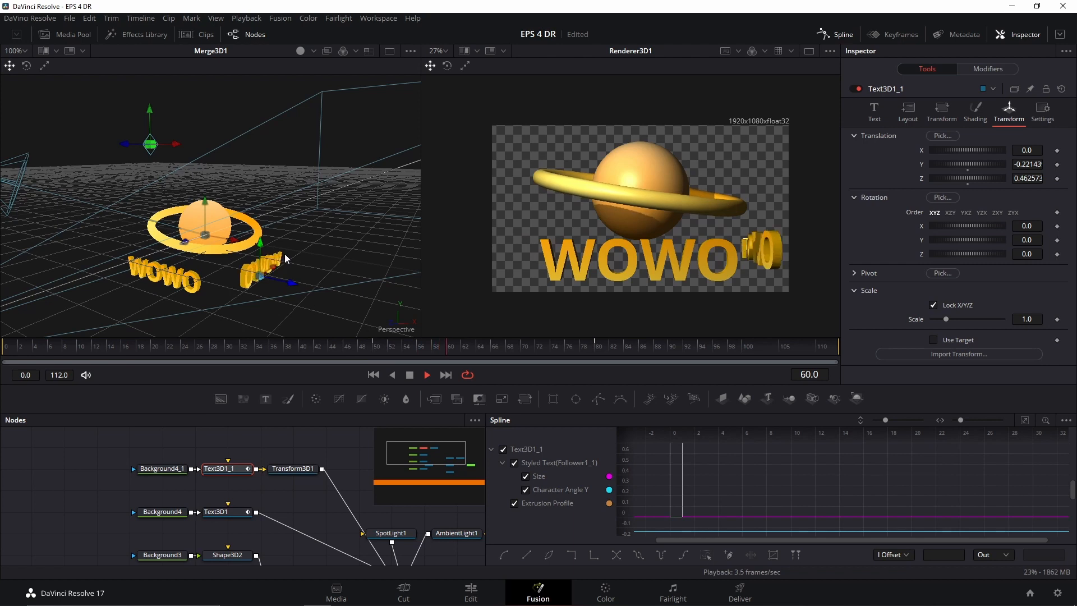
{"action": "key", "text": "space"}
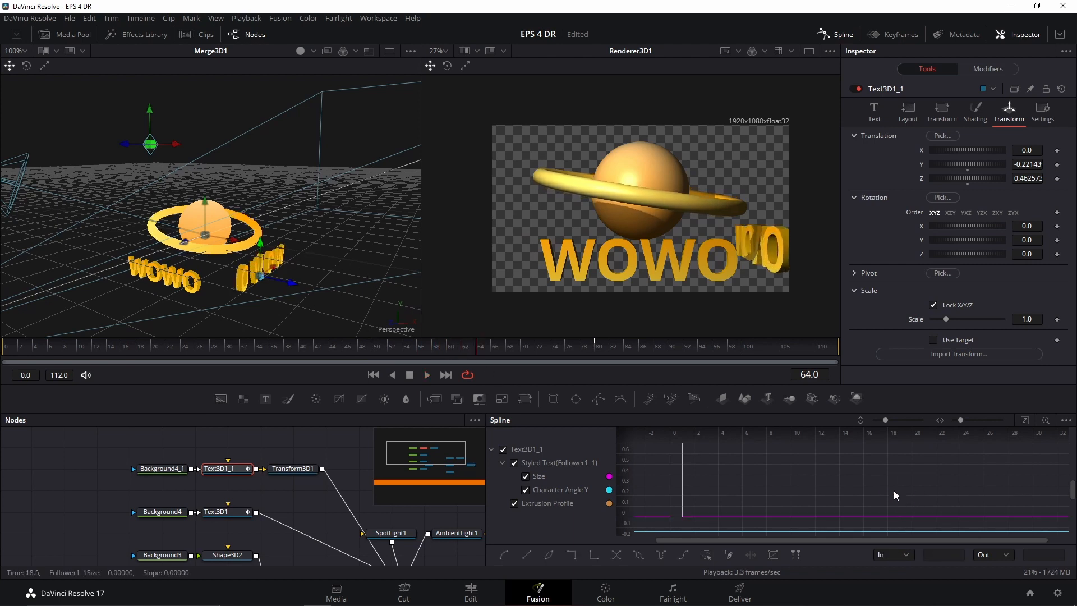
Try shifting all of Text3D1_1's keyframes in time by an offset of -10 frames.
{"action": "left_click", "coordinate": [896, 553]}
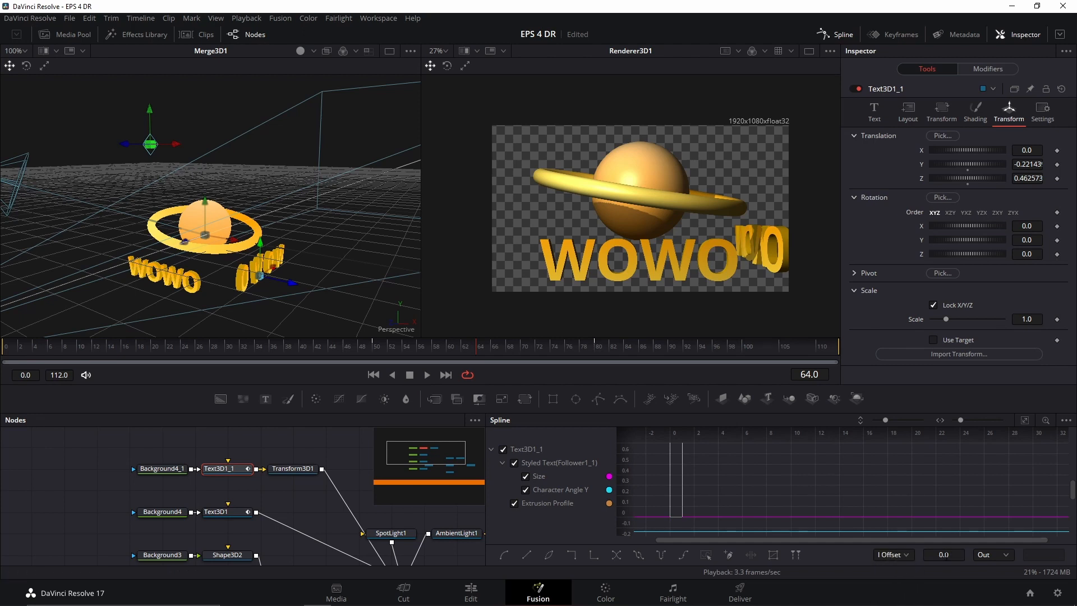
{"action": "left_click", "coordinate": [945, 555]}
{"action": "type", "text": "-"}
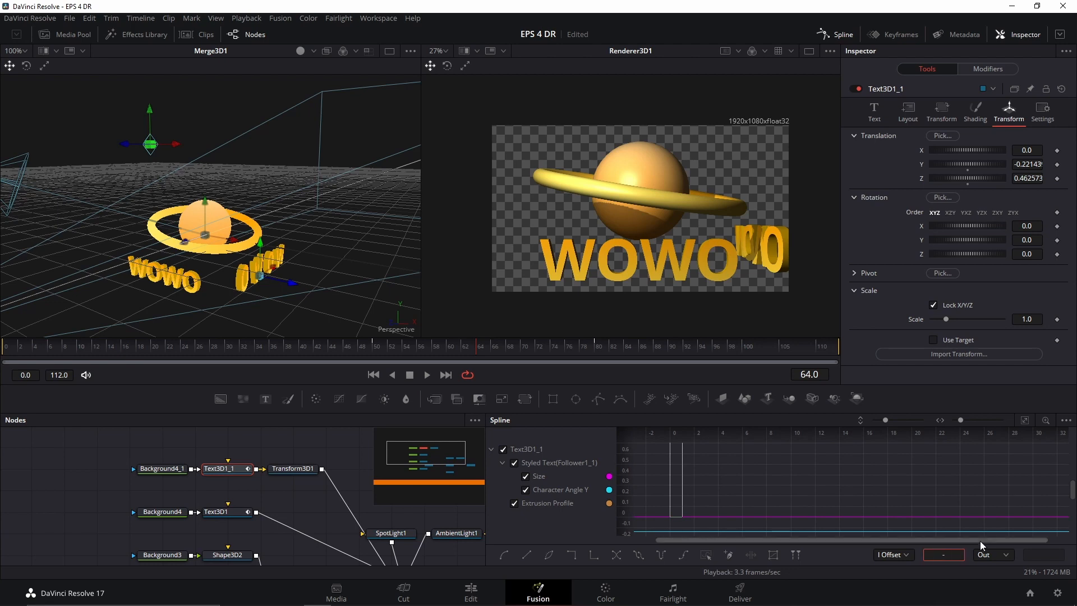
{"action": "type", "text": "10"}
{"action": "key", "text": "Return"}
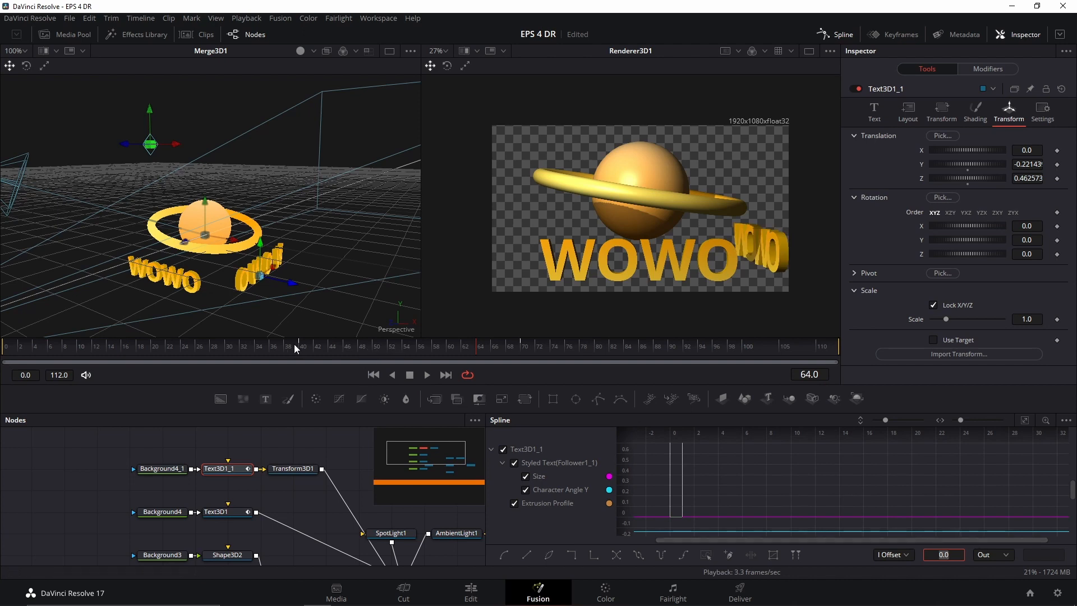
{"action": "left_click", "coordinate": [764, 489]}
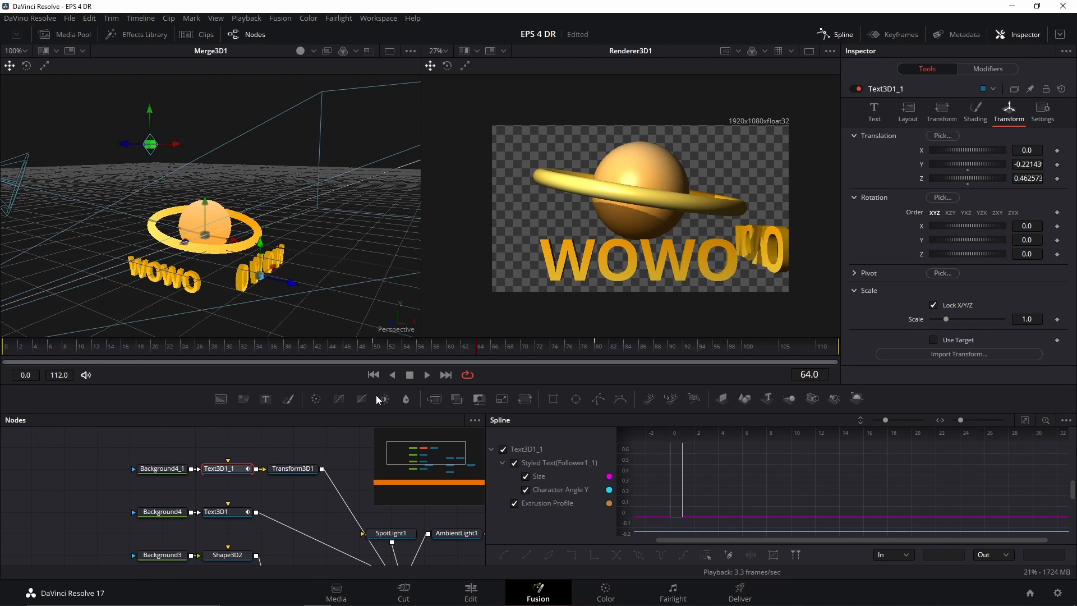
Select the Camera3D1 node in the node graph and return the playhead to frame 0.
{"action": "left_click_drag", "start_coordinate": [333, 457], "coordinate": [277, 491]}
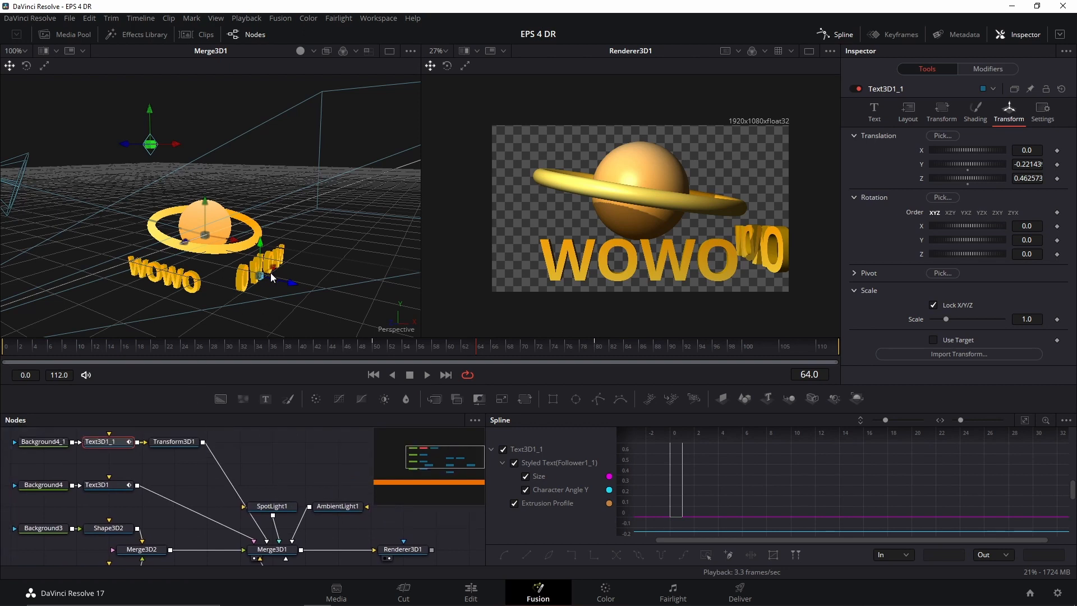
{"action": "left_click_drag", "start_coordinate": [341, 481], "coordinate": [328, 441]}
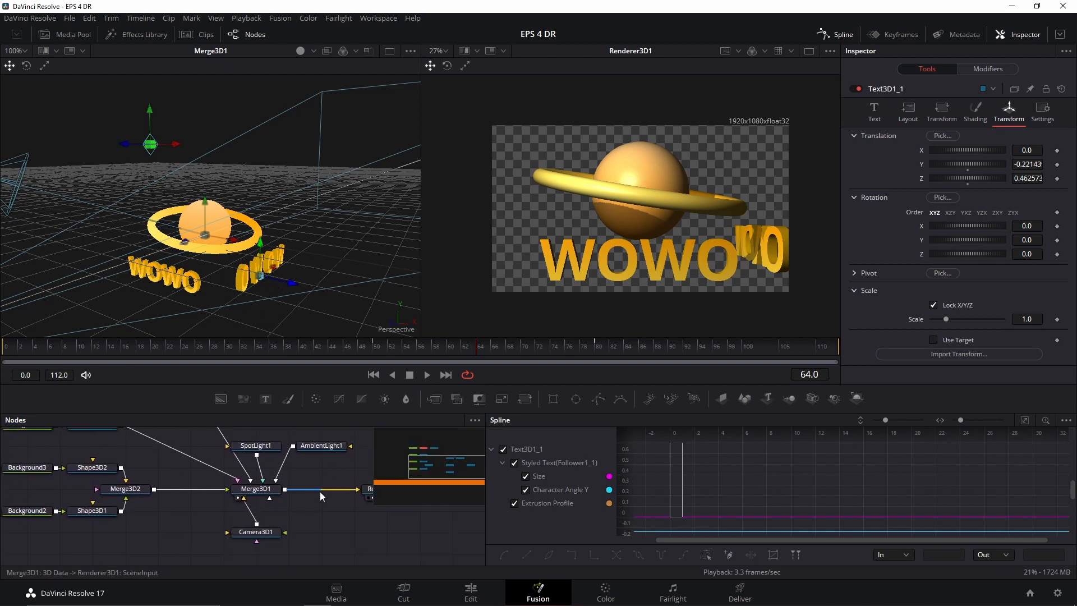
{"action": "left_click", "coordinate": [275, 534]}
{"action": "left_click_drag", "start_coordinate": [281, 538], "coordinate": [236, 529]}
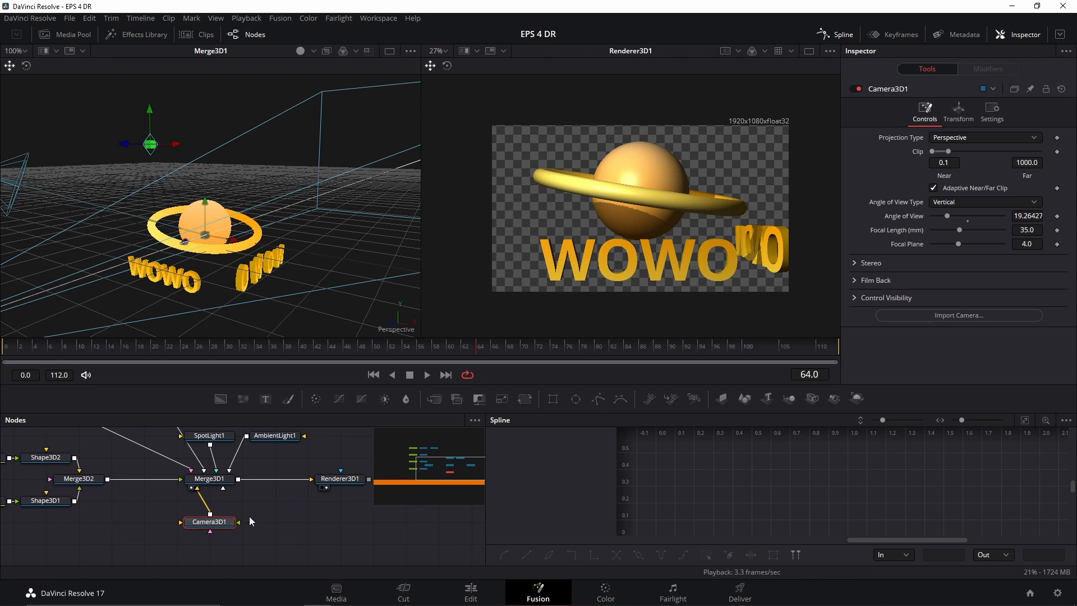
{"action": "left_click_drag", "start_coordinate": [315, 529], "coordinate": [315, 535]}
{"action": "left_click", "coordinate": [316, 534]}
{"action": "key", "text": "Home"}
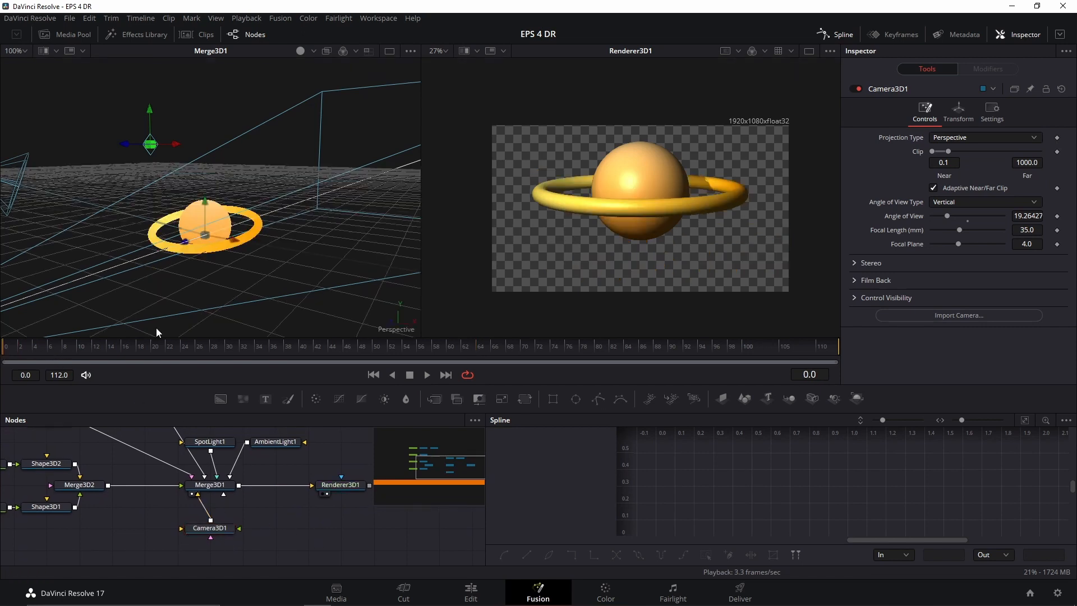
Widen the Nodes area against the Spline editor and select Transform3D1 to review its rotation settings.
{"action": "left_click_drag", "start_coordinate": [487, 448], "coordinate": [851, 449]}
{"action": "left_click_drag", "start_coordinate": [616, 519], "coordinate": [693, 519]}
{"action": "left_click_drag", "start_coordinate": [523, 493], "coordinate": [593, 488]}
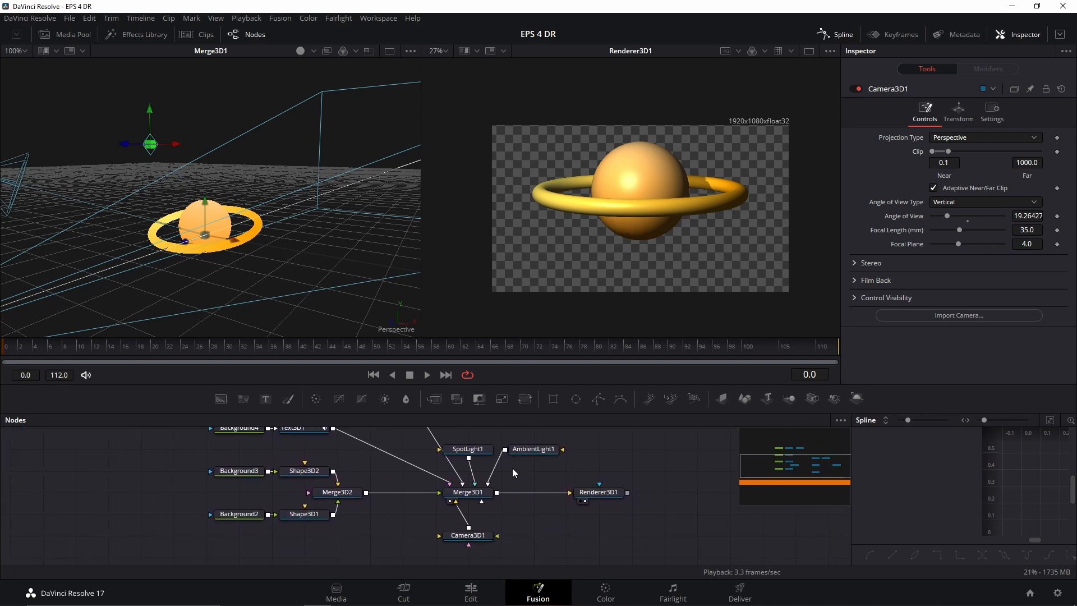
{"action": "left_click_drag", "start_coordinate": [483, 516], "coordinate": [463, 587]}
{"action": "left_click", "coordinate": [369, 459]}
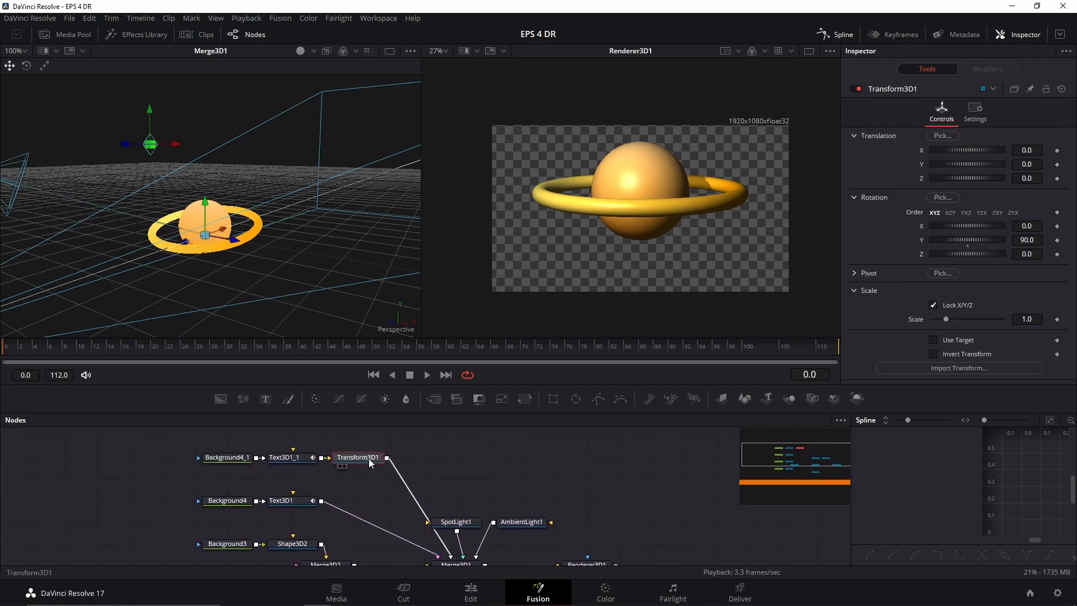
{"action": "left_click_drag", "start_coordinate": [504, 490], "coordinate": [515, 416]}
Select Camera3D1 and open its transform controls, with the whole camera in sight in the Merge3D1 view.
{"action": "left_click", "coordinate": [467, 536]}
{"action": "scroll", "coordinate": [312, 234], "scroll_direction": "down", "scroll_amount": 5}
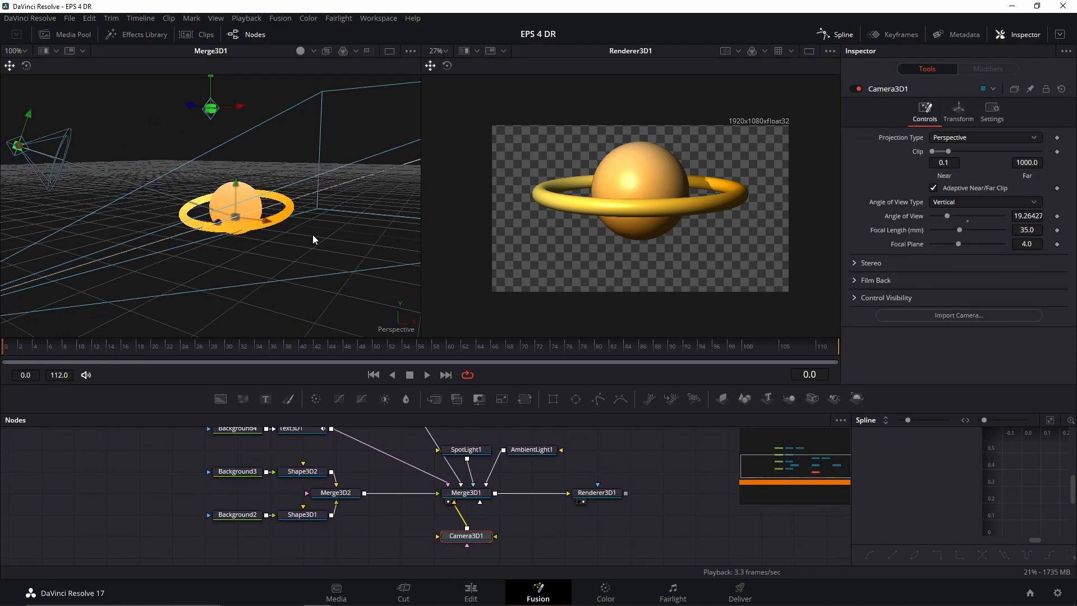
{"action": "left_click_drag", "start_coordinate": [261, 278], "coordinate": [112, 312]}
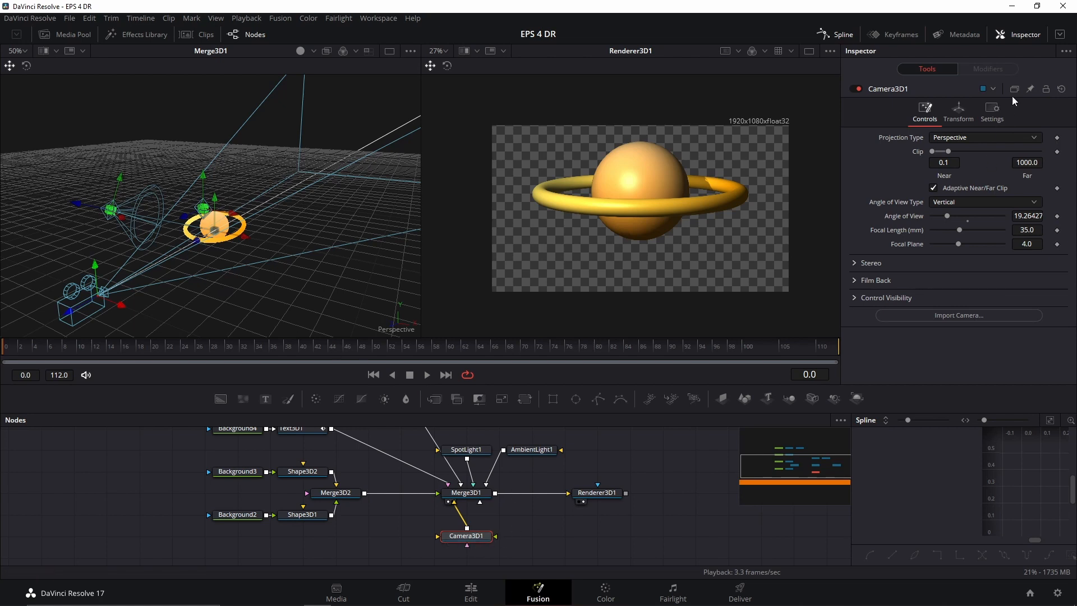
{"action": "left_click", "coordinate": [959, 110]}
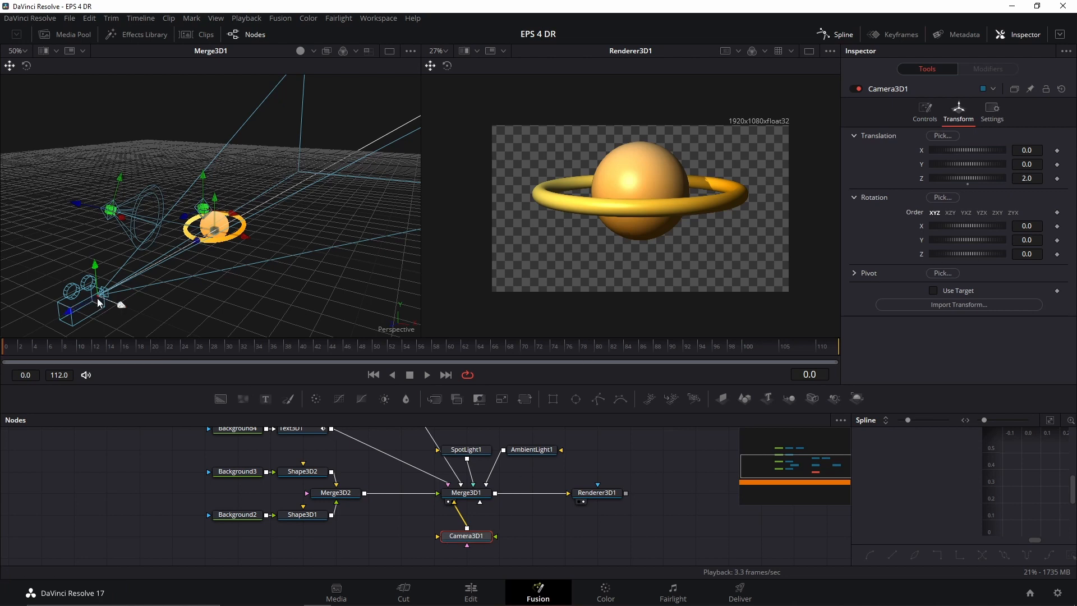
Try turning Camera3D1 about its own Y axis to about 23.6 and -16.1, and undo both rotations.
{"action": "left_click_drag", "start_coordinate": [967, 240], "coordinate": [999, 240]}
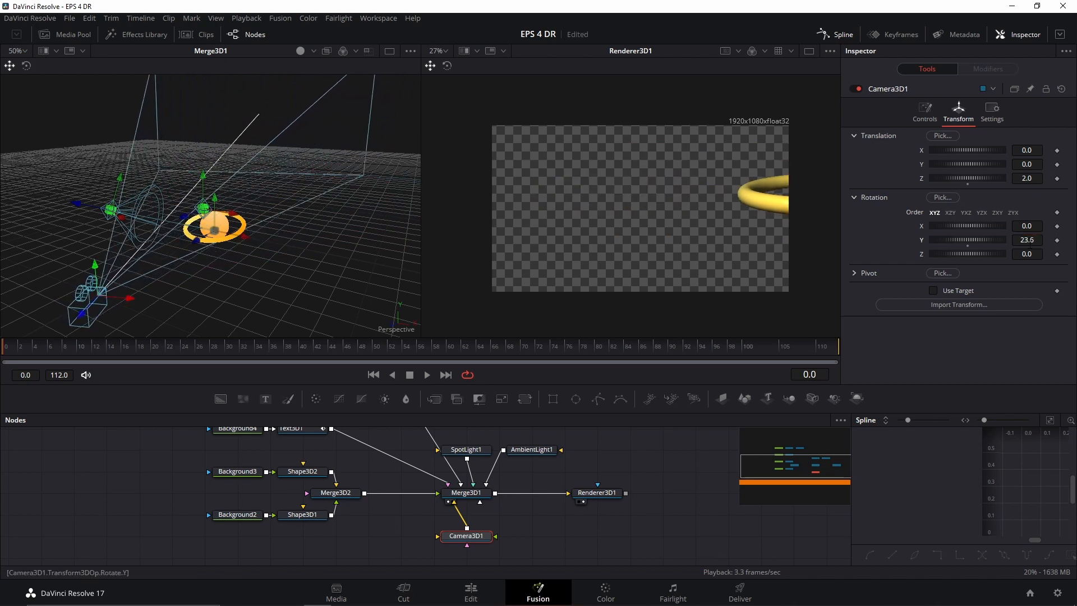
{"action": "left_click_drag", "start_coordinate": [966, 240], "coordinate": [892, 240]}
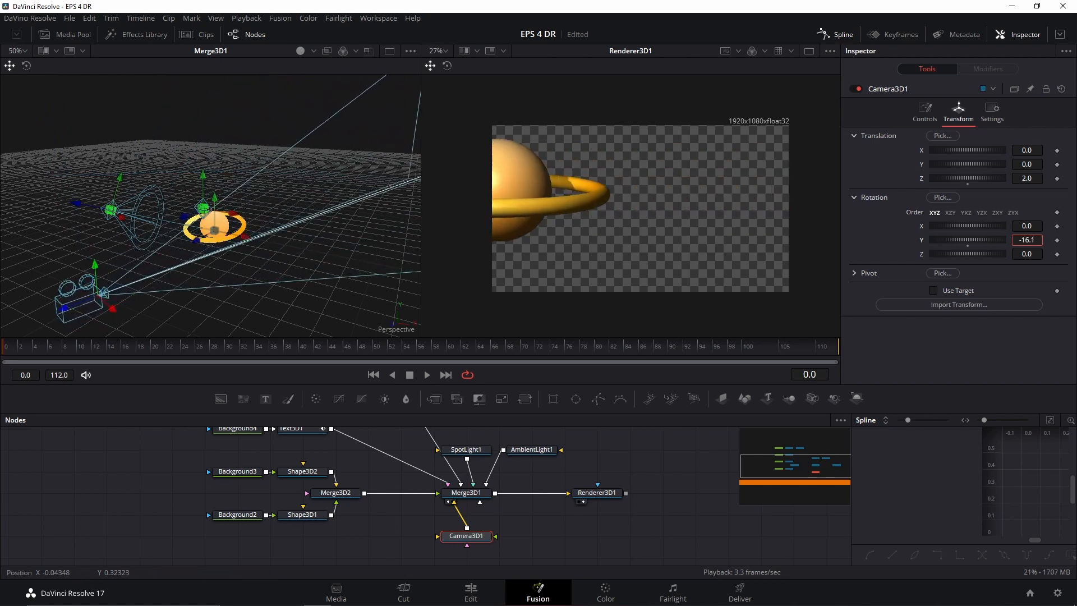
{"action": "key", "text": "ctrl+z"}
{"action": "key", "text": "ctrl+z"}
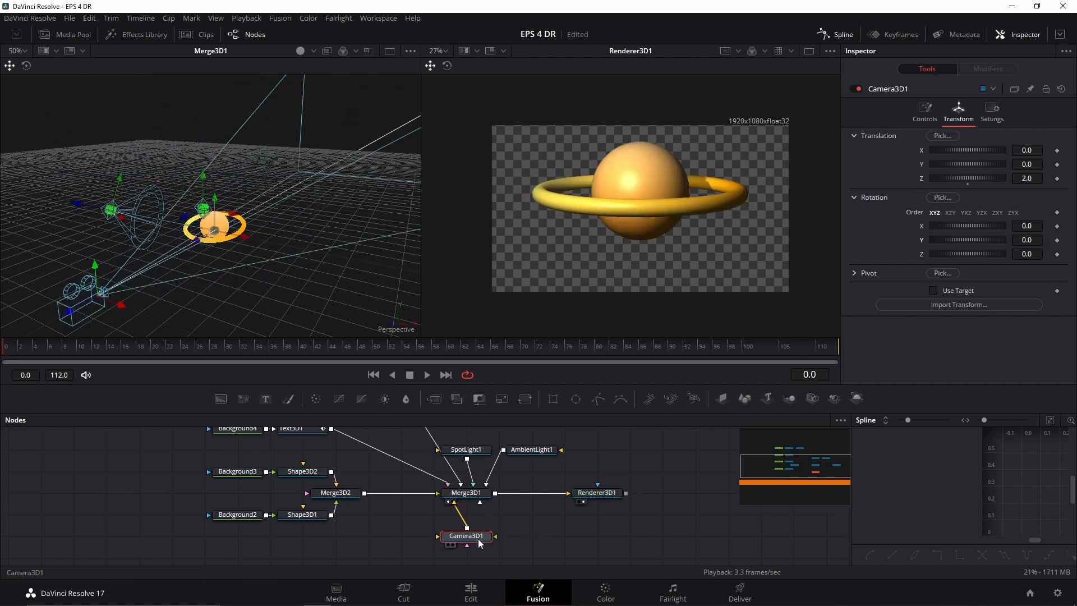
Insert a Transform 3D node between Camera3D1 and Merge3D1.
{"action": "key", "text": "shift+space"}
{"action": "type", "text": "tra"}
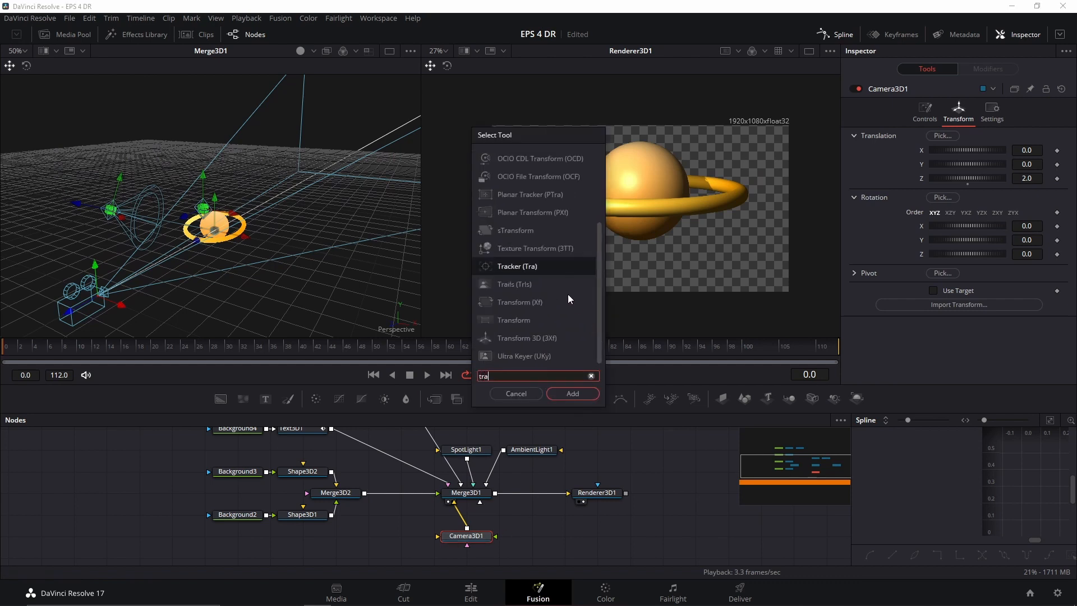
{"action": "left_click", "coordinate": [534, 338]}
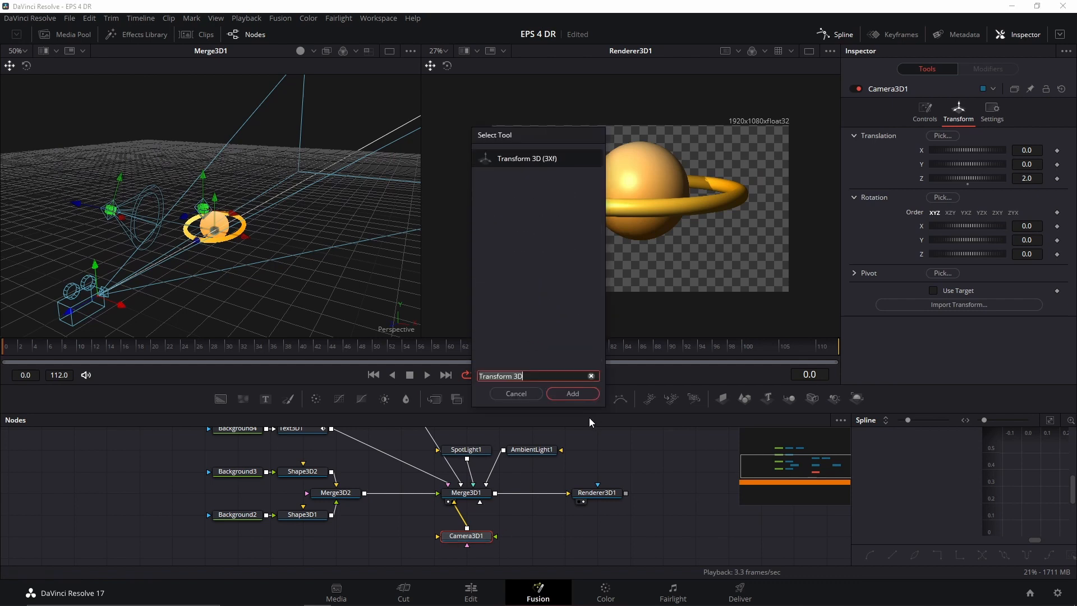
{"action": "left_click", "coordinate": [574, 393]}
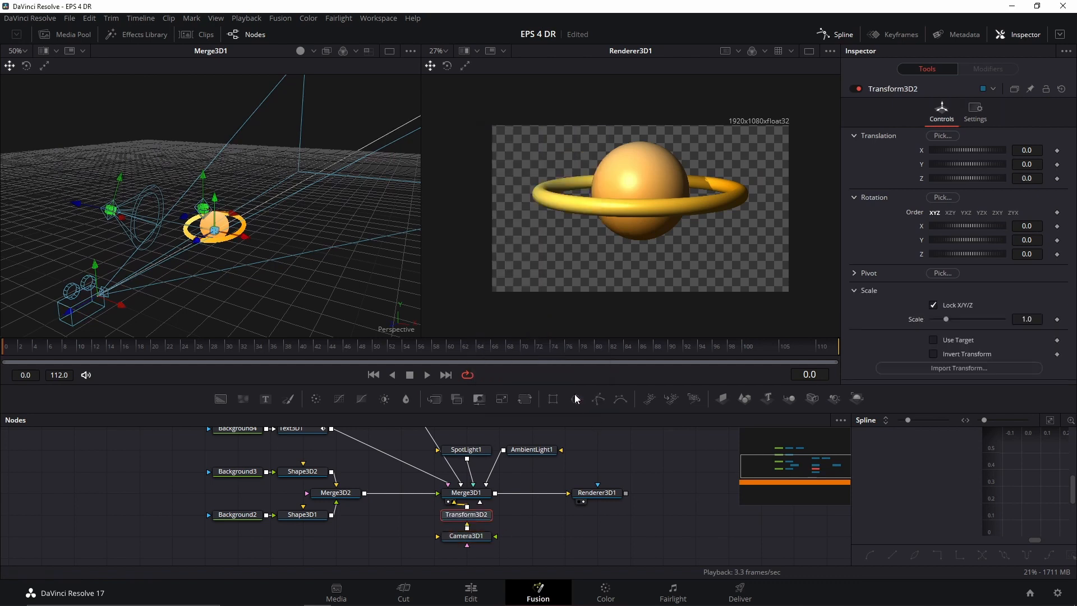
{"action": "left_click", "coordinate": [473, 515]}
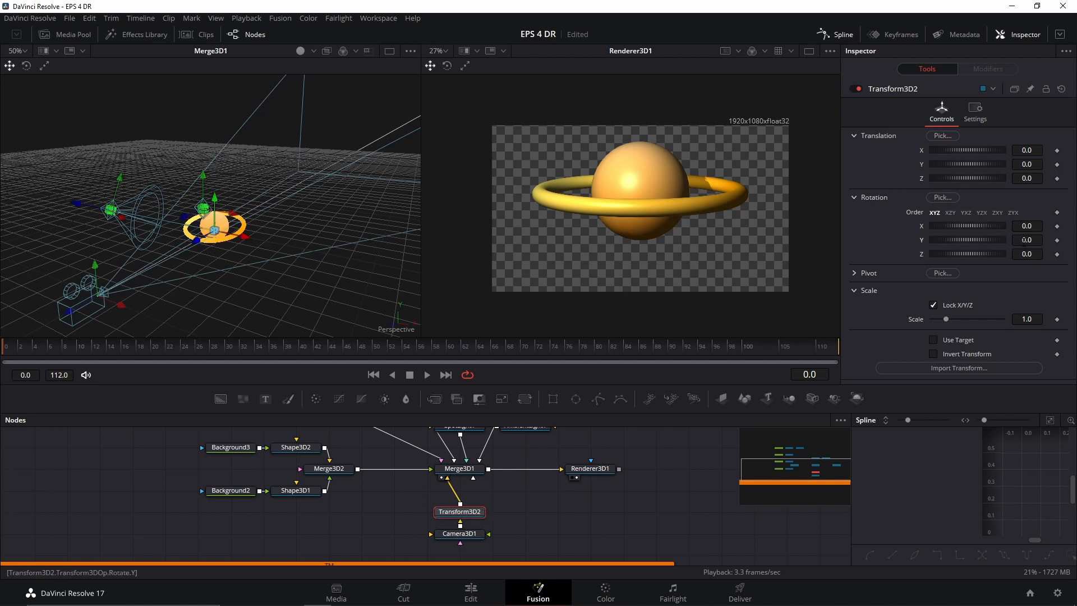
Try swinging the camera around the planet with Transform3D2's Y rotation and reset it to 0.
{"action": "left_click_drag", "start_coordinate": [1025, 240], "coordinate": [1057, 240]}
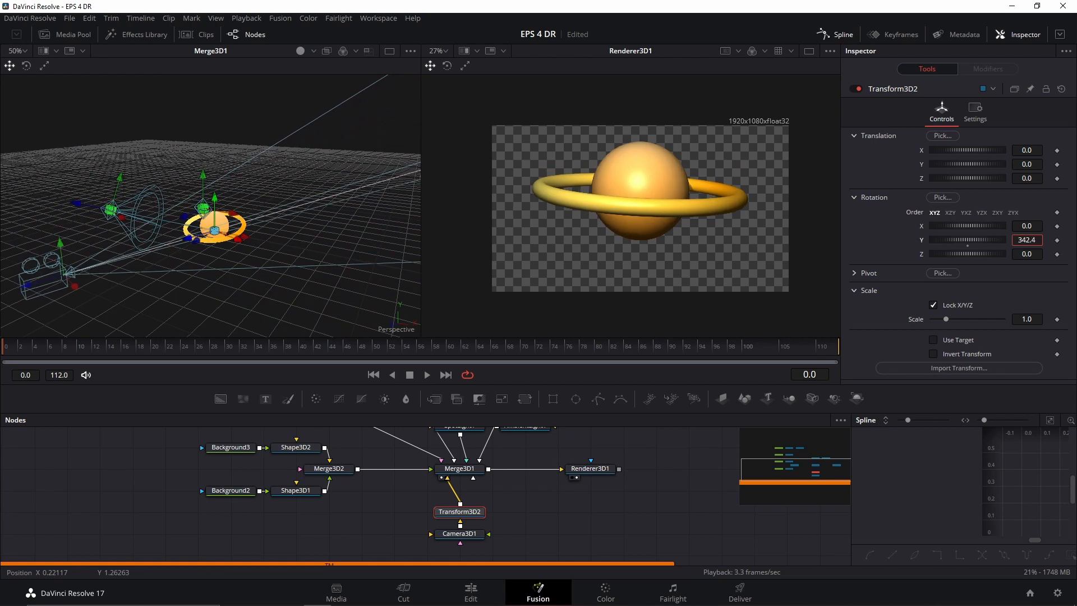
{"action": "double_click", "coordinate": [922, 241]}
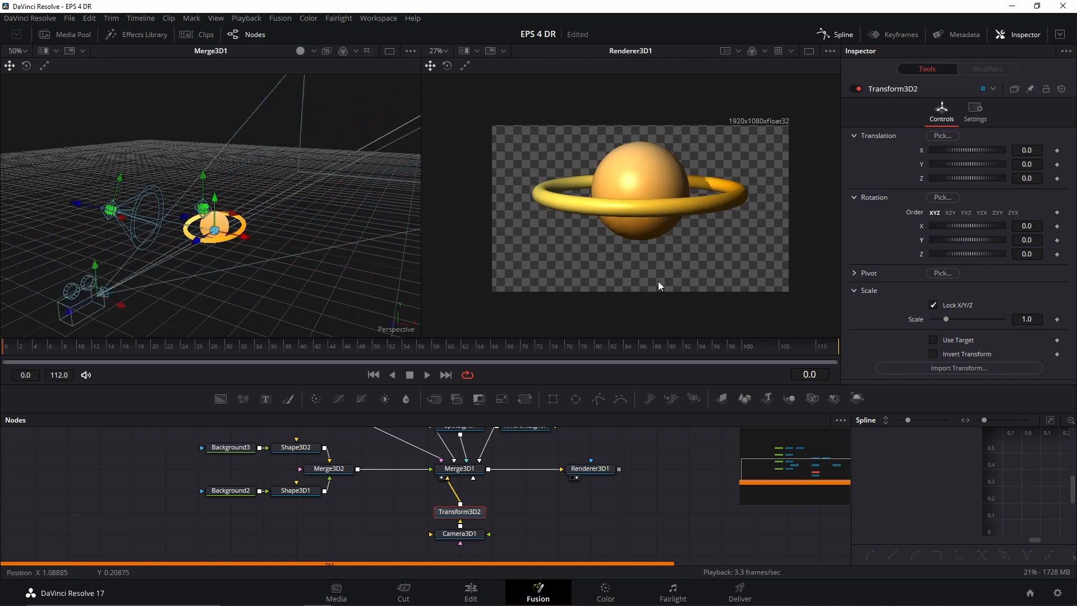
Keyframe Transform3D2's Y rotation at 0 on frame 30 and at 90 on frame 70.
{"action": "left_click_drag", "start_coordinate": [497, 492], "coordinate": [409, 512]}
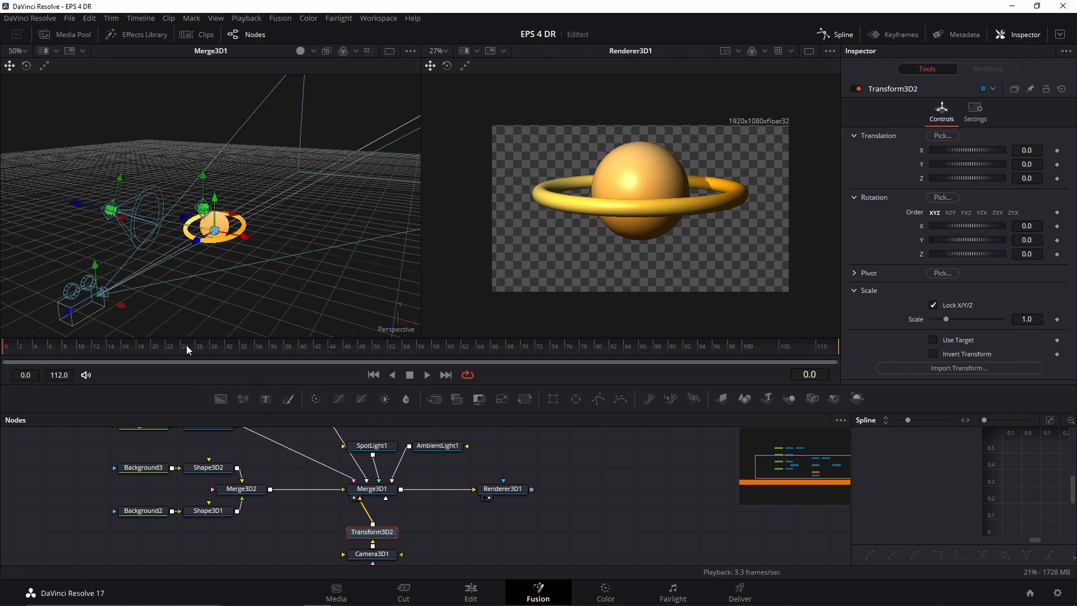
{"action": "left_click_drag", "start_coordinate": [247, 348], "coordinate": [230, 348]}
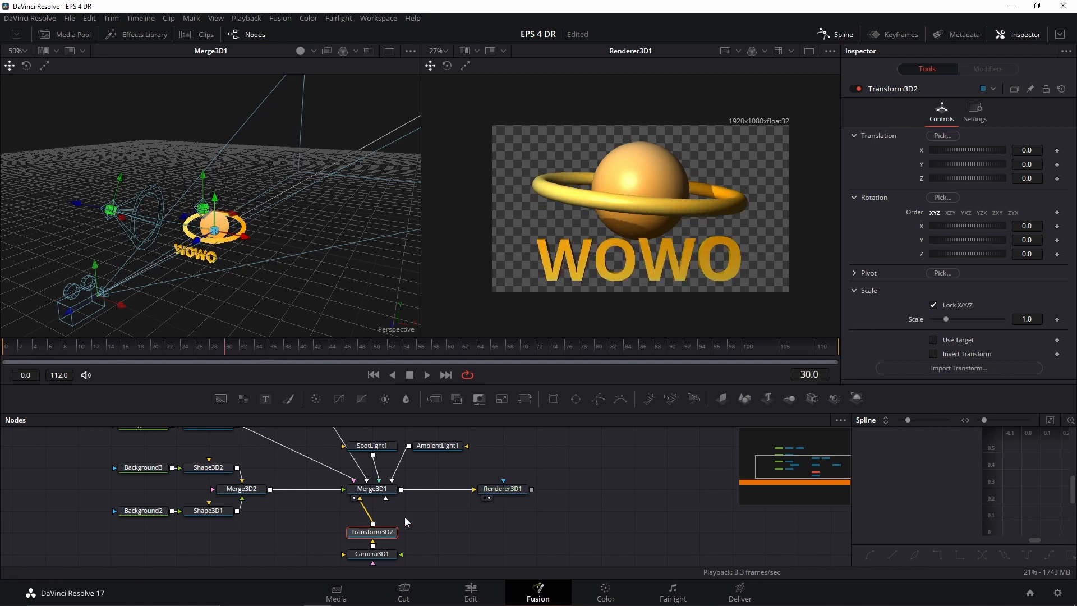
{"action": "left_click", "coordinate": [1057, 241]}
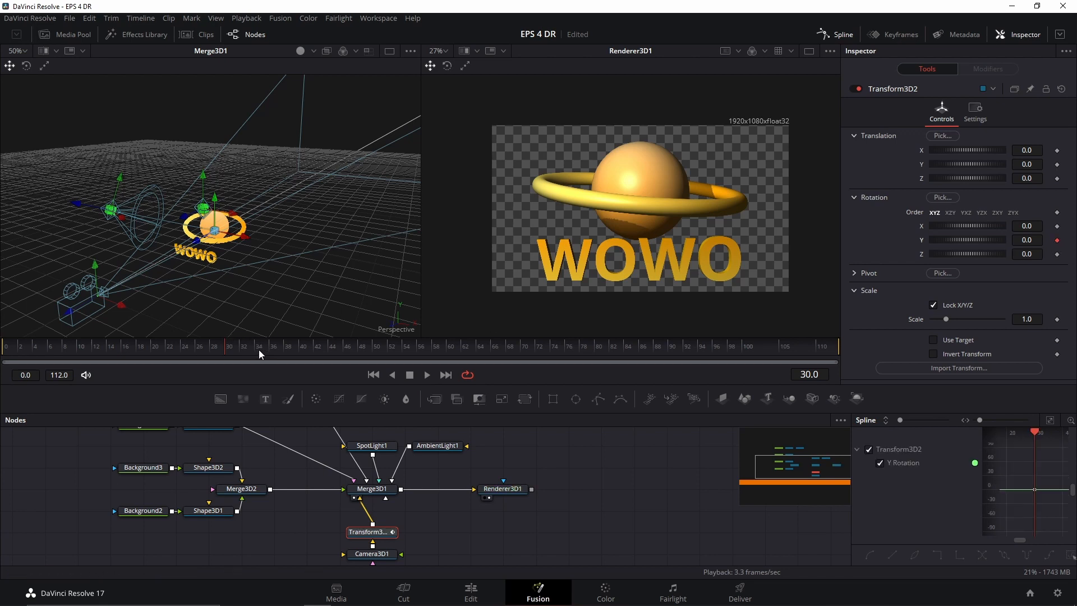
{"action": "left_click", "coordinate": [524, 346]}
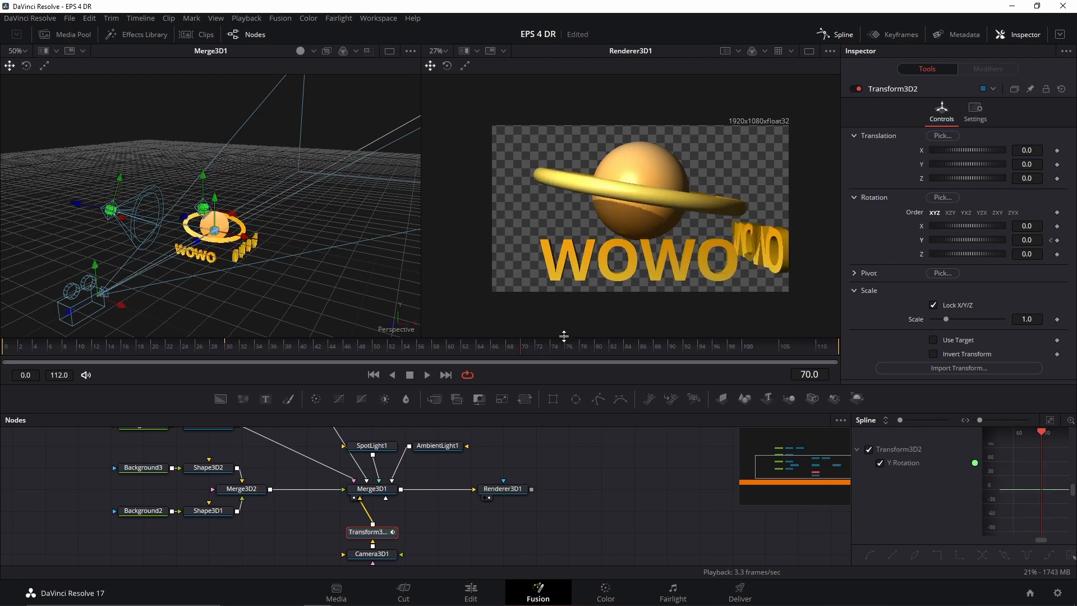
{"action": "left_click", "coordinate": [1023, 239]}
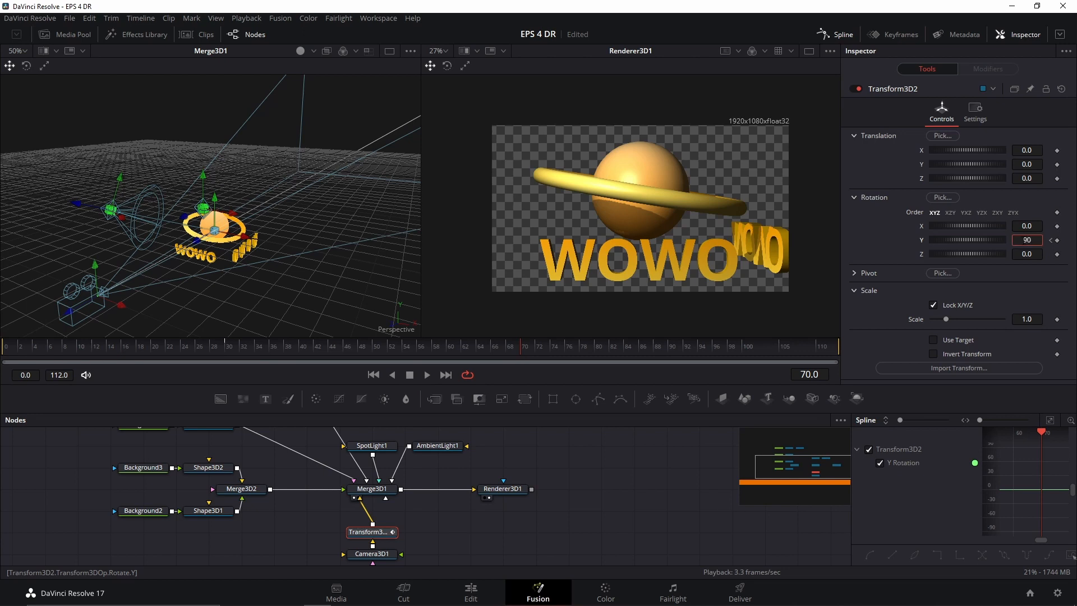
{"action": "key", "text": "Tab"}
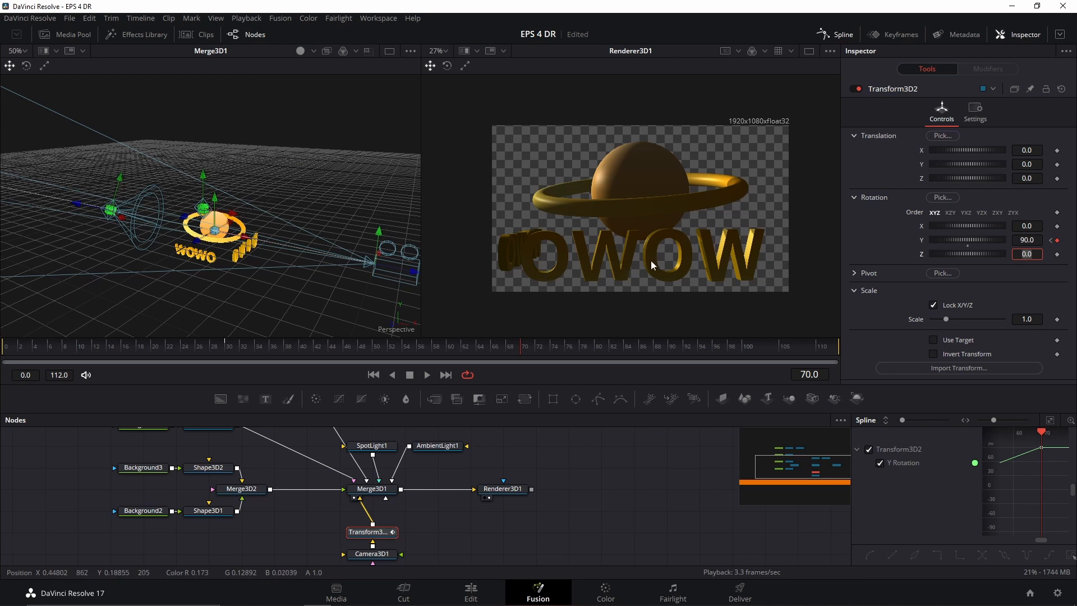
Enlarge the Spline editor, fit Transform3D2's Y Rotation curve to it and smooth both keyframes.
{"action": "left_click_drag", "start_coordinate": [851, 472], "coordinate": [564, 473]}
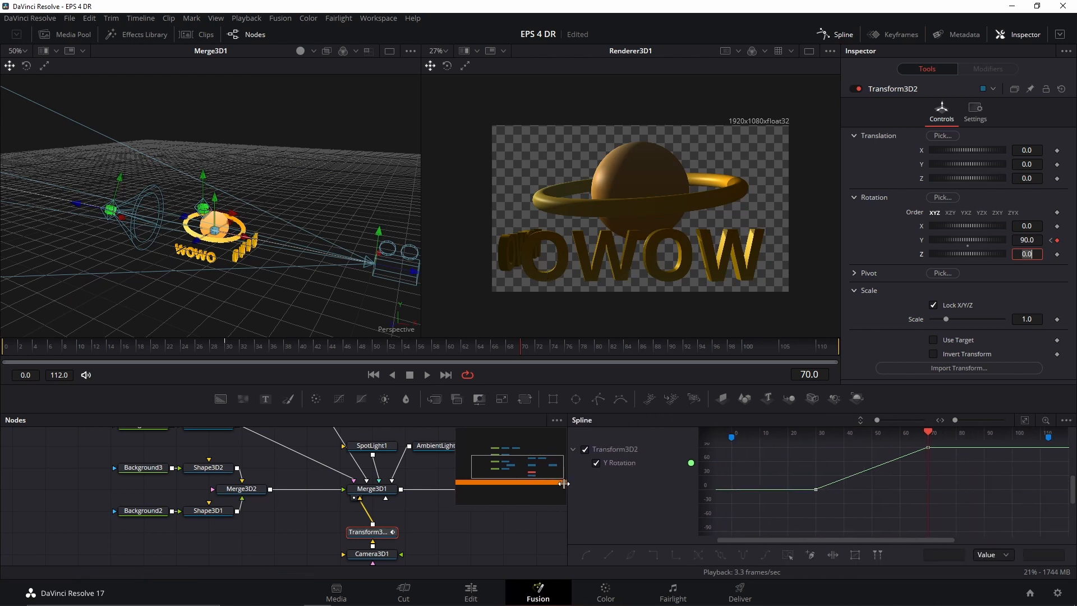
{"action": "left_click", "coordinate": [1024, 420]}
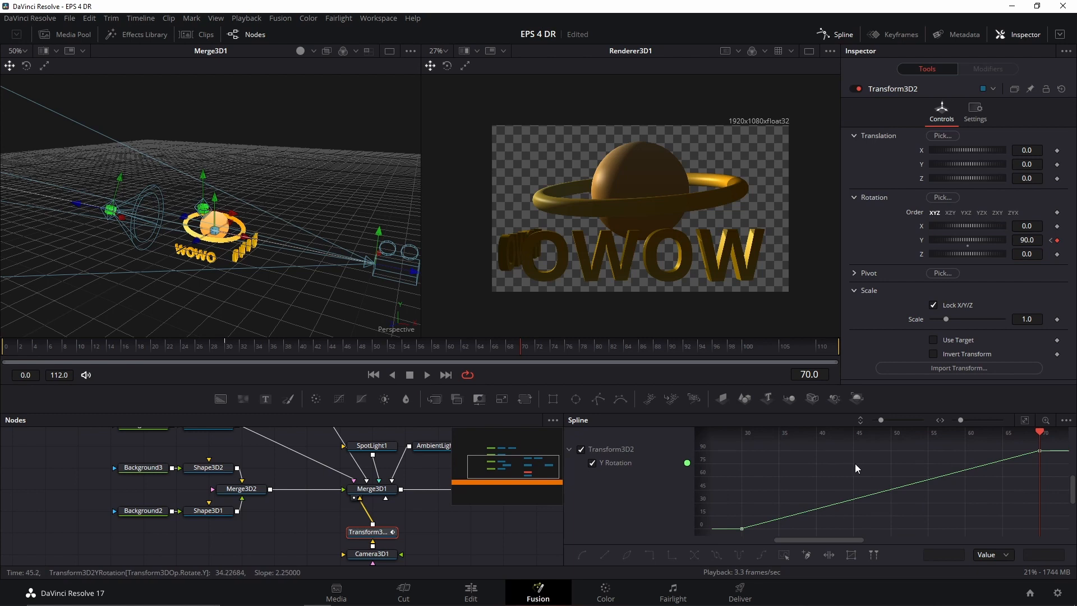
{"action": "key", "text": "ctrl+a"}
{"action": "key", "text": "s"}
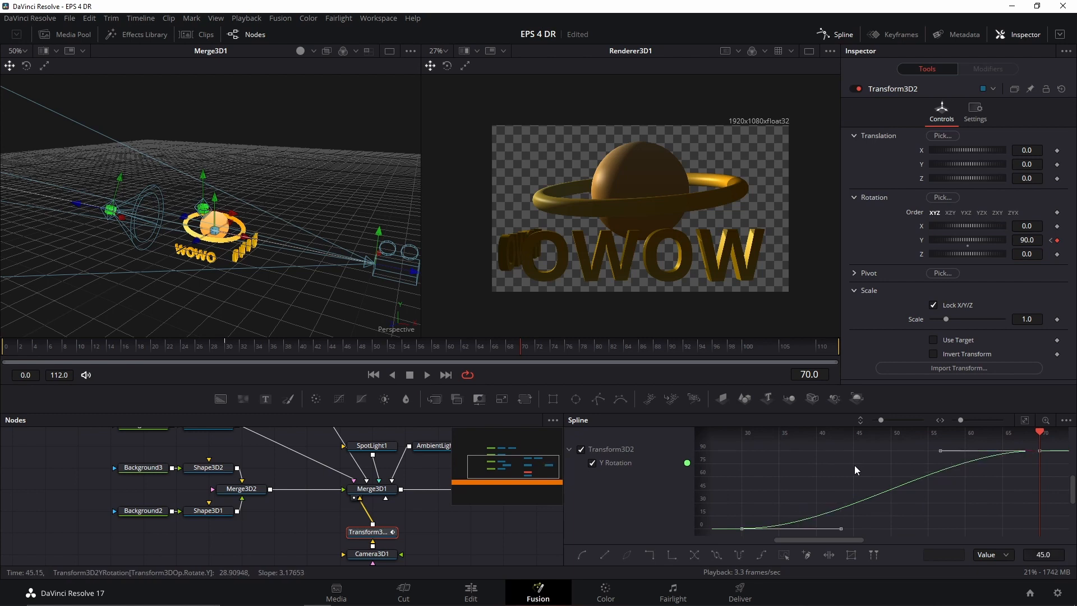
Lock ease in and ease out together at 70 for the Y Rotation keyframes and save the project.
{"action": "key", "text": "t"}
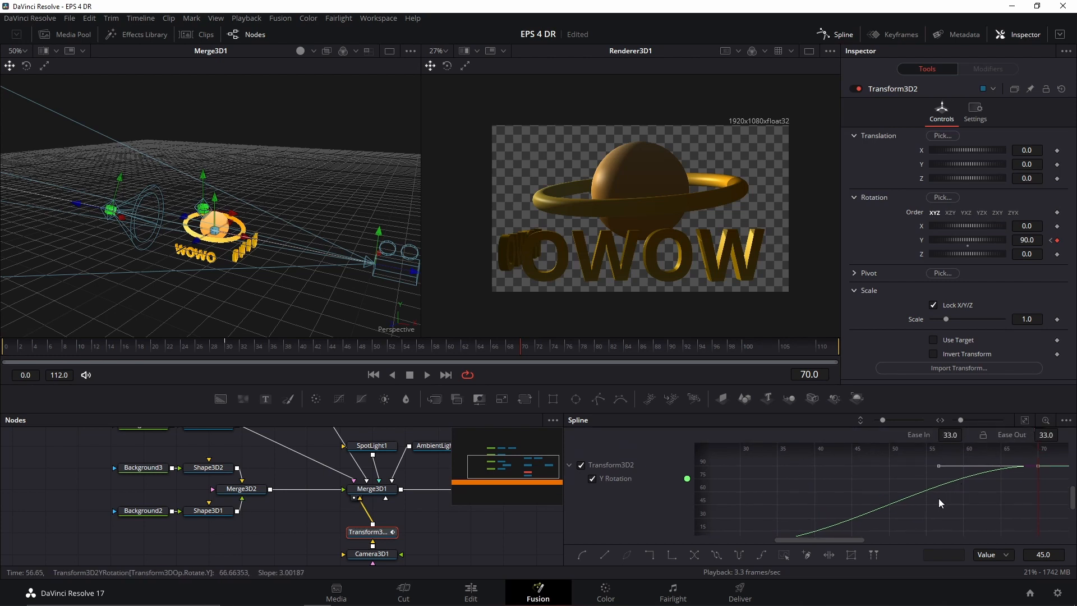
{"action": "scroll", "coordinate": [938, 498], "scroll_direction": "down", "scroll_amount": 2}
{"action": "mouse_move", "coordinate": [938, 498]}
{"action": "left_mouse_down"}
{"action": "mouse_move", "coordinate": [938, 486]}
{"action": "mouse_move", "coordinate": [926, 491]}
{"action": "left_mouse_up"}
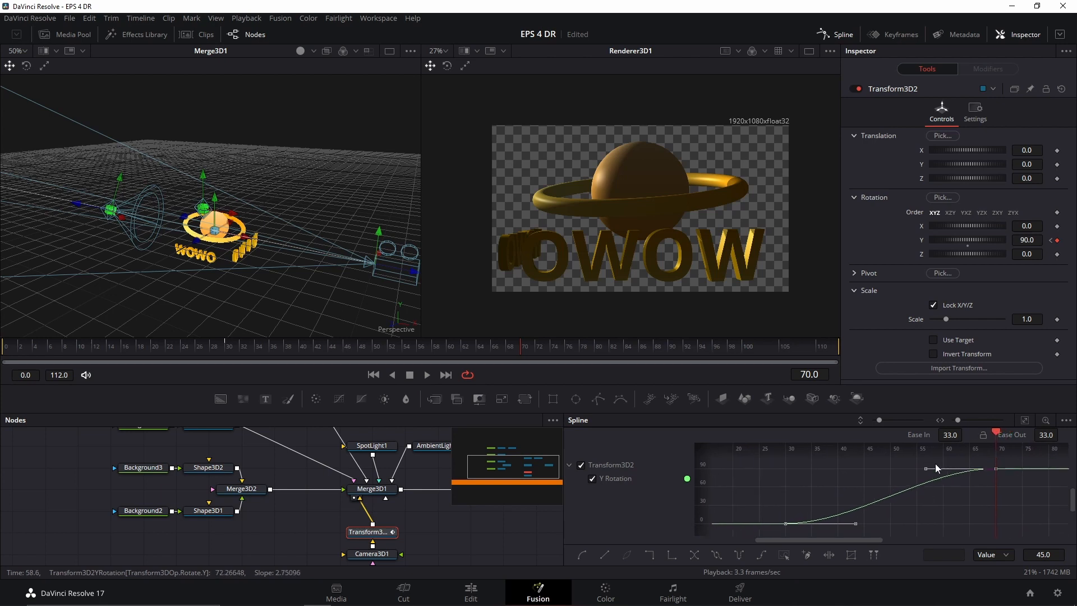
{"action": "left_click", "coordinate": [983, 435]}
{"action": "left_click_drag", "start_coordinate": [950, 436], "coordinate": [966, 433]}
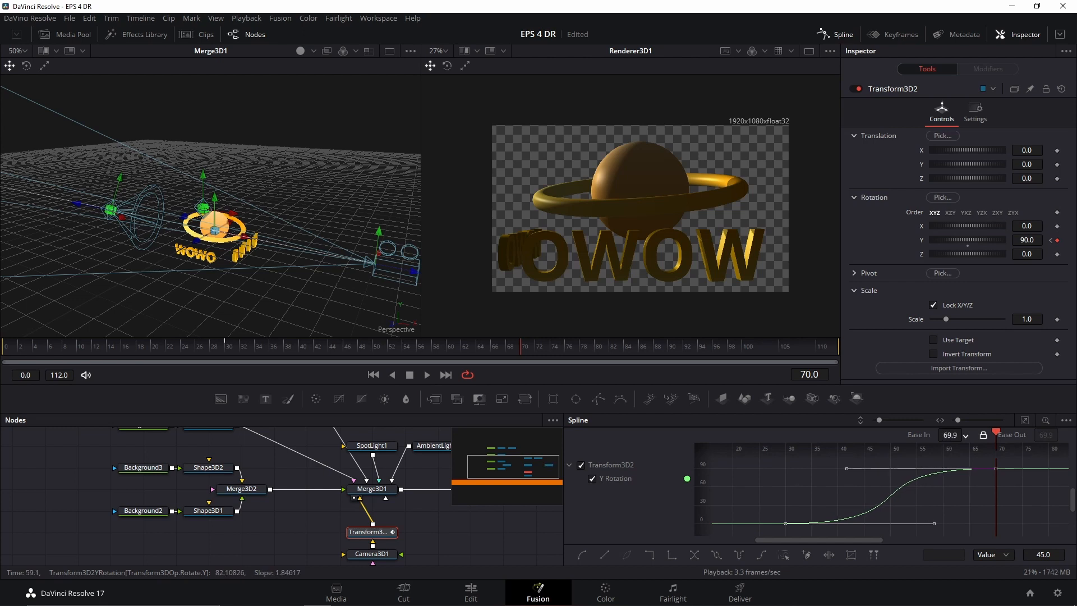
{"action": "left_click", "coordinate": [964, 495]}
{"action": "key", "text": "ctrl+s"}
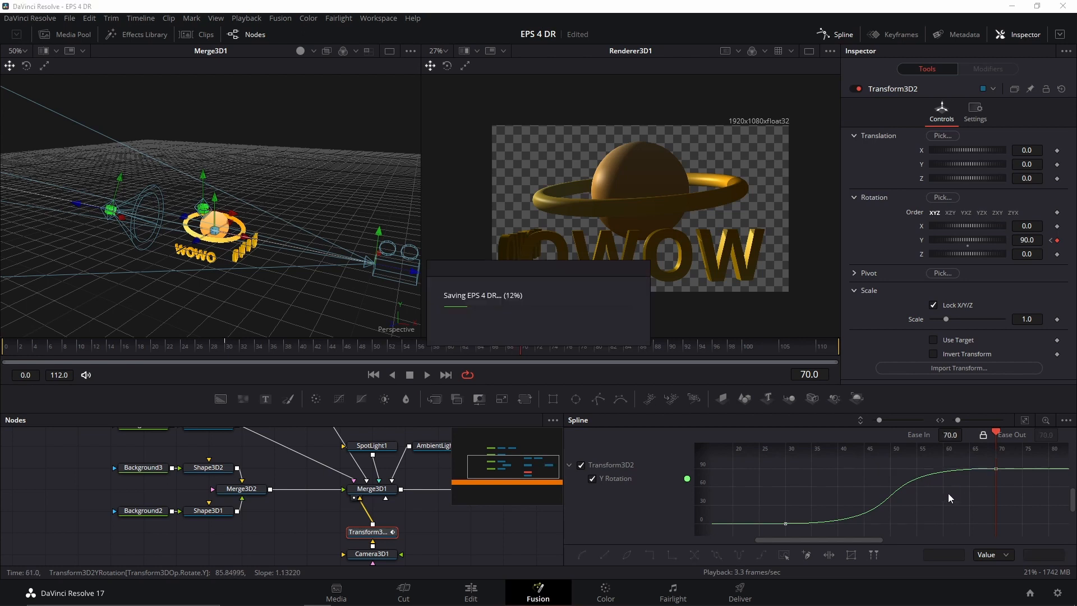
Play back the camera orbit from frame 24 to check the eased motion.
{"action": "left_click", "coordinate": [188, 348]}
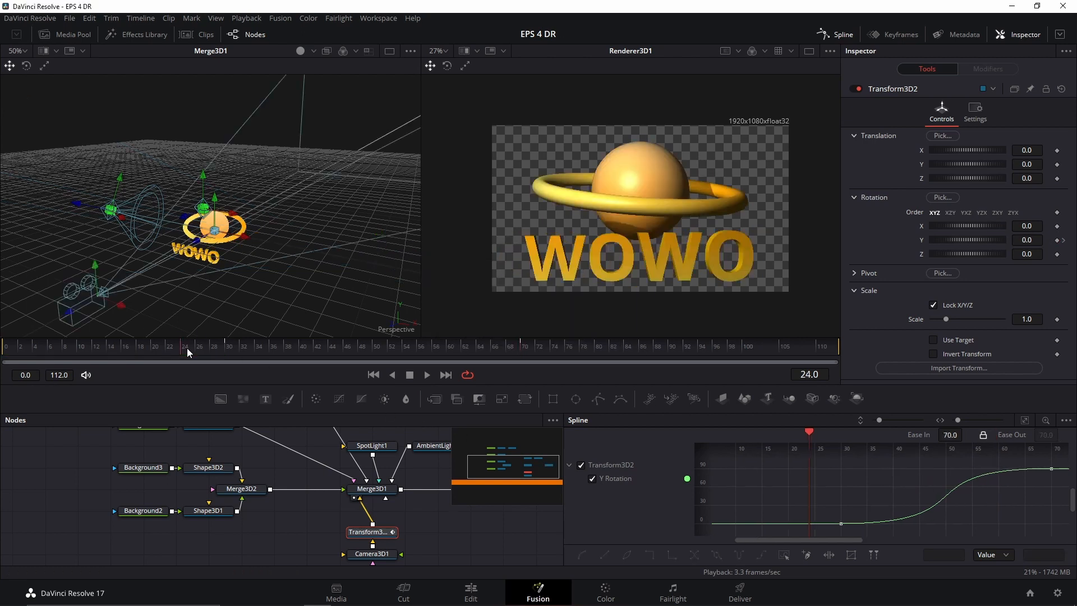
{"action": "key", "text": "space"}
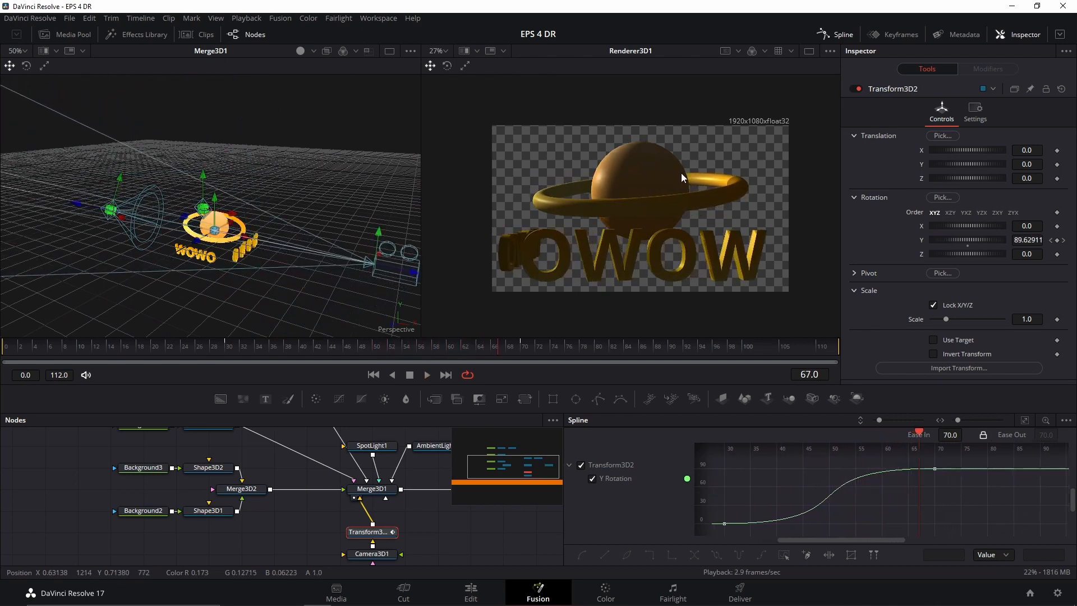
{"action": "key", "text": "space"}
Examine from several angles how the lights are placed relative to the planet, both WOWO texts and the camera's end position.
{"action": "left_click_drag", "start_coordinate": [225, 257], "coordinate": [316, 348]}
{"action": "left_click_drag", "start_coordinate": [265, 275], "coordinate": [358, 275]}
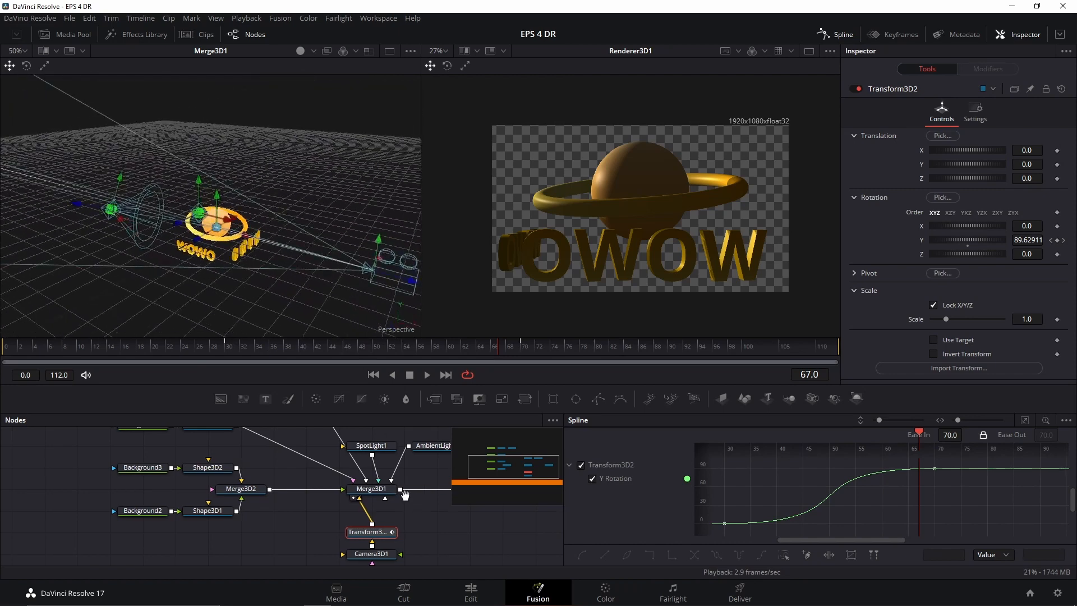
{"action": "left_click_drag", "start_coordinate": [405, 493], "coordinate": [351, 500]}
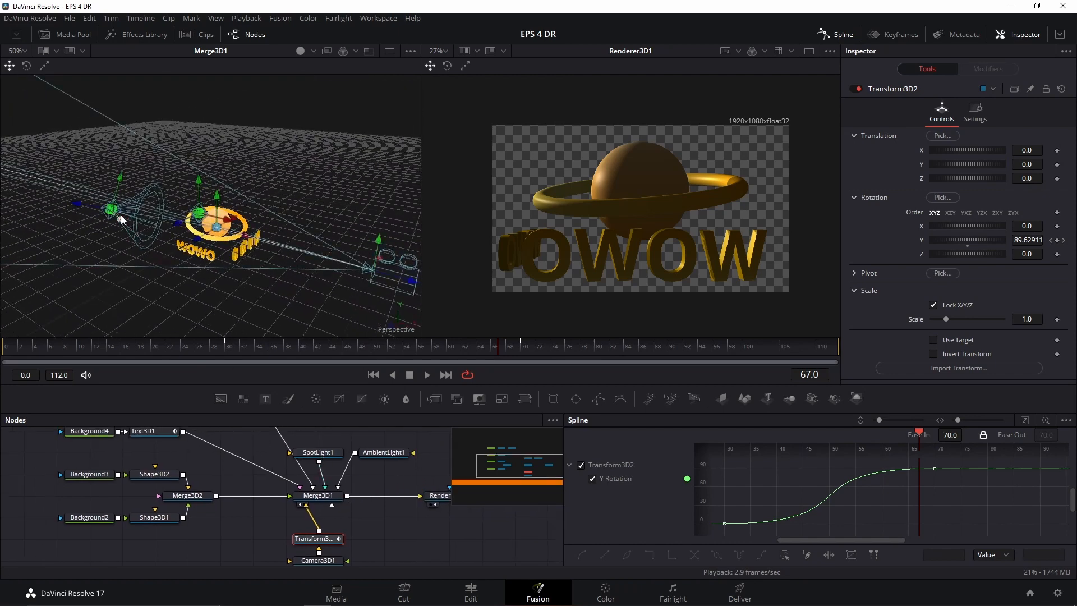
{"action": "left_click_drag", "start_coordinate": [111, 212], "coordinate": [326, 254]}
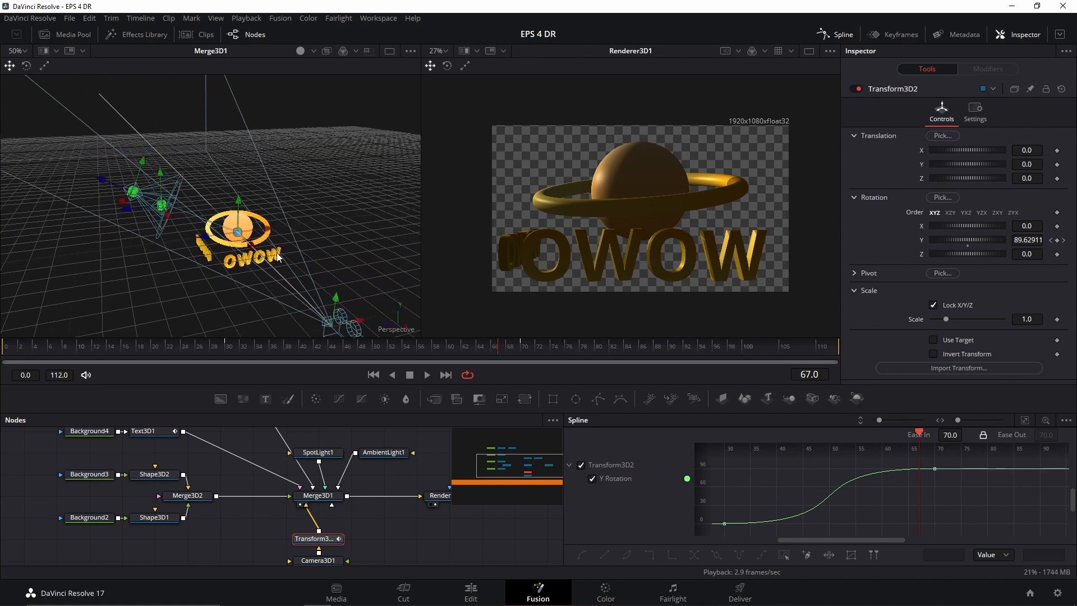
{"action": "left_click_drag", "start_coordinate": [221, 272], "coordinate": [607, 203]}
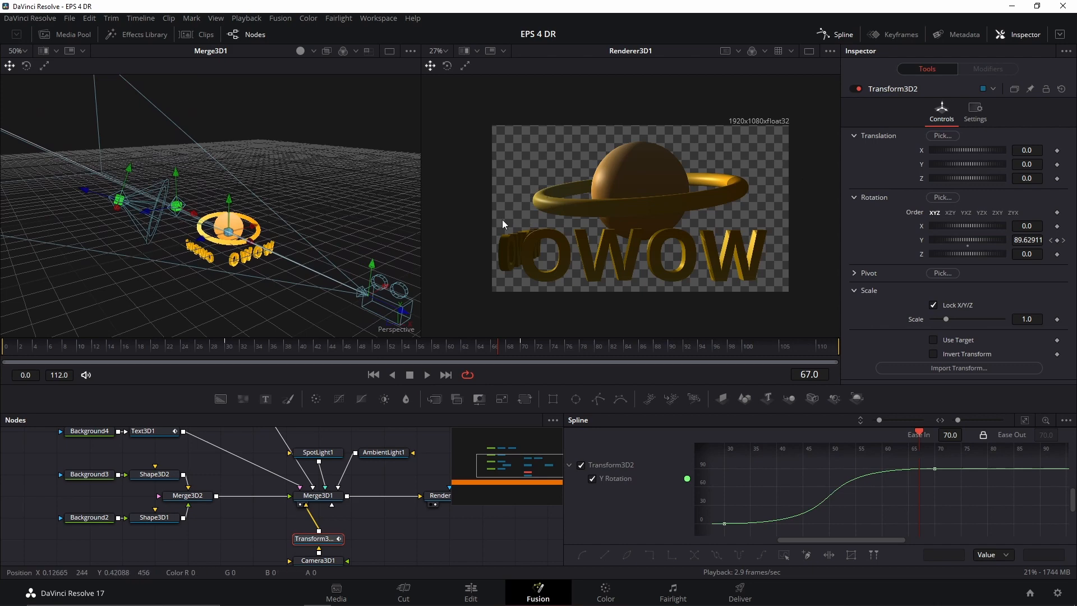
{"action": "left_click_drag", "start_coordinate": [393, 230], "coordinate": [292, 240]}
{"action": "left_click_drag", "start_coordinate": [224, 231], "coordinate": [324, 224]}
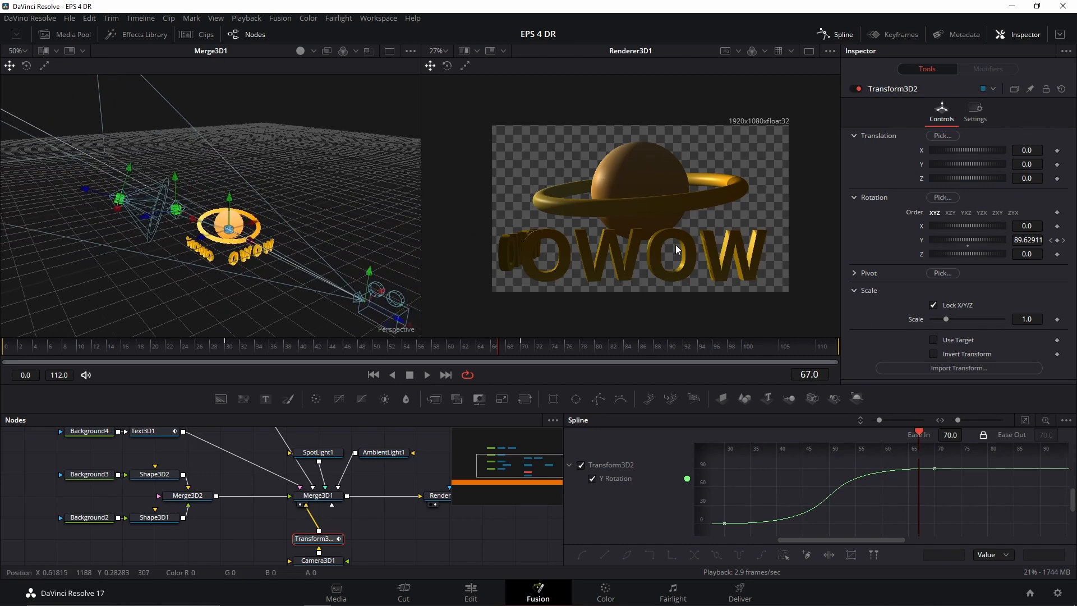
Set AmbientLight1's intensity to 0.5.
{"action": "left_click_drag", "start_coordinate": [396, 485], "coordinate": [366, 495]}
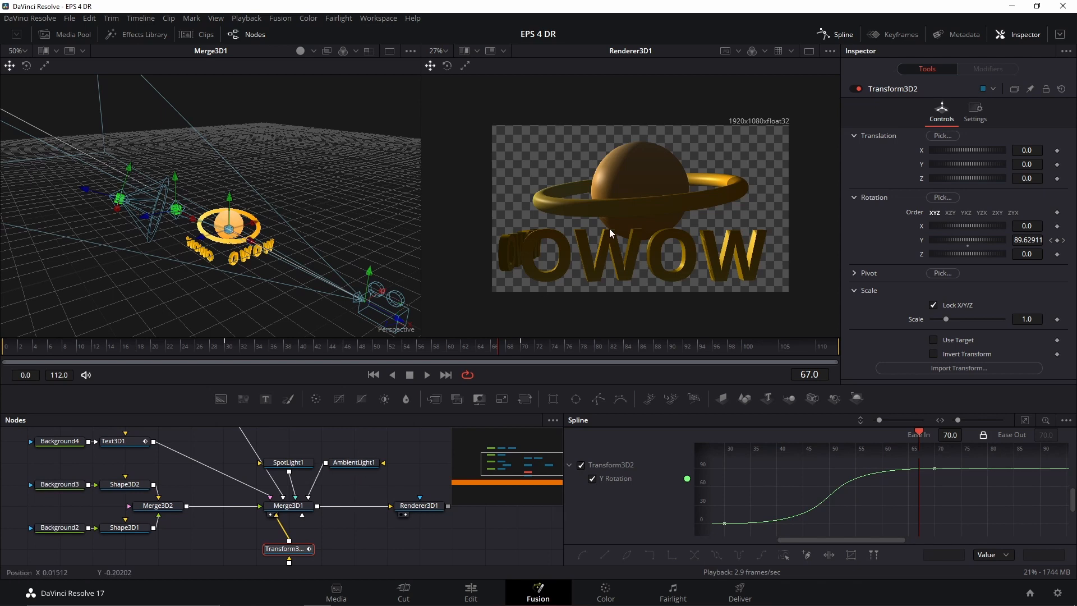
{"action": "left_click", "coordinate": [354, 463]}
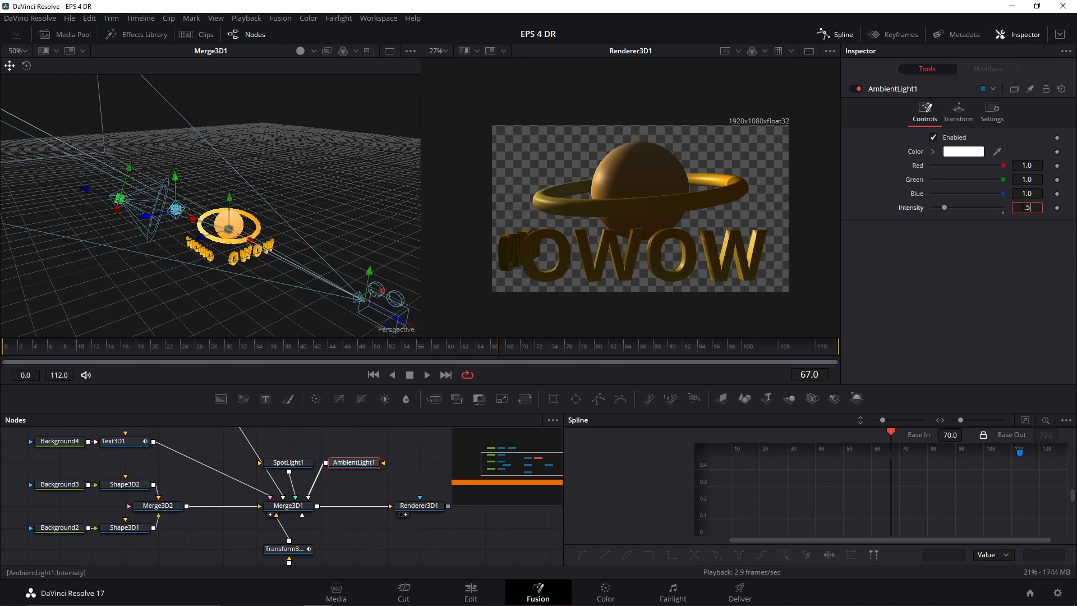
{"action": "type", "text": ".5"}
{"action": "key", "text": "Tab"}
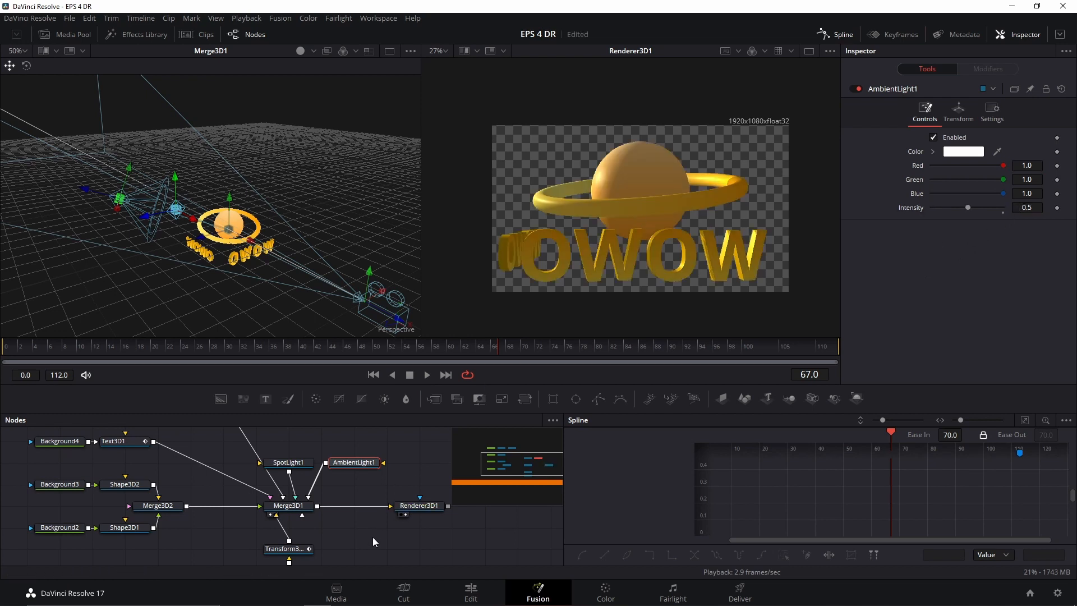
Play the animation from the first frame to check the lighting throughout the camera move.
{"action": "key", "text": "Home"}
{"action": "key", "text": "space"}
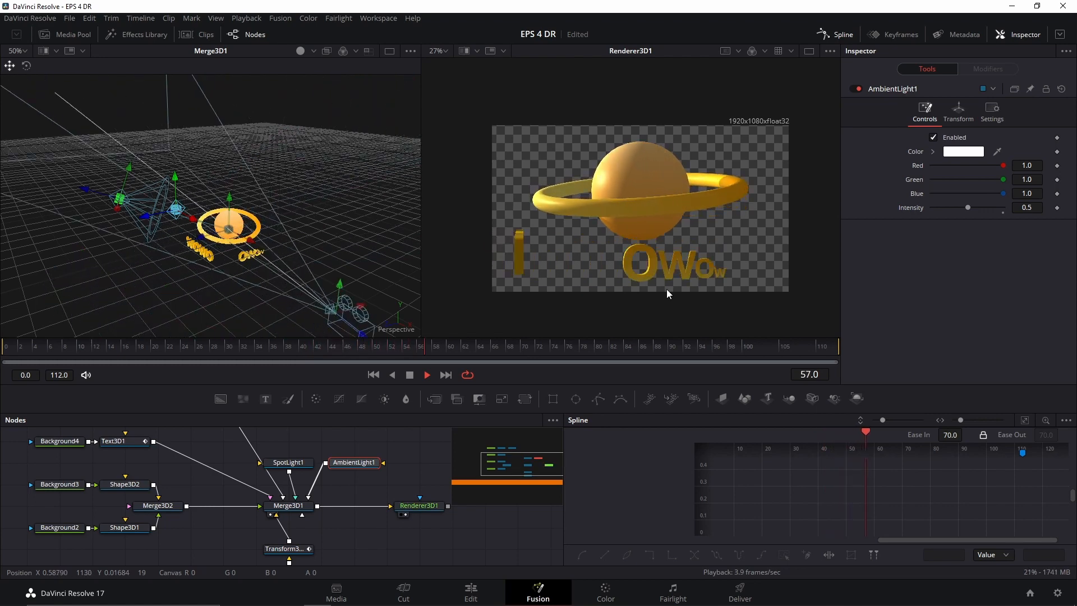
{"action": "key", "text": "space"}
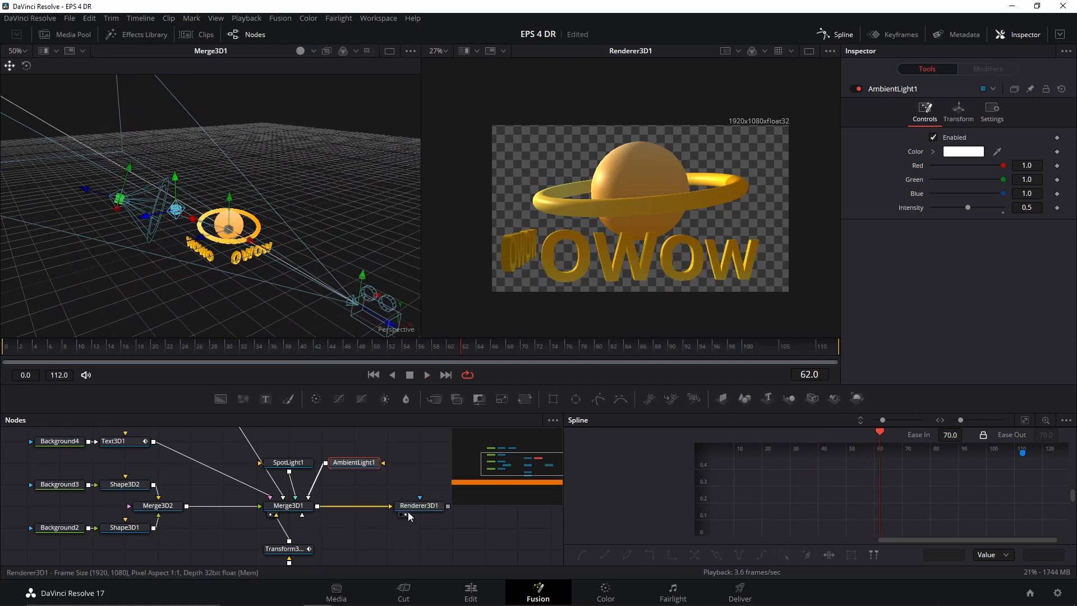
Merge Renderer3D1's output over Background1 ahead of MediaOut1, and show MediaOut1 in the second viewer.
{"action": "left_click_drag", "start_coordinate": [376, 519], "coordinate": [332, 445]}
{"action": "left_click_drag", "start_coordinate": [405, 433], "coordinate": [402, 443]}
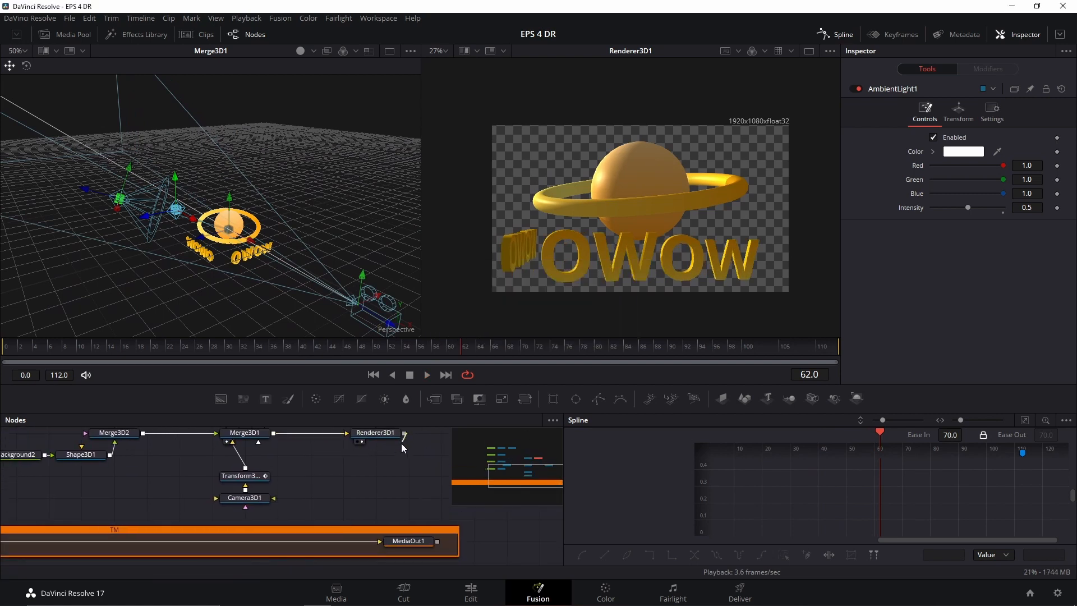
{"action": "scroll", "coordinate": [395, 499], "scroll_direction": "down", "scroll_amount": 2}
{"action": "left_click_drag", "start_coordinate": [336, 486], "coordinate": [220, 478]}
{"action": "left_click_drag", "start_coordinate": [414, 536], "coordinate": [494, 522]}
{"action": "left_click_drag", "start_coordinate": [384, 521], "coordinate": [486, 526]}
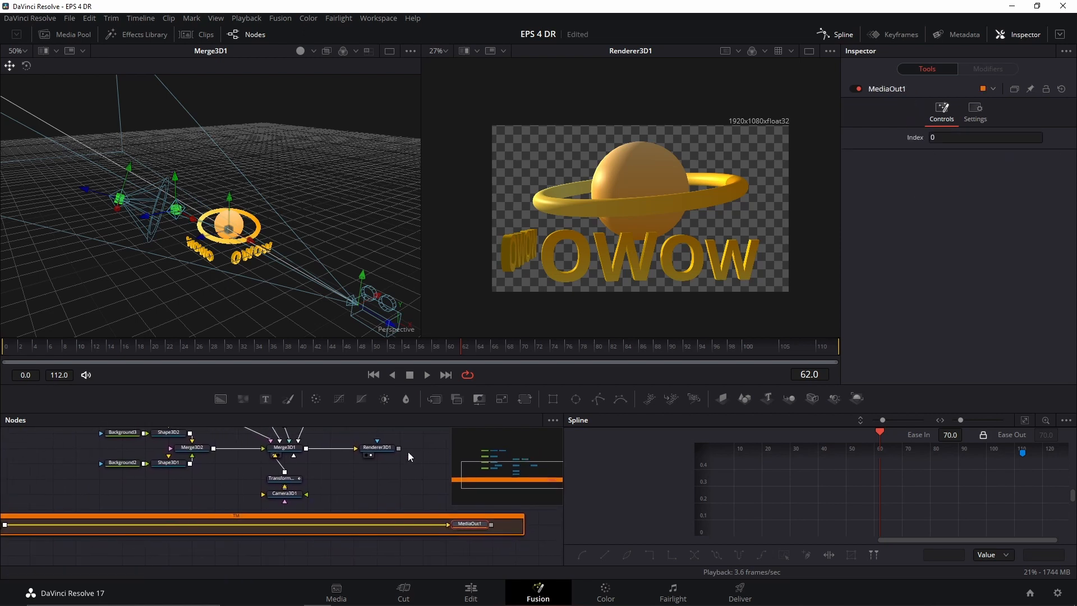
{"action": "left_click_drag", "start_coordinate": [399, 449], "coordinate": [26, 523]}
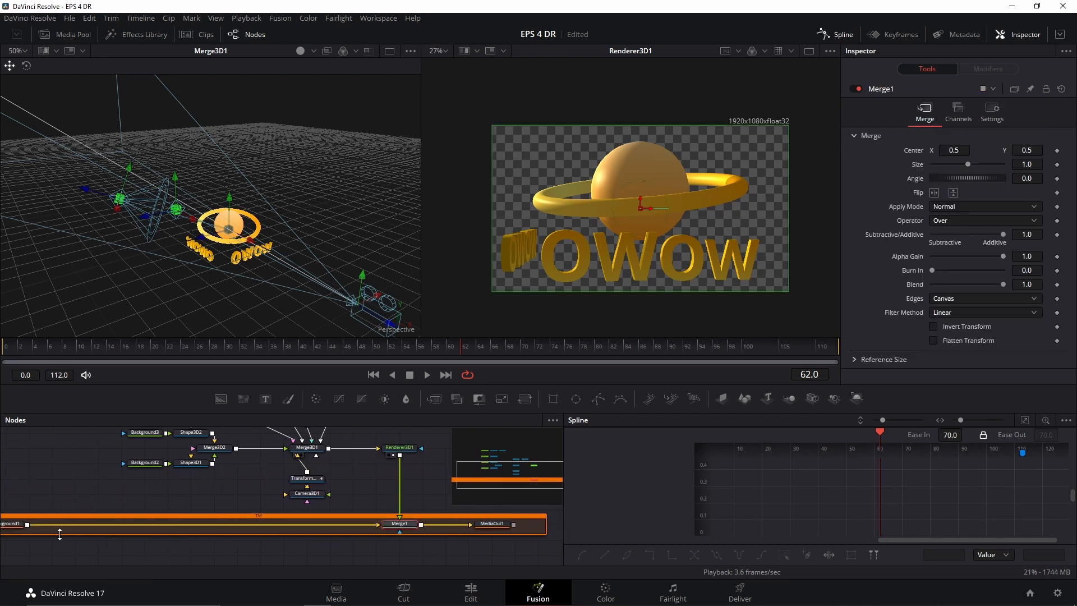
{"action": "left_click_drag", "start_coordinate": [481, 526], "coordinate": [705, 211]}
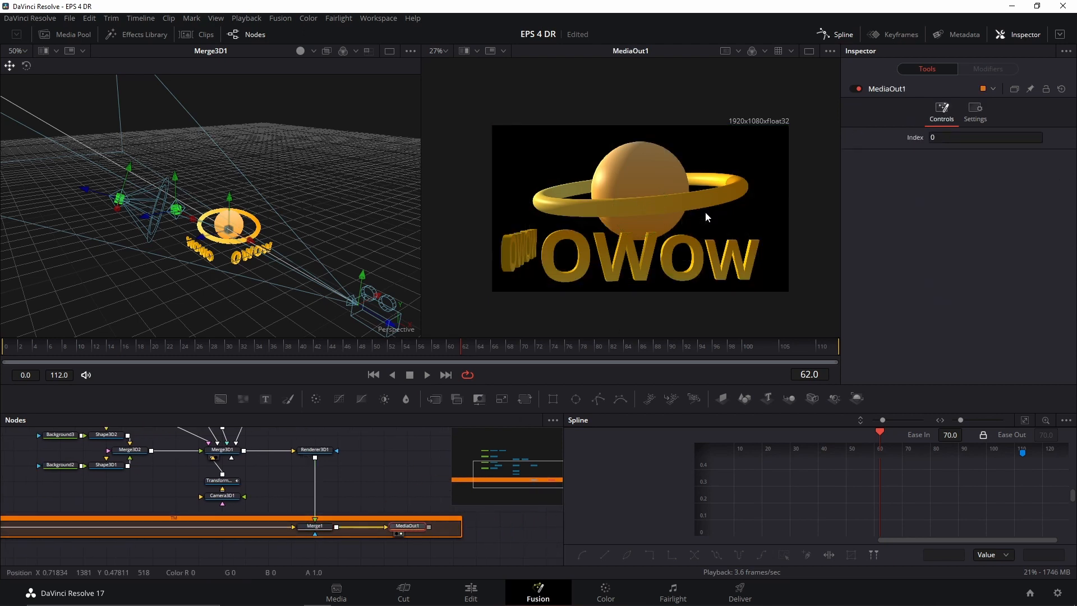
Change Background1's solid colour to white.
{"action": "left_click_drag", "start_coordinate": [75, 511], "coordinate": [223, 499]}
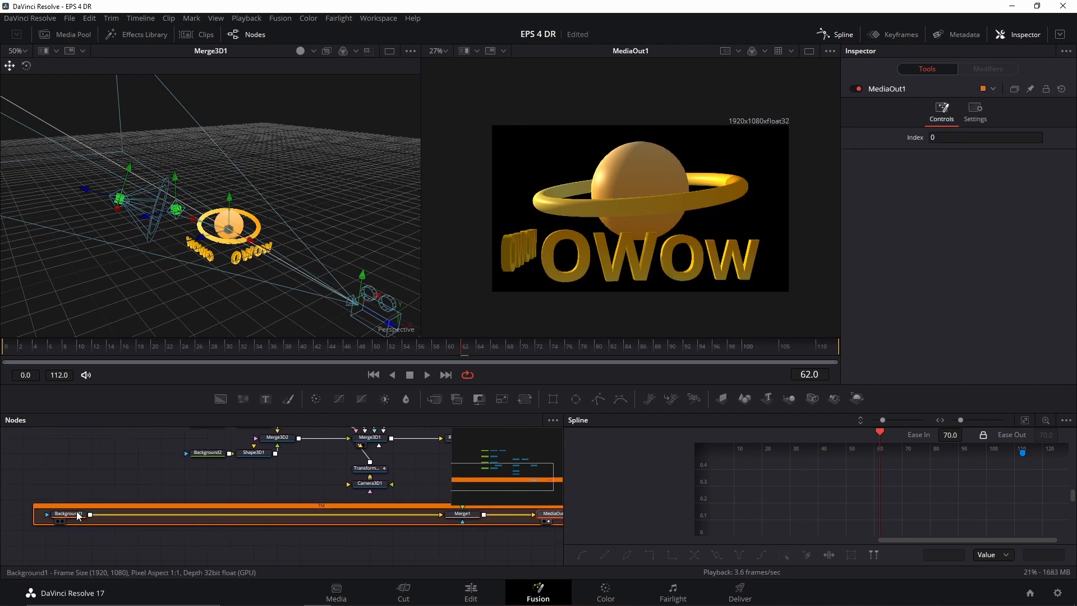
{"action": "left_click", "coordinate": [79, 515]}
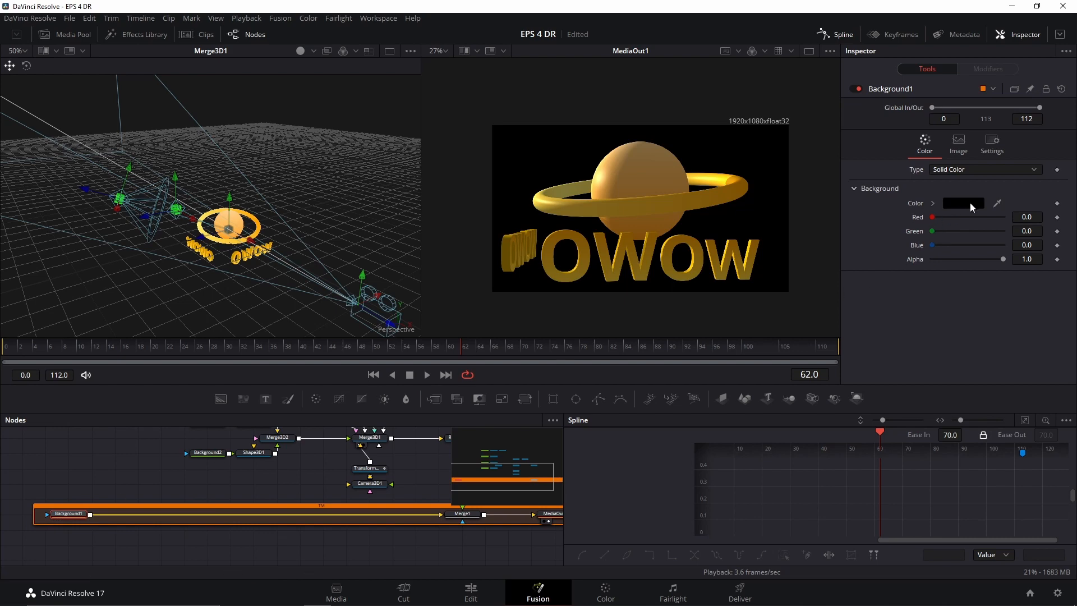
{"action": "left_click", "coordinate": [971, 203]}
{"action": "left_click", "coordinate": [515, 368]}
{"action": "left_click", "coordinate": [651, 409]}
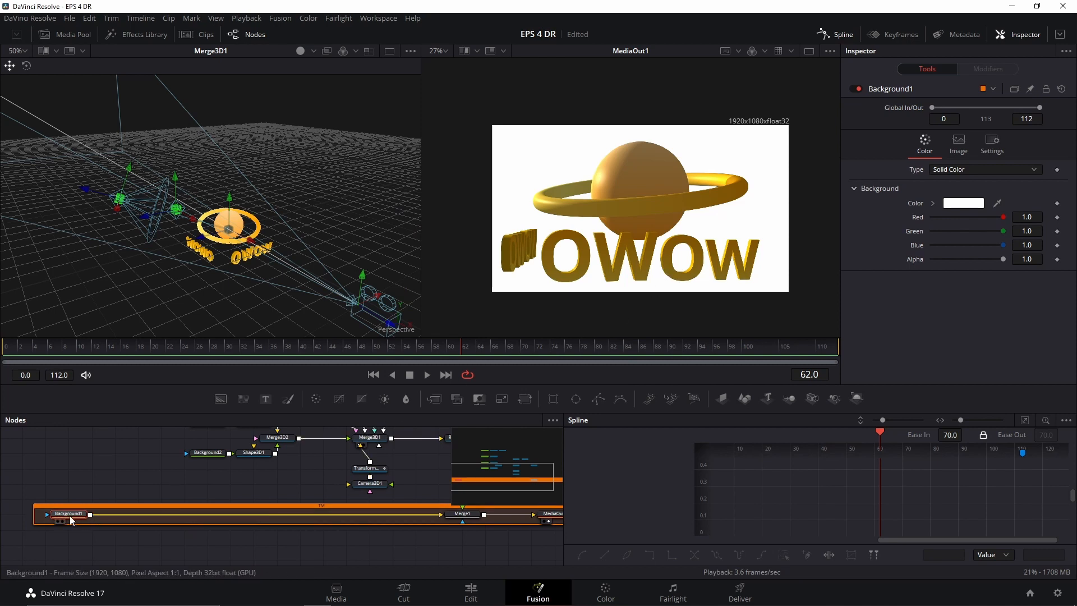
{"action": "left_click_drag", "start_coordinate": [357, 492], "coordinate": [314, 495]}
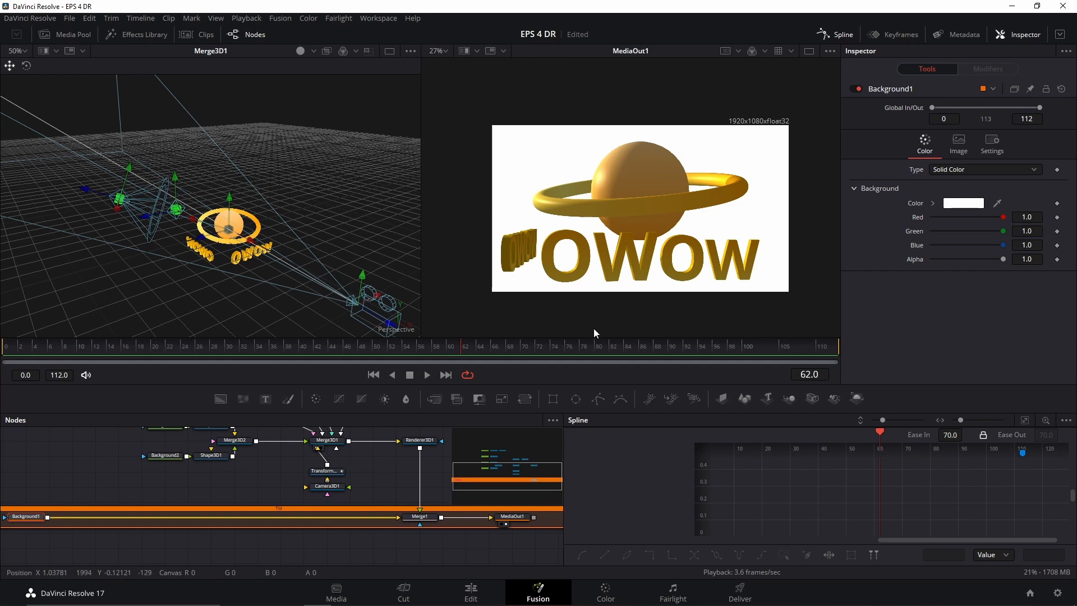
{"action": "left_click_drag", "start_coordinate": [117, 481], "coordinate": [136, 481]}
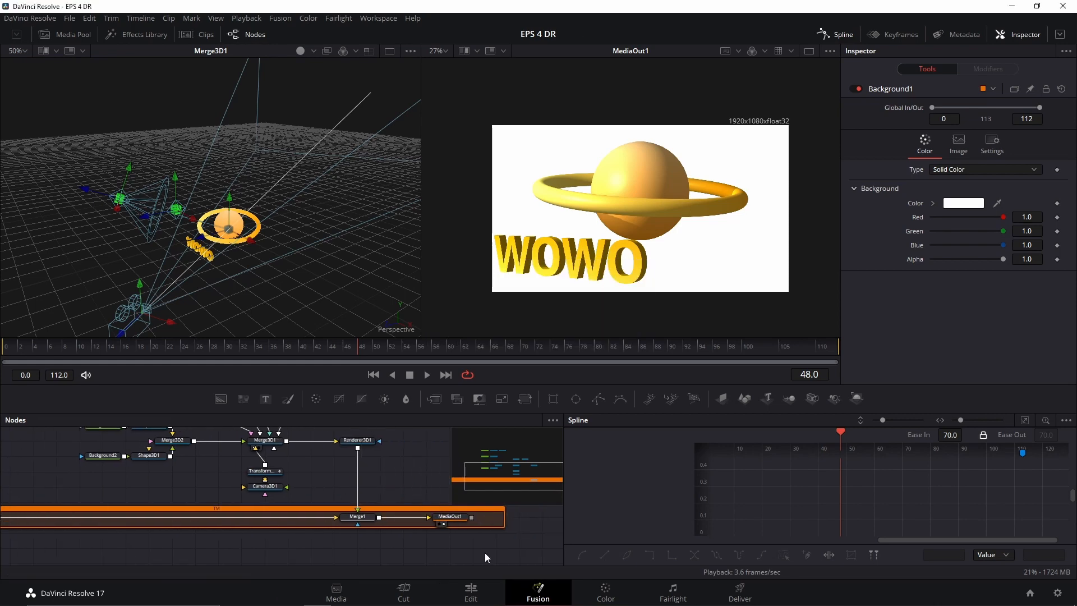
Switch to the Edit page and play the third Fusion Composition clip from its start, twice.
{"action": "left_click", "coordinate": [473, 593]}
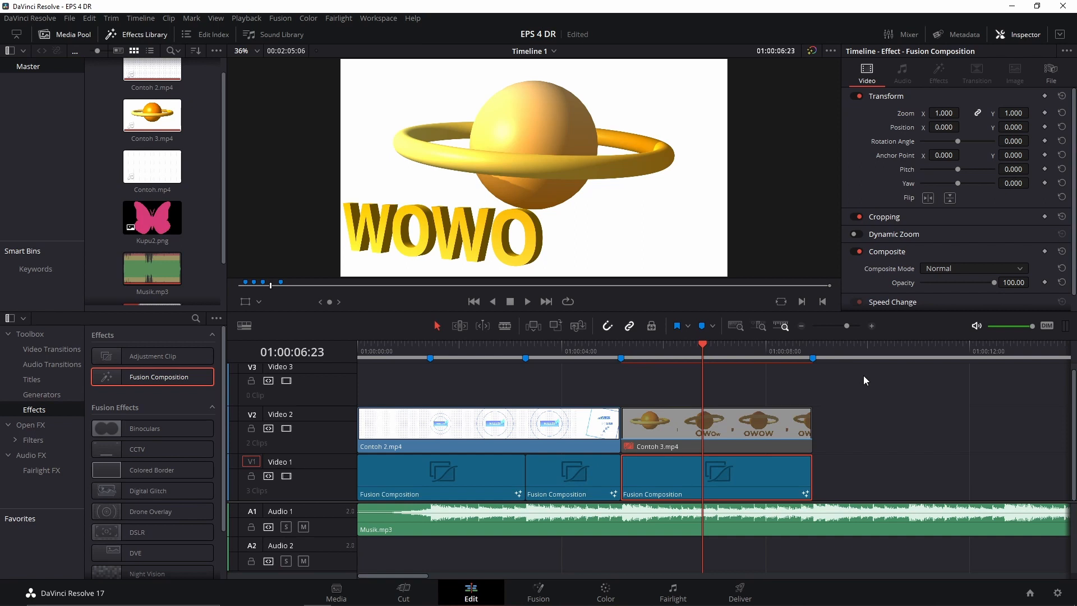
{"action": "left_click", "coordinate": [629, 345]}
{"action": "key", "text": "space"}
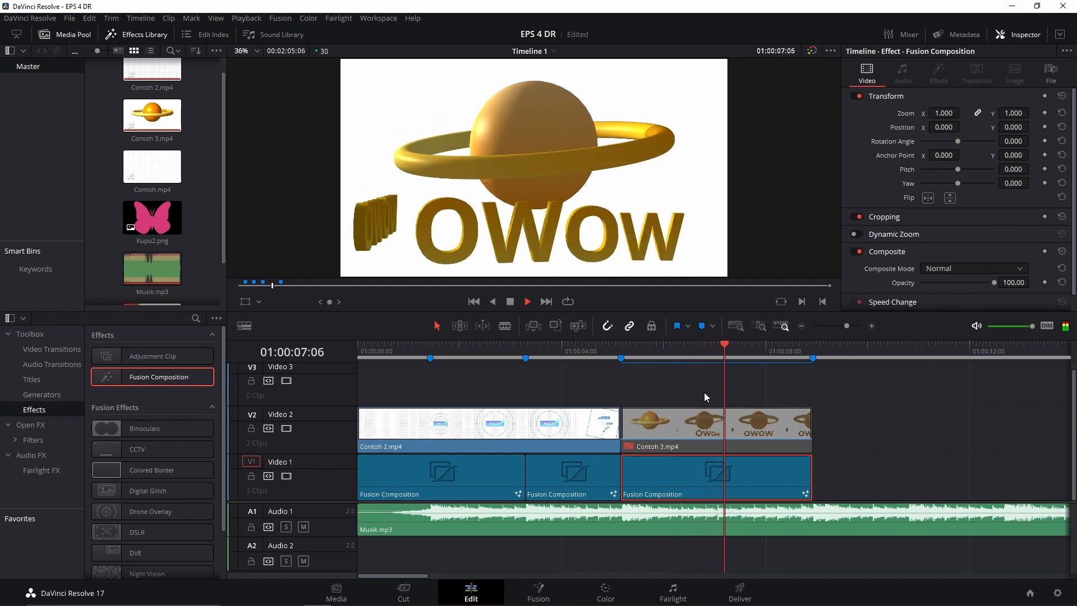
{"action": "key", "text": "space"}
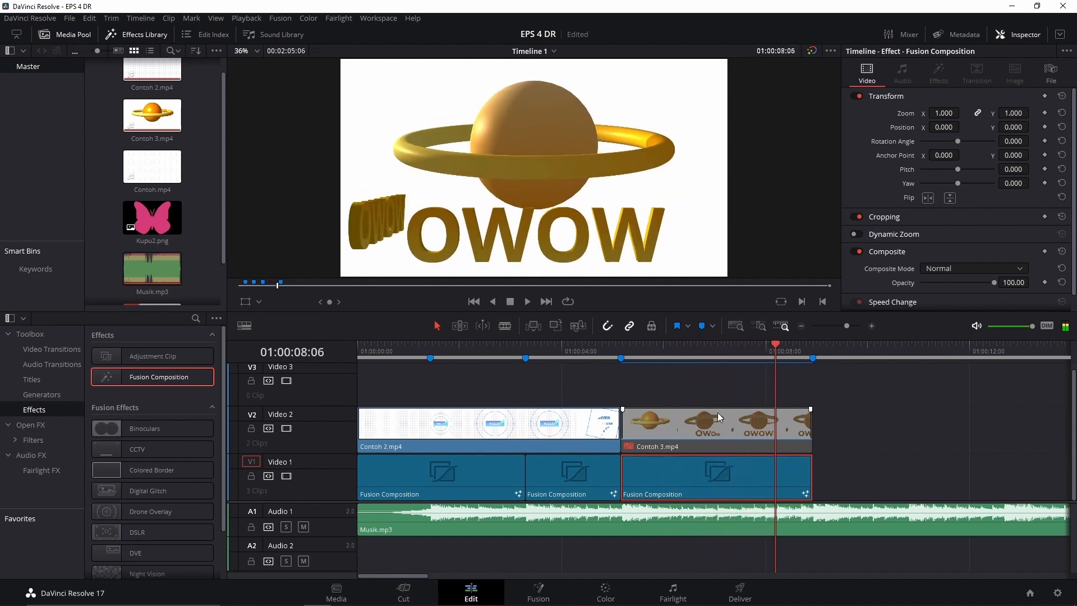
{"action": "left_click", "coordinate": [620, 345]}
{"action": "key", "text": "space"}
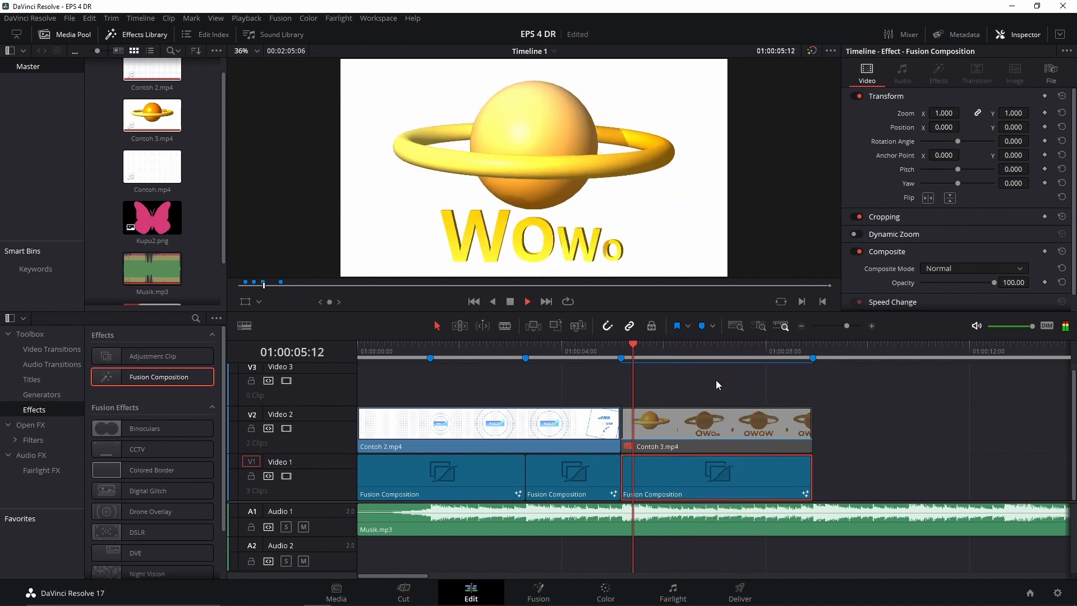